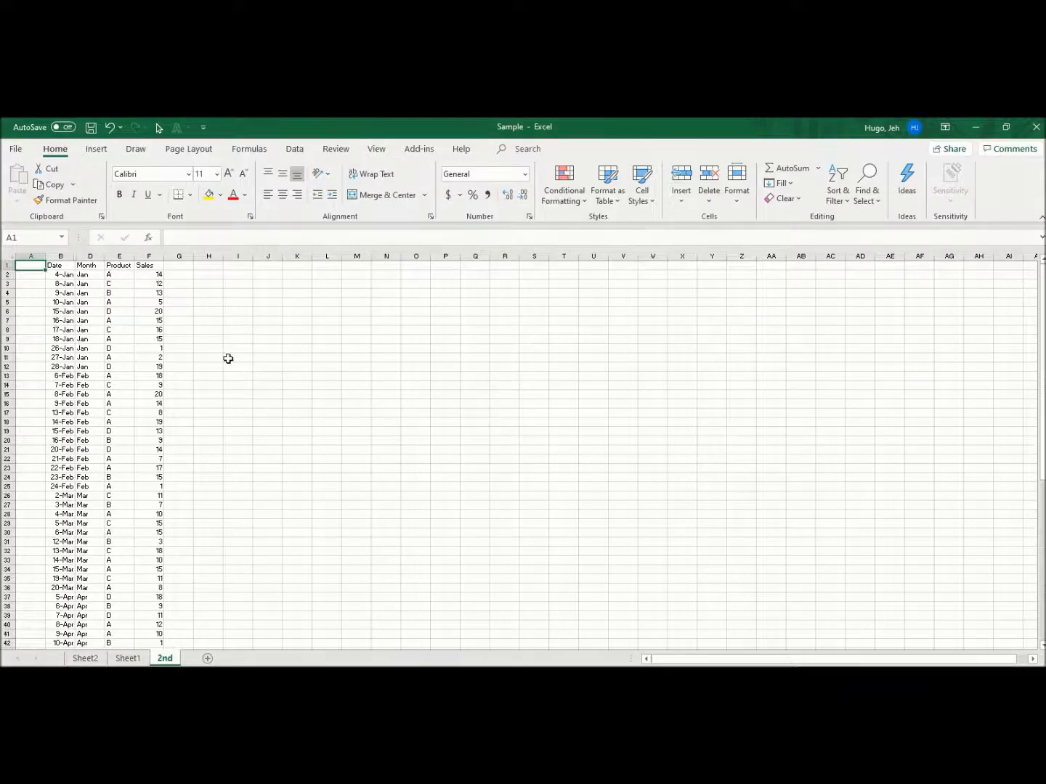
# Examine the Date, Month and Product columns of the sales list on the 2nd sheet
pyautogui.click(58, 265)
pyautogui.click(58, 440)
pyautogui.click(60, 524)
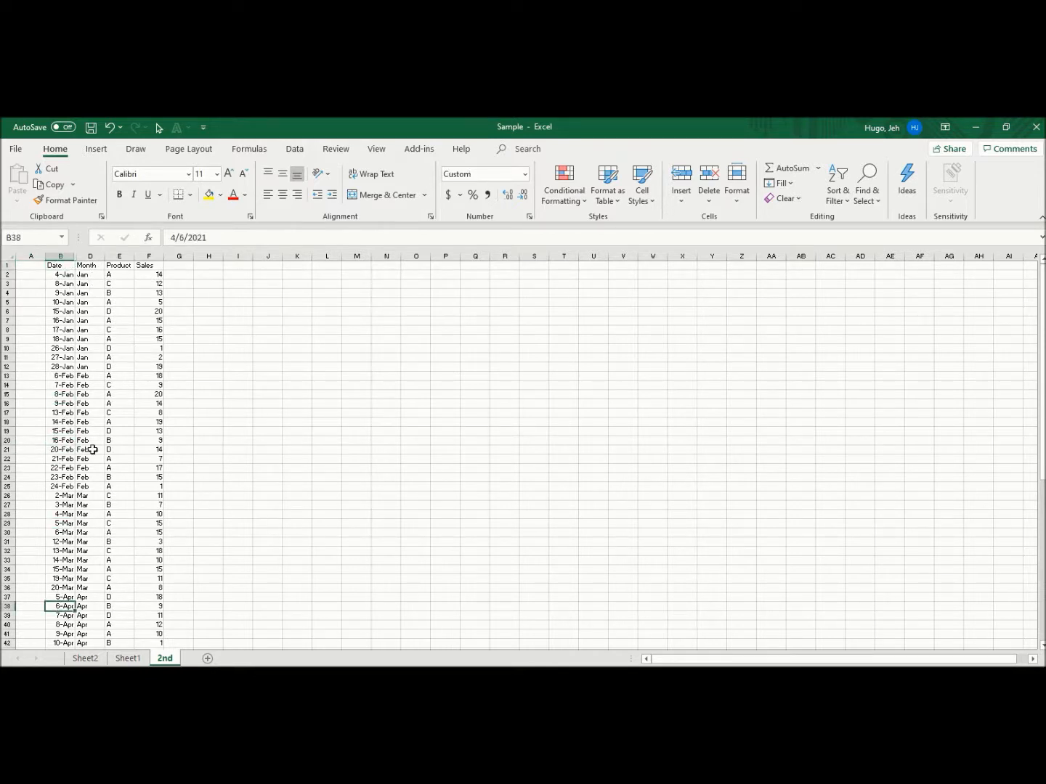
pyautogui.click(95, 268)
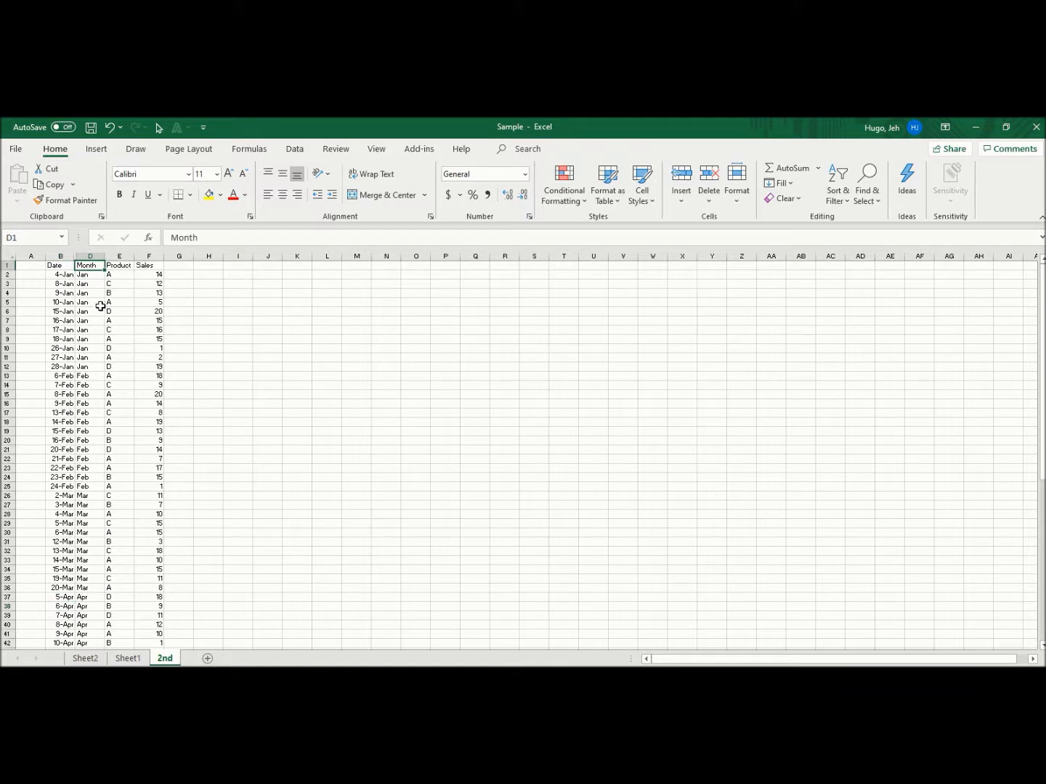
pyautogui.click(119, 265)
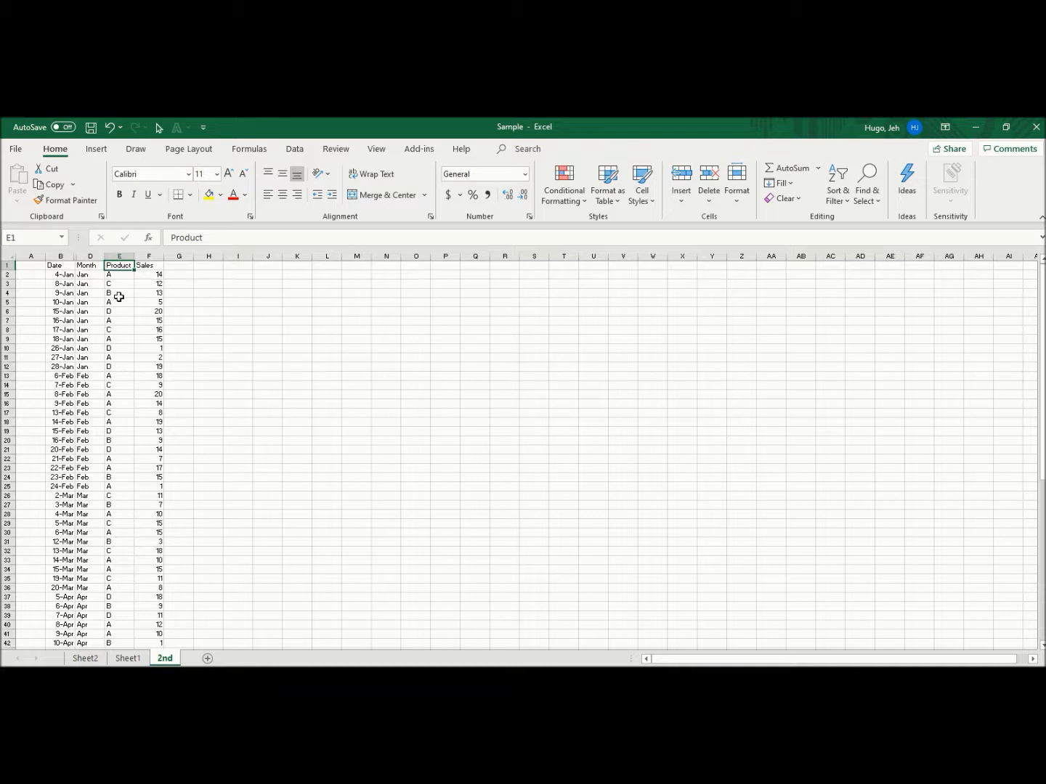
# Go through the Sales column from its header down past the last record
pyautogui.press('Right')
pyautogui.press('Down')
pyautogui.press('Down')
pyautogui.press('Up')
pyautogui.press('Up')
pyautogui.press('Down')
pyautogui.press('Down')
pyautogui.press('Down')
pyautogui.press('Down')
pyautogui.press('Down')
pyautogui.press('Down')
pyautogui.press('Down')
pyautogui.press('Down')
pyautogui.press('Down')
pyautogui.press('Down')
pyautogui.press('Down')
pyautogui.press('Down')
pyautogui.press('Down')
pyautogui.press('Down')
pyautogui.press('Down')
pyautogui.press('Down')
pyautogui.press('Down')
pyautogui.press('Down')
pyautogui.press('Down')
pyautogui.press('Down')
pyautogui.press('Down')
pyautogui.press('Down')
pyautogui.press('Down')
pyautogui.press('Down')
pyautogui.press('Down')
pyautogui.press('Down')
pyautogui.press('Down')
pyautogui.press('Down')
pyautogui.press('Down')
pyautogui.press('Down')
pyautogui.press('Down')
pyautogui.press('Down')
pyautogui.press('Down')
pyautogui.press('Down')
pyautogui.press('Down')
pyautogui.press('Down')
pyautogui.press('Down')
pyautogui.press('Down')
pyautogui.press('Down')
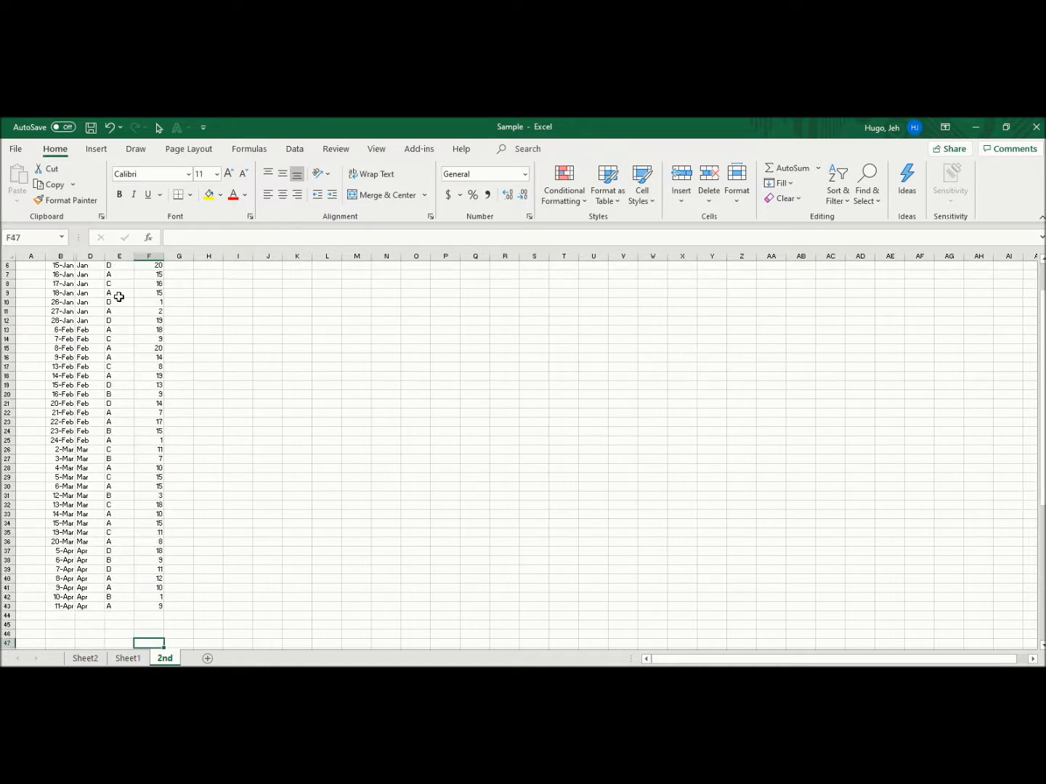
pyautogui.press('Down')
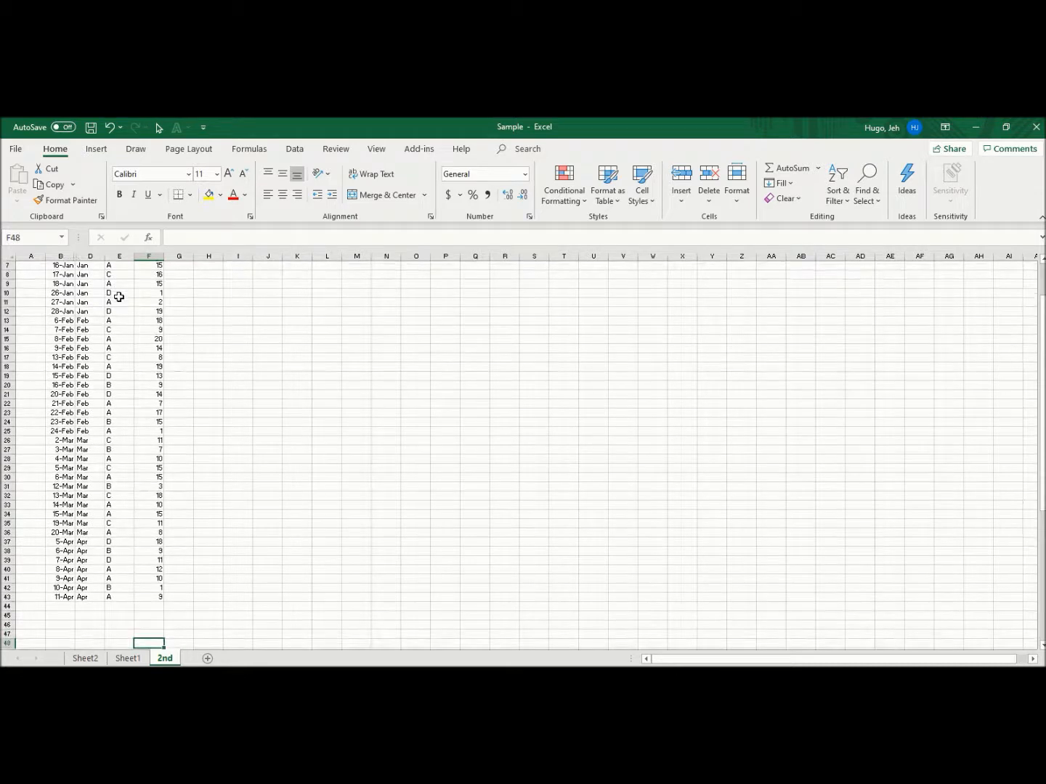
# Go back up through the Sales records and return to the Month header in D1
pyautogui.press('Up')
pyautogui.press('Up')
pyautogui.press('Up')
pyautogui.press('Up')
pyautogui.press('Up')
pyautogui.press('Up')
pyautogui.press('Up')
pyautogui.press('Up')
pyautogui.press('Up')
pyautogui.press('Up')
pyautogui.press('Up')
pyautogui.press('Up')
pyautogui.press('Up')
pyautogui.press('Up')
pyautogui.press('Up')
pyautogui.press('Up')
pyautogui.press('Up')
pyautogui.press('Up')
pyautogui.press('Up')
pyautogui.press('Up')
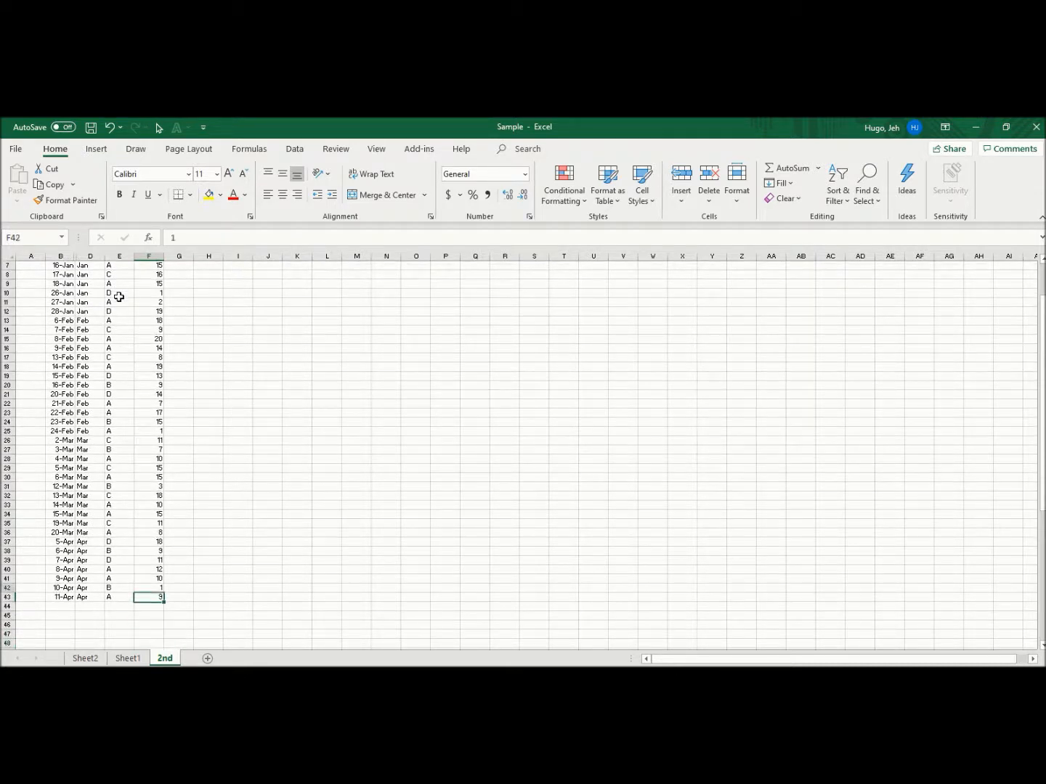
pyautogui.press('Up')
pyautogui.press('Up')
pyautogui.press('Up')
pyautogui.press('Up')
pyautogui.press('Up')
pyautogui.press('Up')
pyautogui.press('Up')
pyautogui.press('Up')
pyautogui.press('Up')
pyautogui.press('Up')
pyautogui.press('Up')
pyautogui.press('Up')
pyautogui.press('Up')
pyautogui.press('Up')
pyautogui.press('Up')
pyautogui.press('Up')
pyautogui.press('Up')
pyautogui.press('Left')
pyautogui.press('Left')
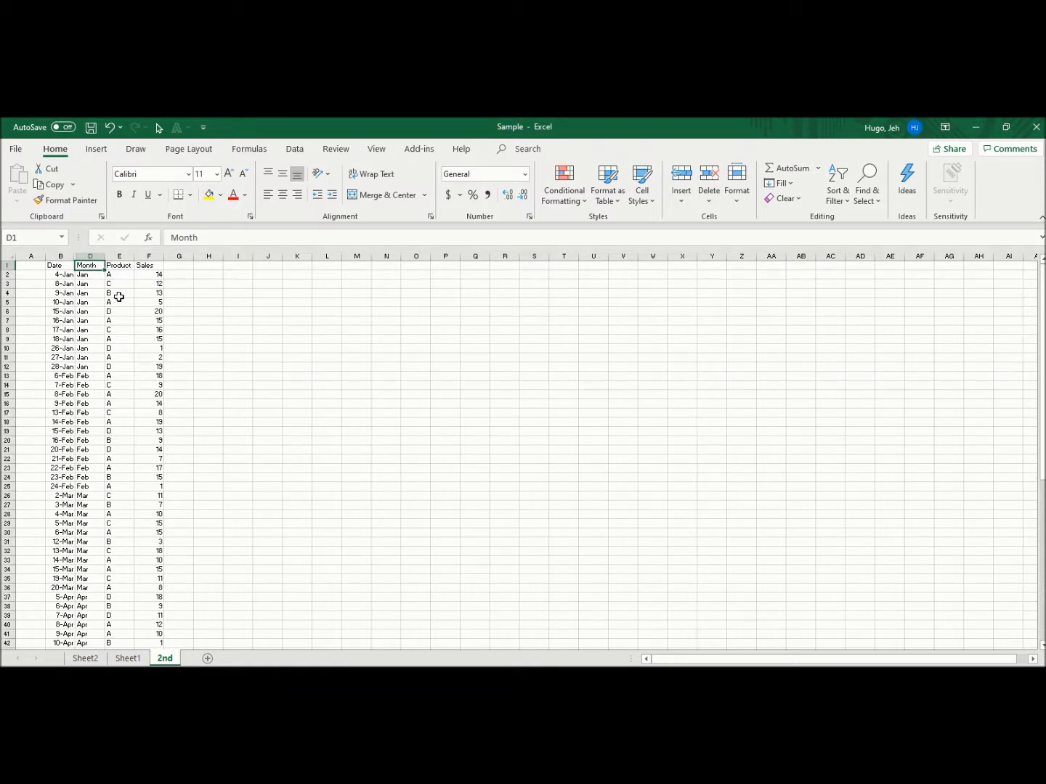
# Examine the January entries in the Month column down to row 10
pyautogui.press('Down')
pyautogui.press('Down')
pyautogui.press('Down')
pyautogui.press('Down')
pyautogui.press('Down')
pyautogui.press('Down')
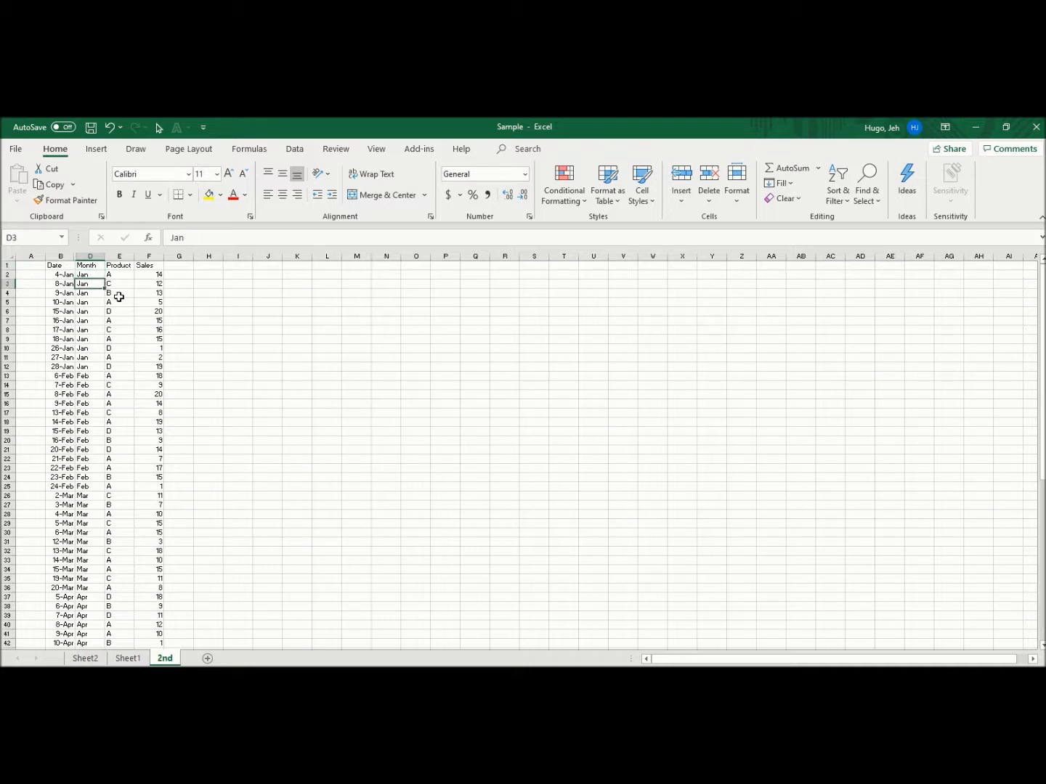
pyautogui.press('Down')
pyautogui.press('Down')
pyautogui.press('Down')
pyautogui.press('Down')
pyautogui.press('Down')
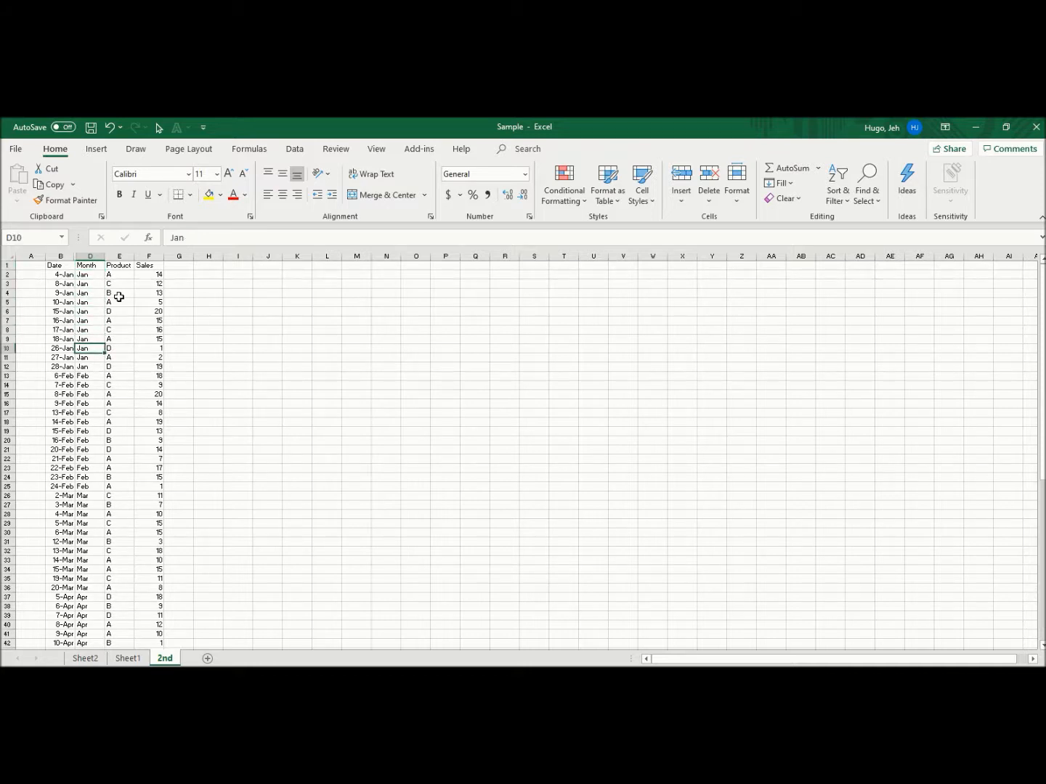
# Check which products are listed for the January records in the Product column
pyautogui.press('Right')
pyautogui.press('Up')
pyautogui.press('Up')
pyautogui.press('Up')
pyautogui.press('Up')
pyautogui.press('Up')
pyautogui.press('Up')
pyautogui.press('Up')
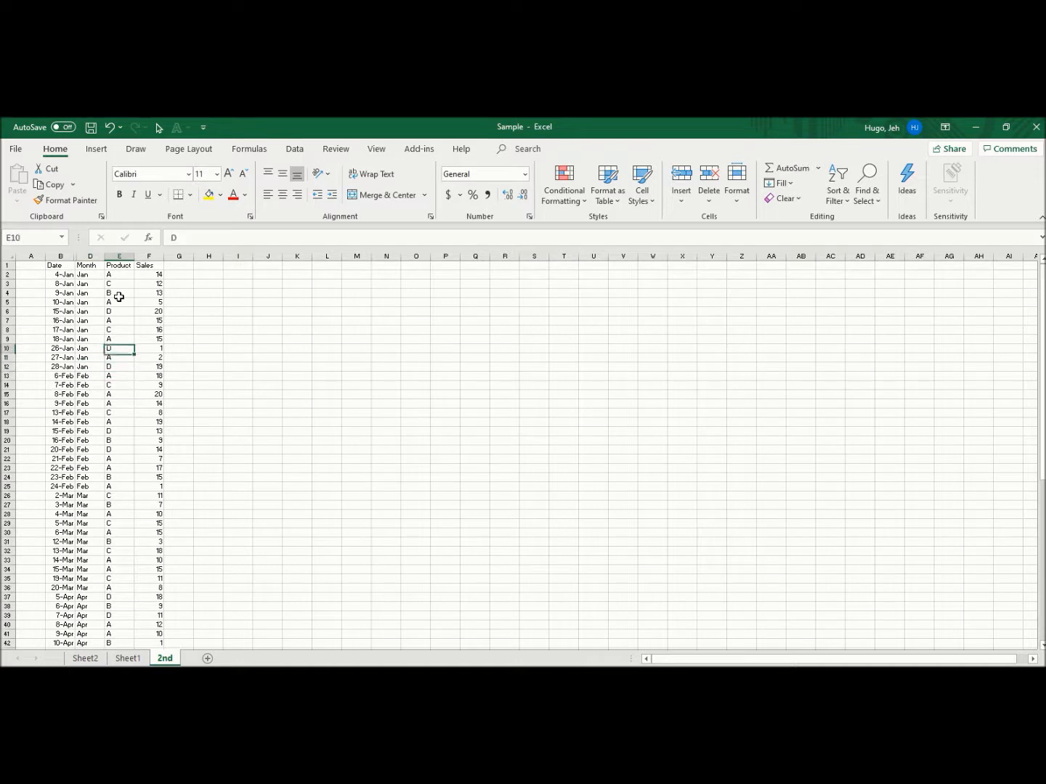
pyautogui.press('Up')
pyautogui.press('Up')
pyautogui.press('Up')
pyautogui.press('Down')
pyautogui.press('Down')
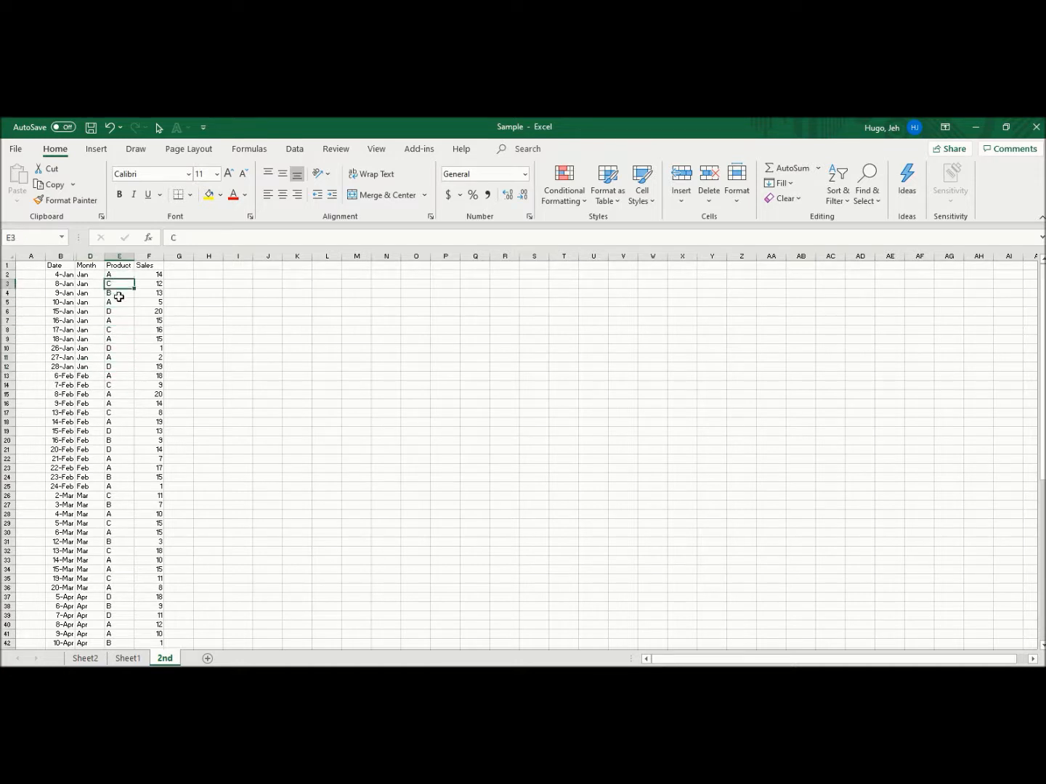
# Review the January sales figures in the Sales column down to row 11
pyautogui.press('Right')
pyautogui.press('Down')
pyautogui.press('Down')
pyautogui.press('Down')
pyautogui.press('Down')
pyautogui.press('Down')
pyautogui.press('Down')
pyautogui.press('Down')
pyautogui.press('Down')
pyautogui.press('Down')
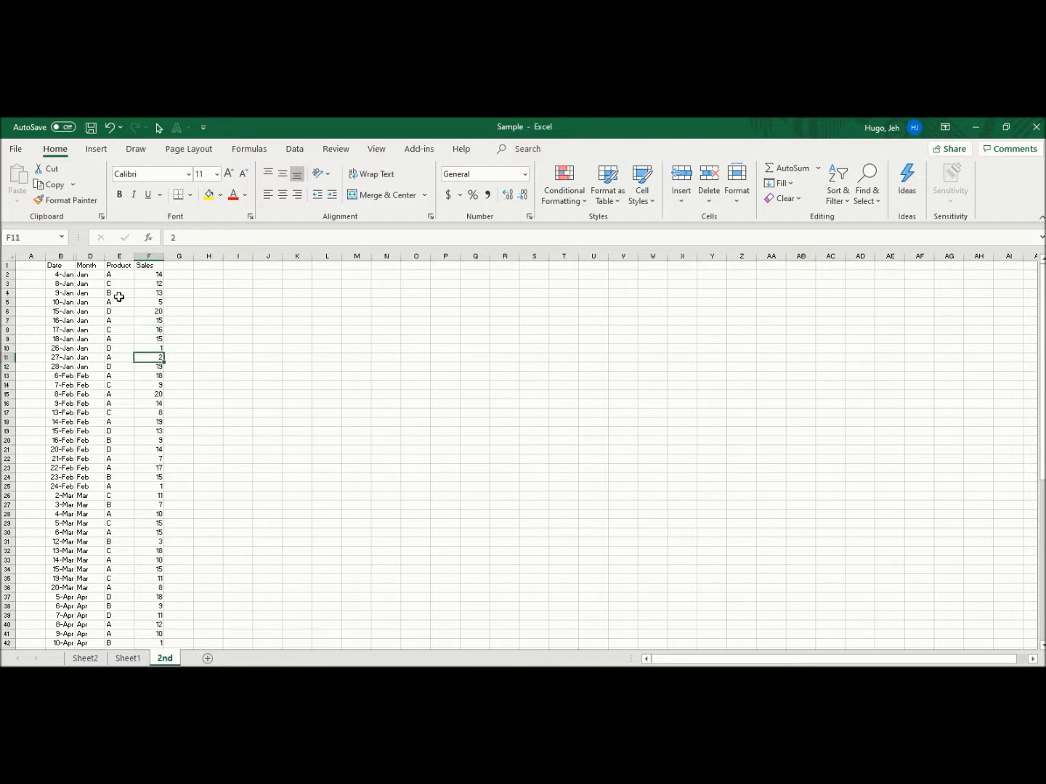
# Examine the Month column from the late January rows through the February and March records
pyautogui.press('Left')
pyautogui.press('Left')
pyautogui.press('Down')
pyautogui.press('Down')
pyautogui.press('Down')
pyautogui.press('Down')
pyautogui.press('Down')
pyautogui.press('Down')
pyautogui.press('Down')
pyautogui.press('Down')
pyautogui.press('Down')
pyautogui.press('Down')
pyautogui.press('Down')
pyautogui.press('Down')
pyautogui.press('Down')
pyautogui.press('Down')
pyautogui.press('Down')
pyautogui.press('Down')
pyautogui.press('Down')
pyautogui.press('Down')
pyautogui.press('Down')
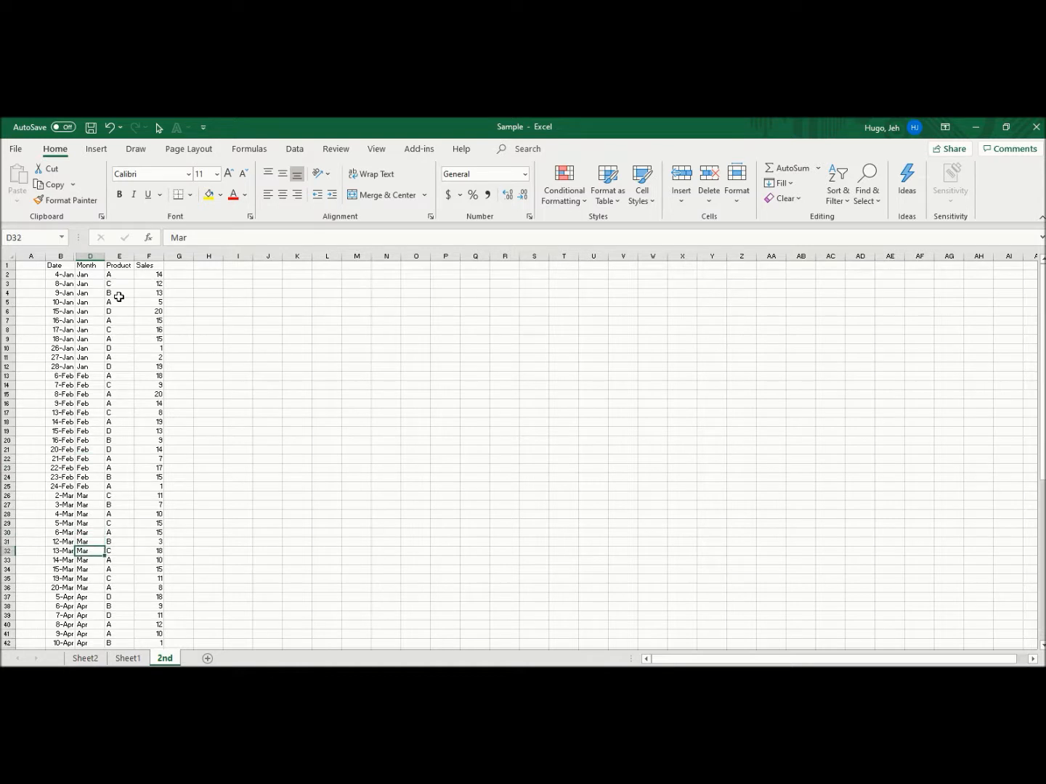
# Examine the rest of the Month column through the March and April records and the empty rows beneath the list
pyautogui.press('Down')
pyautogui.press('Down')
pyautogui.press('Down')
pyautogui.press('Down')
pyautogui.press('Down')
pyautogui.press('Down')
pyautogui.press('Down')
pyautogui.press('Down')
pyautogui.press('Down')
pyautogui.press('Down')
pyautogui.press('Down')
pyautogui.press('Down')
pyautogui.press('Down')
pyautogui.press('Down')
pyautogui.press('Down')
pyautogui.press('Down')
pyautogui.press('Down')
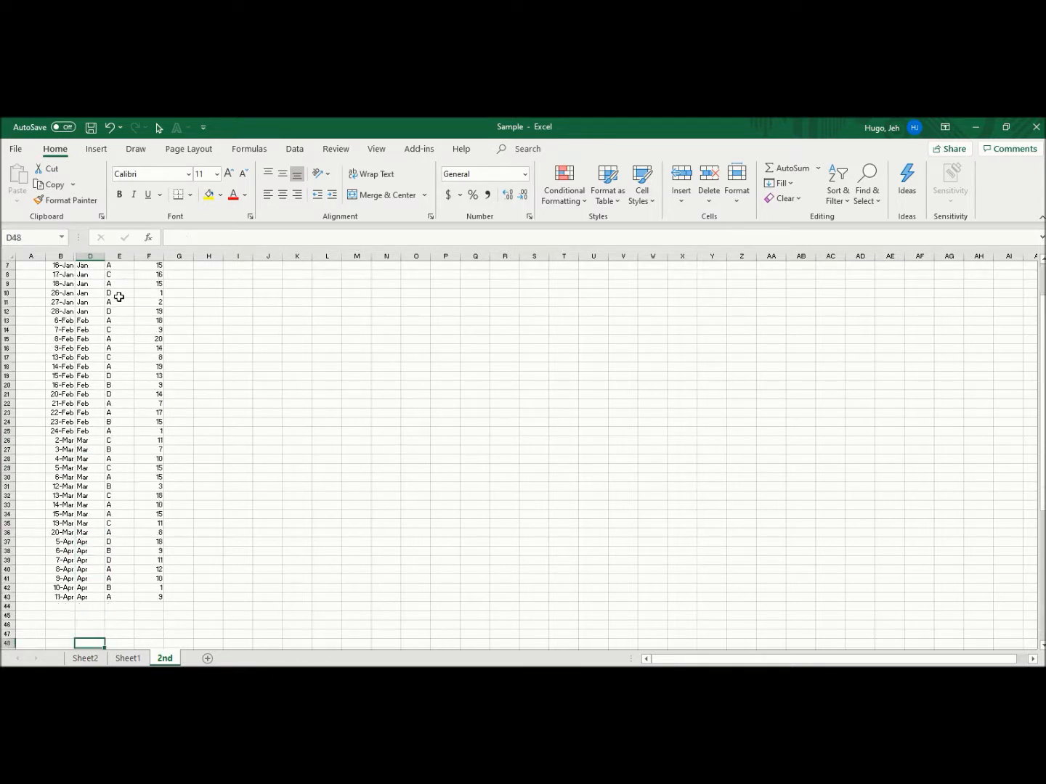
pyautogui.press('Down')
pyautogui.press('Down')
pyautogui.press('Down')
pyautogui.press('Down')
pyautogui.press('Down')
pyautogui.press('Down')
pyautogui.press('Down')
pyautogui.press('Down')
# Enter Jan in each of the cells D48 to D51, a few rows beneath the sales list
pyautogui.press('Up')
pyautogui.press('Up')
pyautogui.press('Up')
pyautogui.press('Up')
pyautogui.press('Up')
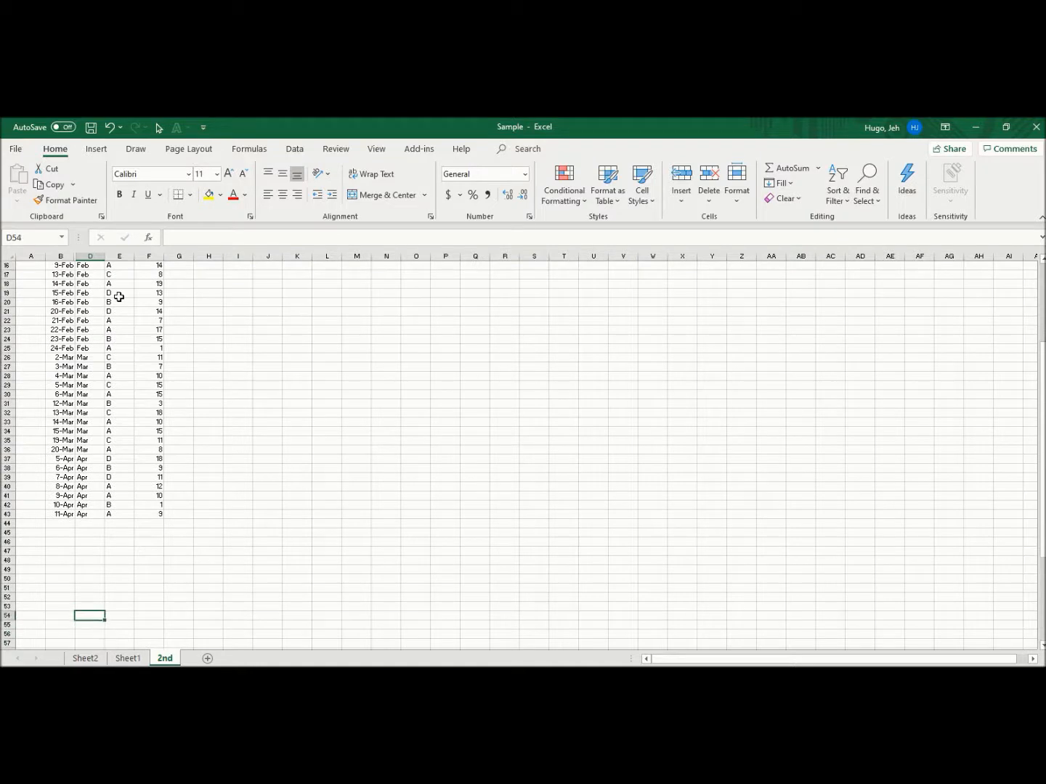
pyautogui.press('Up')
pyautogui.press('Up')
pyautogui.press('Up')
pyautogui.press('Up')
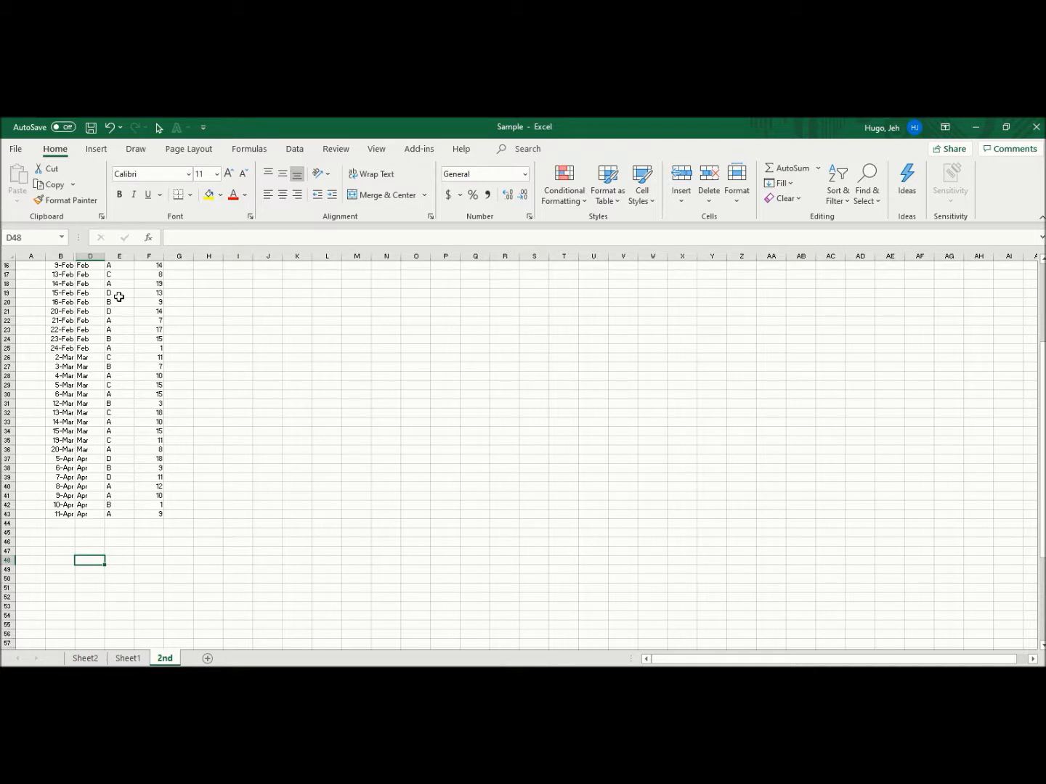
pyautogui.write('Jan')
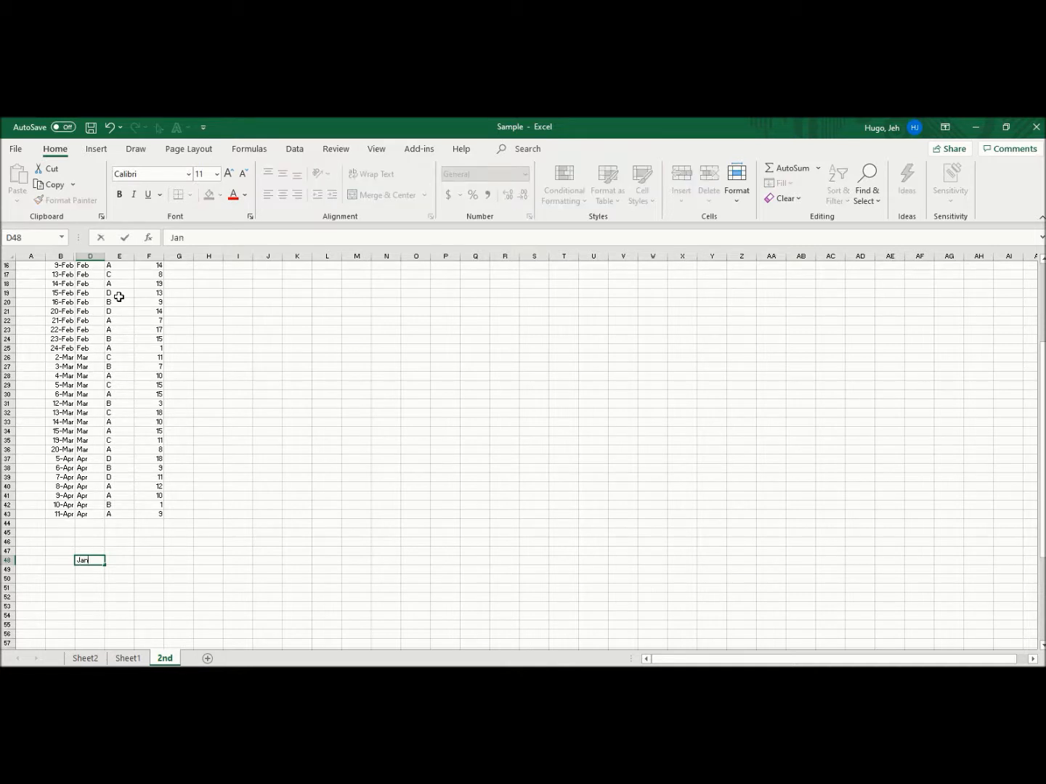
pyautogui.press('Return')
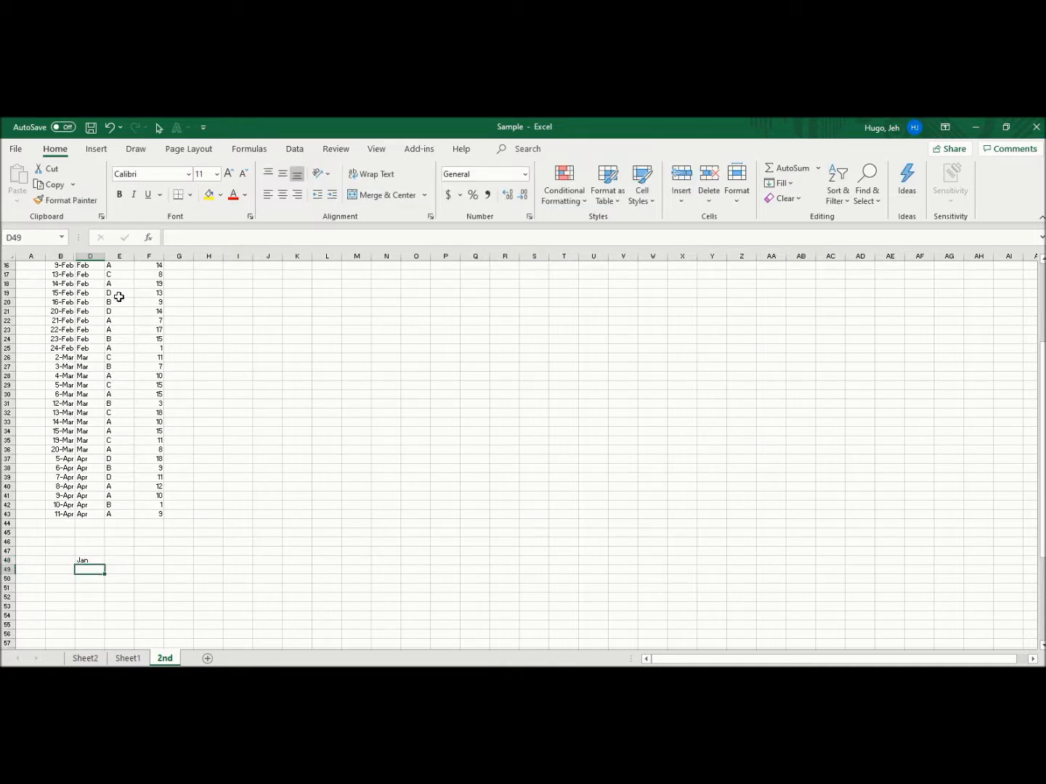
pyautogui.write('Jan')
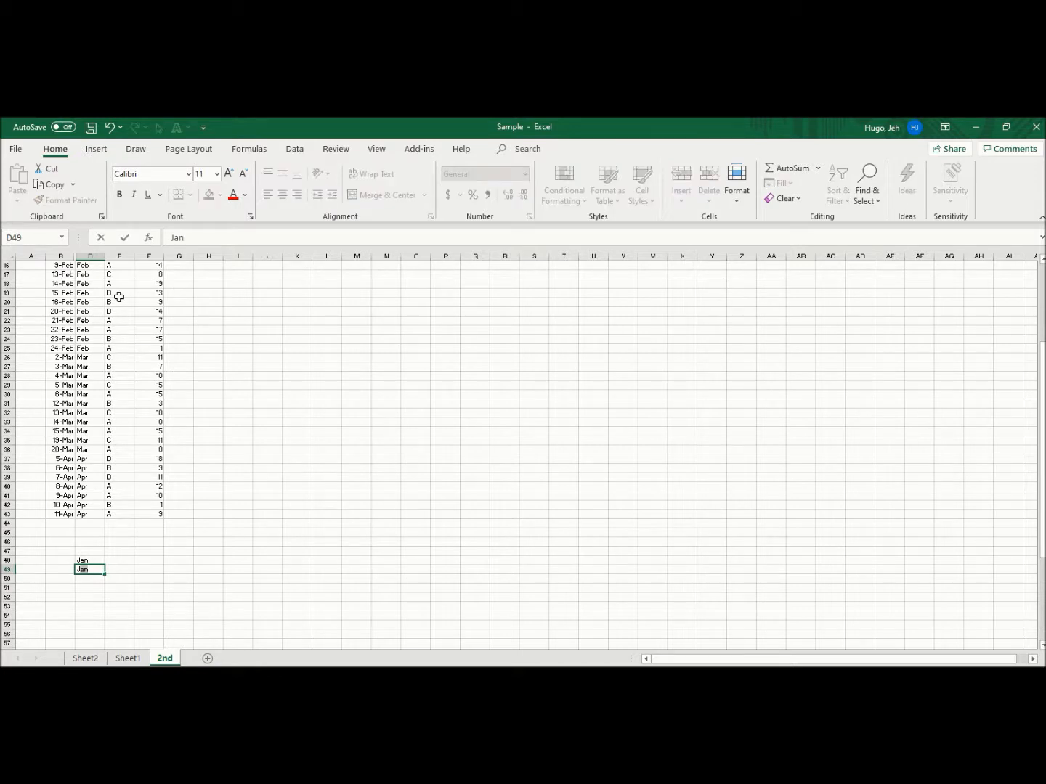
pyautogui.press('Return')
pyautogui.write('Jan')
pyautogui.press('Return')
pyautogui.write('Jan')
pyautogui.press('Return')
# Enter the products A, B, C and D in E48 to E51 beside the Jan entries
pyautogui.press('Up')
pyautogui.press('Up')
pyautogui.press('Up')
pyautogui.press('Right')
pyautogui.press('Up')
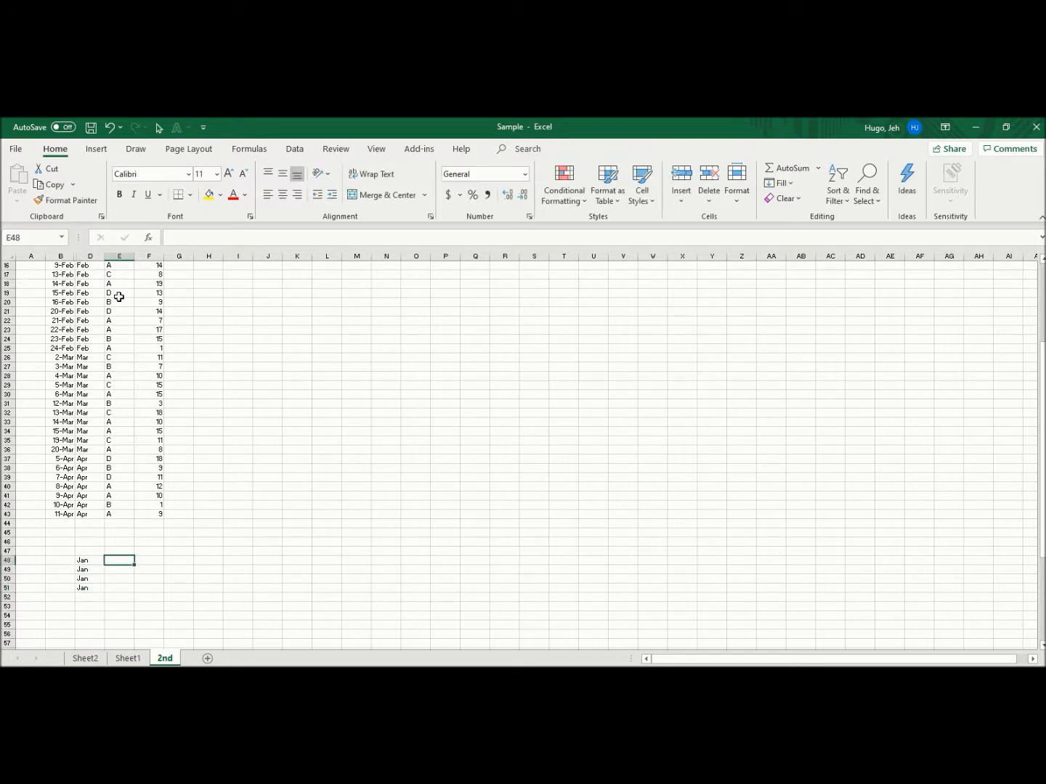
pyautogui.write('A')
pyautogui.press('Return')
pyautogui.write('B')
pyautogui.press('Return')
pyautogui.write('C')
pyautogui.press('Return')
pyautogui.write('D')
pyautogui.press('Return')
# Enter Feb in D52 under the Jan entries and copy it down through D55
pyautogui.press('Down')
pyautogui.press('Up')
pyautogui.press('Left')
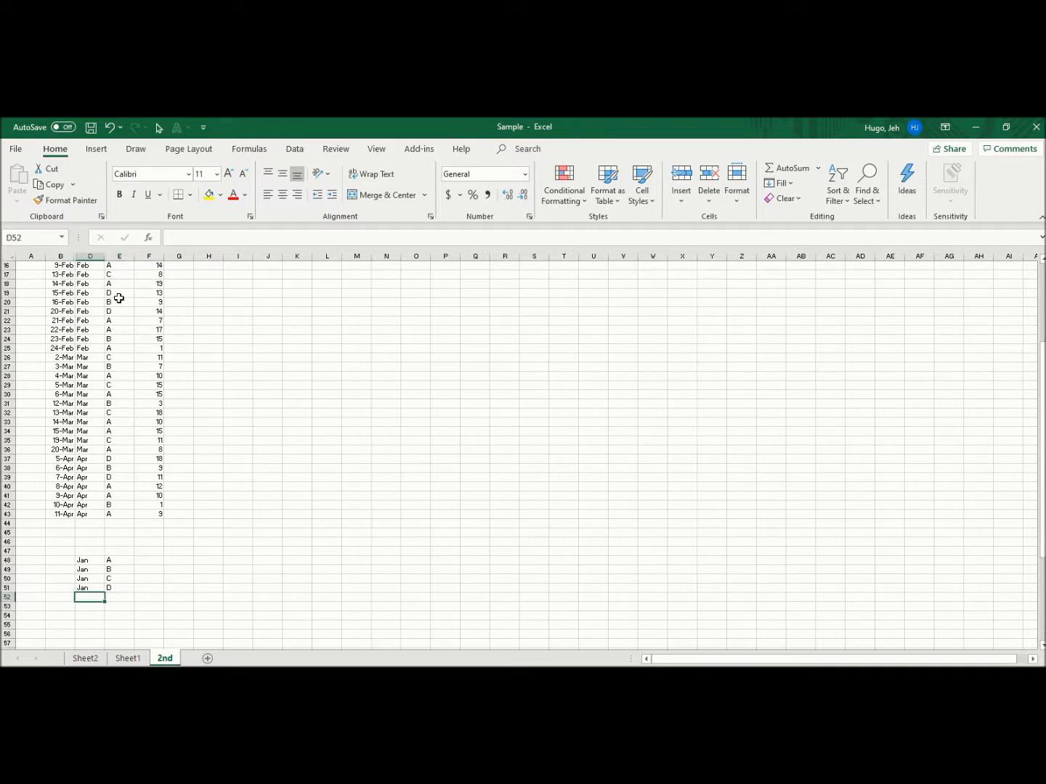
pyautogui.write('Feb')
pyautogui.press('Return')
pyautogui.press('Up')
pyautogui.hotkey('ctrl', 'c')
pyautogui.press('Down')
pyautogui.hotkey('shift', 'Down')
pyautogui.hotkey('ctrl', 'v')
pyautogui.press('Escape')
pyautogui.press('Down')
pyautogui.press('Down')
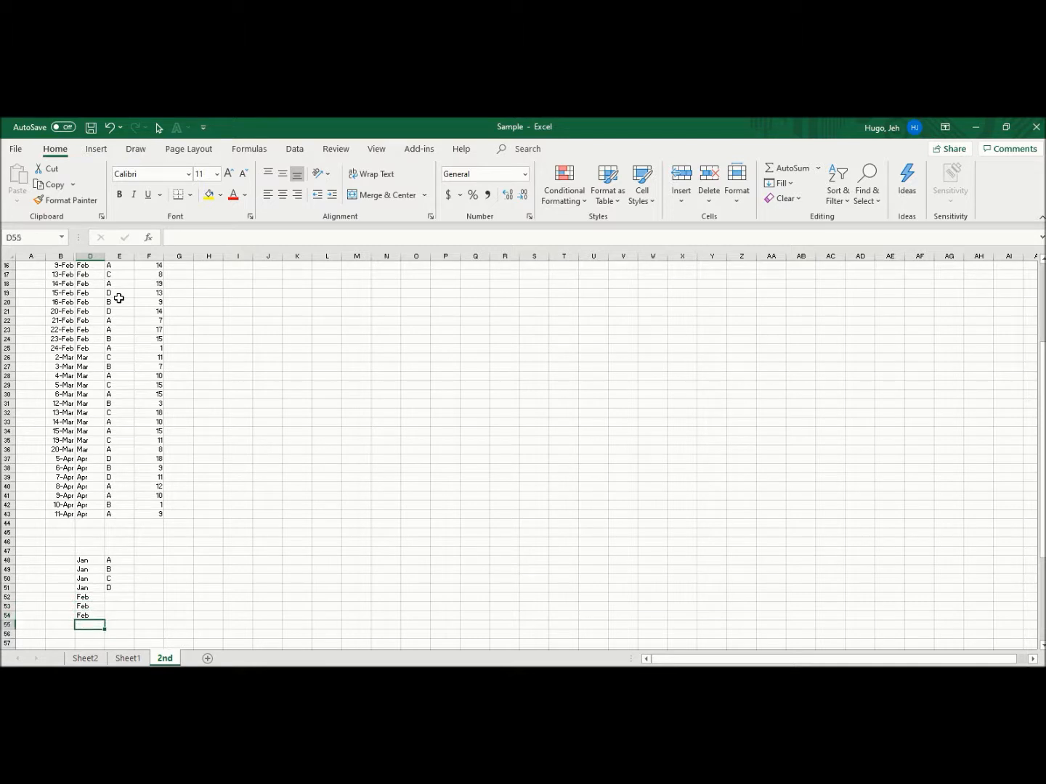
pyautogui.press('Up')
pyautogui.hotkey('ctrl', 'c')
pyautogui.press('Down')
pyautogui.hotkey('ctrl', 'v')
pyautogui.press('Escape')
# Copy the products A to D from E48:E51 into E52:E55 beside the Feb entries
pyautogui.press('Down')
pyautogui.press('Down')
pyautogui.press('Down')
pyautogui.press('Up')
pyautogui.press('Up')
pyautogui.press('Up')
pyautogui.press('Up')
pyautogui.press('Up')
pyautogui.press('Right')
pyautogui.press('Up')
pyautogui.press('Up')
pyautogui.press('Up')
pyautogui.press('Up')
pyautogui.press('Up')
pyautogui.hotkey('shift', 'Down')
pyautogui.hotkey('shift', 'Down')
pyautogui.hotkey('shift', 'Down')
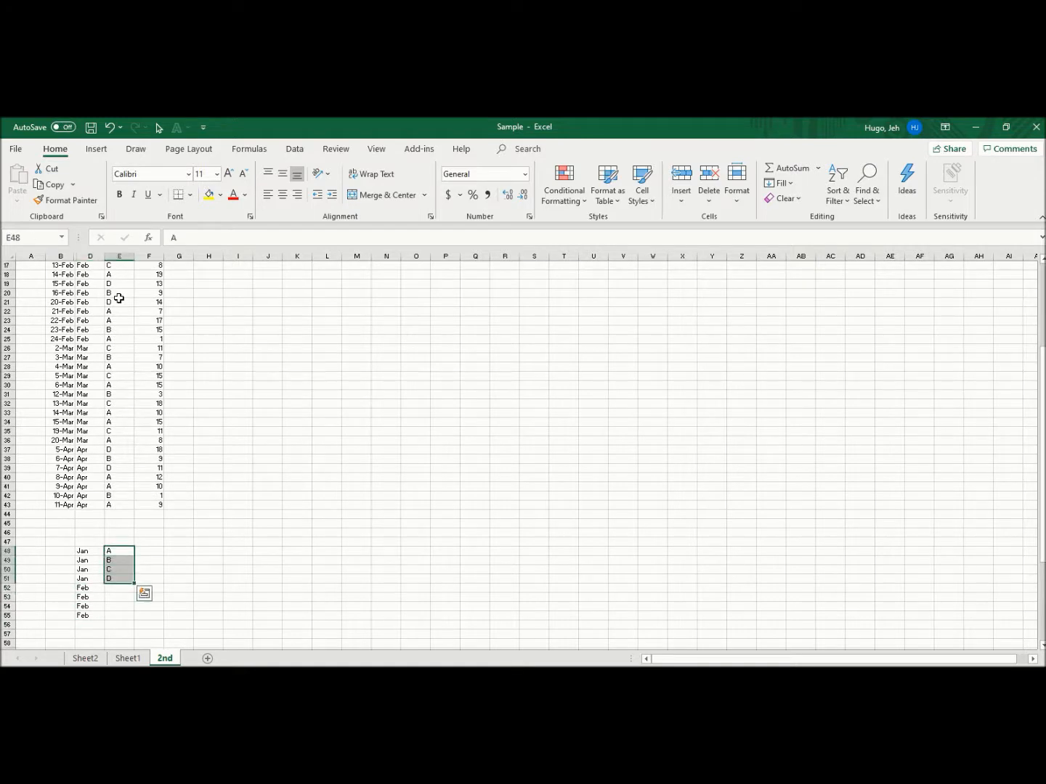
pyautogui.hotkey('ctrl', 'c')
pyautogui.press('Down')
pyautogui.hotkey('ctrl', 'v')
pyautogui.press('Down')
pyautogui.press('Down')
pyautogui.press('Down')
pyautogui.press('Down')
pyautogui.press('Down')
pyautogui.press('Down')
pyautogui.press('Down')
pyautogui.press('Down')
pyautogui.press('Down')
pyautogui.press('Down')
pyautogui.press('Down')
pyautogui.press('Down')
pyautogui.press('Down')
pyautogui.press('Up')
pyautogui.press('Up')
pyautogui.press('Up')
pyautogui.press('Up')
pyautogui.press('Up')
pyautogui.press('Up')
pyautogui.press('Up')
pyautogui.press('Up')
pyautogui.press('Up')
pyautogui.press('Up')
pyautogui.press('Up')
# Enter Mar in D56 under the Feb entries and copy it down through D59
pyautogui.press('Left')
pyautogui.press('Down')
pyautogui.press('Down')
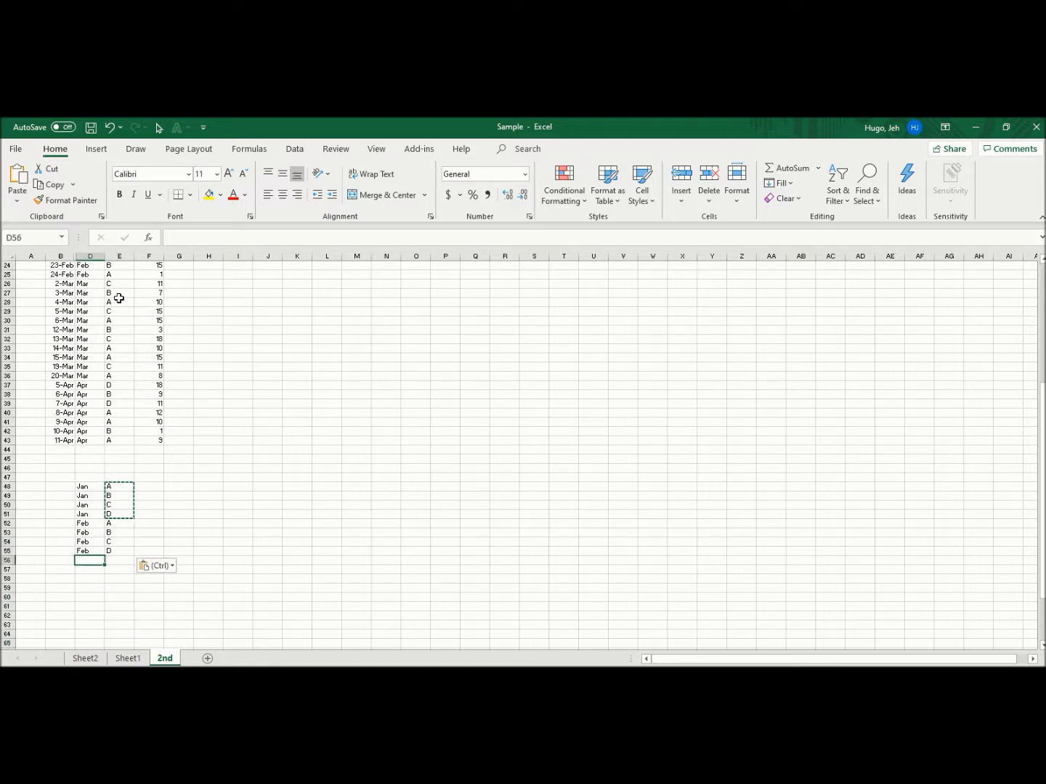
pyautogui.write('Marc')
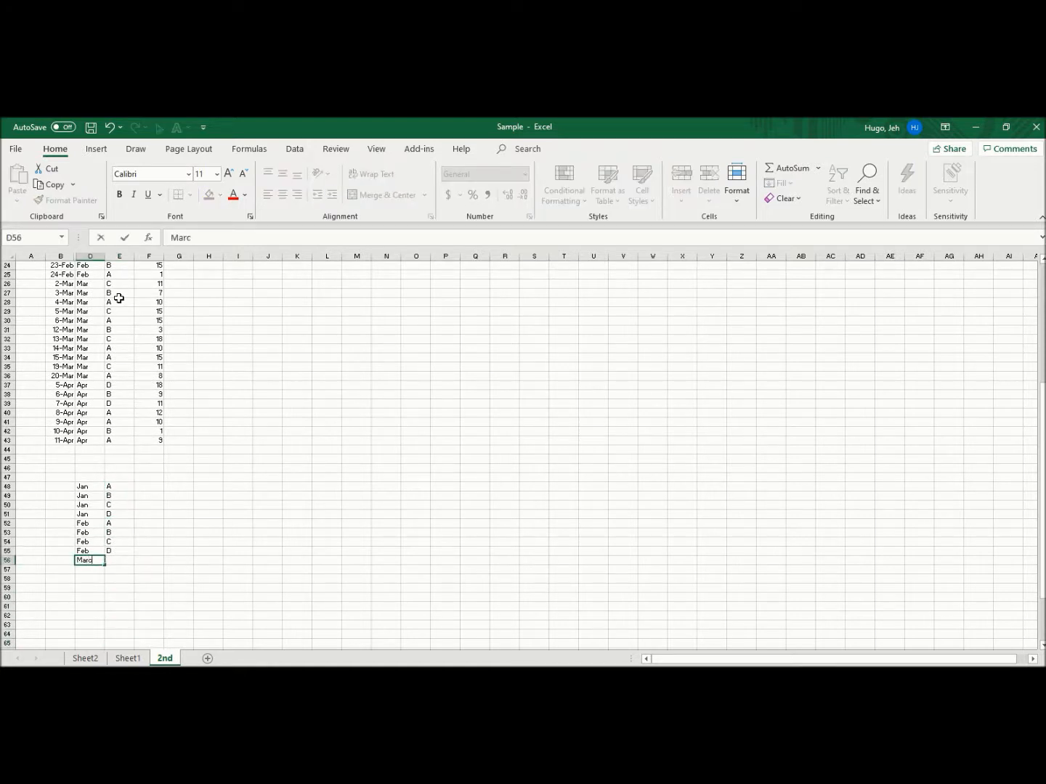
pyautogui.press('BackSpace')
pyautogui.press('Return')
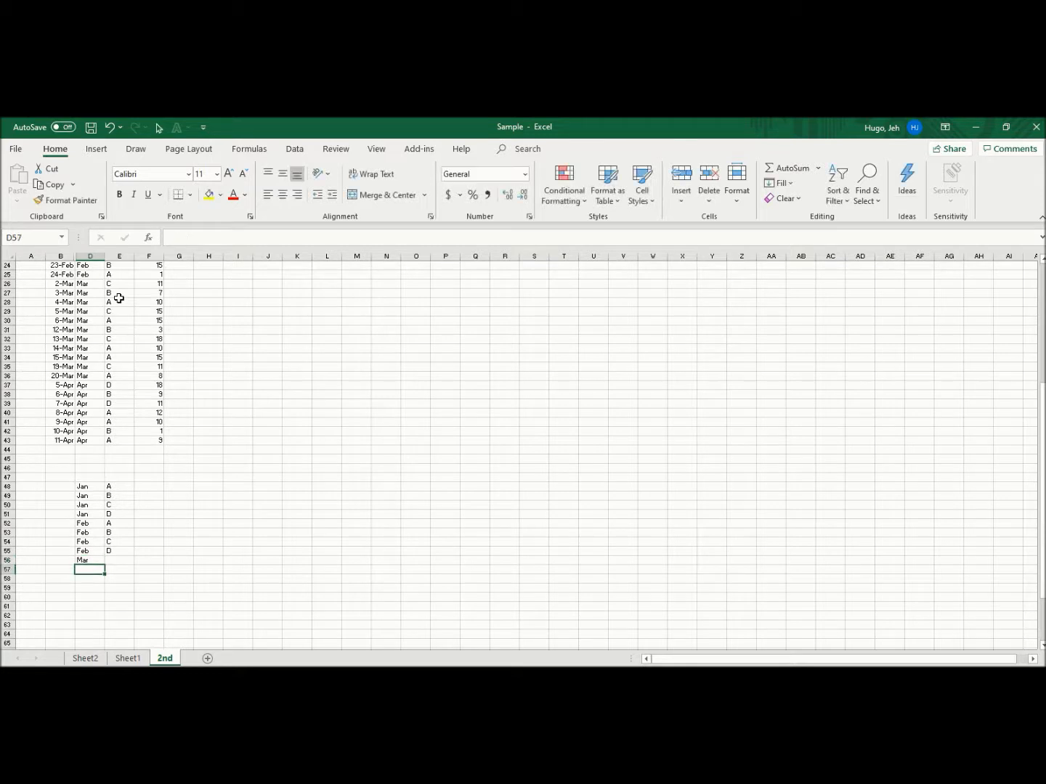
pyautogui.press('Up')
pyautogui.hotkey('ctrl', 'c')
pyautogui.press('Down')
pyautogui.hotkey('shift', 'Down')
pyautogui.hotkey('shift', 'Down')
pyautogui.press('Return')
# Enter Apr in D60 and D61 under the Mar entries and copy it into D62 and D63
pyautogui.press('Up')
pyautogui.press('Down')
pyautogui.press('Down')
pyautogui.press('Down')
pyautogui.press('Down')
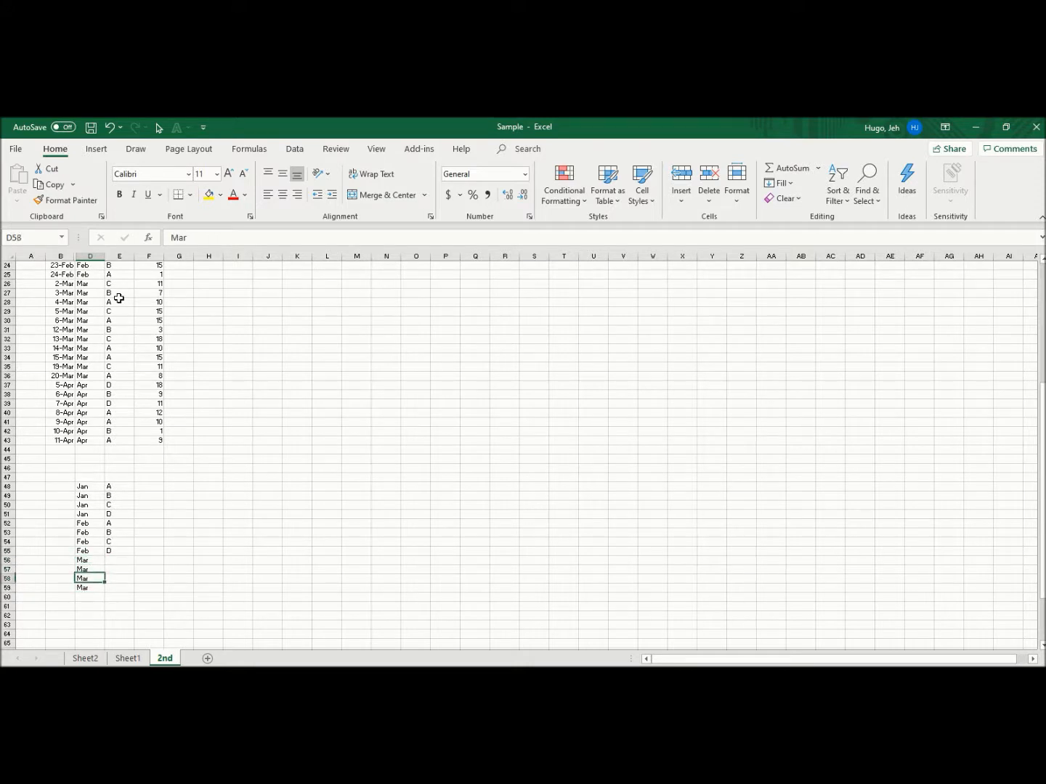
pyautogui.write('Apr')
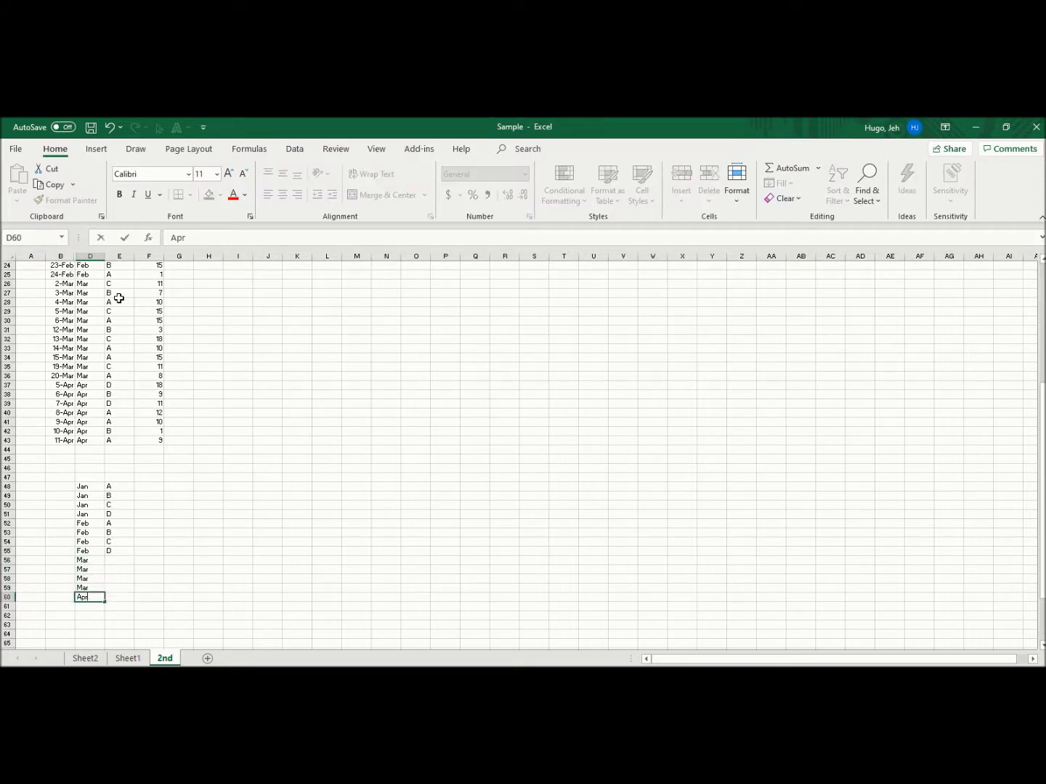
pyautogui.press('Return')
pyautogui.write('Apr')
pyautogui.press('Return')
pyautogui.press('Up')
pyautogui.hotkey('ctrl', 'c')
pyautogui.press('Down')
pyautogui.hotkey('shift', 'Down')
pyautogui.press('Return')
# Copy the products A to D from E52:E55 into E56:E59 and E60:E63 beside the Mar and Apr entries
pyautogui.press('Right')
pyautogui.press('Up')
pyautogui.press('Up')
pyautogui.press('Up')
pyautogui.press('Up')
pyautogui.press('Up')
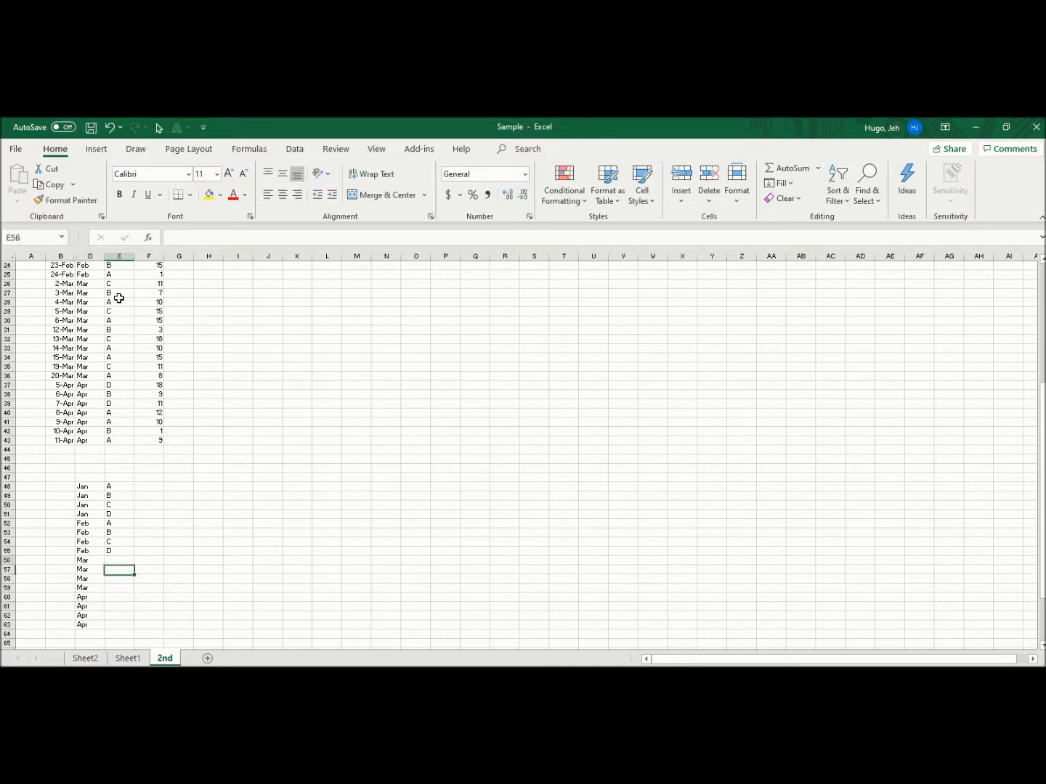
pyautogui.press('Up')
pyautogui.press('Up')
pyautogui.press('Up')
pyautogui.press('Up')
pyautogui.press('Up')
pyautogui.hotkey('shift', 'Down')
pyautogui.hotkey('shift', 'Down')
pyautogui.hotkey('shift', 'Down')
pyautogui.hotkey('ctrl', 'c')
pyautogui.press('Down')
pyautogui.press('Down')
pyautogui.press('Down')
pyautogui.press('Down')
pyautogui.hotkey('ctrl', 'v')
pyautogui.press('Down')
pyautogui.press('Down')
pyautogui.press('Down')
pyautogui.press('Down')
pyautogui.hotkey('ctrl', 'v')
# Enter the headers Month in D47 and Product in E47 above the list of combinations
pyautogui.press('Up')
pyautogui.press('Up')
pyautogui.press('Up')
pyautogui.press('Up')
pyautogui.press('Up')
pyautogui.press('Up')
pyautogui.press('Up')
pyautogui.press('Up')
pyautogui.press('Up')
pyautogui.press('Up')
pyautogui.press('Up')
pyautogui.press('Up')
pyautogui.press('Up')
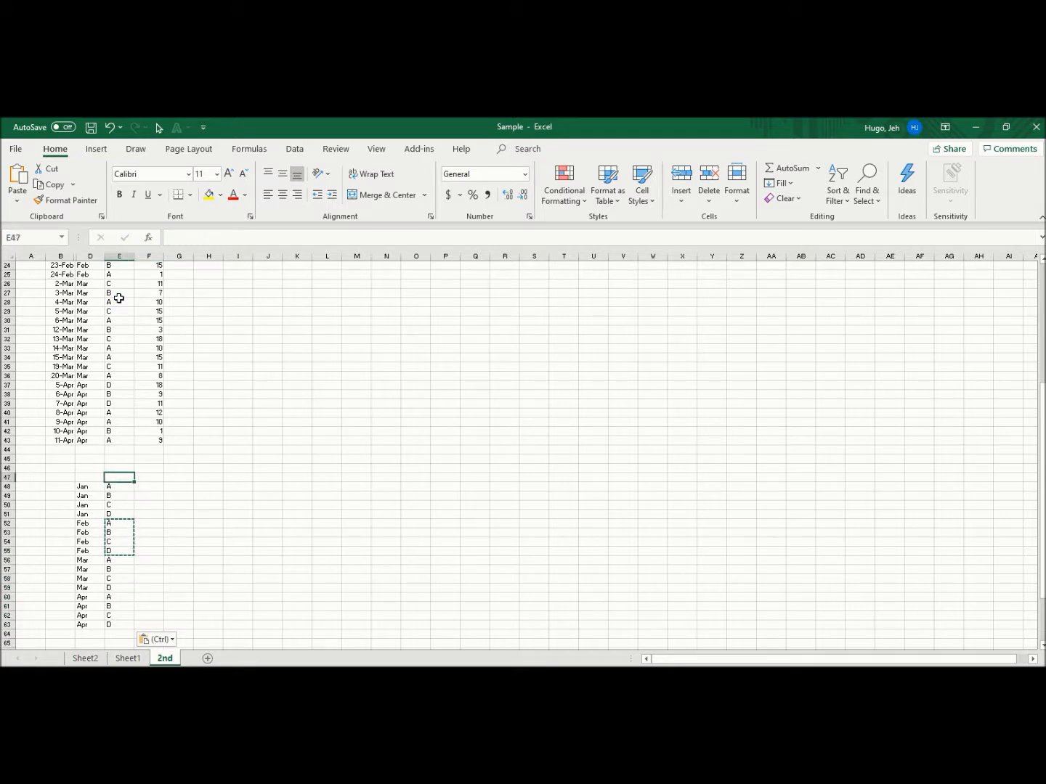
pyautogui.press('Down')
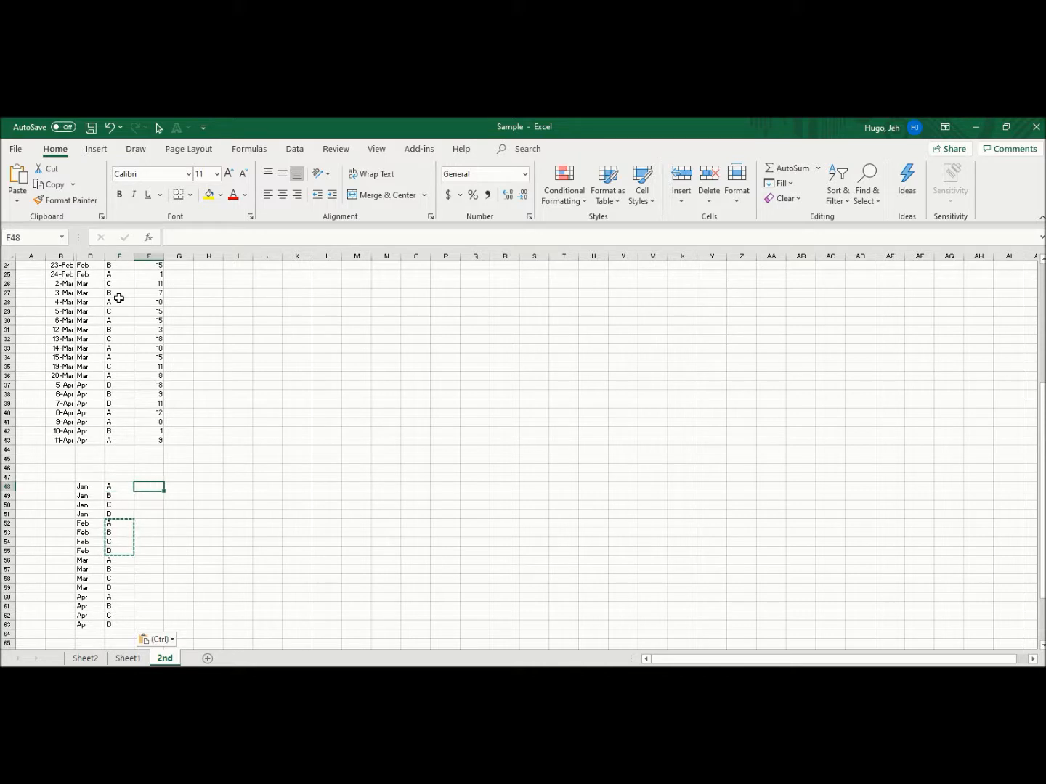
pyautogui.press('Right')
pyautogui.press('Left')
pyautogui.press('Right')
pyautogui.press('Left')
pyautogui.press('ctrl')
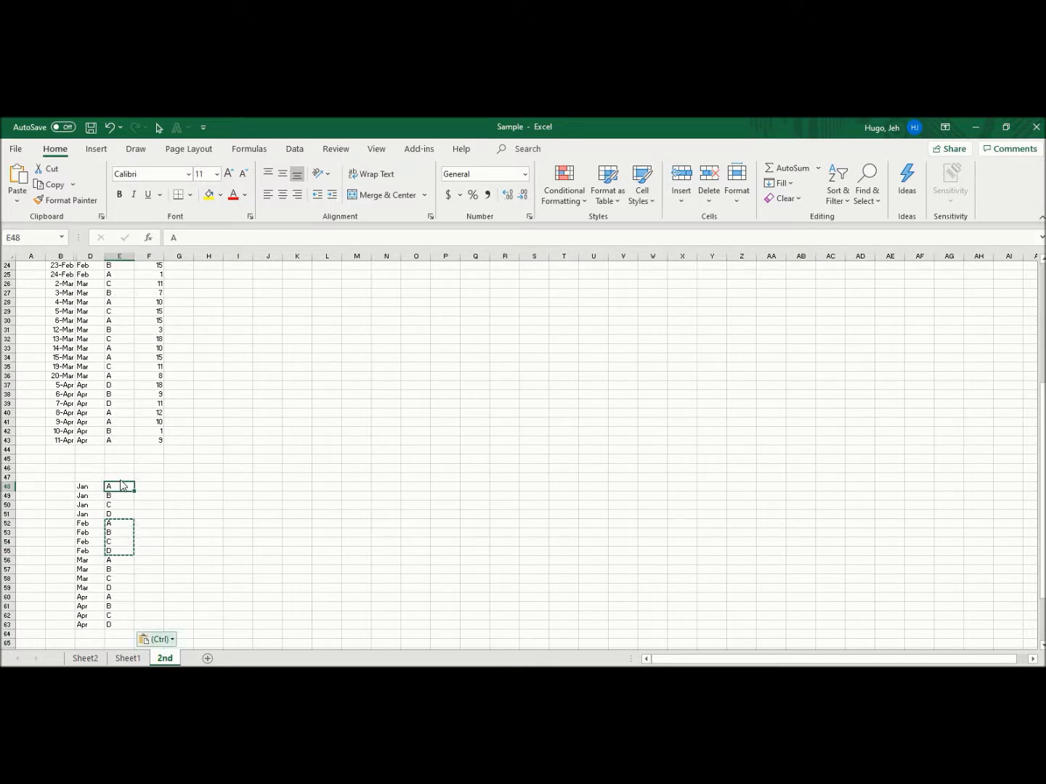
pyautogui.press('Escape')
pyautogui.press('Up')
pyautogui.press('Left')
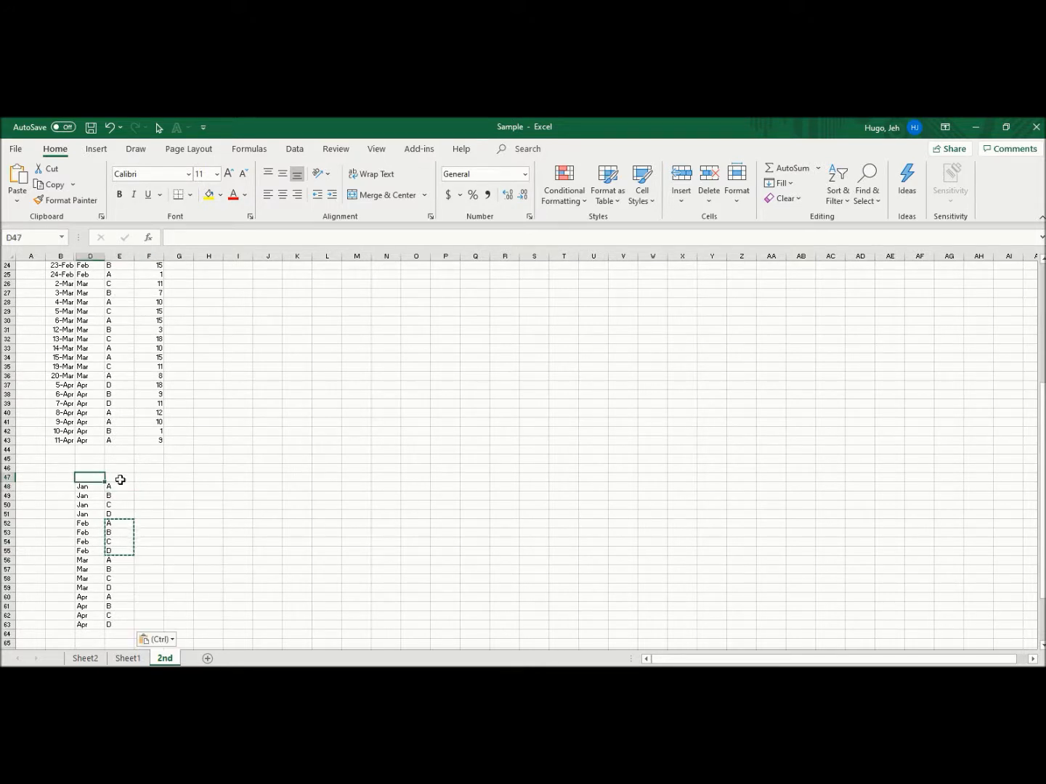
pyautogui.write('Month')
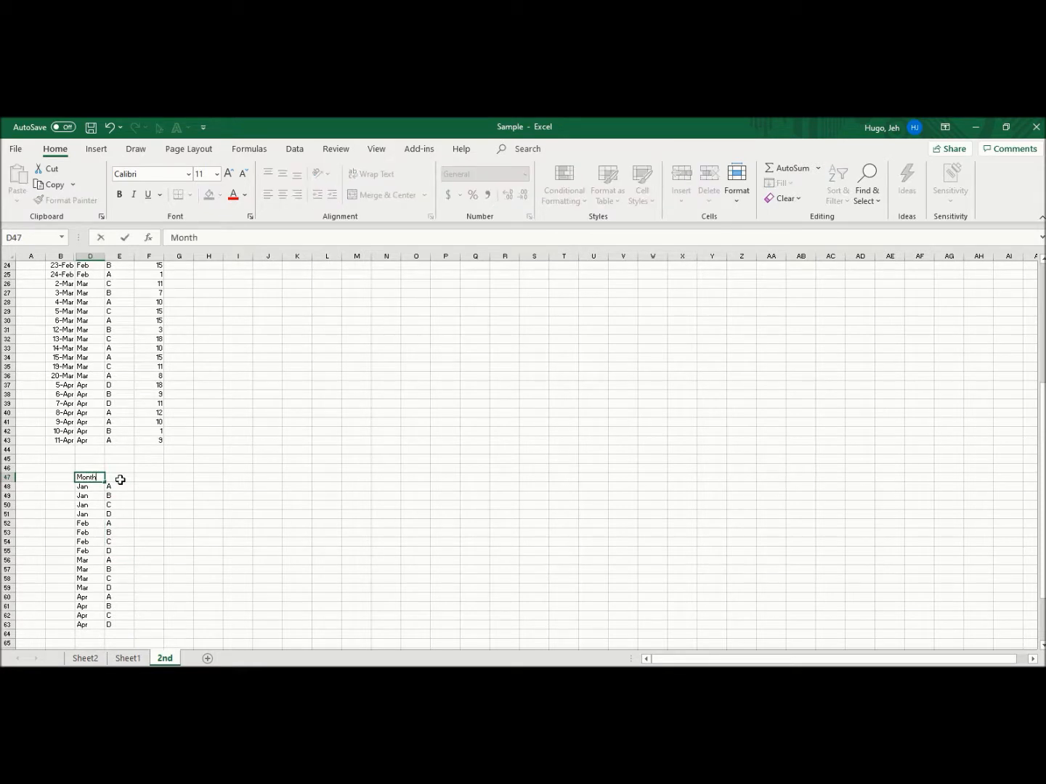
pyautogui.press('Tab')
pyautogui.write('Pro')
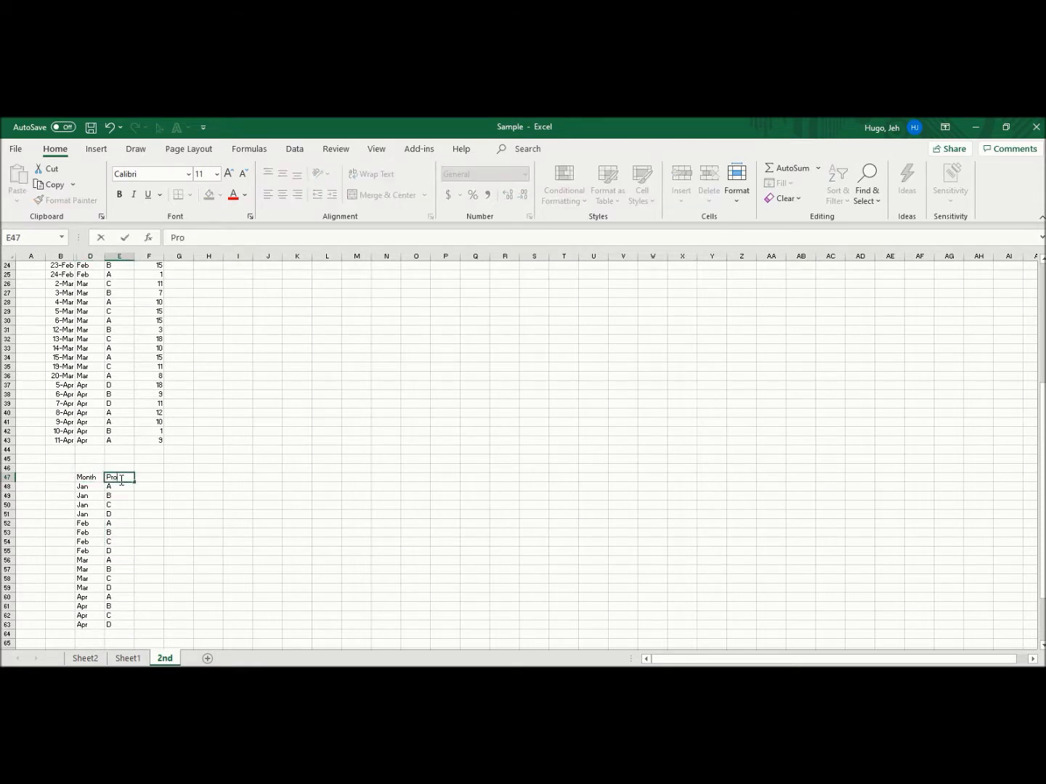
pyautogui.write('duct')
pyautogui.press('Tab')
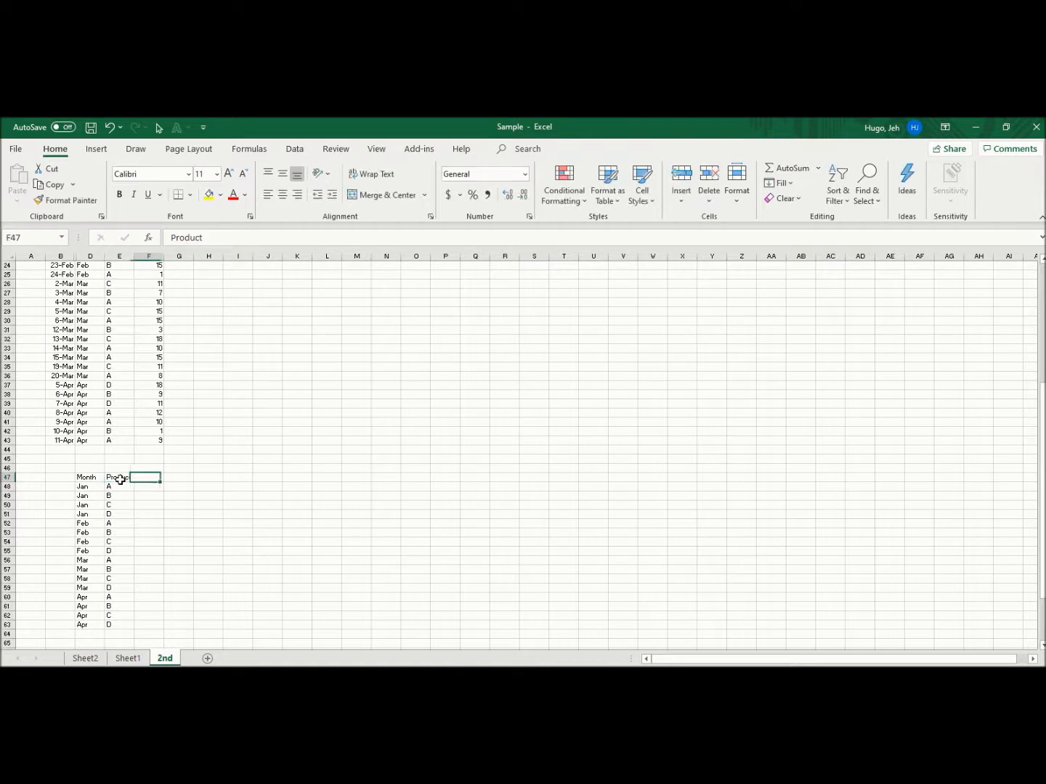
# Examine the sales column of the sample data up to its header in row 1
pyautogui.press('Up')
pyautogui.press('Down')
pyautogui.press('Up')
pyautogui.press('Up')
pyautogui.press('Up')
pyautogui.press('Up')
pyautogui.press('Up')
pyautogui.press('Up')
pyautogui.press('Up')
pyautogui.press('Up')
pyautogui.press('Up')
pyautogui.press('Up')
pyautogui.press('Up')
pyautogui.press('Up')
pyautogui.press('Up')
pyautogui.press('Up')
pyautogui.press('Up')
pyautogui.press('Up')
pyautogui.press('Up')
pyautogui.press('Up')
pyautogui.press('Up')
pyautogui.press('Up')
pyautogui.press('Up')
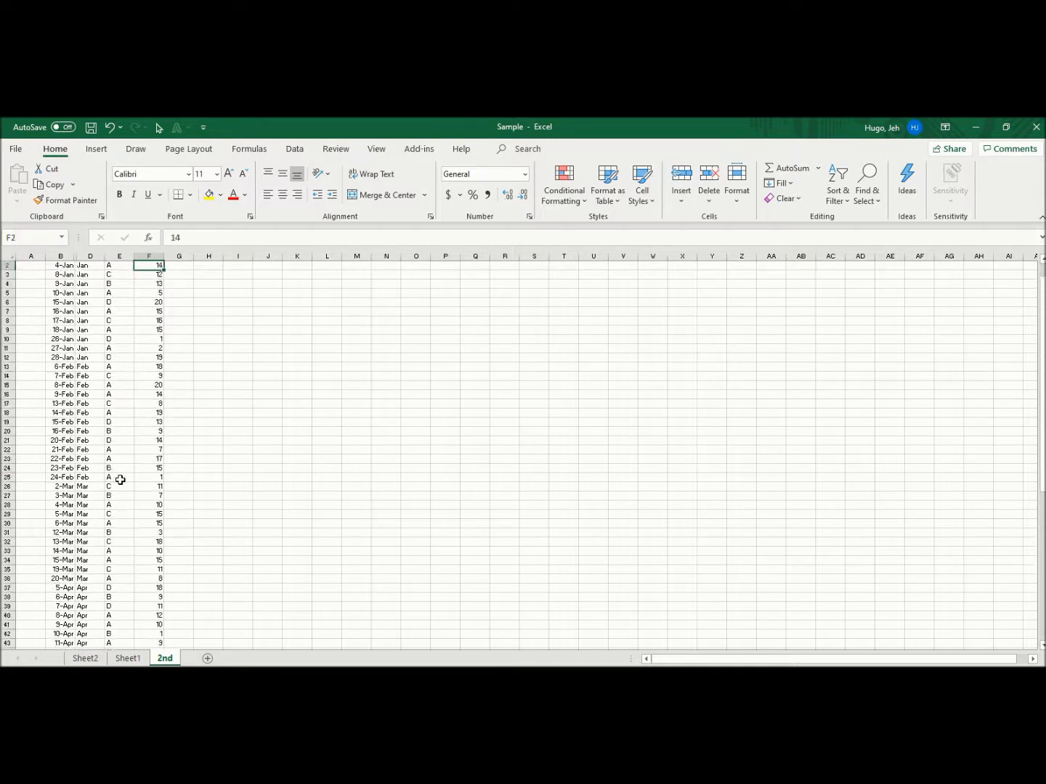
pyautogui.press('Up')
# Enter the header Sales in F47 beside the Product header of the combination list
pyautogui.press('Down')
pyautogui.press('Down')
pyautogui.press('Down')
pyautogui.press('Down')
pyautogui.press('Down')
pyautogui.press('Down')
pyautogui.press('Down')
pyautogui.press('Down')
pyautogui.press('Down')
pyautogui.press('Down')
pyautogui.press('Down')
pyautogui.press('Down')
pyautogui.press('Down')
pyautogui.press('Down')
pyautogui.press('Down')
pyautogui.press('Down')
pyautogui.press('Down')
pyautogui.press('Down')
pyautogui.press('Down')
pyautogui.press('Down')
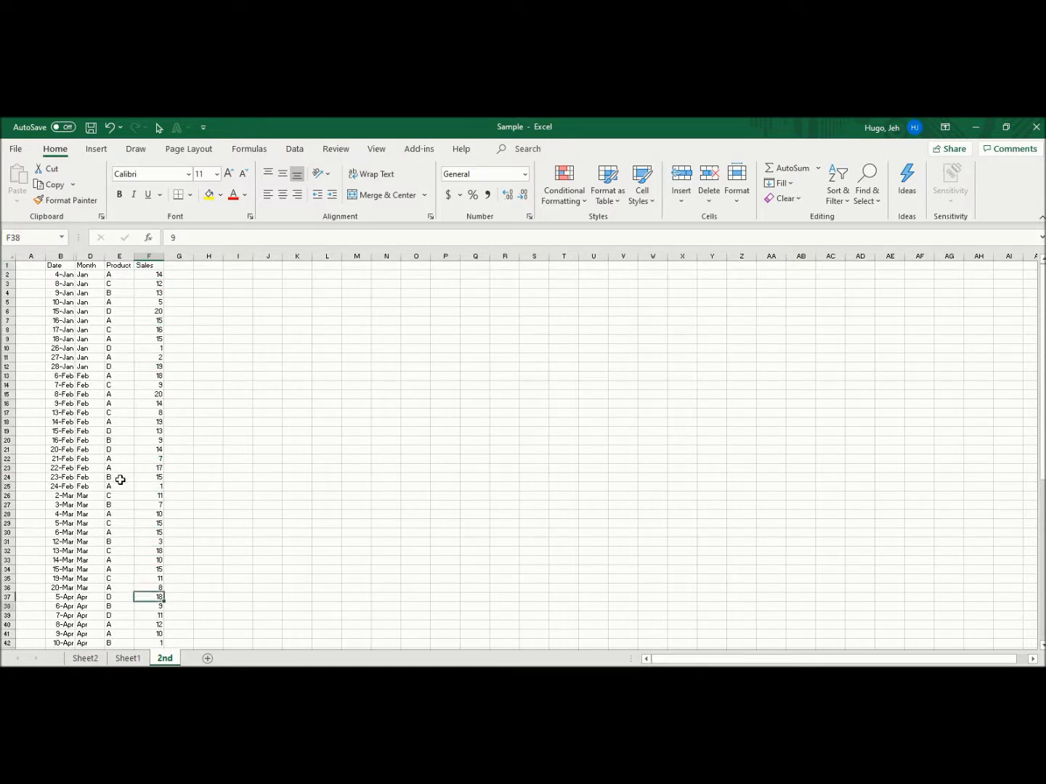
pyautogui.press('Down')
pyautogui.press('Down')
pyautogui.press('Down')
pyautogui.press('Down')
pyautogui.press('Down')
pyautogui.press('Down')
pyautogui.press('Down')
pyautogui.press('Down')
pyautogui.press('Down')
pyautogui.press('Down')
pyautogui.press('Down')
pyautogui.press('Down')
pyautogui.press('Down')
pyautogui.press('Down')
pyautogui.press('Down')
pyautogui.press('Down')
pyautogui.press('Down')
pyautogui.press('Down')
pyautogui.press('Down')
pyautogui.press('Down')
pyautogui.press('Up')
pyautogui.press('Up')
pyautogui.press('Up')
pyautogui.press('Up')
pyautogui.press('Up')
pyautogui.press('Up')
pyautogui.press('Up')
pyautogui.press('Up')
pyautogui.press('Up')
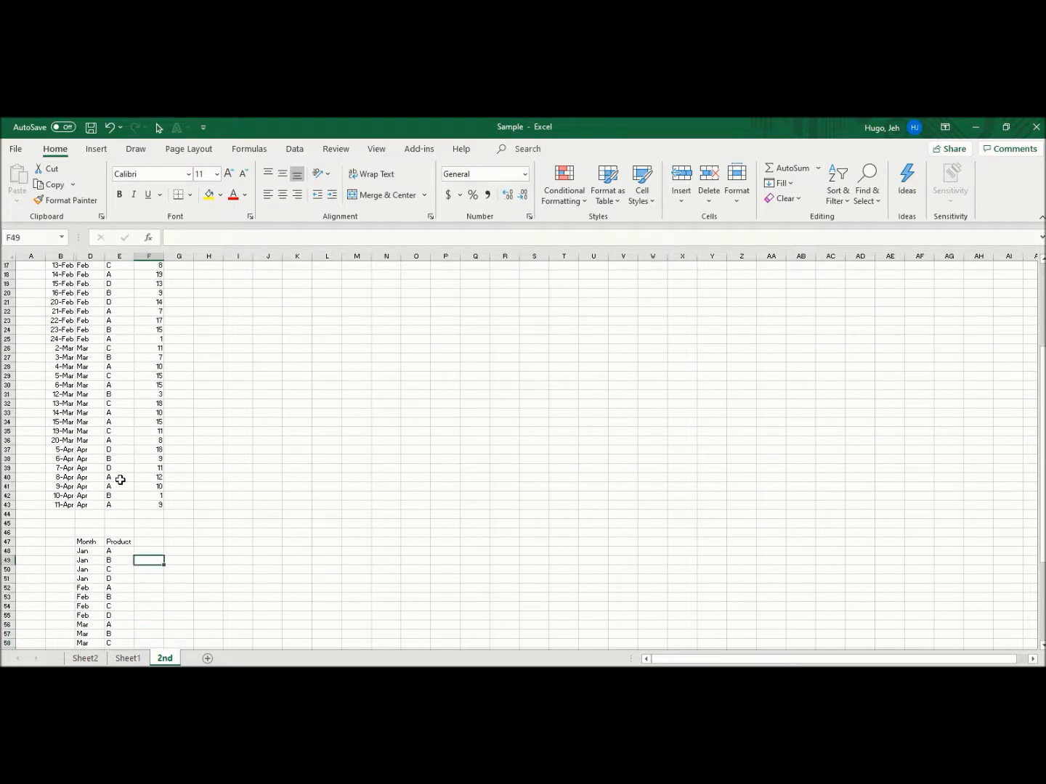
pyautogui.press('Up')
pyautogui.press('Up')
pyautogui.write('Sales')
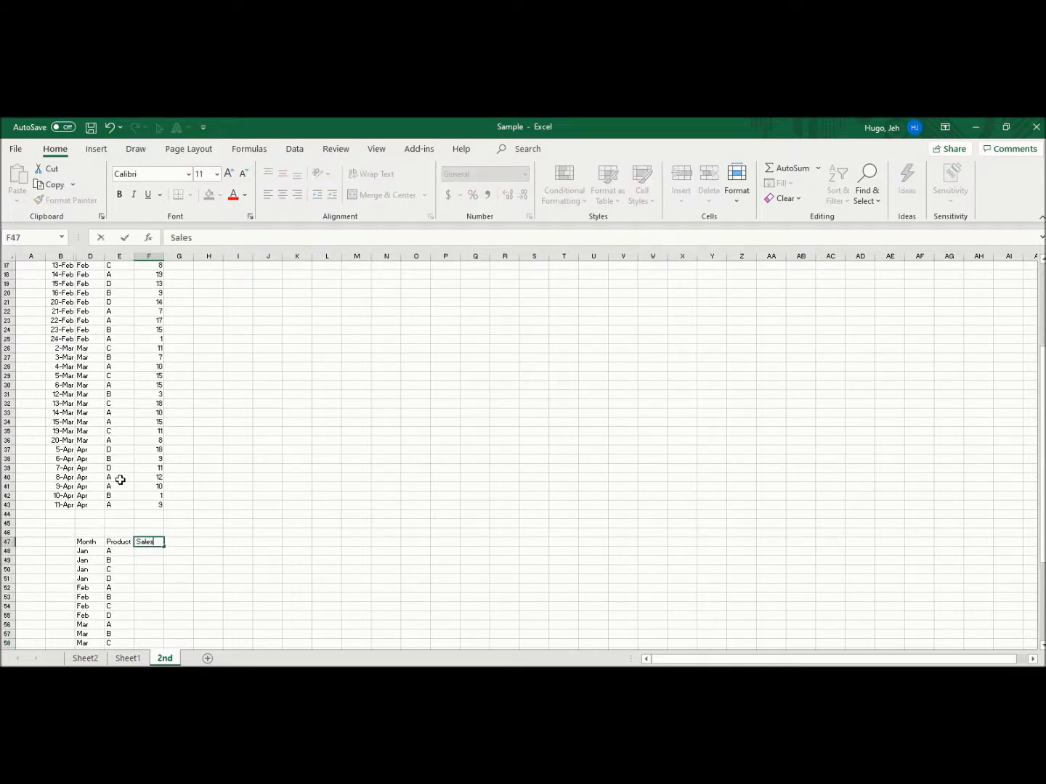
pyautogui.press('Return')
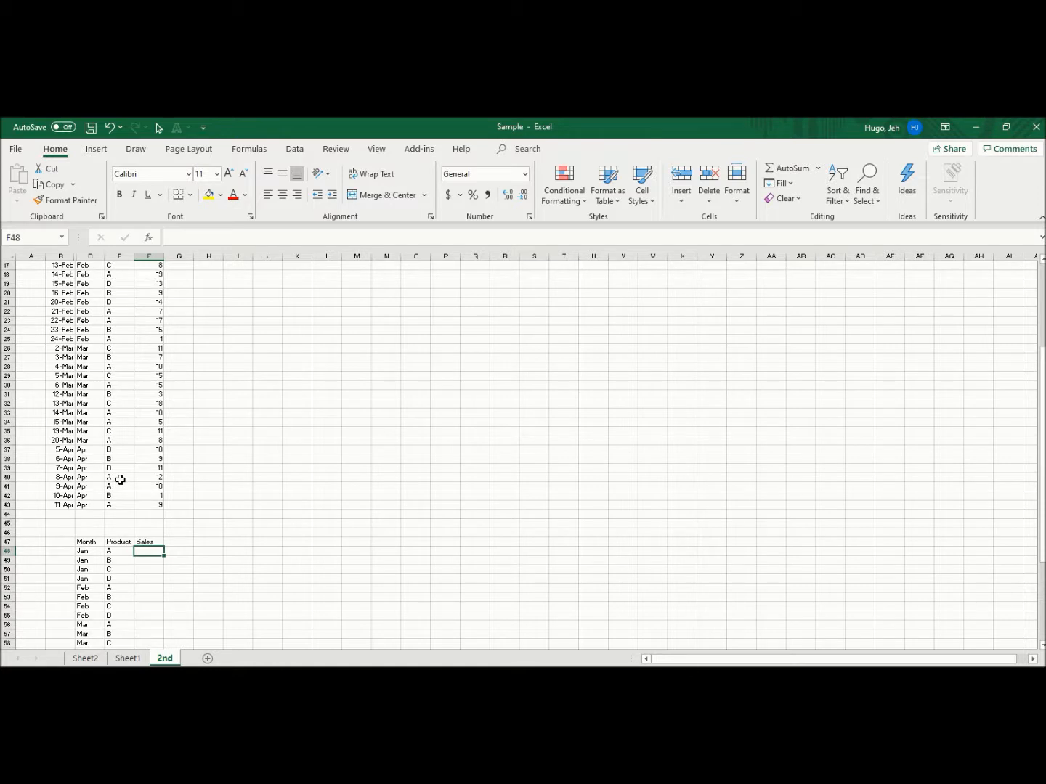
# Start a SUMIF formula in F48 with its criteria range beginning at the first product entry, E2
pyautogui.press('Left')
pyautogui.press('Right')
pyautogui.write('=sumif(')
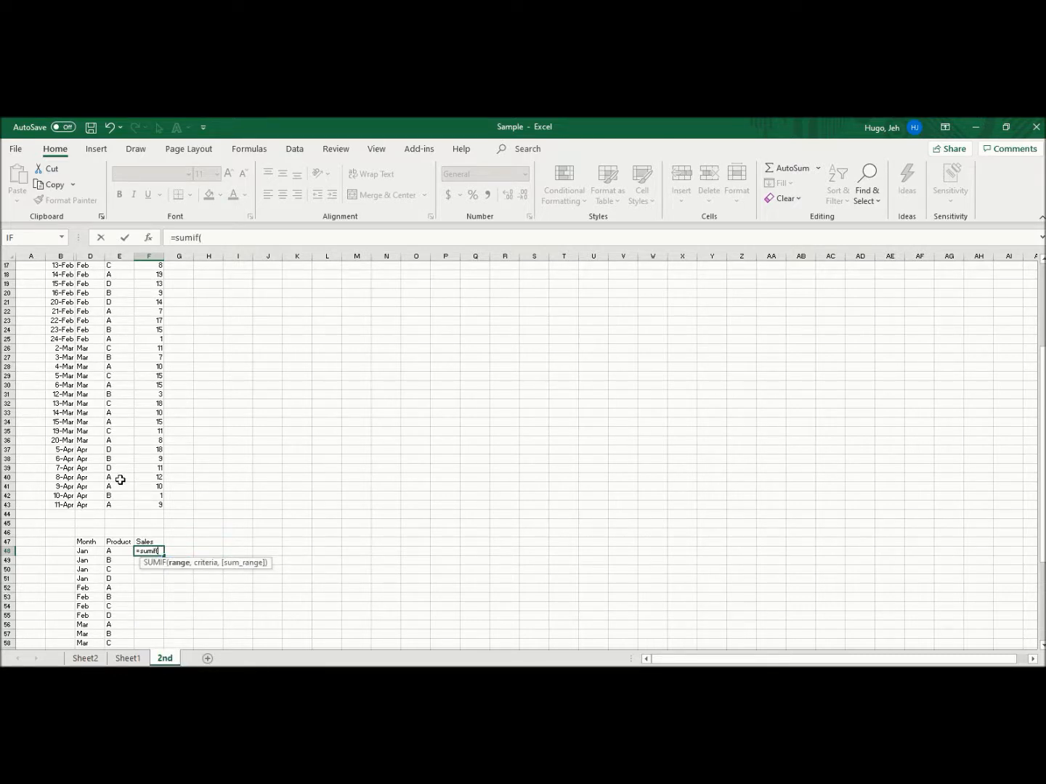
pyautogui.press('Up')
pyautogui.press('Up')
pyautogui.press('Up')
pyautogui.press('Up')
pyautogui.press('Up')
pyautogui.press('Up')
pyautogui.press('Up')
pyautogui.press('Up')
pyautogui.press('Up')
pyautogui.press('Up')
pyautogui.press('Up')
pyautogui.press('Up')
pyautogui.press('Up')
pyautogui.press('Up')
pyautogui.press('Up')
pyautogui.press('Up')
pyautogui.press('Up')
pyautogui.press('Up')
pyautogui.press('Up')
pyautogui.press('Up')
pyautogui.press('Up')
pyautogui.press('Up')
pyautogui.press('Up')
pyautogui.press('Up')
pyautogui.press('Up')
pyautogui.press('Up')
pyautogui.press('Up')
pyautogui.press('Up')
pyautogui.press('Up')
pyautogui.press('Up')
pyautogui.press('Up')
pyautogui.press('Up')
pyautogui.press('Up')
pyautogui.press('Up')
pyautogui.press('Up')
pyautogui.press('Up')
pyautogui.press('Up')
pyautogui.press('Up')
pyautogui.press('Up')
pyautogui.press('Up')
pyautogui.press('Left')
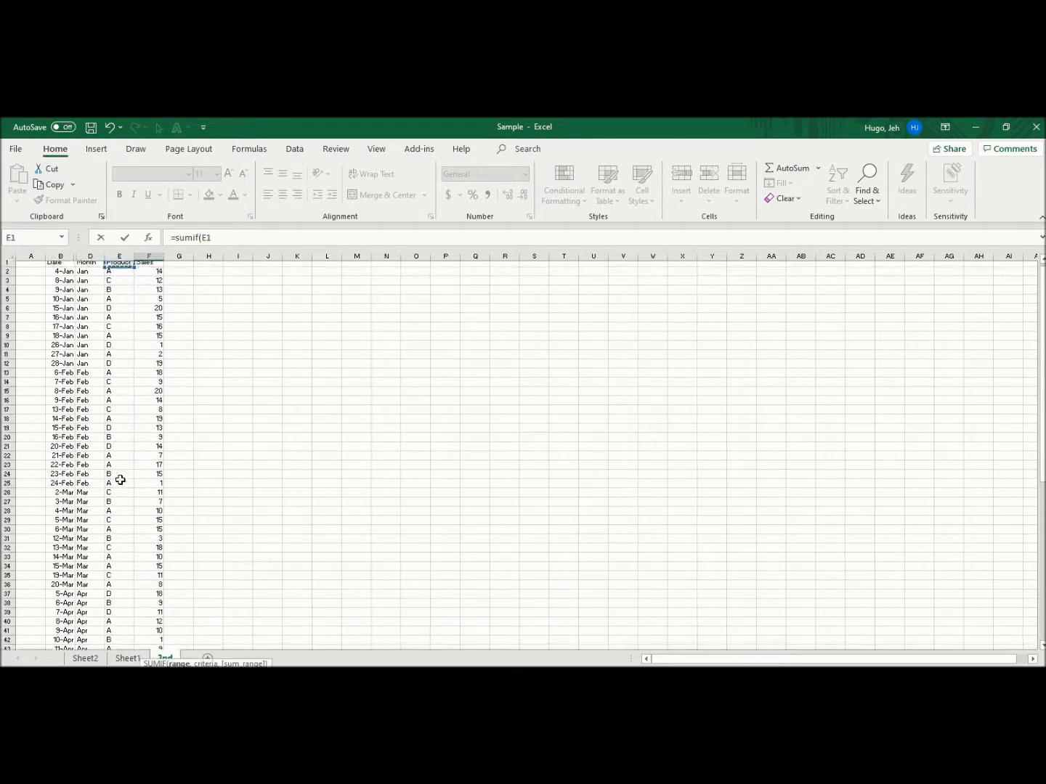
pyautogui.press('Down')
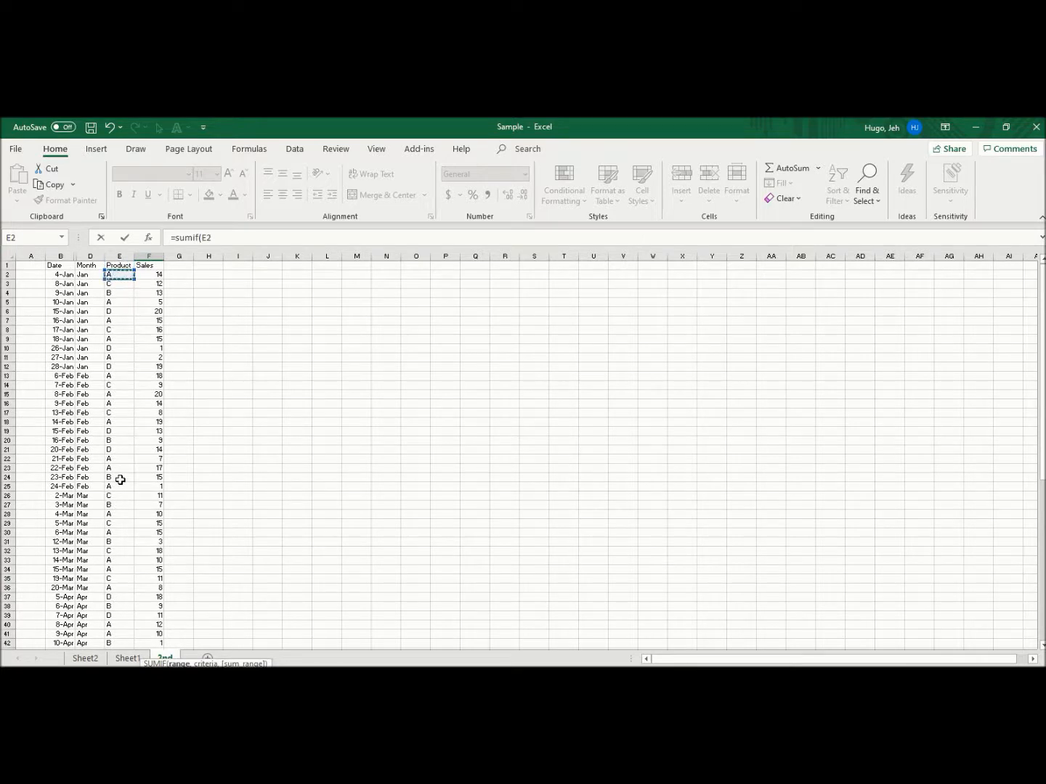
pyautogui.hotkey('shift', 'Down')
pyautogui.hotkey('shift', 'Down')
pyautogui.hotkey('shift', 'Down')
pyautogui.hotkey('shift', 'Down')
pyautogui.hotkey('shift', 'Down')
pyautogui.hotkey('shift', 'Down')
pyautogui.hotkey('shift', 'Down')
pyautogui.hotkey('shift', 'Down')
pyautogui.hotkey('shift', 'Down')
pyautogui.hotkey('shift', 'Down')
pyautogui.hotkey('shift', 'Down')
pyautogui.hotkey('shift', 'Down')
pyautogui.hotkey('shift', 'Down')
pyautogui.hotkey('shift', 'Down')
pyautogui.hotkey('shift', 'Down')
pyautogui.hotkey('shift', 'Down')
pyautogui.hotkey('shift', 'Down')
pyautogui.hotkey('shift', 'Down')
pyautogui.hotkey('shift', 'Down')
pyautogui.hotkey('shift', 'Down')
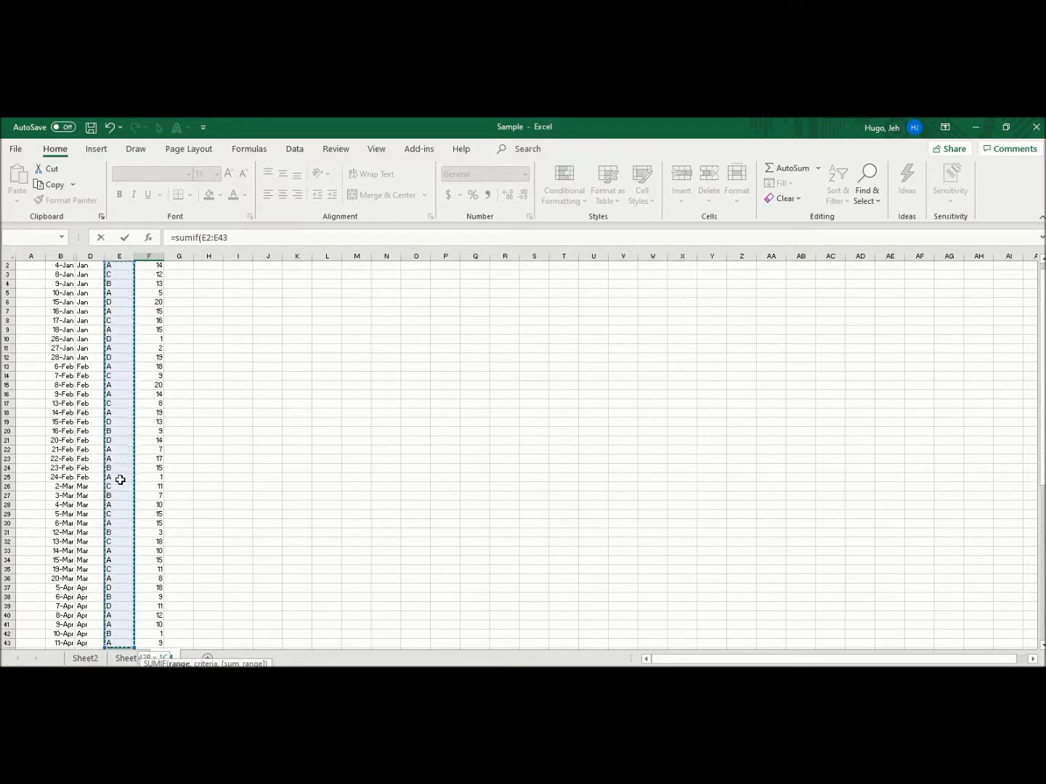
pyautogui.hotkey('shift', 'Up')
pyautogui.hotkey('shift', 'Up')
pyautogui.hotkey('shift', 'Up')
pyautogui.hotkey('shift', 'Up')
pyautogui.hotkey('shift', 'Up')
pyautogui.hotkey('shift', 'Up')
pyautogui.hotkey('shift', 'Up')
pyautogui.hotkey('shift', 'Up')
pyautogui.hotkey('shift', 'Up')
pyautogui.hotkey('shift', 'Up')
pyautogui.hotkey('shift', 'Up')
pyautogui.hotkey('shift', 'Up')
pyautogui.hotkey('shift', 'Up')
pyautogui.hotkey('shift', 'Up')
pyautogui.hotkey('shift', 'Up')
pyautogui.hotkey('shift', 'Up')
pyautogui.hotkey('shift', 'Up')
pyautogui.hotkey('shift', 'Up')
pyautogui.hotkey('shift', 'Up')
pyautogui.hotkey('shift', 'Up')
pyautogui.hotkey('shift', 'Up')
pyautogui.hotkey('shift', 'Up')
pyautogui.hotkey('shift', 'Up')
pyautogui.hotkey('shift', 'Up')
pyautogui.hotkey('shift', 'Up')
pyautogui.hotkey('shift', 'Up')
pyautogui.hotkey('shift', 'Up')
pyautogui.hotkey('shift', 'Up')
pyautogui.hotkey('shift', 'Up')
pyautogui.hotkey('shift', 'Up')
pyautogui.hotkey('shift', 'Up')
pyautogui.hotkey('shift', 'Up')
pyautogui.hotkey('shift', 'Up')
pyautogui.hotkey('shift', 'Up')
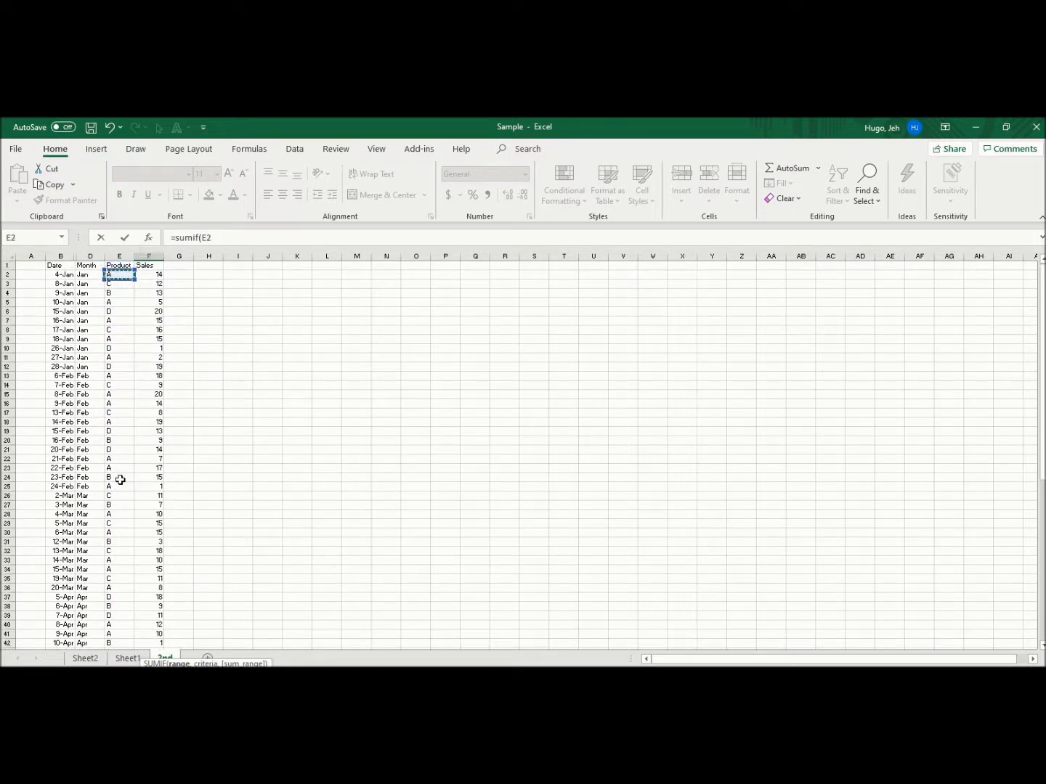
# Extend the SUMIF criteria range over the January products only, E2:E12
pyautogui.hotkey('shift', 'Down')
pyautogui.hotkey('shift', 'Down')
pyautogui.hotkey('shift', 'Down')
pyautogui.hotkey('shift', 'Down')
pyautogui.hotkey('shift', 'Down')
pyautogui.hotkey('shift', 'Down')
pyautogui.hotkey('shift', 'Down')
pyautogui.hotkey('shift', 'Down')
pyautogui.hotkey('shift', 'Down')
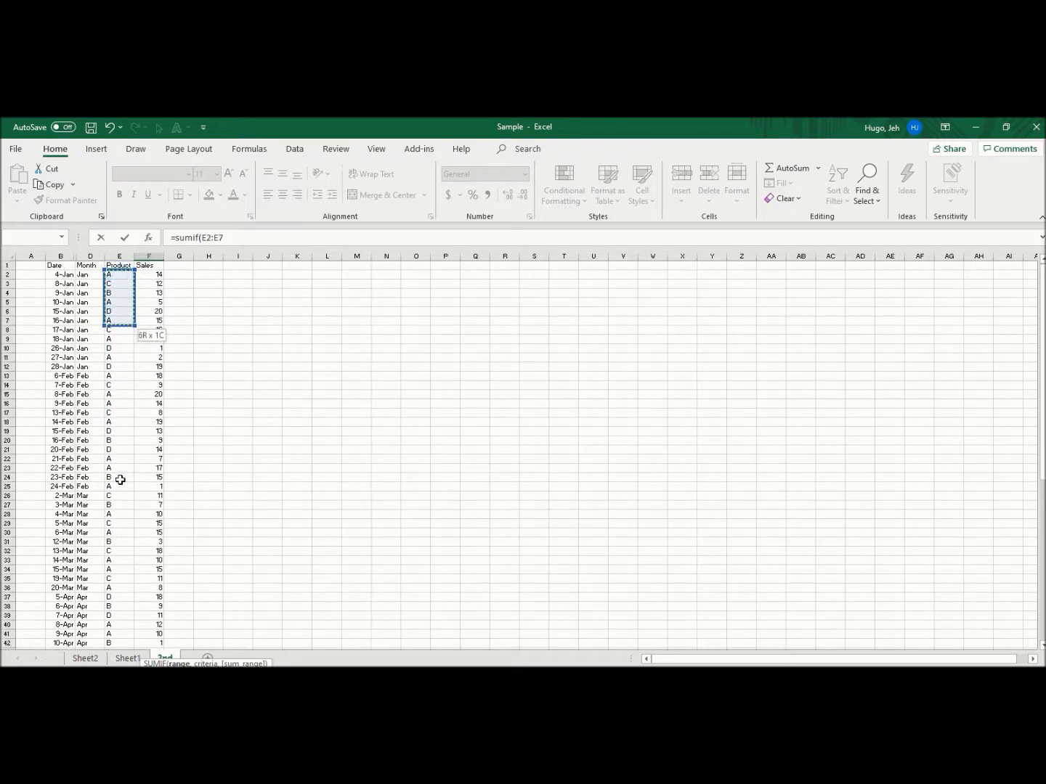
pyautogui.hotkey('shift', 'Down')
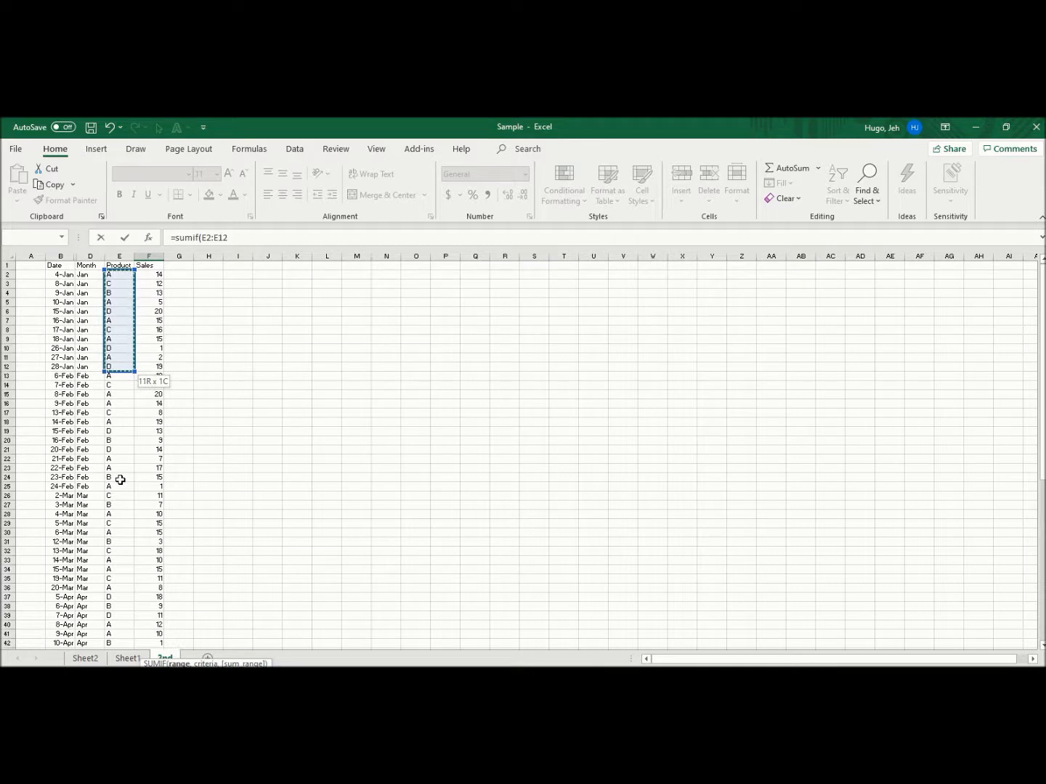
pyautogui.write(',')
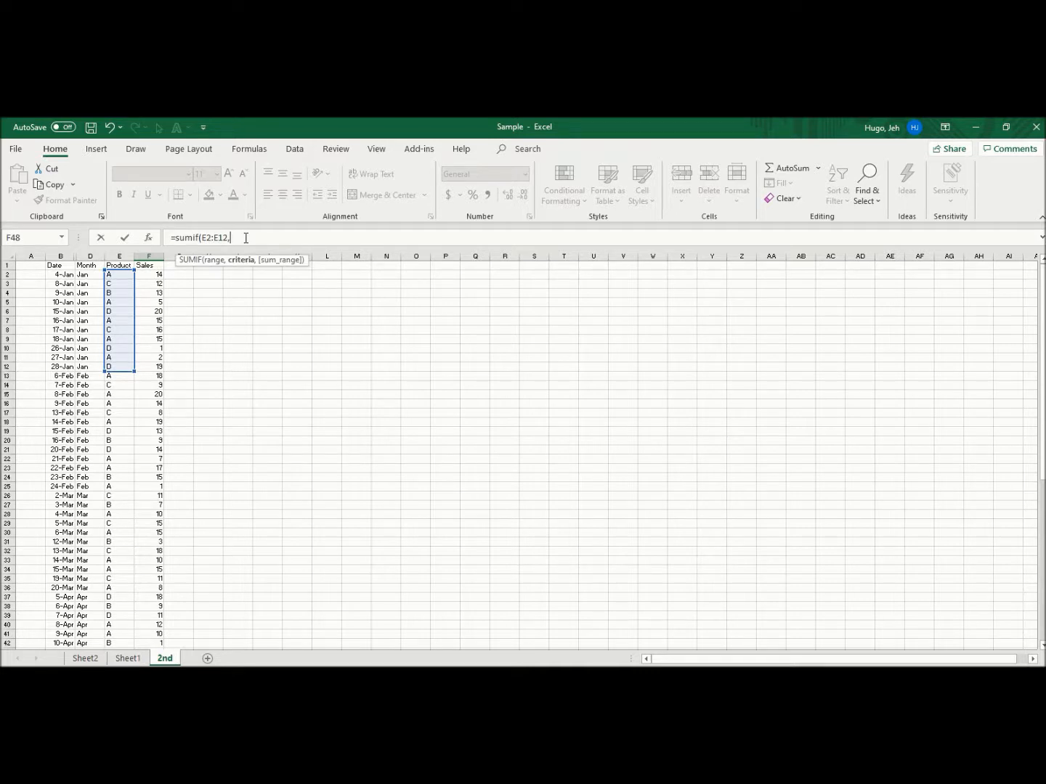
# Set the SUMIF criterion to "="&E48 so that it matches the product listed beside the formula
pyautogui.write('"="')
pyautogui.moveTo(1041, 431); pyautogui.dragTo(1041, 447)
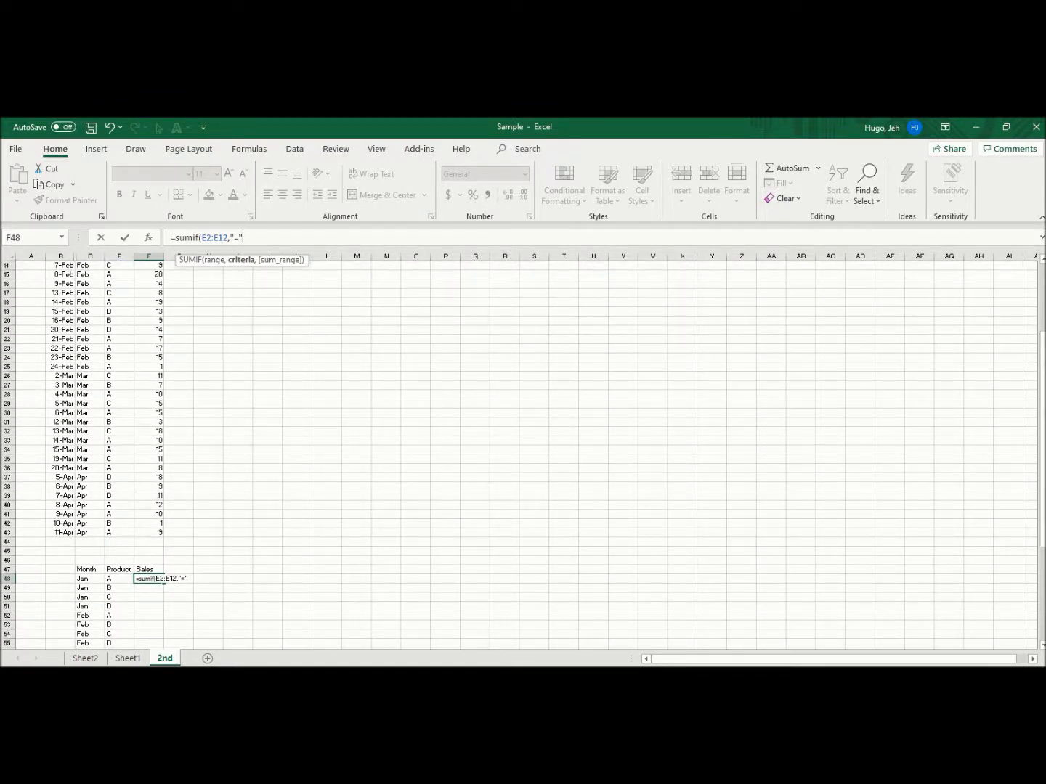
pyautogui.write('&')
pyautogui.click(114, 579)
pyautogui.write(',')
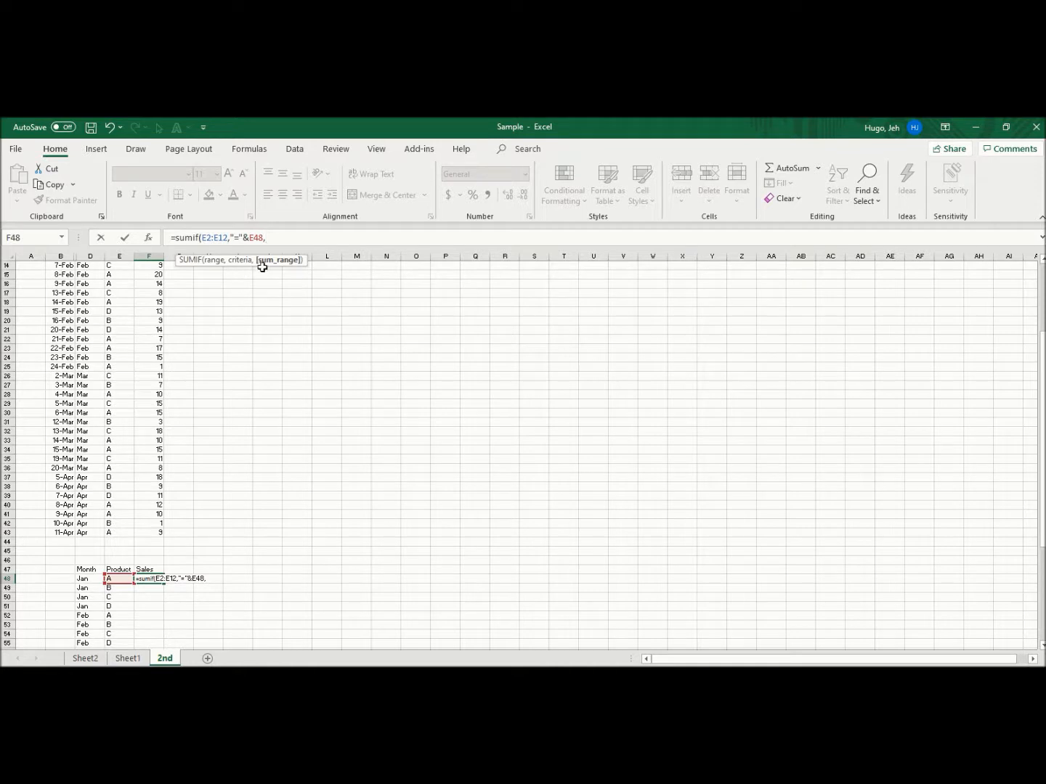
# Set the sum range to the January sales in F2:F12 and complete the SUMIF formula in F48
pyautogui.click(156, 287)
pyautogui.press('Up')
pyautogui.press('Up')
pyautogui.press('Up')
pyautogui.press('Up')
pyautogui.press('Up')
pyautogui.press('Up')
pyautogui.press('Up')
pyautogui.press('Up')
pyautogui.press('Up')
pyautogui.press('Up')
pyautogui.press('Up')
pyautogui.press('Up')
pyautogui.press('Up')
pyautogui.press('Up')
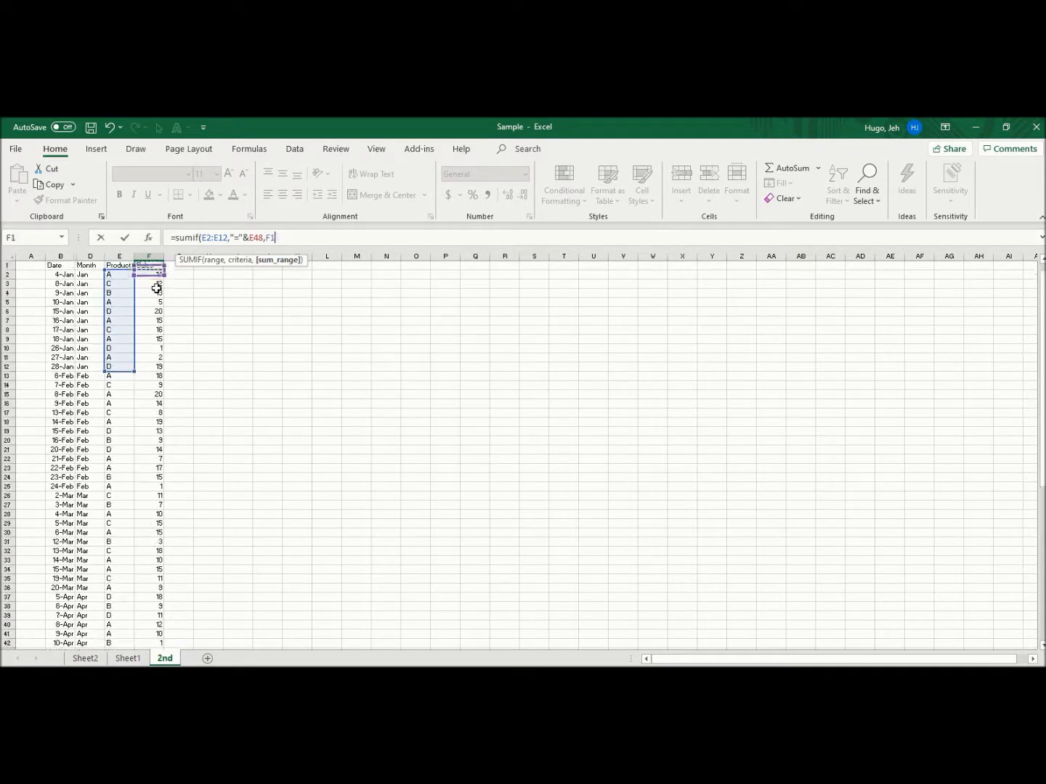
pyautogui.hotkey('shift', 'Down')
pyautogui.hotkey('shift', 'Down')
pyautogui.hotkey('shift', 'Down')
pyautogui.hotkey('shift', 'Down')
pyautogui.hotkey('shift', 'Down')
pyautogui.hotkey('shift', 'Down')
pyautogui.hotkey('shift', 'Down')
pyautogui.hotkey('shift', 'Down')
pyautogui.hotkey('shift', 'Down')
pyautogui.hotkey('shift', 'Down')
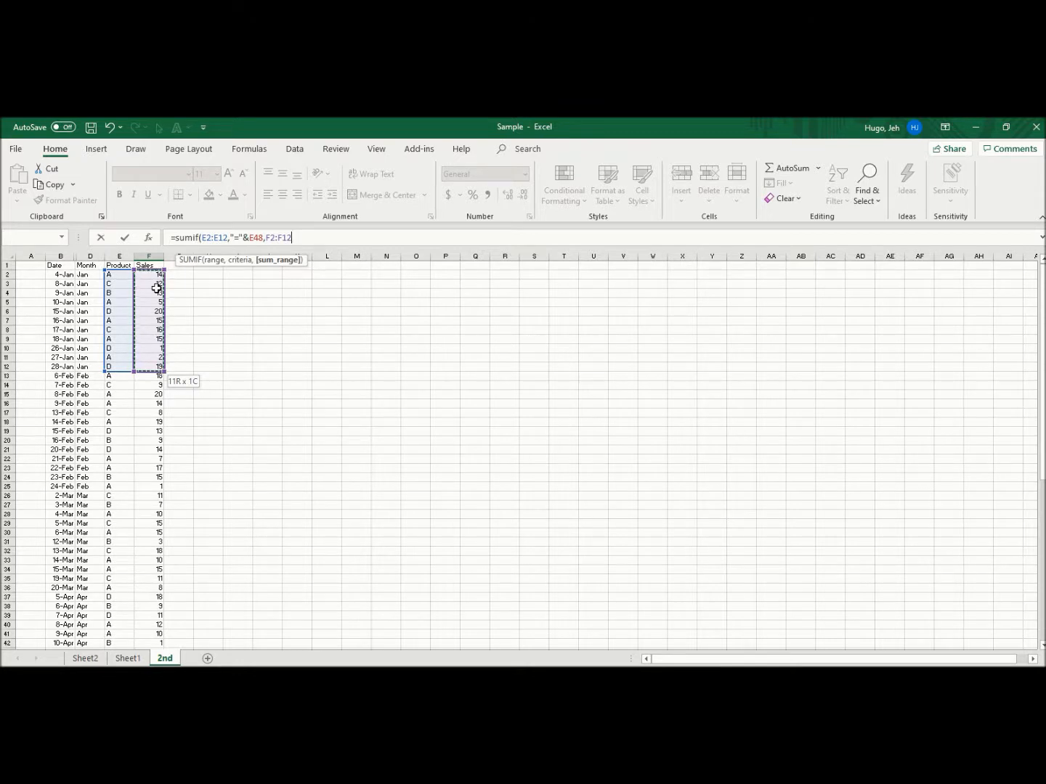
pyautogui.write(')')
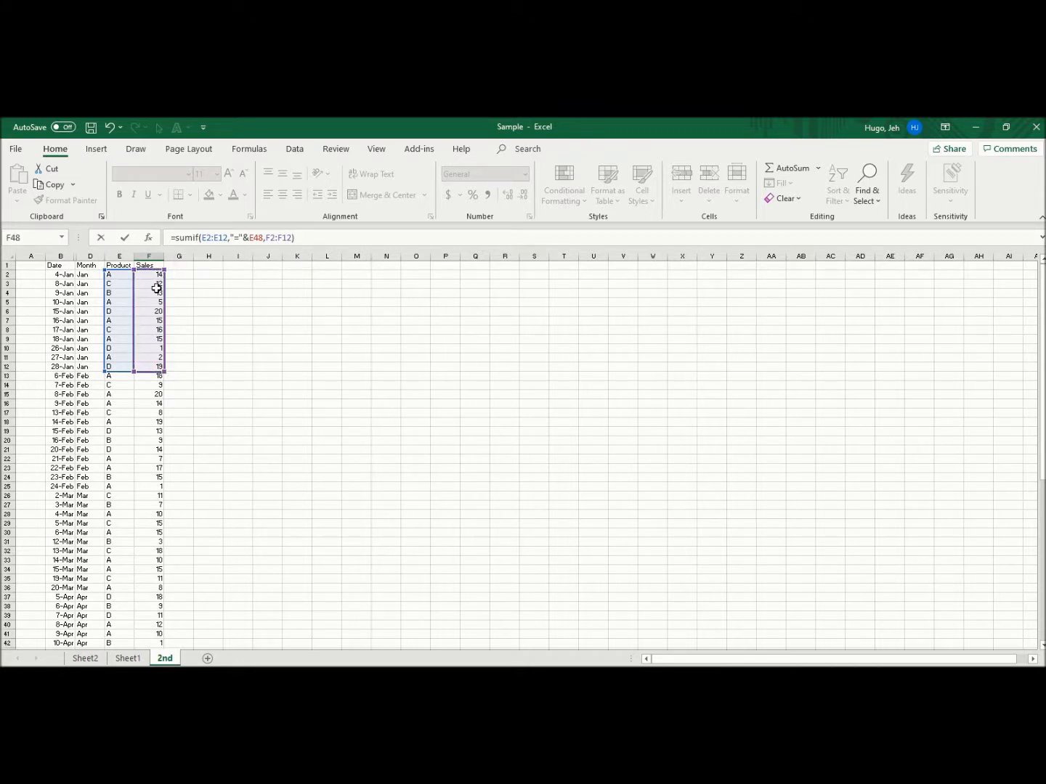
pyautogui.press('Return')
pyautogui.press('Down')
pyautogui.press('Up')
pyautogui.press('Up')
pyautogui.press('Up')
pyautogui.press('Down')
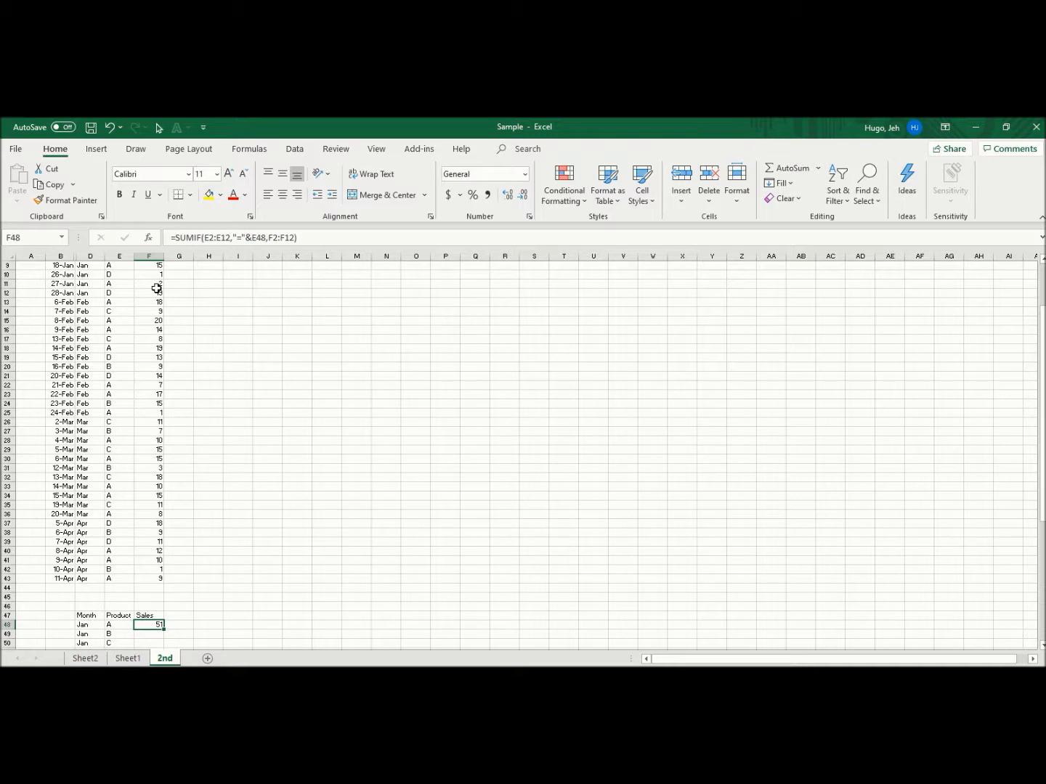
pyautogui.press('Down')
pyautogui.press('Down')
pyautogui.press('Down')
pyautogui.press('Down')
pyautogui.press('Down')
pyautogui.press('Down')
pyautogui.press('Up')
pyautogui.press('Up')
pyautogui.press('Up')
pyautogui.press('Up')
pyautogui.press('Up')
pyautogui.press('Up')
pyautogui.press('Up')
pyautogui.press('Up')
pyautogui.press('Up')
pyautogui.press('Down')
pyautogui.press('Down')
pyautogui.press('Down')
pyautogui.press('Down')
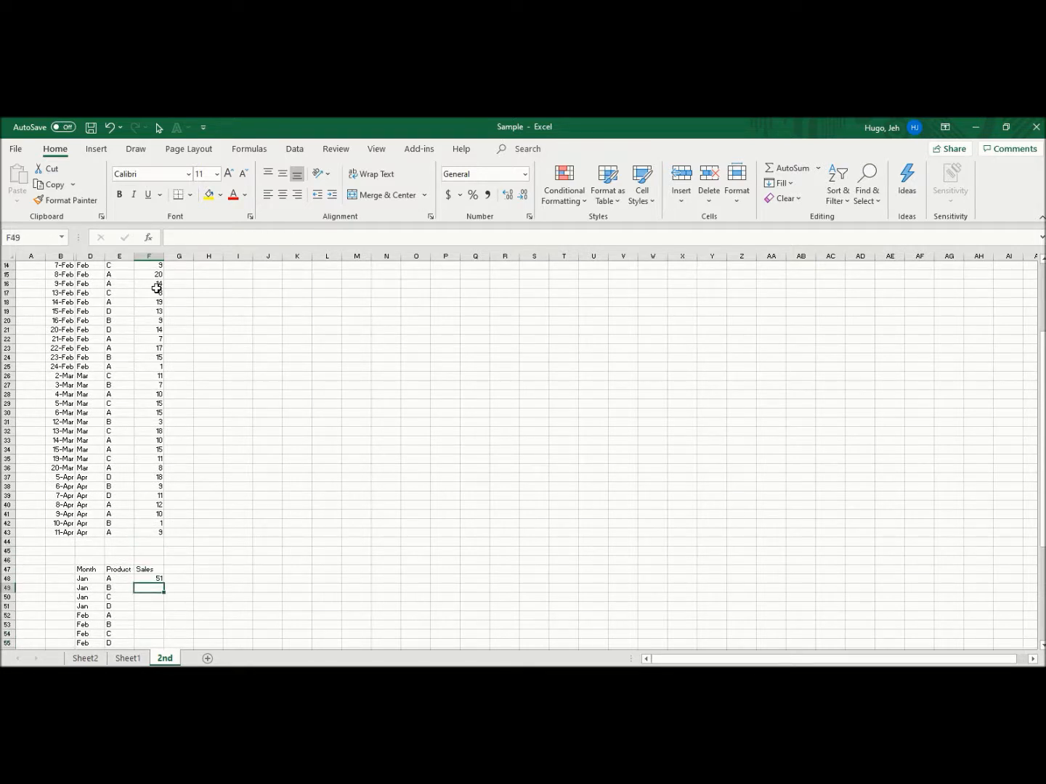
pyautogui.press('Up')
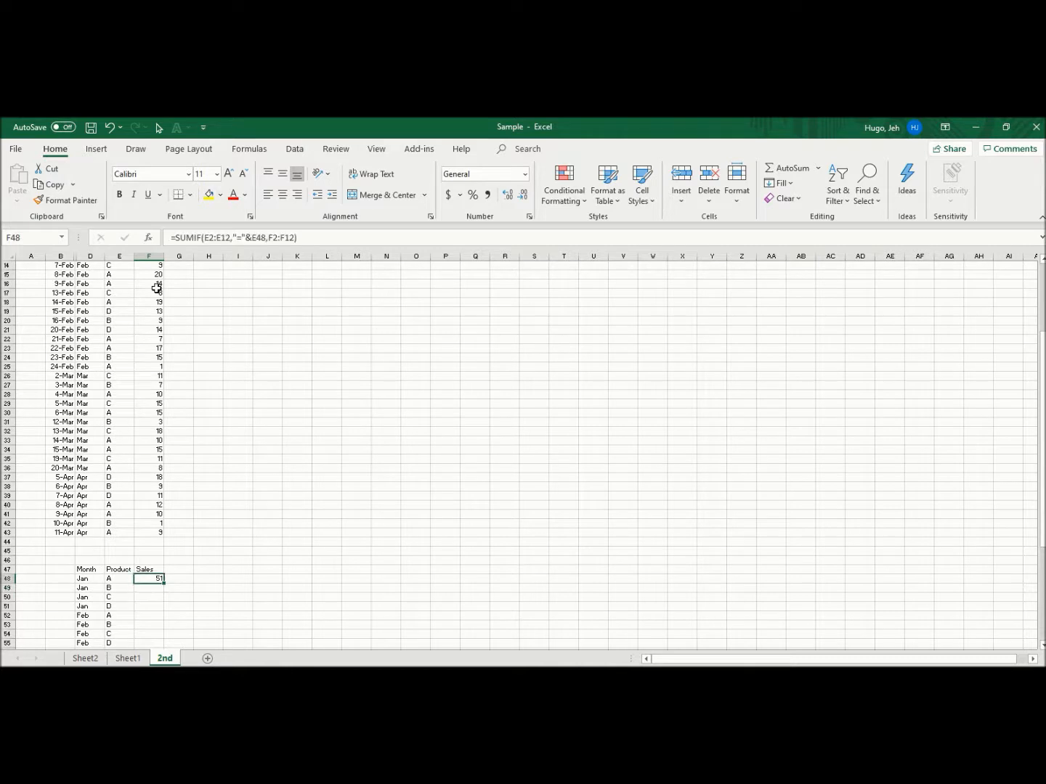
pyautogui.press('Down')
pyautogui.press('Up')
# Make the criteria range in F48's SUMIF formula absolute as $E$2:$E$12
pyautogui.click(206, 238)
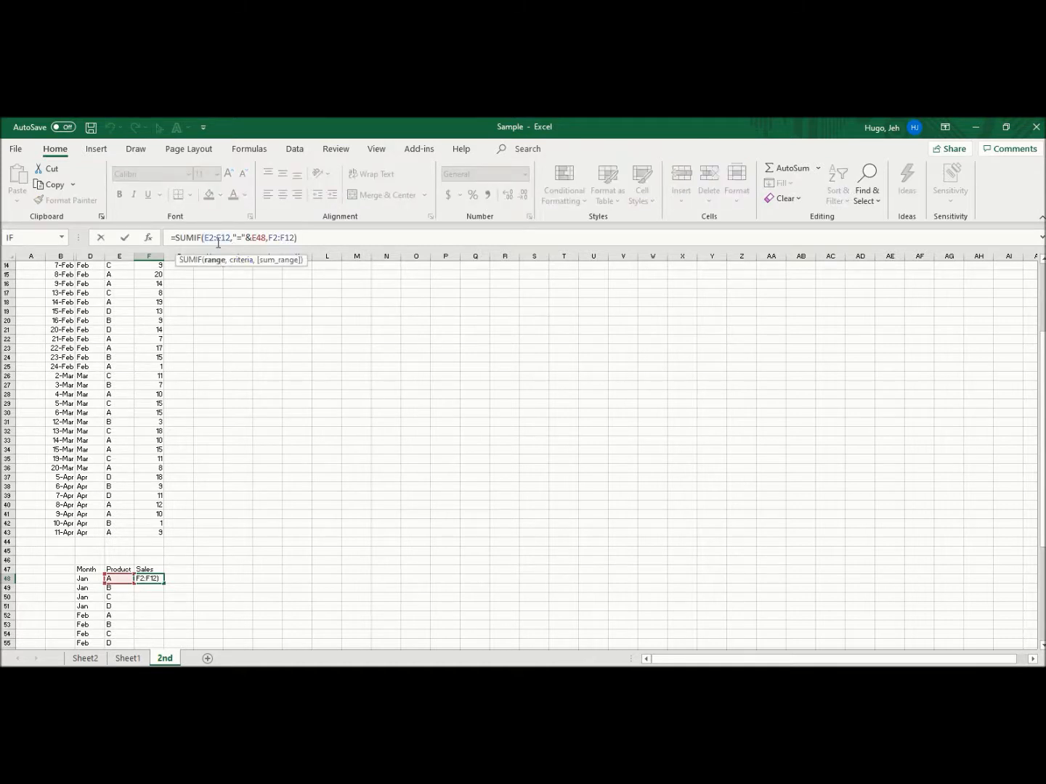
pyautogui.press('F4')
pyautogui.press('F4')
# Make the sum range in F48's SUMIF formula absolute as $F$2:$F$12 and commit the formula
pyautogui.press('Right')
pyautogui.press('Right')
pyautogui.press('Right')
pyautogui.press('Right')
pyautogui.press('Right')
pyautogui.press('Right')
pyautogui.press('Right')
pyautogui.press('Right')
pyautogui.press('Right')
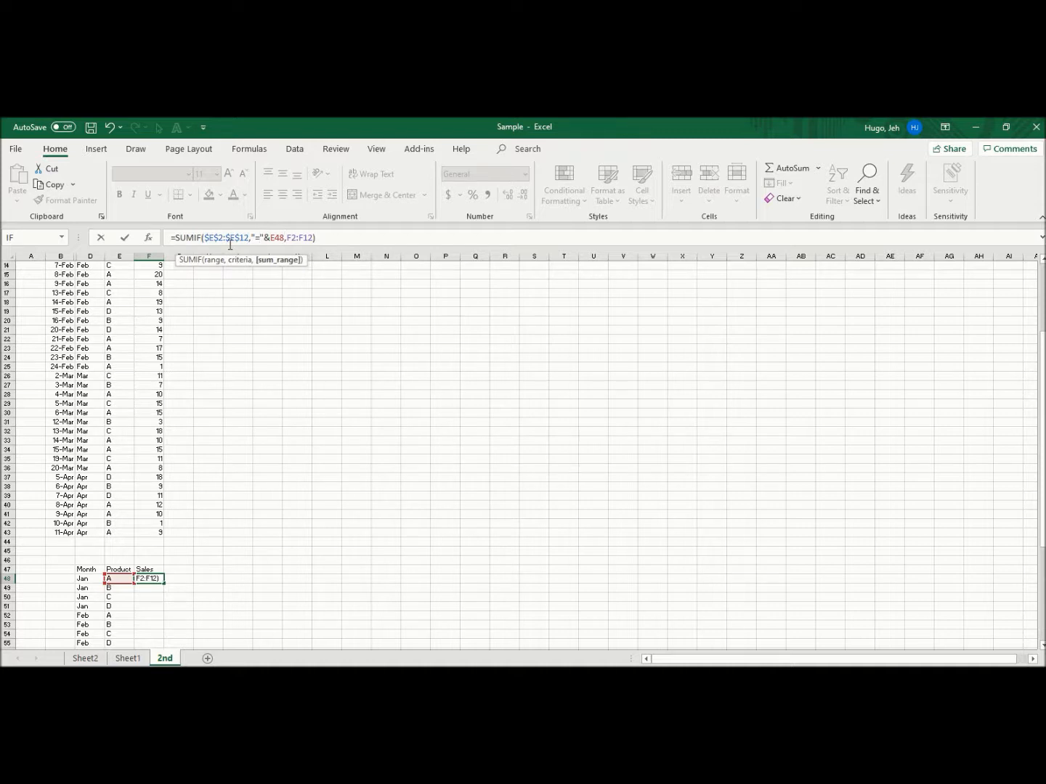
pyautogui.press('F4')
pyautogui.press('Right')
pyautogui.press('Right')
pyautogui.press('F4')
pyautogui.press('Return')
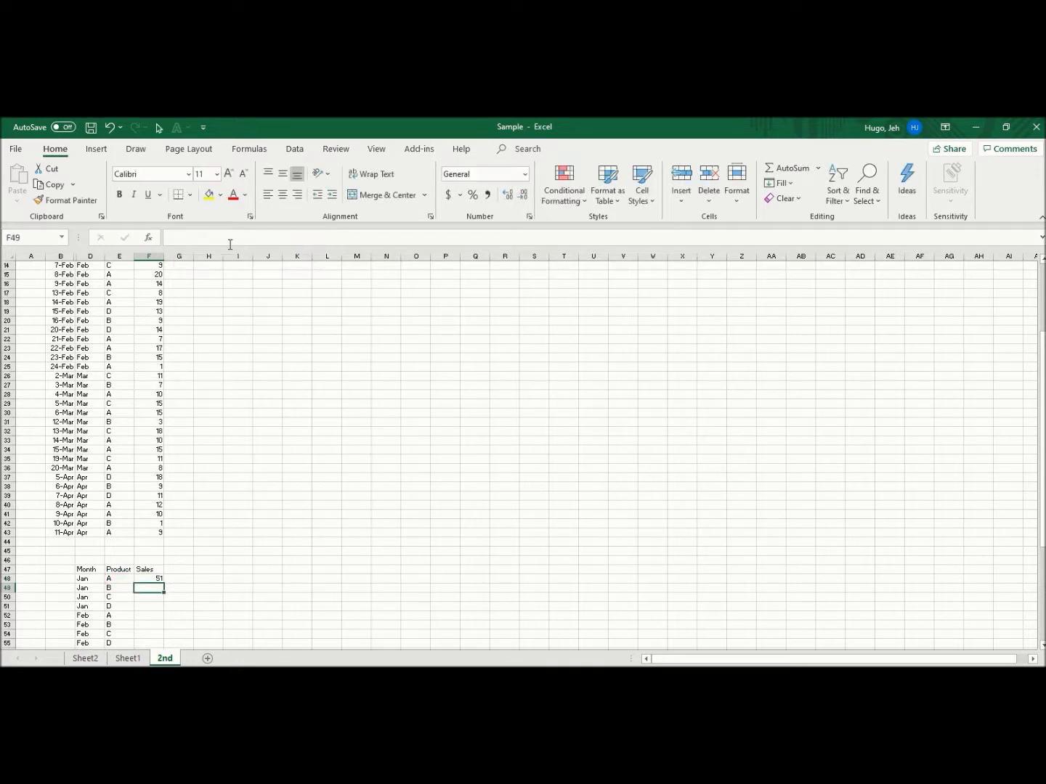
# Inspect the relative criterion reference E48 in the SUMIF formula of F48
pyautogui.click(151, 579)
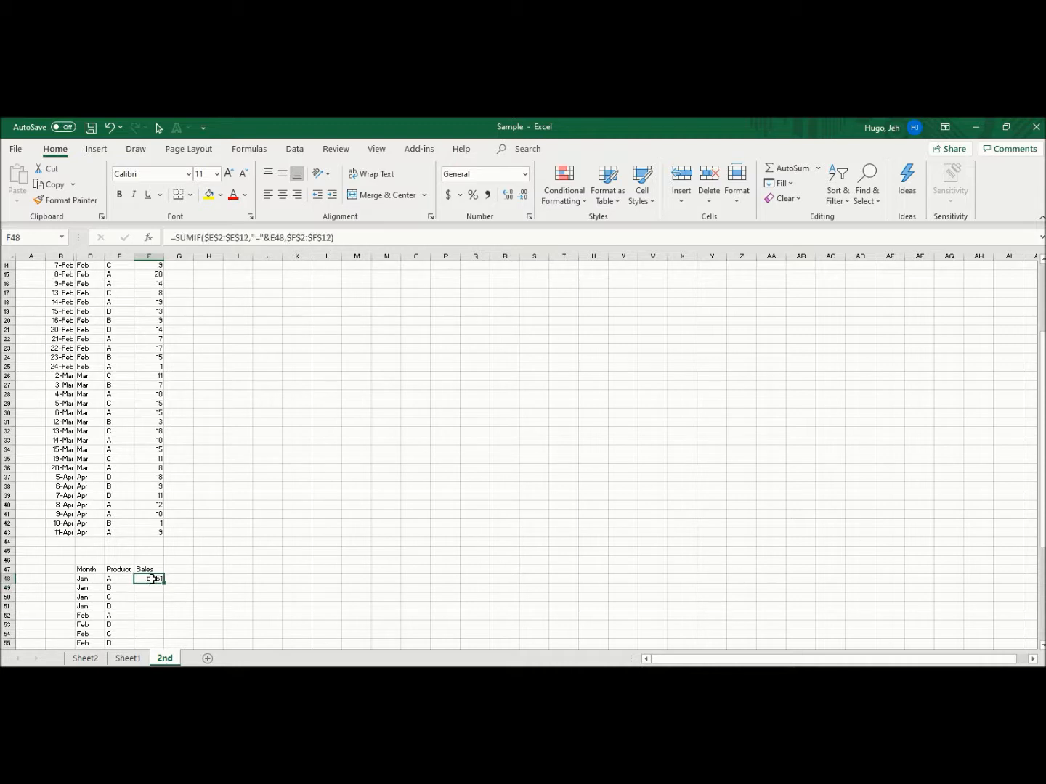
pyautogui.click(269, 240)
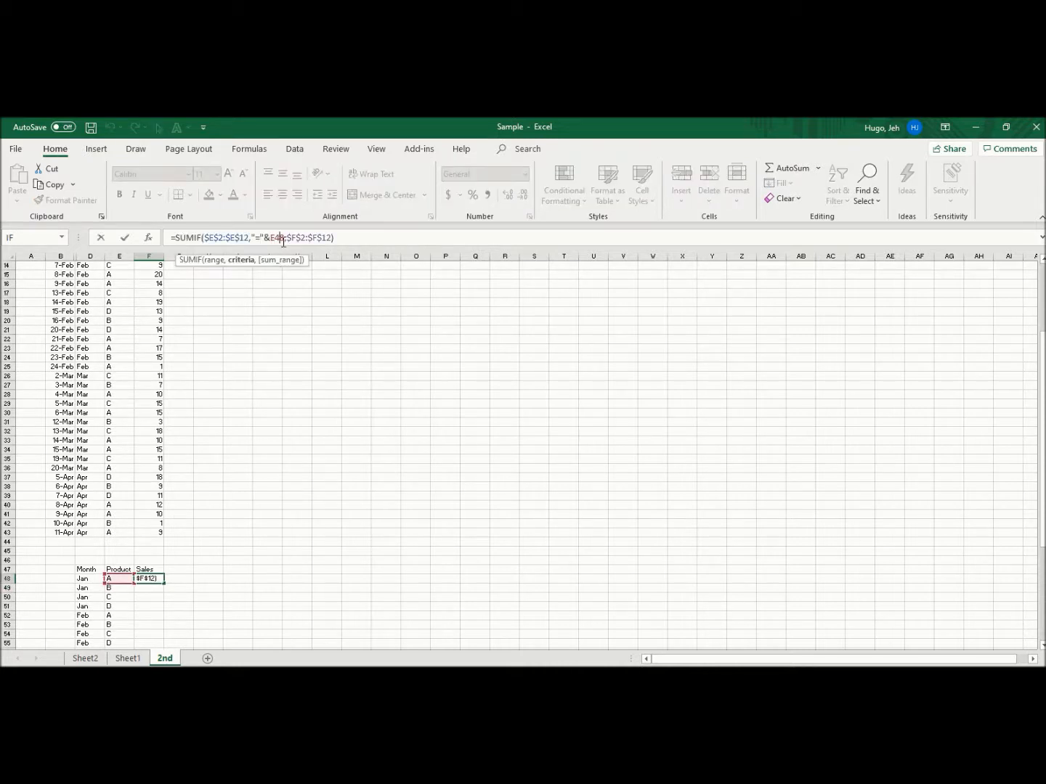
pyautogui.press('Delete')
pyautogui.hotkey('ctrl', 'Return')
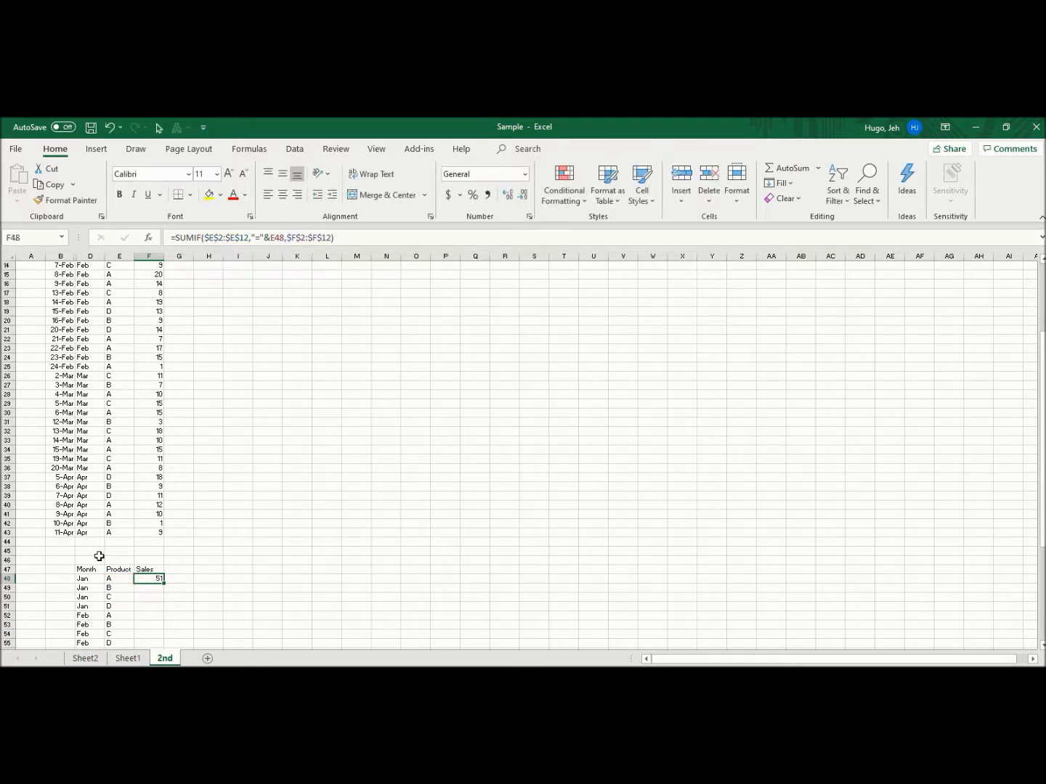
# Copy the SUMIF formula from F48 to F49 for January product B
pyautogui.hotkey('ctrl', 'c')
pyautogui.press('Down')
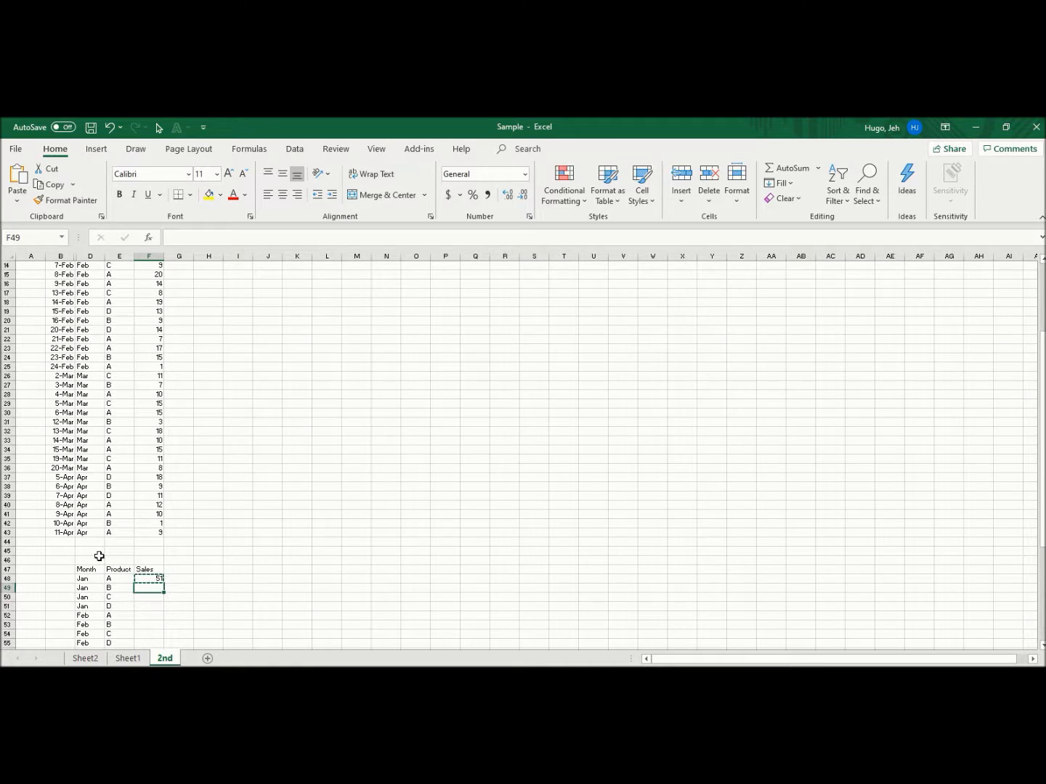
pyautogui.hotkey('ctrl', 'v')
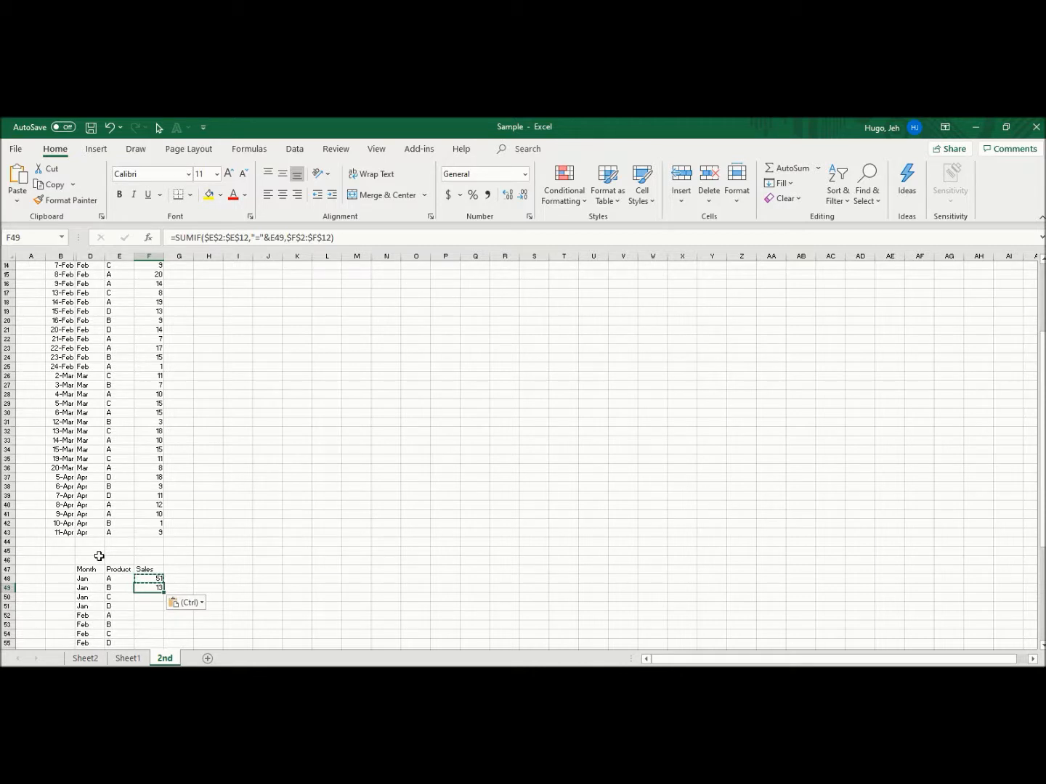
# Examine the copied formula in F49 and check which ranges it references in the January data
pyautogui.press('F2')
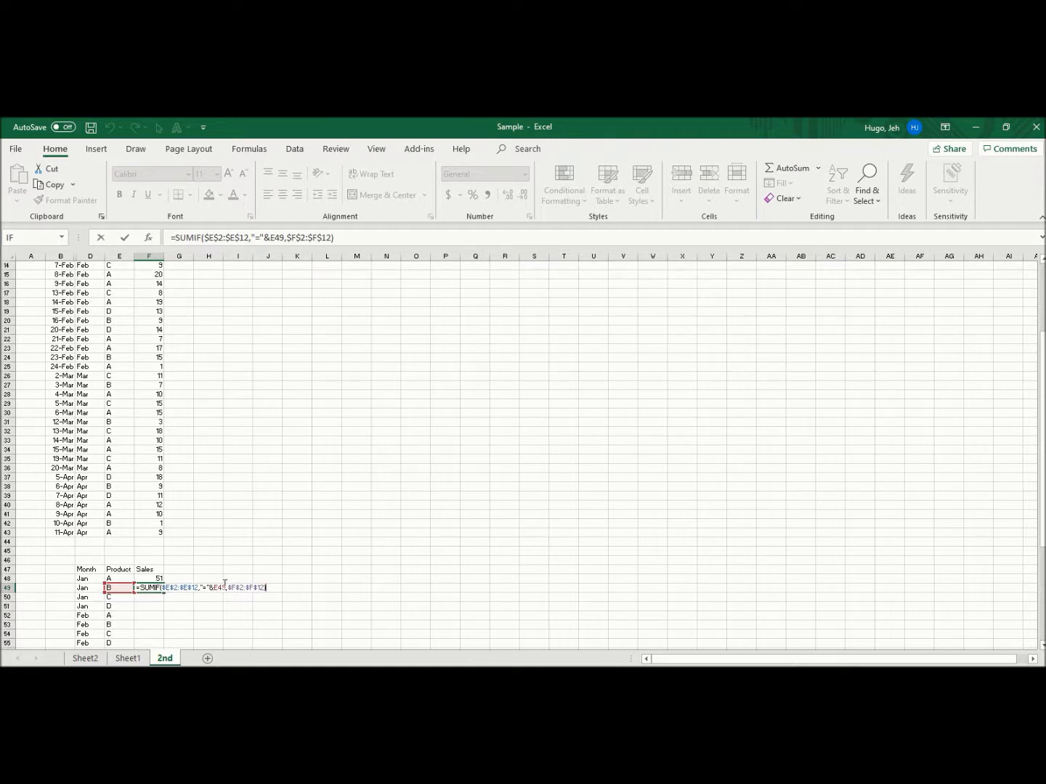
pyautogui.click(225, 587)
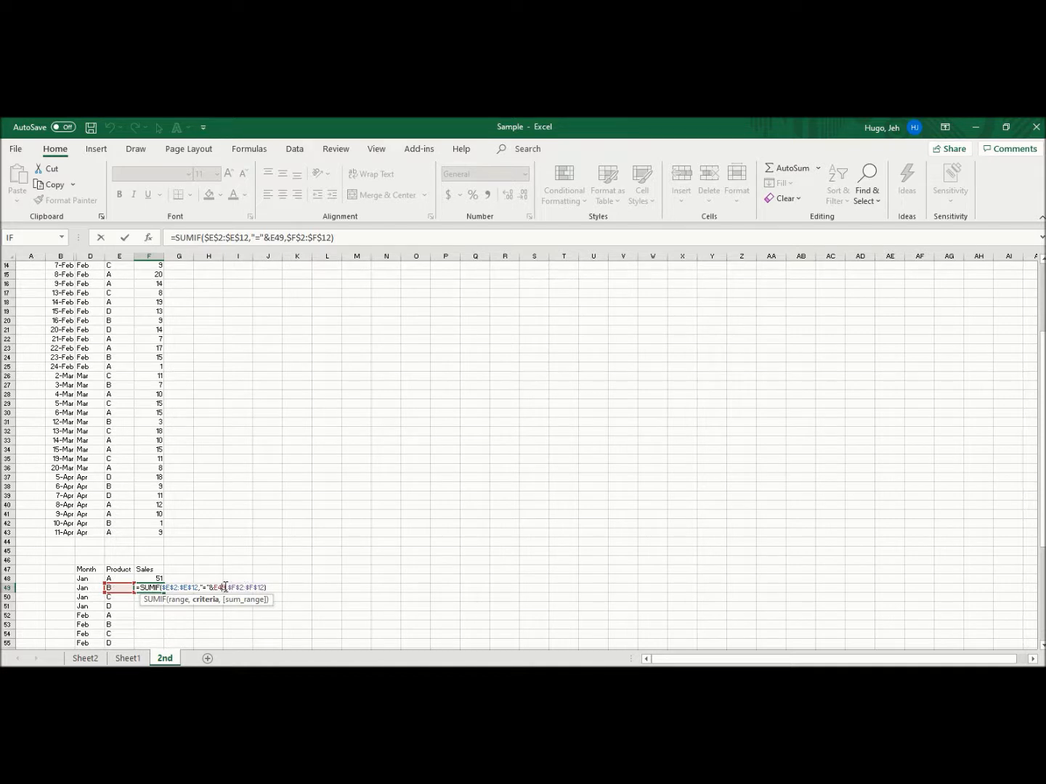
pyautogui.moveTo(1042, 527); pyautogui.dragTo(1041, 421)
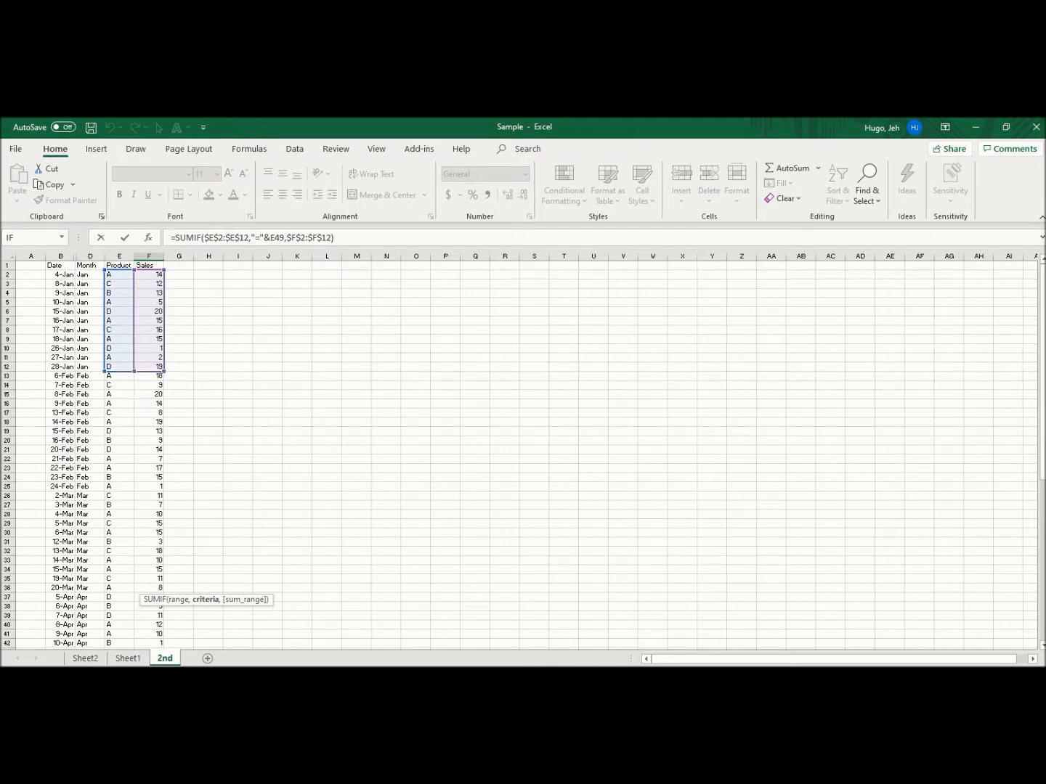
pyautogui.moveTo(1043, 434); pyautogui.dragTo(1042, 436)
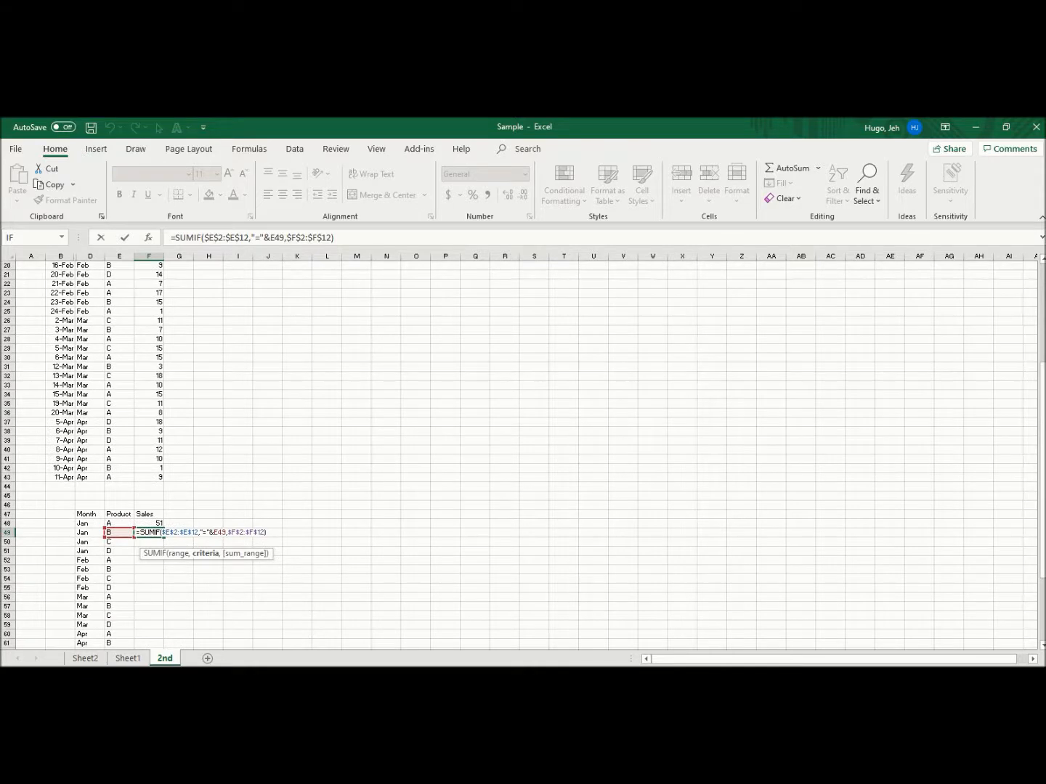
pyautogui.hotkey('ctrl', 'Return')
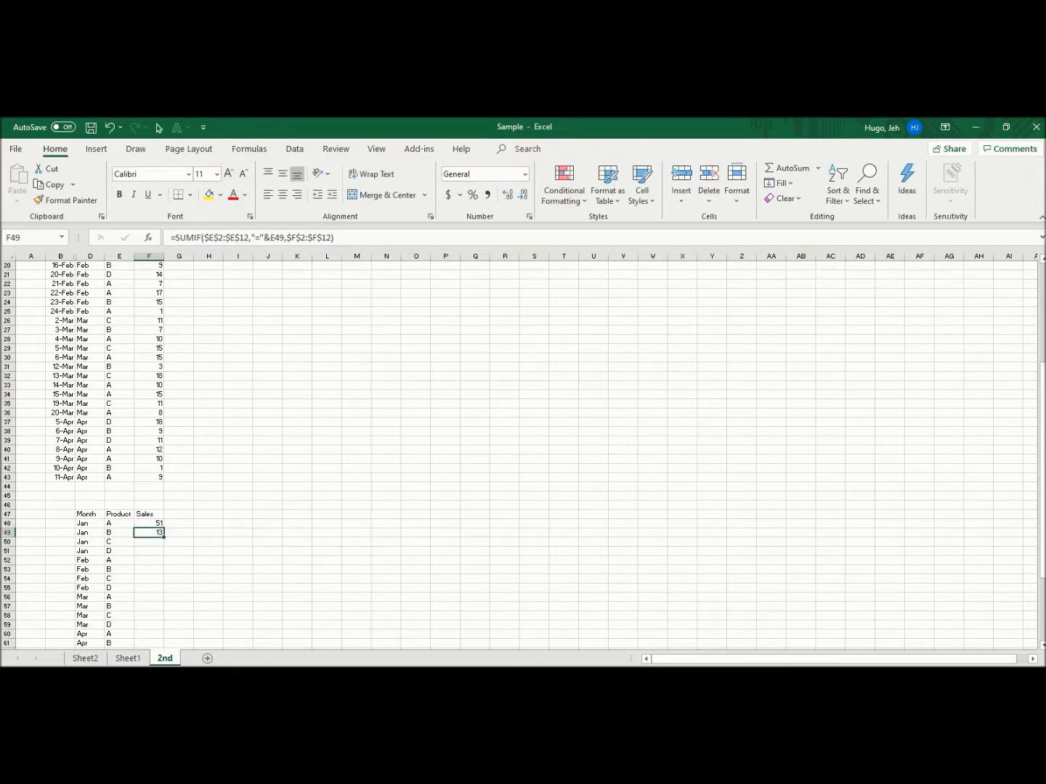
# Copy the SUMIF formula from F49 to F50:F51 for January products C and D
pyautogui.hotkey('ctrl', 'c')
pyautogui.press('Down')
pyautogui.hotkey('shift', 'Down')
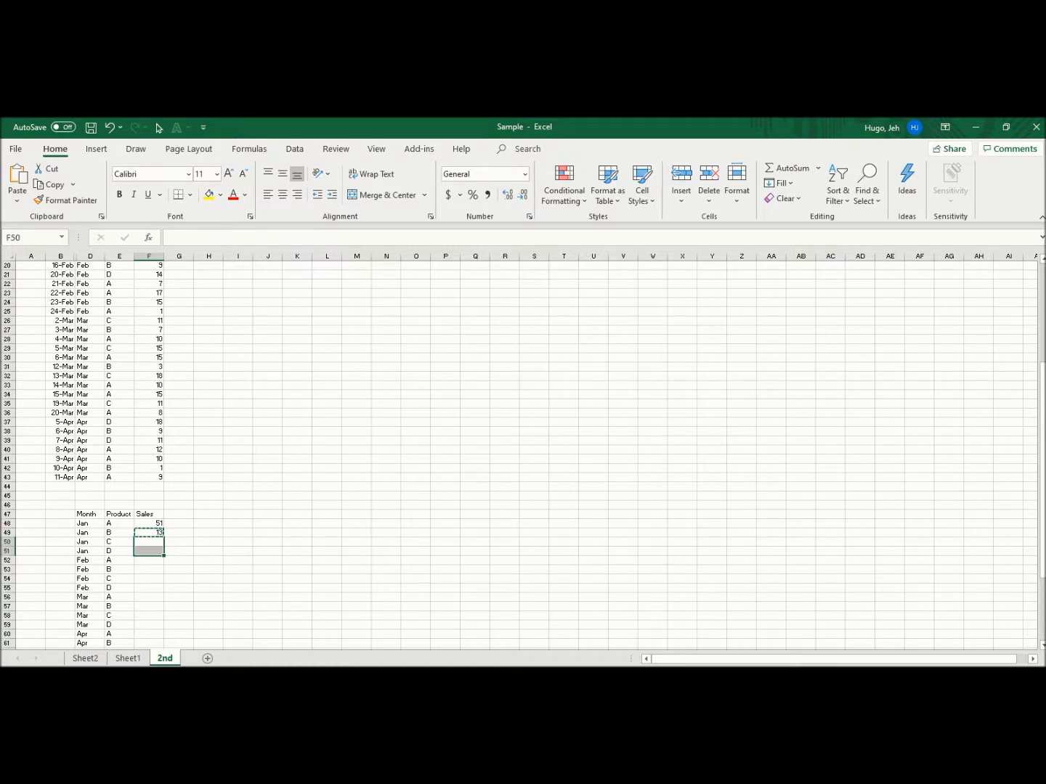
pyautogui.press('Return')
# Review the January sales formulas in F48:F51 against the products beside them
pyautogui.press('Up')
pyautogui.press('Up')
pyautogui.press('Up')
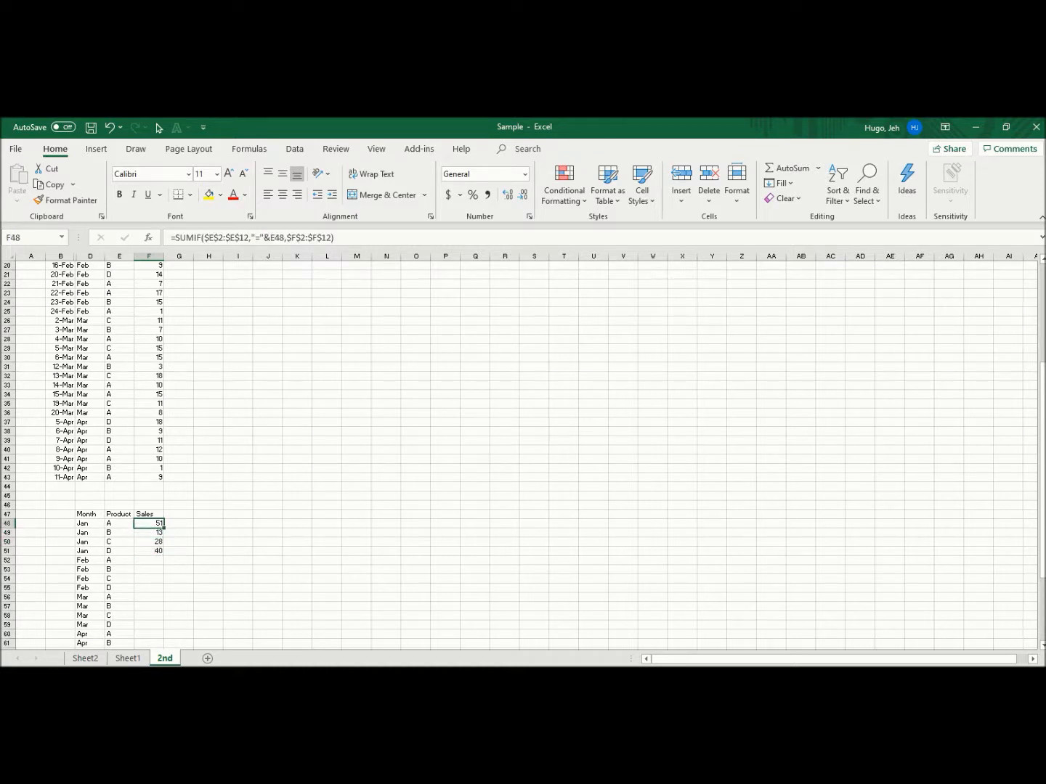
pyautogui.press('Down')
pyautogui.press('Left')
pyautogui.press('Right')
pyautogui.press('Left')
pyautogui.press('Right')
pyautogui.press('Down')
pyautogui.press('Down')
pyautogui.press('Down')
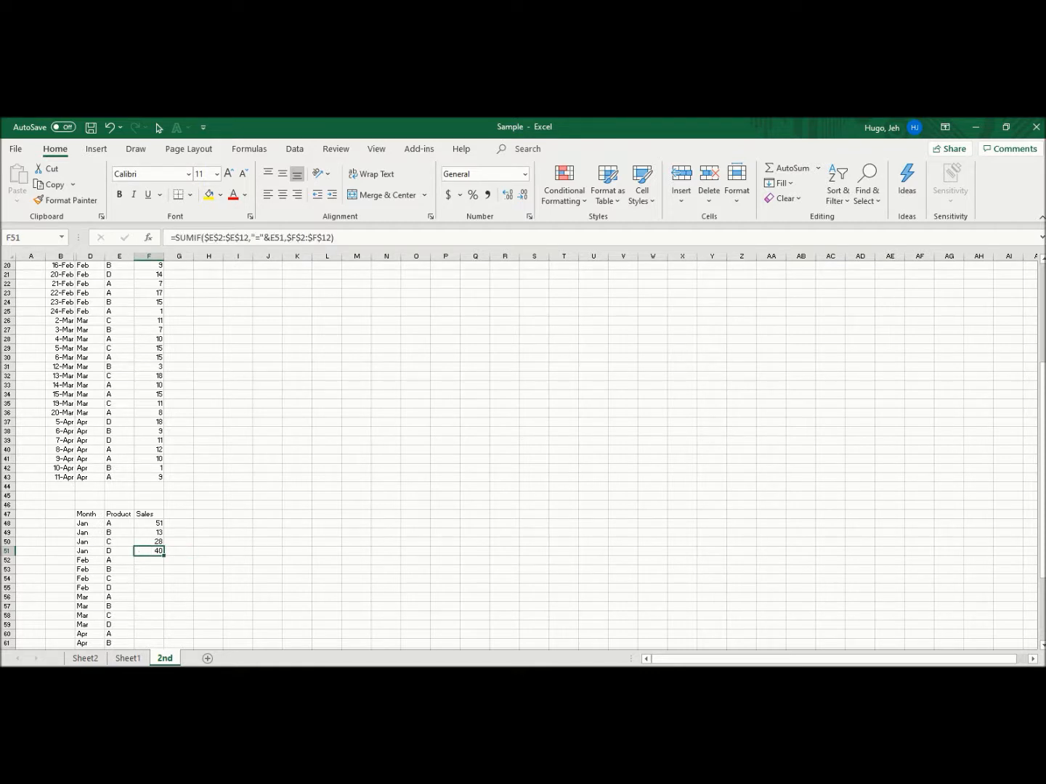
pyautogui.press('Down')
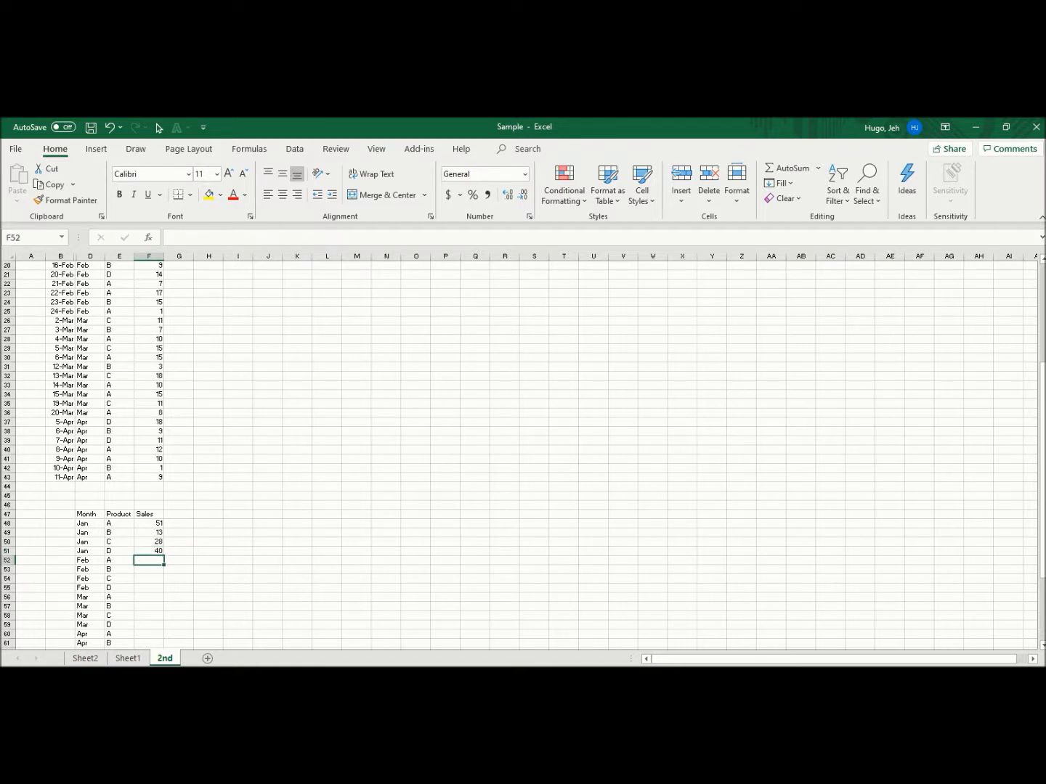
pyautogui.press('Up')
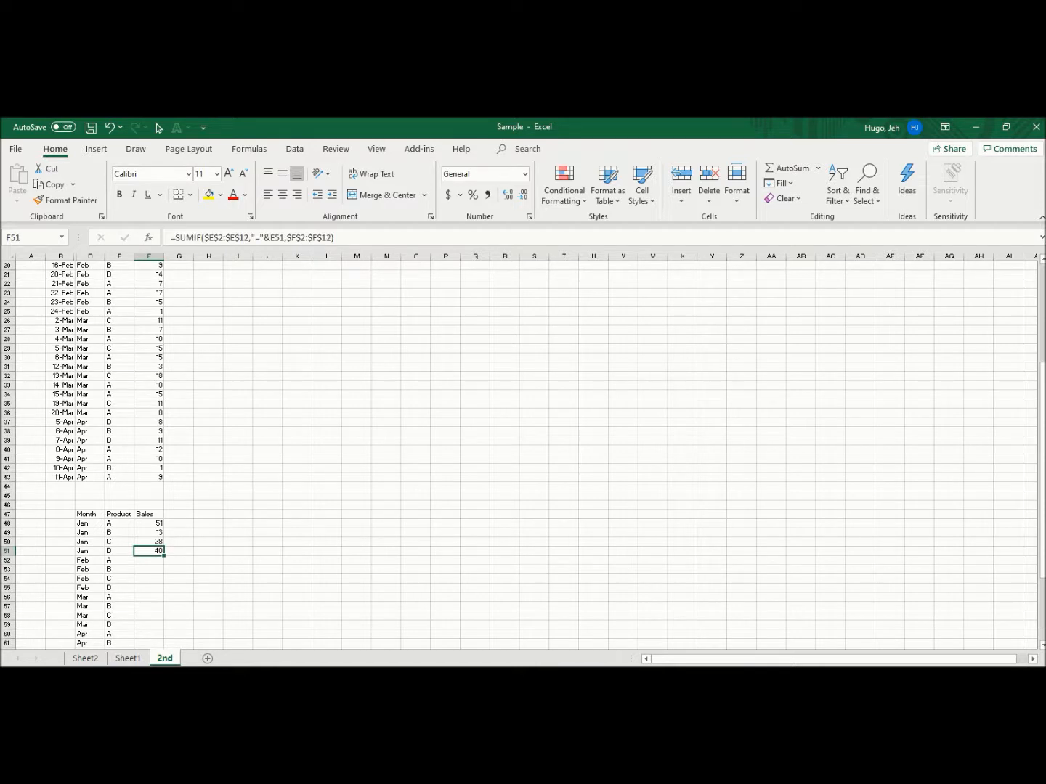
# Start a SUMIF formula in F52 with its criteria range beginning at the first February product, E13
pyautogui.press('Down')
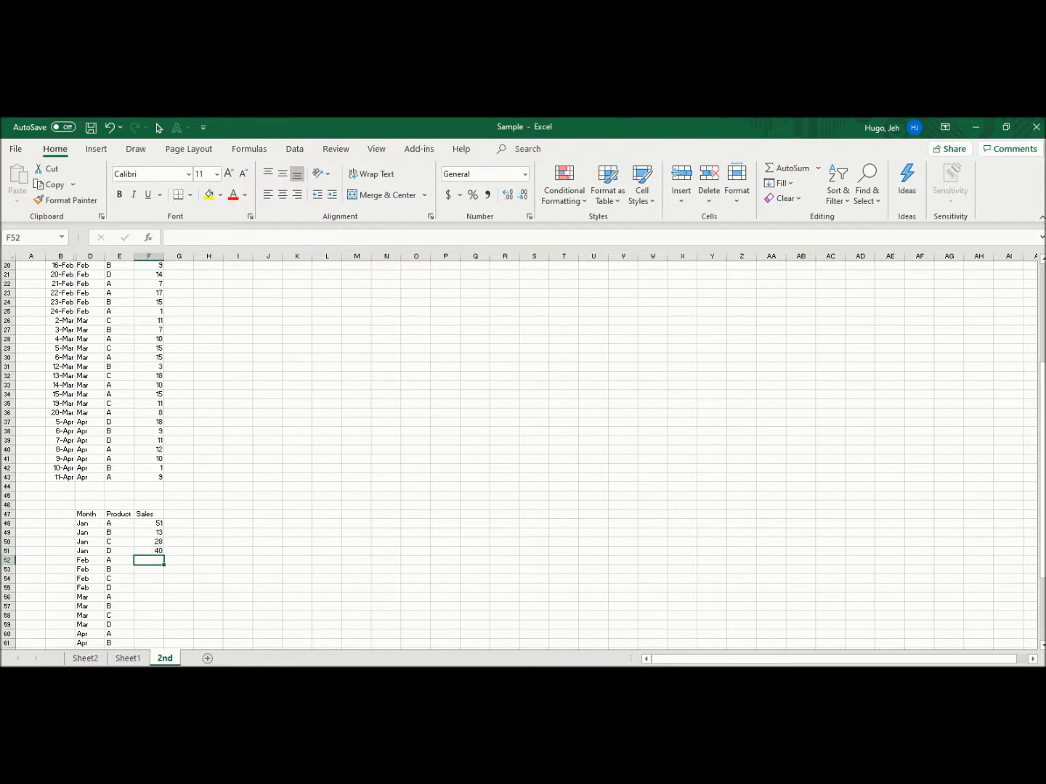
pyautogui.write('=su')
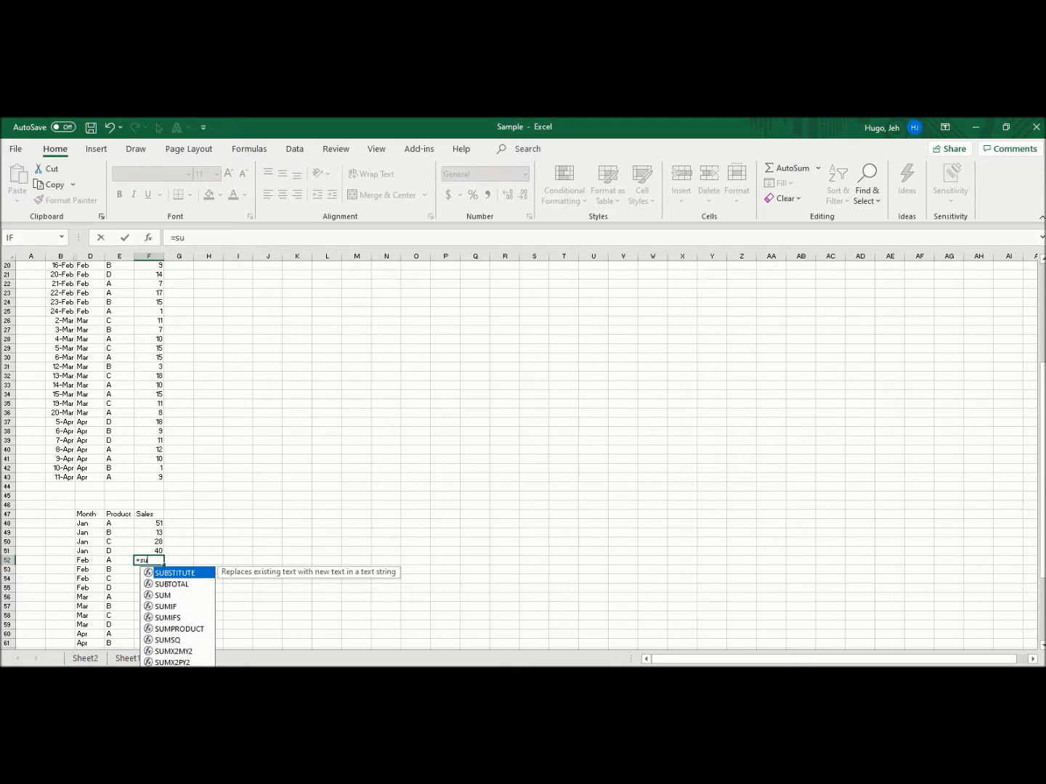
pyautogui.write('mif(')
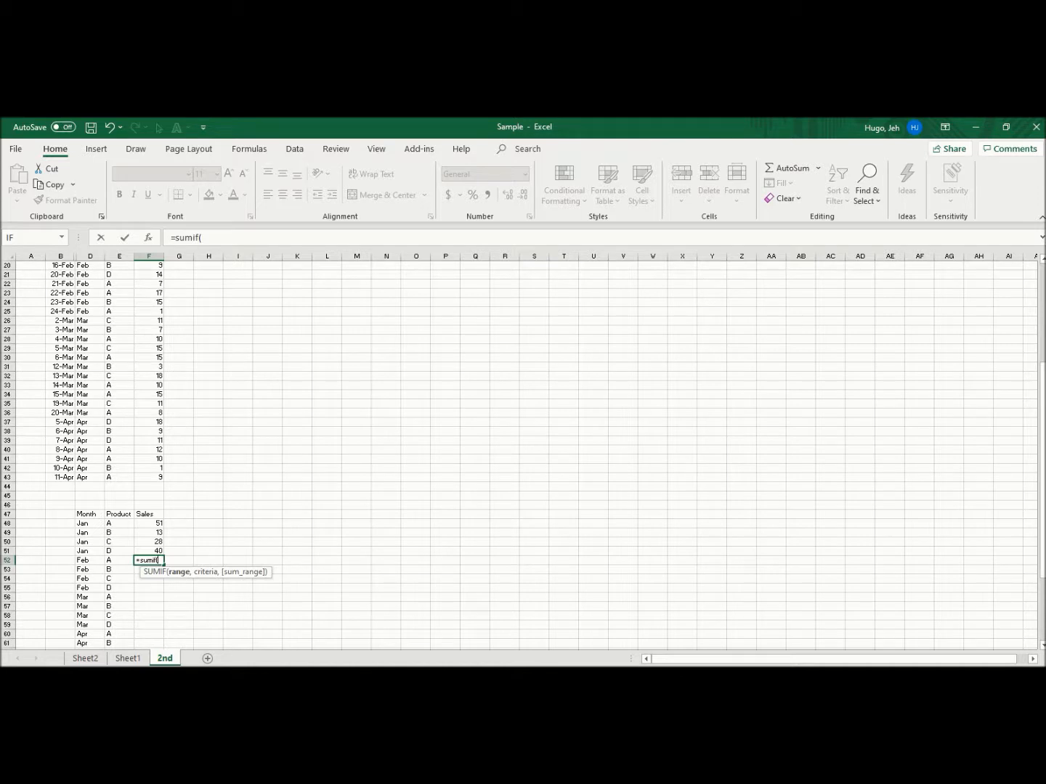
pyautogui.press('Up')
pyautogui.press('Up')
pyautogui.press('Up')
pyautogui.press('Up')
pyautogui.press('Up')
pyautogui.press('Up')
pyautogui.press('Up')
pyautogui.press('Up')
pyautogui.press('Up')
pyautogui.press('Up')
pyautogui.press('Up')
pyautogui.press('Up')
pyautogui.press('Up')
pyautogui.press('Up')
pyautogui.press('Up')
pyautogui.press('Up')
pyautogui.press('Up')
pyautogui.press('Up')
pyautogui.press('Up')
pyautogui.press('Up')
pyautogui.press('Up')
pyautogui.press('Up')
pyautogui.press('Up')
pyautogui.press('Up')
pyautogui.press('Up')
pyautogui.press('Up')
pyautogui.press('Up')
pyautogui.press('Up')
pyautogui.press('Up')
pyautogui.press('Up')
pyautogui.press('Up')
pyautogui.press('Up')
pyautogui.press('Up')
pyautogui.press('Up')
pyautogui.press('Up')
pyautogui.press('Up')
pyautogui.press('Up')
pyautogui.press('Up')
pyautogui.press('Up')
pyautogui.press('Up')
pyautogui.press('Down')
pyautogui.press('Down')
pyautogui.press('Down')
pyautogui.press('Down')
pyautogui.press('Down')
pyautogui.press('Down')
pyautogui.press('Down')
pyautogui.press('Down')
pyautogui.press('Down')
pyautogui.press('Down')
pyautogui.press('Down')
pyautogui.press('Down')
pyautogui.press('Left')
pyautogui.press('Left')
pyautogui.press('Up')
pyautogui.press('Up')
pyautogui.press('Right')
pyautogui.press('Down')
pyautogui.press('Down')
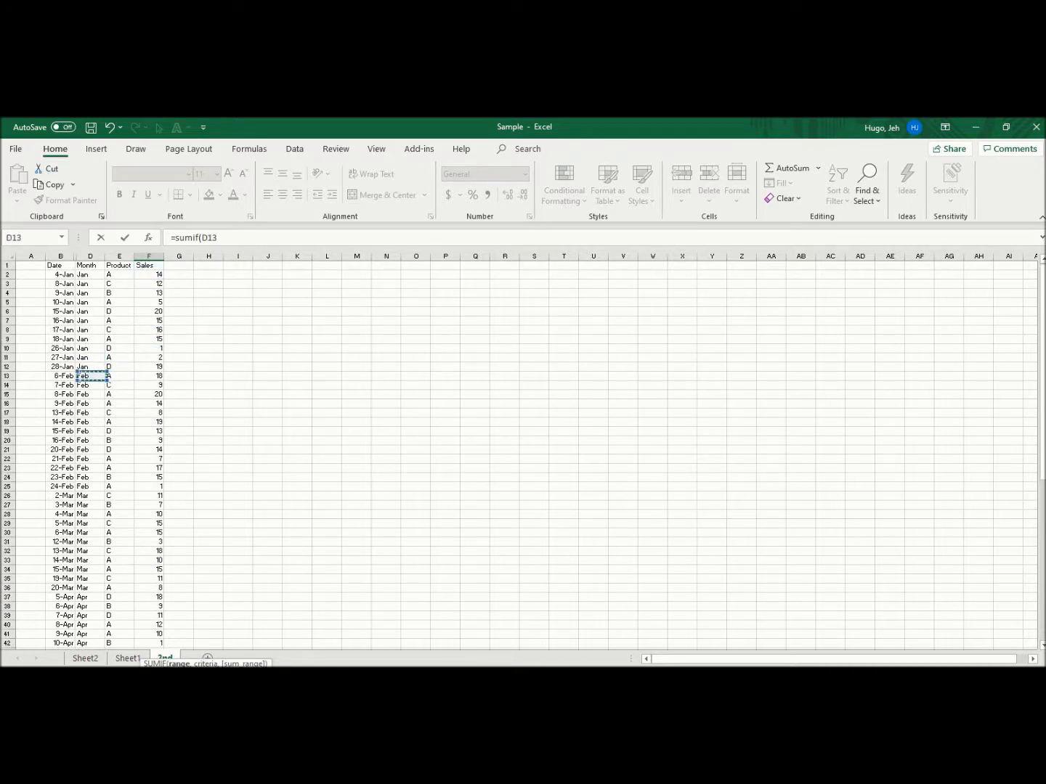
# Extend the SUMIF criteria range over the February products only, E13:E25
pyautogui.hotkey('shift', 'Down')
pyautogui.hotkey('shift', 'Down')
pyautogui.hotkey('shift', 'Down')
pyautogui.hotkey('shift', 'Down')
pyautogui.hotkey('shift', 'Down')
pyautogui.hotkey('shift', 'Down')
pyautogui.hotkey('shift', 'Down')
pyautogui.hotkey('shift', 'Down')
pyautogui.hotkey('shift', 'Down')
pyautogui.hotkey('shift', 'Down')
pyautogui.hotkey('shift', 'Down')
pyautogui.hotkey('shift', 'Down')
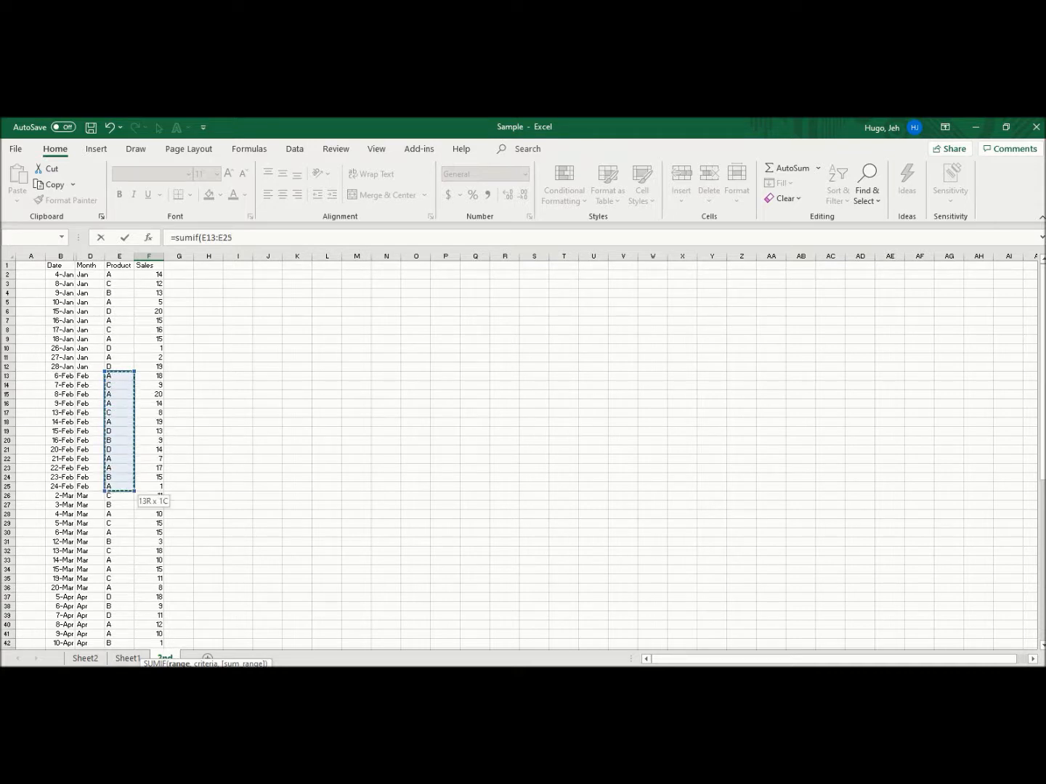
# Set the SUMIF criterion to "="&E52 so that it matches the February product beside the formula
pyautogui.write(',"=')
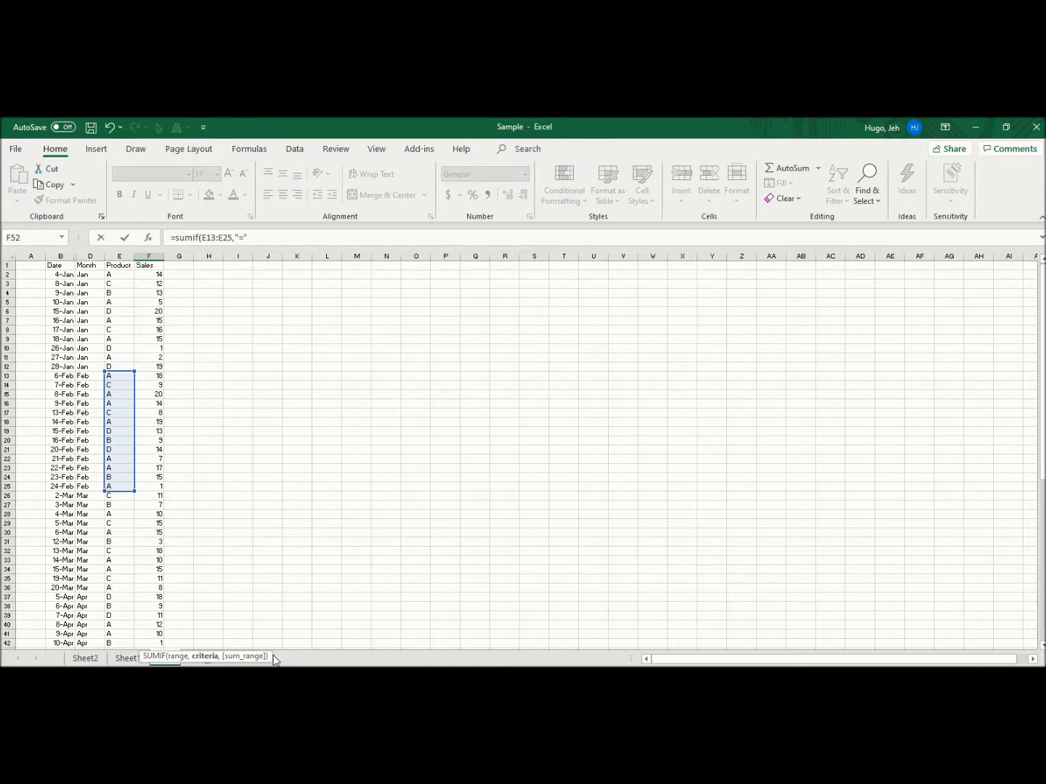
pyautogui.write('&')
pyautogui.press('Left')
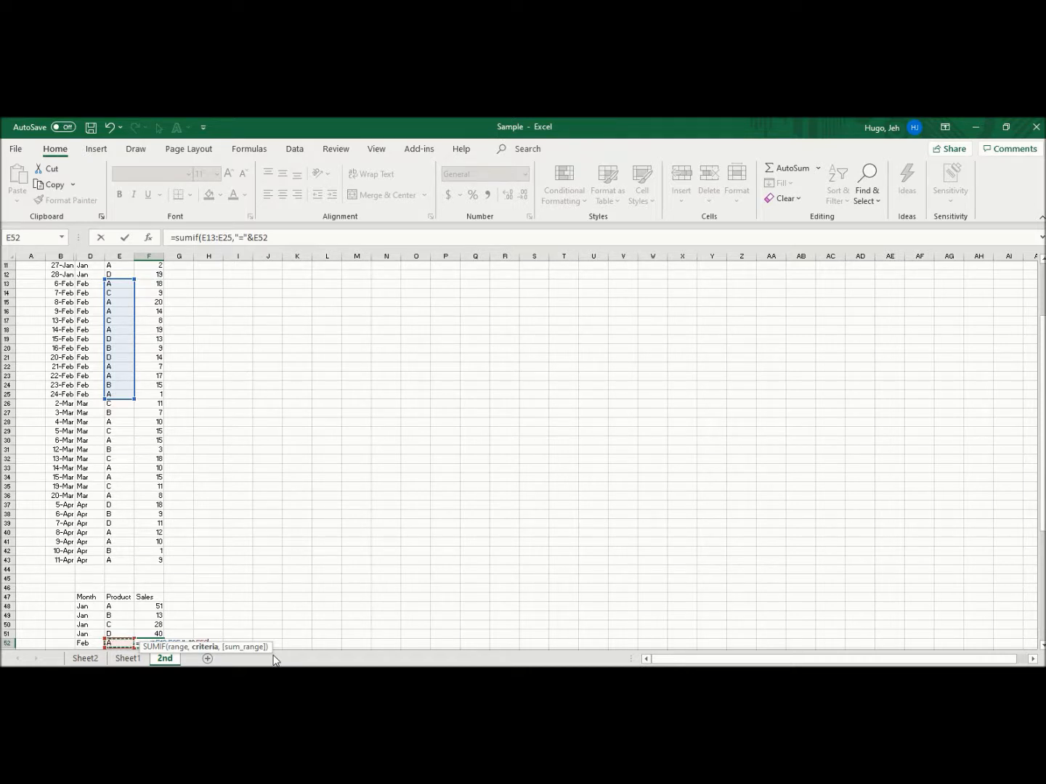
pyautogui.write(',')
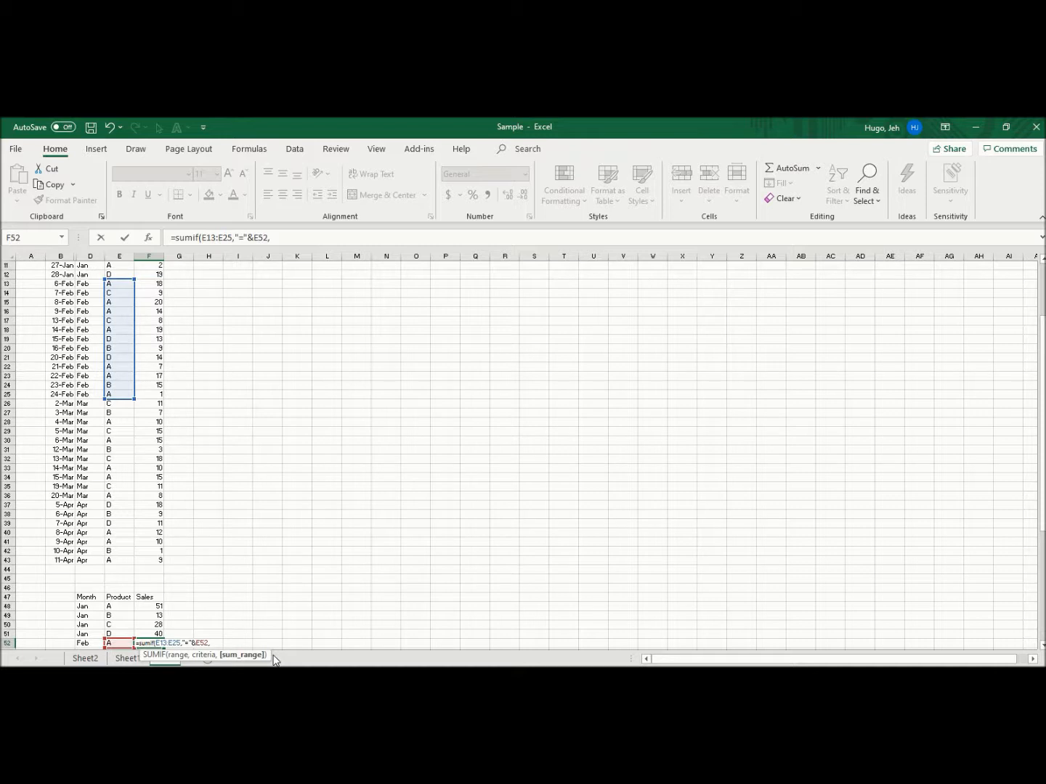
# Set the SUMIF sum range to the February sales F13:F25 and close the formula
pyautogui.click(151, 284)
pyautogui.moveTo(150, 283); pyautogui.dragTo(151, 396)
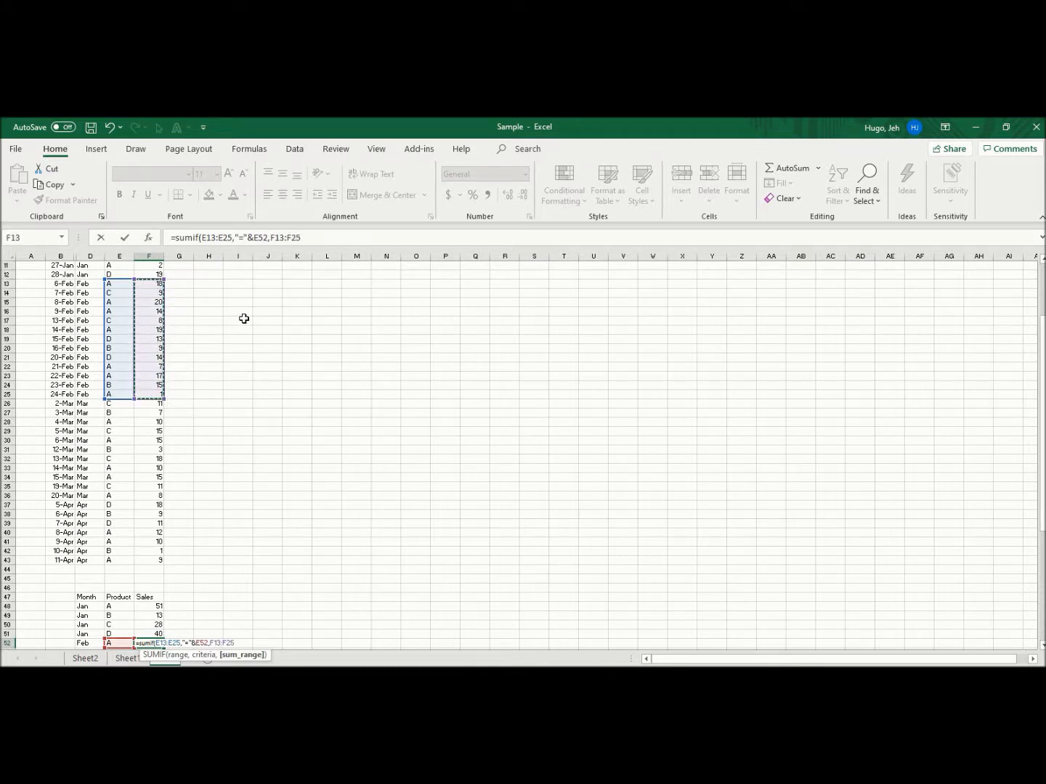
pyautogui.write(')')
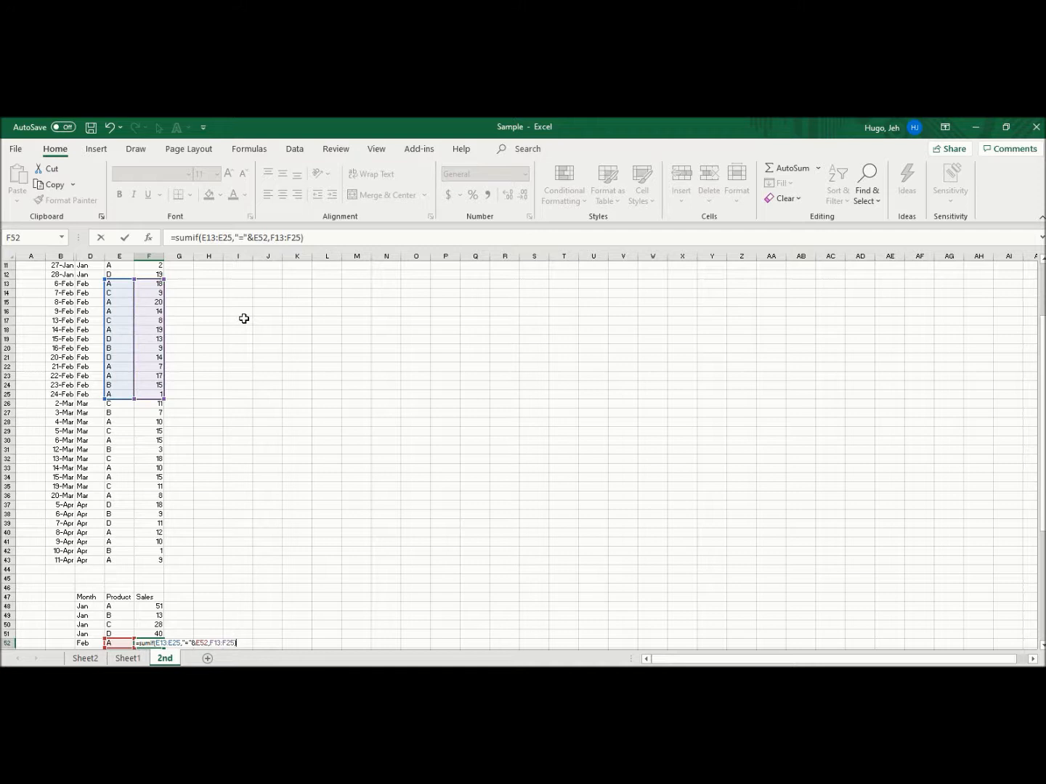
# Make both ranges in the F52 formula absolute, $E$13:$E$25 and $F$13:$F$25, keep E52 relative, and enter it
pyautogui.click(207, 235)
pyautogui.press('F4')
pyautogui.press('Right')
pyautogui.press('Right')
pyautogui.press('F4')
pyautogui.press('Right')
pyautogui.press('Right')
pyautogui.press('Right')
pyautogui.press('Right')
pyautogui.press('Right')
pyautogui.press('Right')
pyautogui.press('Right')
pyautogui.press('Right')
pyautogui.press('Right')
pyautogui.press('Right')
pyautogui.press('F4')
pyautogui.press('F4')
pyautogui.hotkey('ctrl', 'Return')
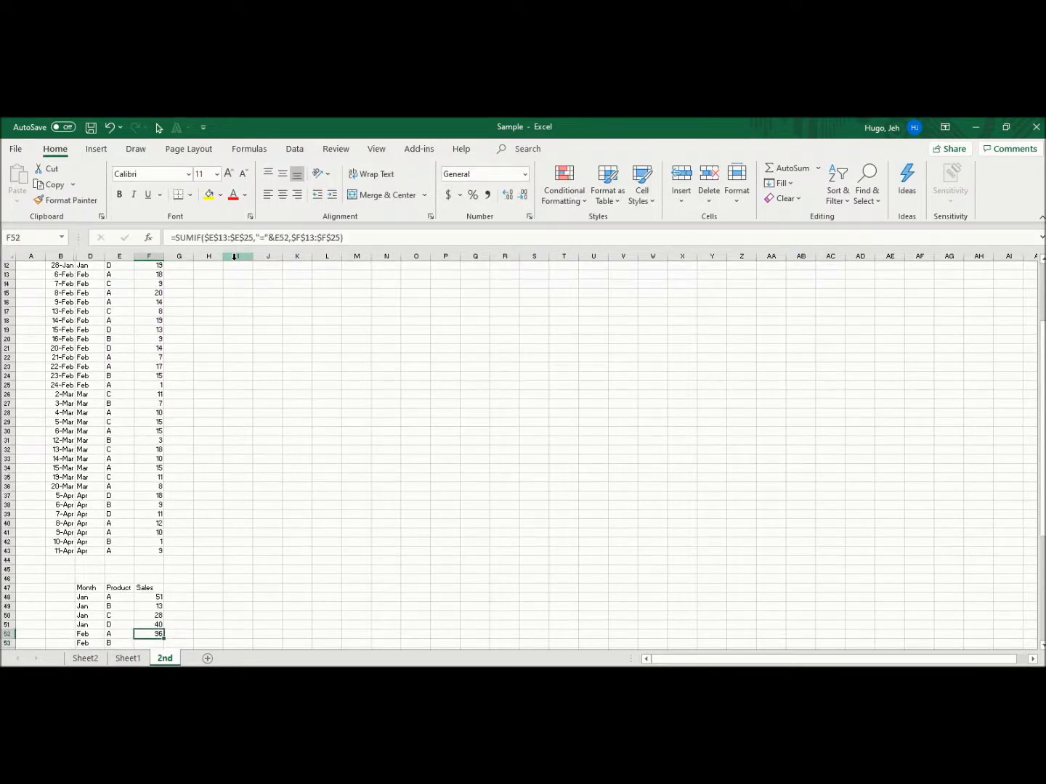
# Copy the February SUMIF formula from F52 into F53:F55 for products B, C and D
pyautogui.hotkey('ctrl', 'c')
pyautogui.press('Down')
pyautogui.hotkey('shift', 'Down')
pyautogui.hotkey('shift', 'Down')
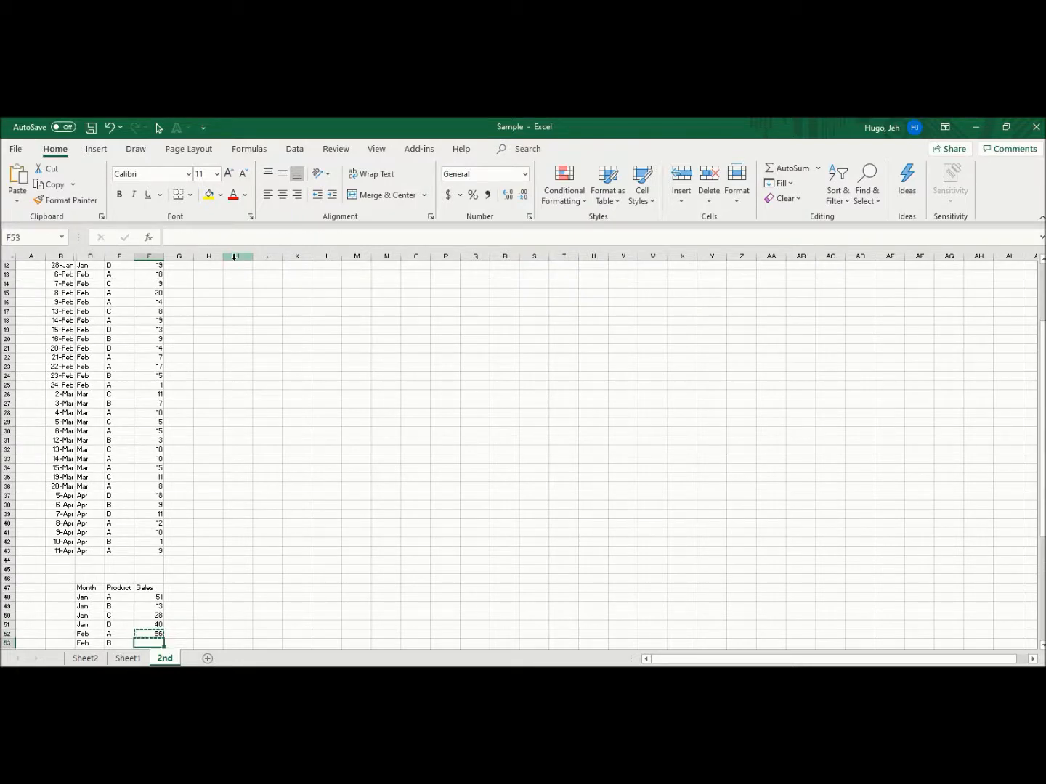
pyautogui.scroll(-1, 235, 256)
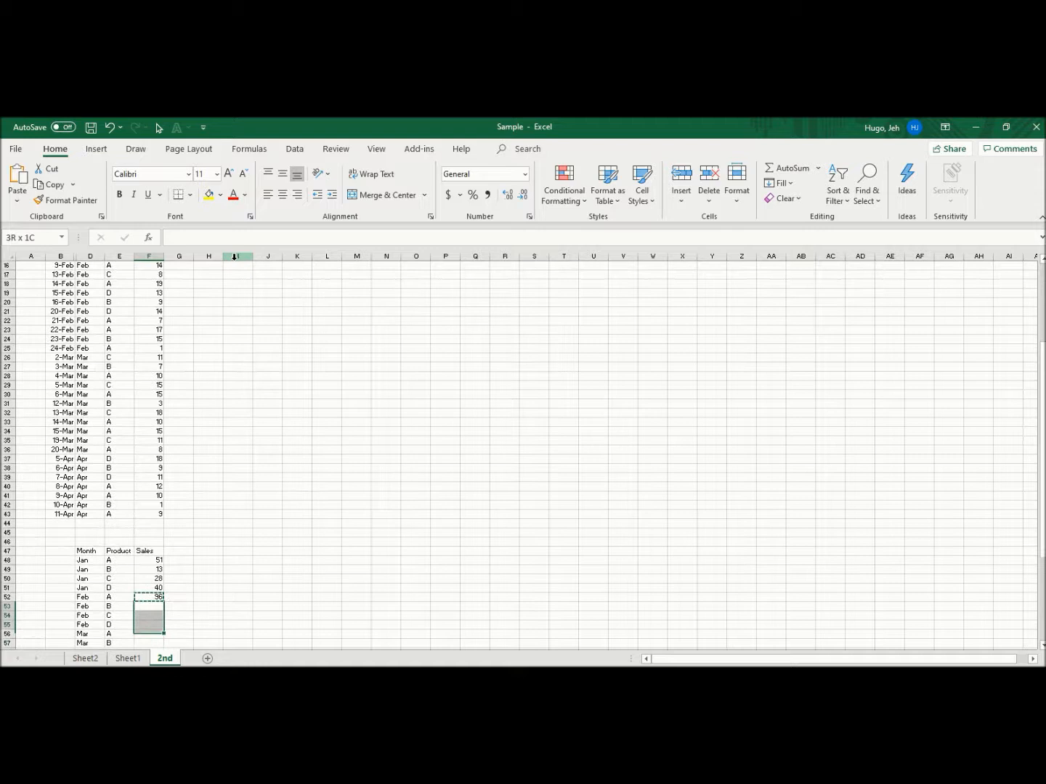
pyautogui.hotkey('ctrl', 'v')
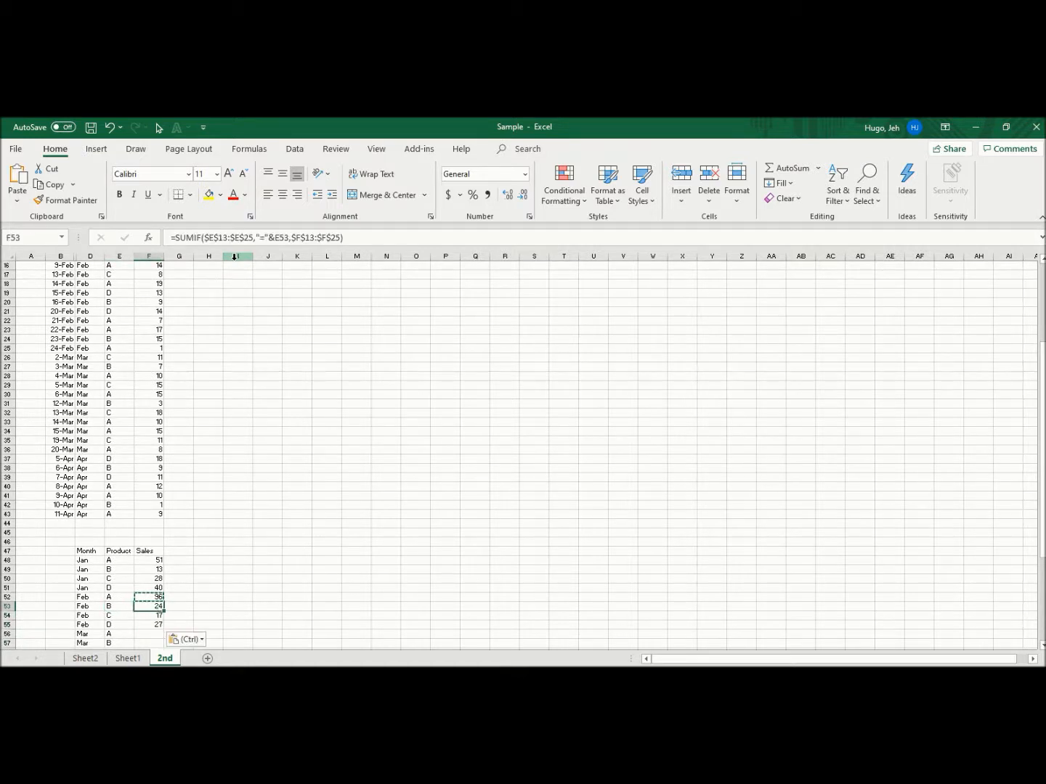
# Review the copied February formulas in F53:F55 against the ranges and products they reference
pyautogui.press('F2')
pyautogui.press('Escape')
pyautogui.press('Down')
pyautogui.press('F2')
pyautogui.press('Escape')
pyautogui.press('Down')
pyautogui.press('F2')
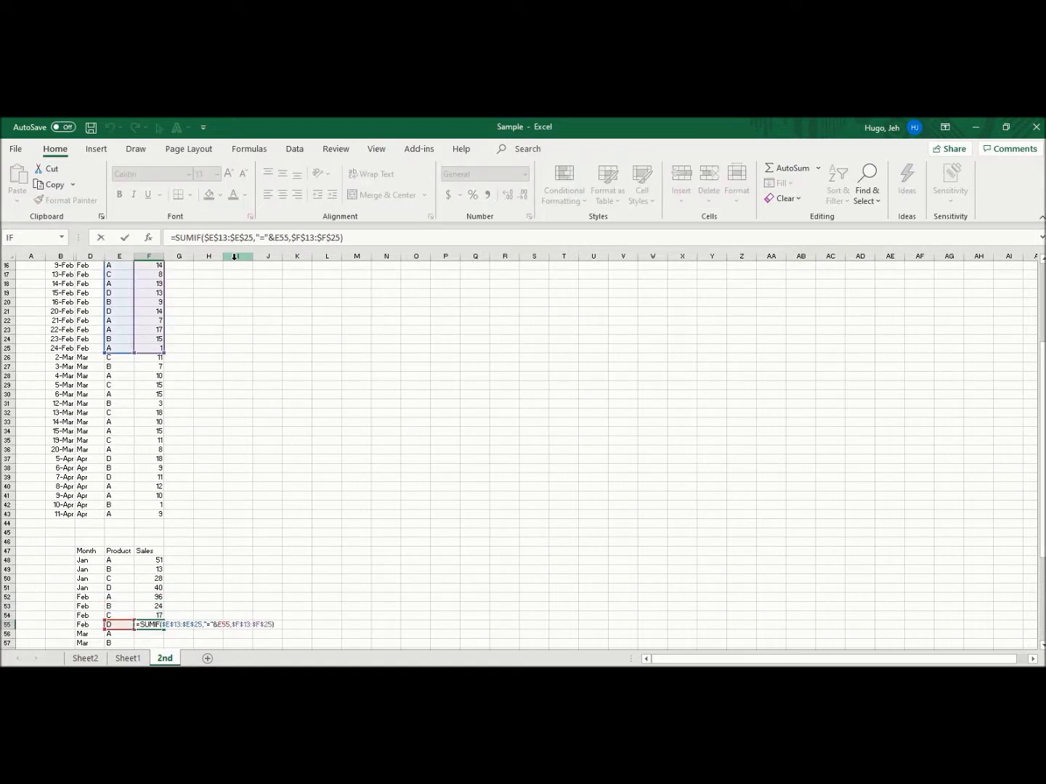
pyautogui.press('Escape')
# Look through the March and April rows of the summary that still need sales formulas
pyautogui.press('Up')
pyautogui.press('Up')
pyautogui.press('Down')
pyautogui.press('Down')
pyautogui.press('Down')
pyautogui.press('Down')
pyautogui.press('Down')
pyautogui.press('Down')
pyautogui.press('Down')
pyautogui.press('Down')
pyautogui.press('Down')
pyautogui.press('Down')
pyautogui.press('Down')
pyautogui.press('Down')
pyautogui.press('Down')
pyautogui.press('Down')
pyautogui.press('Down')
pyautogui.press('Up')
pyautogui.press('Up')
pyautogui.press('Up')
pyautogui.press('Up')
pyautogui.press('Up')
pyautogui.press('Up')
pyautogui.press('Up')
pyautogui.press('Up')
pyautogui.press('Up')
pyautogui.press('Up')
pyautogui.press('Up')
pyautogui.press('Up')
# Start a SUMIF formula in F56 with its criteria range beginning at the first March product, E26
pyautogui.write('=')
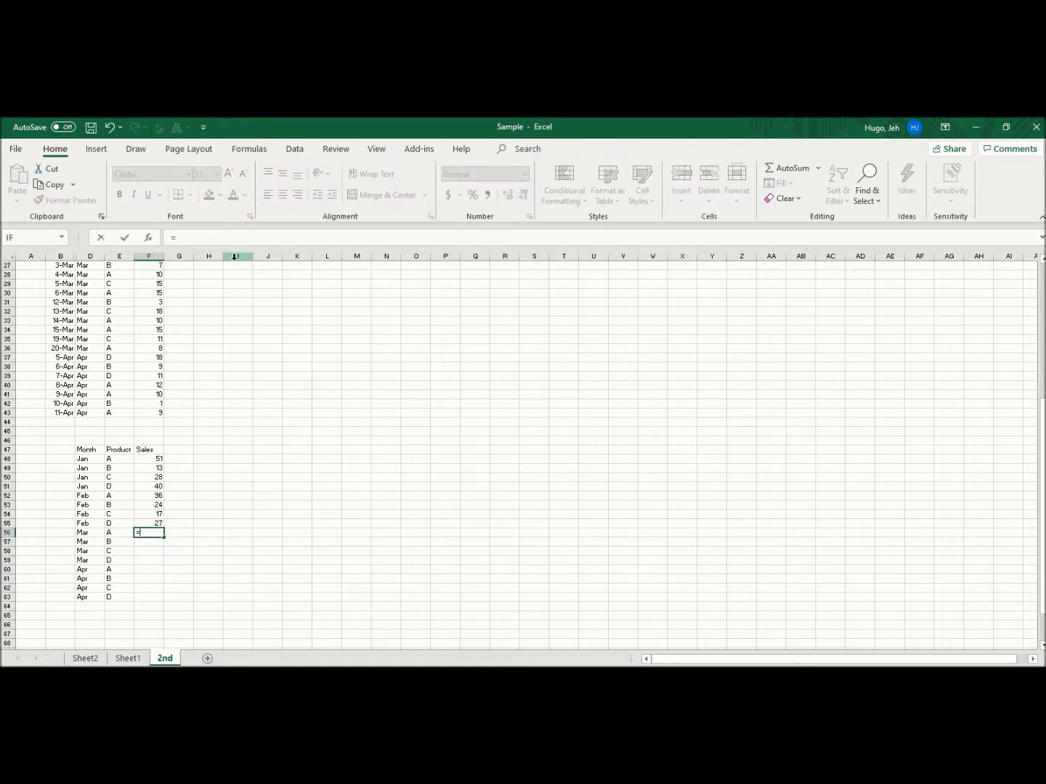
pyautogui.write('sumif(')
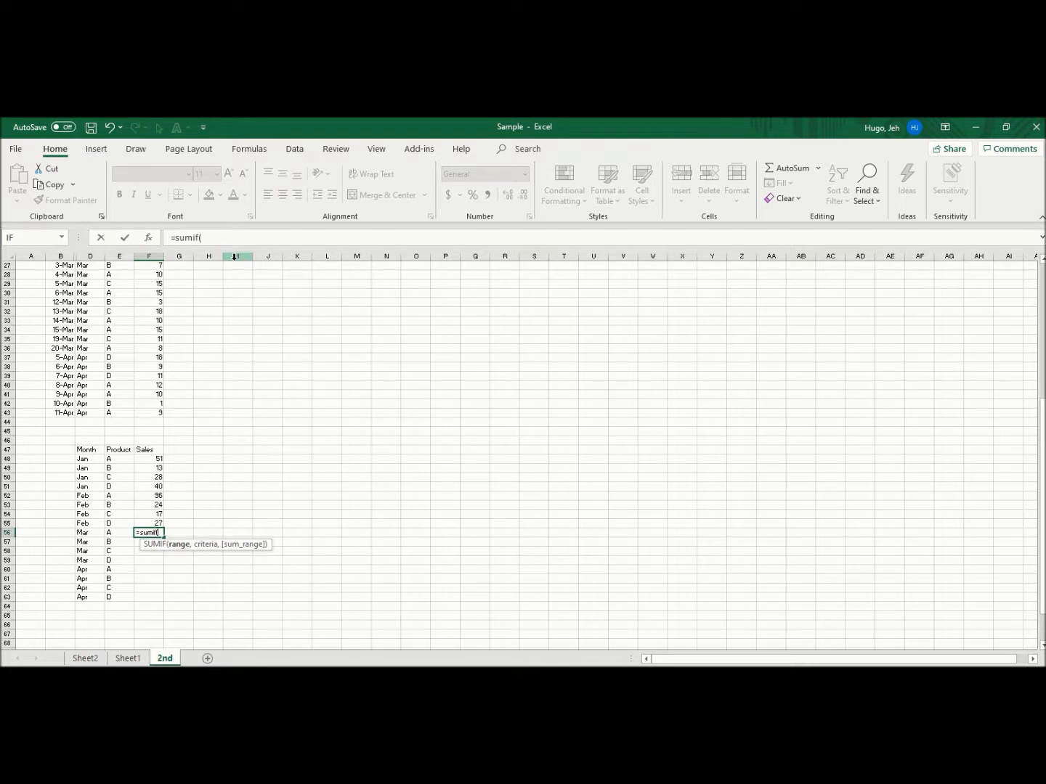
pyautogui.press('Up')
pyautogui.press('Up')
pyautogui.press('Up')
pyautogui.press('Up')
pyautogui.press('Up')
pyautogui.press('Up')
pyautogui.press('Up')
pyautogui.press('Up')
pyautogui.press('Up')
pyautogui.press('Up')
pyautogui.press('Up')
pyautogui.press('Up')
pyautogui.press('Up')
pyautogui.press('Up')
pyautogui.press('Up')
pyautogui.press('Up')
pyautogui.press('Up')
pyautogui.press('Up')
pyautogui.press('Up')
pyautogui.press('Up')
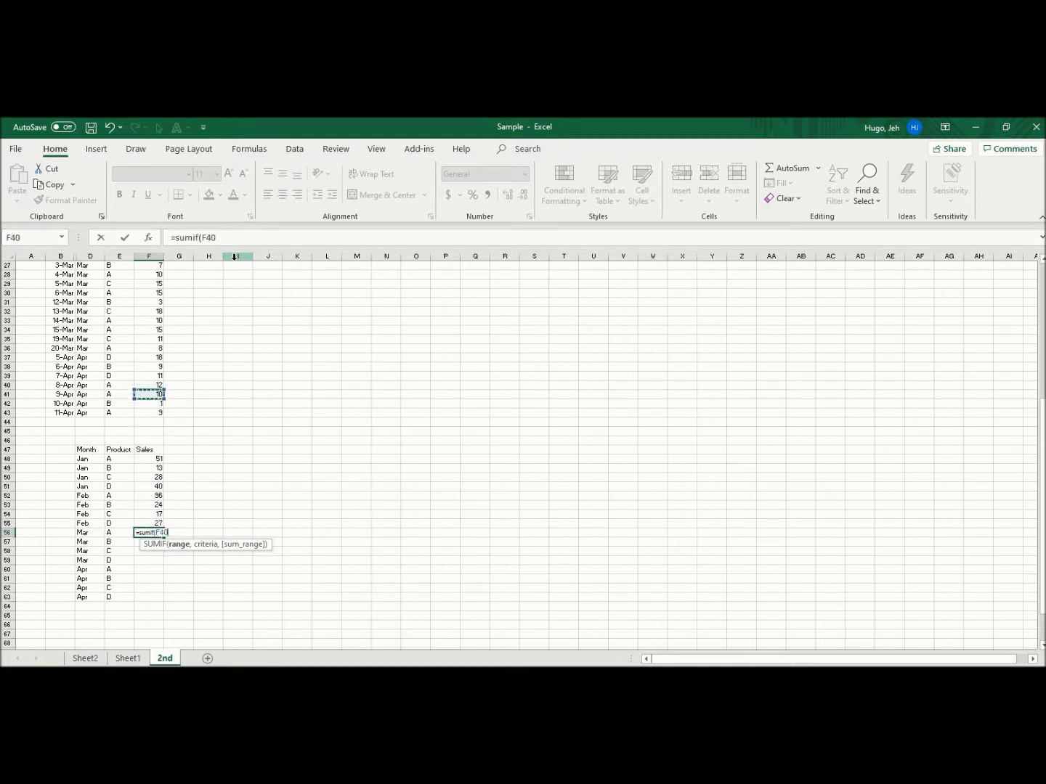
pyautogui.press('Up')
pyautogui.press('Up')
pyautogui.press('Up')
pyautogui.press('Up')
pyautogui.press('Up')
pyautogui.press('Up')
pyautogui.press('Up')
pyautogui.press('Up')
pyautogui.press('Left')
pyautogui.press('Down')
pyautogui.press('Down')
pyautogui.press('Down')
pyautogui.press('Down')
pyautogui.press('Down')
pyautogui.press('Down')
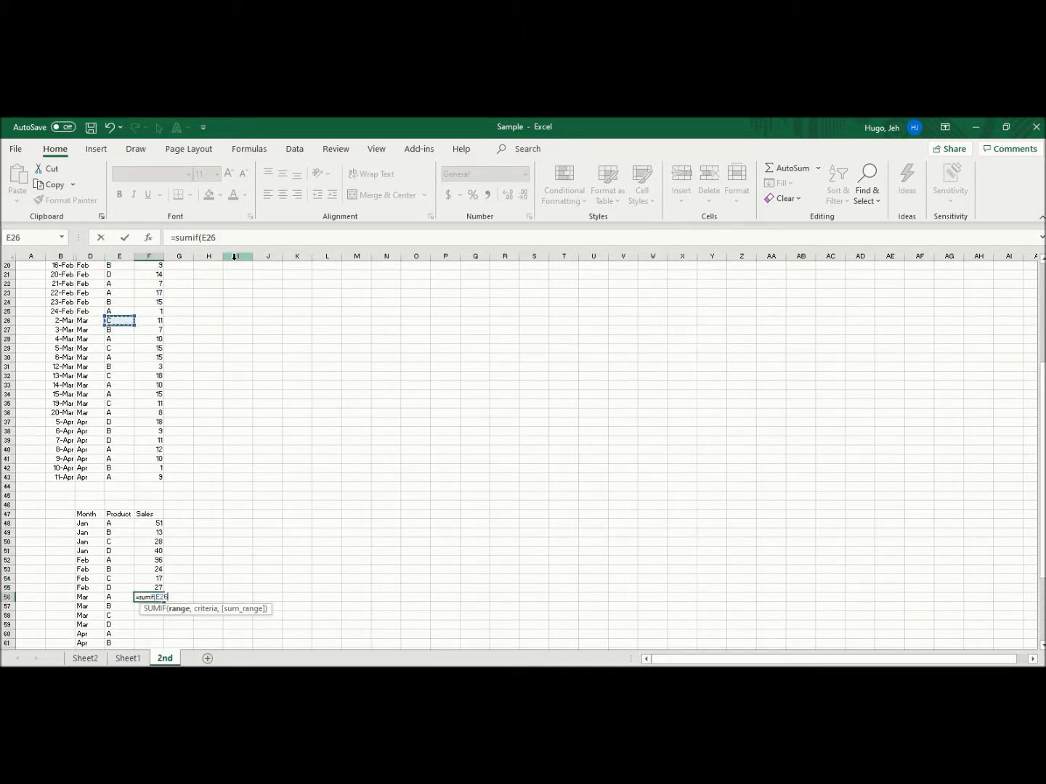
# Extend the SUMIF criteria range over the March products only, E26:E36
pyautogui.hotkey('shift', 'Down')
pyautogui.hotkey('shift', 'Down')
pyautogui.hotkey('shift', 'Down')
pyautogui.hotkey('shift', 'Down')
pyautogui.hotkey('shift', 'Down')
pyautogui.hotkey('shift', 'Down')
pyautogui.hotkey('shift', 'Down')
pyautogui.hotkey('shift', 'Down')
pyautogui.hotkey('shift', 'Down')
pyautogui.hotkey('shift', 'Down')
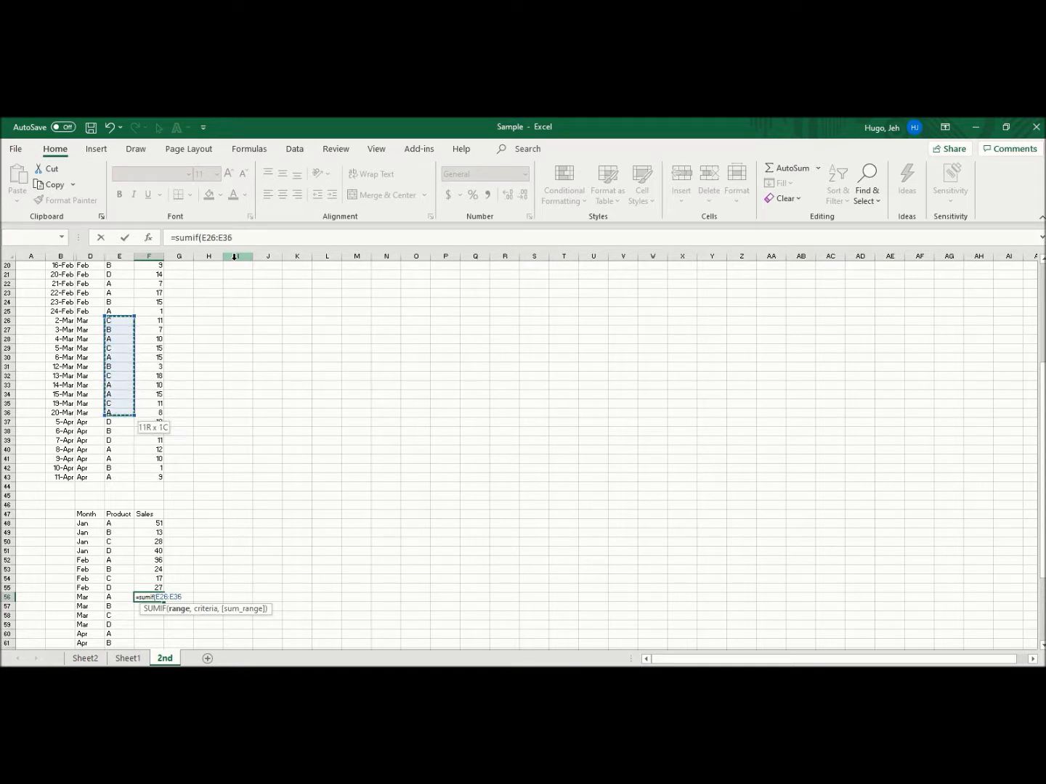
pyautogui.write(',')
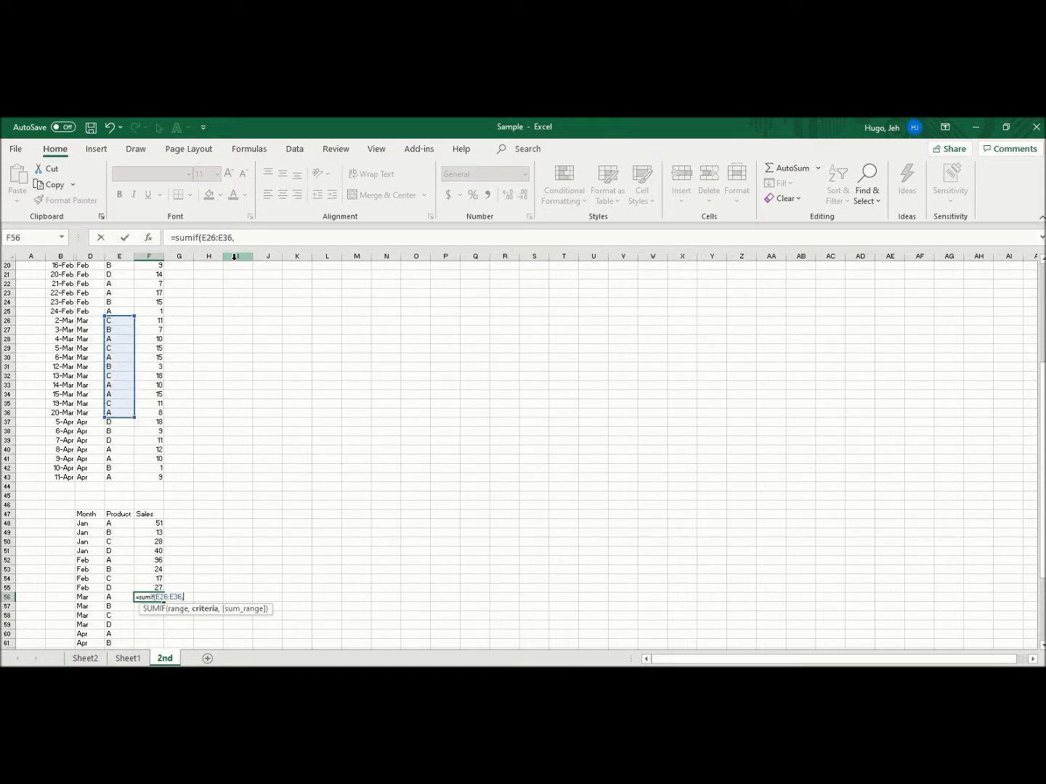
# Set the SUMIF criterion to "="&E56 so that it matches the March product beside the formula
pyautogui.write('"="&')
pyautogui.press('Left')
pyautogui.write(',')
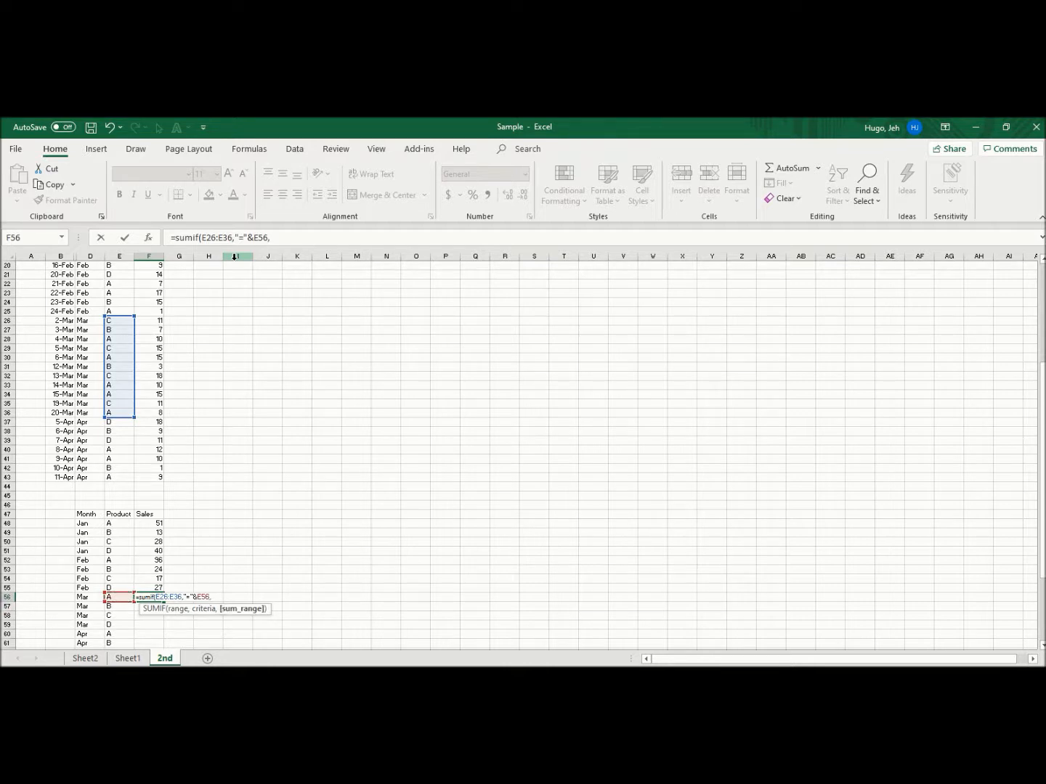
# Set the sum range to the March sales F26:F36 and enter the SUMIF formula in F56
pyautogui.press('Up')
pyautogui.press('Up')
pyautogui.press('Up')
pyautogui.press('Up')
pyautogui.press('Up')
pyautogui.press('Up')
pyautogui.press('Up')
pyautogui.press('Up')
pyautogui.press('Up')
pyautogui.press('Up')
pyautogui.press('Up')
pyautogui.press('Up')
pyautogui.press('Up')
pyautogui.press('Up')
pyautogui.press('Up')
pyautogui.press('Up')
pyautogui.press('Up')
pyautogui.press('Up')
pyautogui.press('Up')
pyautogui.press('Up')
pyautogui.press('Up')
pyautogui.press('Up')
pyautogui.hotkey('shift', 'Down')
pyautogui.hotkey('shift', 'Down')
pyautogui.hotkey('shift', 'Down')
pyautogui.hotkey('shift', 'Down')
pyautogui.hotkey('shift', 'Down')
pyautogui.hotkey('shift', 'Down')
pyautogui.hotkey('shift', 'Down')
pyautogui.hotkey('shift', 'Down')
pyautogui.hotkey('shift', 'Down')
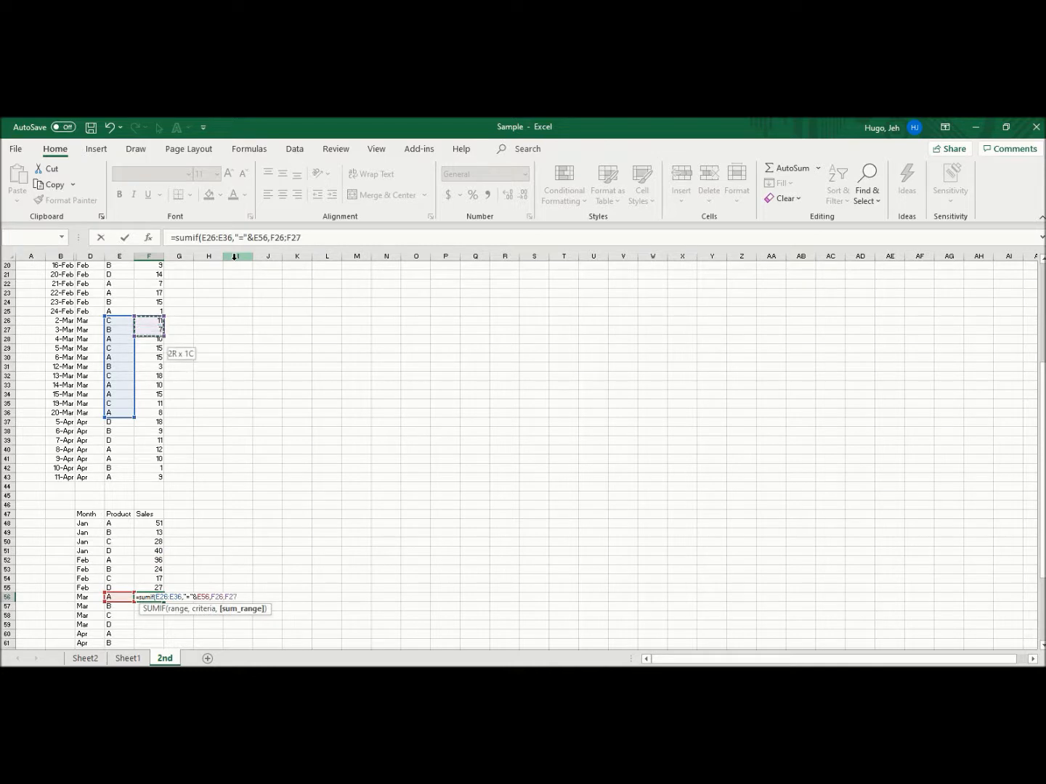
pyautogui.hotkey('shift', 'Down')
pyautogui.press('Return')
pyautogui.press('Up')
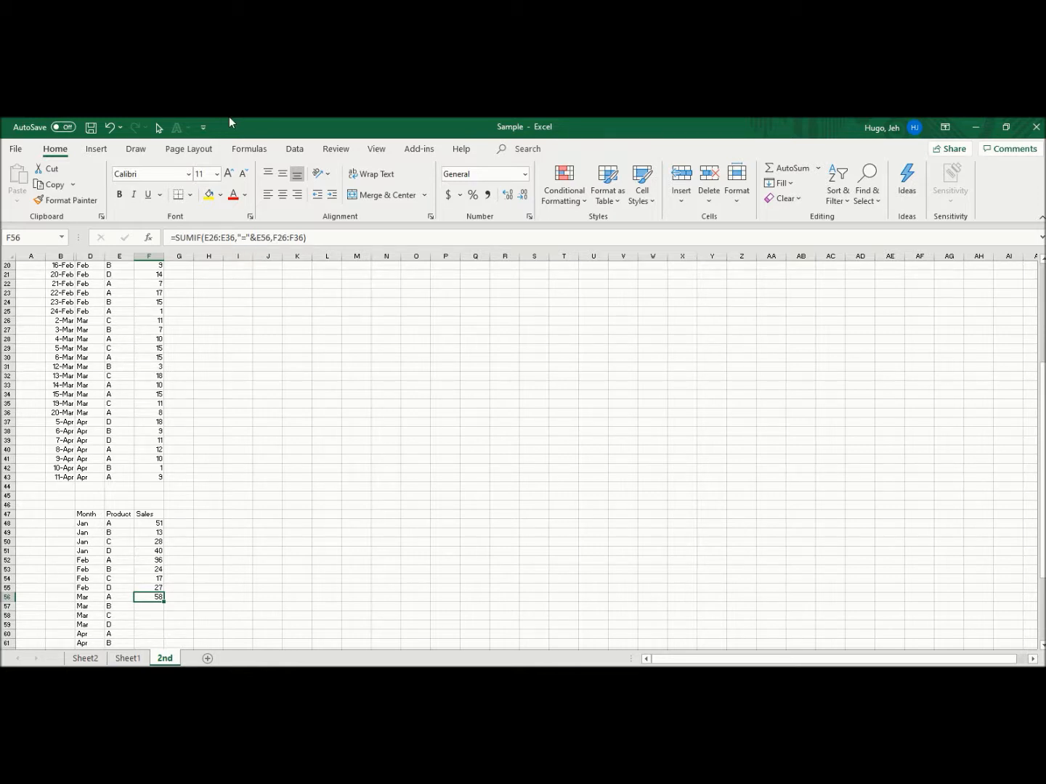
# Make the criteria range in F56's SUMIF formula absolute as $E$26:$E$36
pyautogui.click(204, 237)
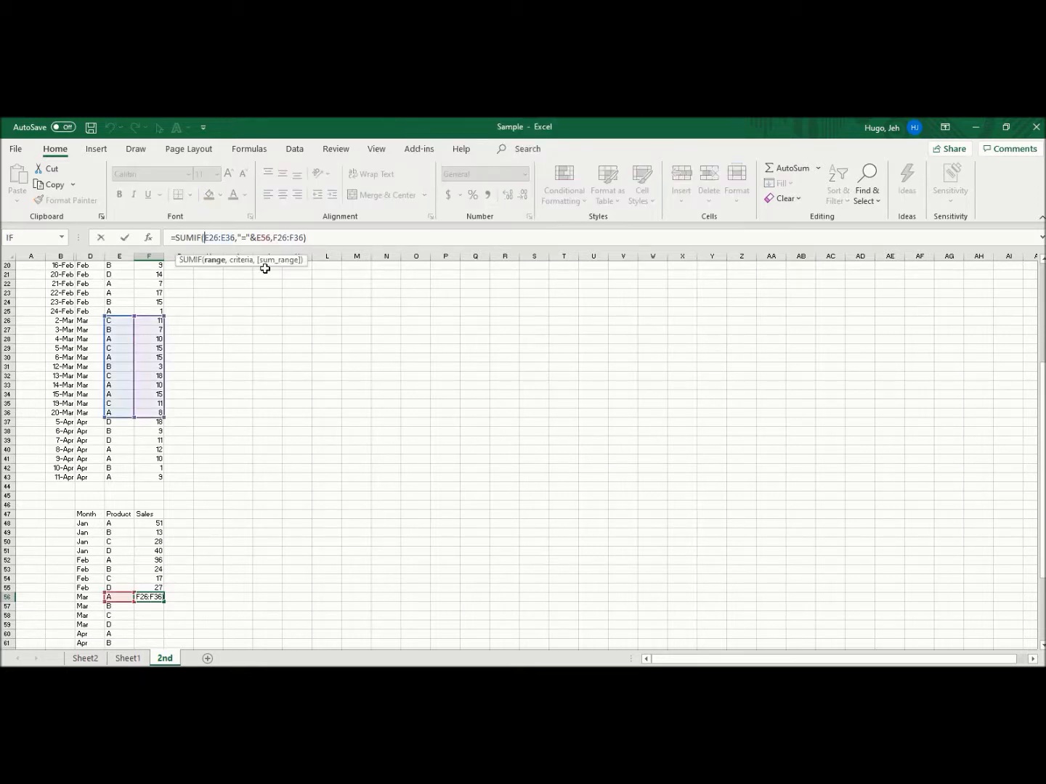
pyautogui.press('F4')
pyautogui.press('Right')
pyautogui.press('Right')
pyautogui.press('F4')
pyautogui.press('Right')
pyautogui.press('Right')
pyautogui.press('Right')
pyautogui.press('Right')
pyautogui.press('Right')
pyautogui.press('Right')
pyautogui.press('Right')
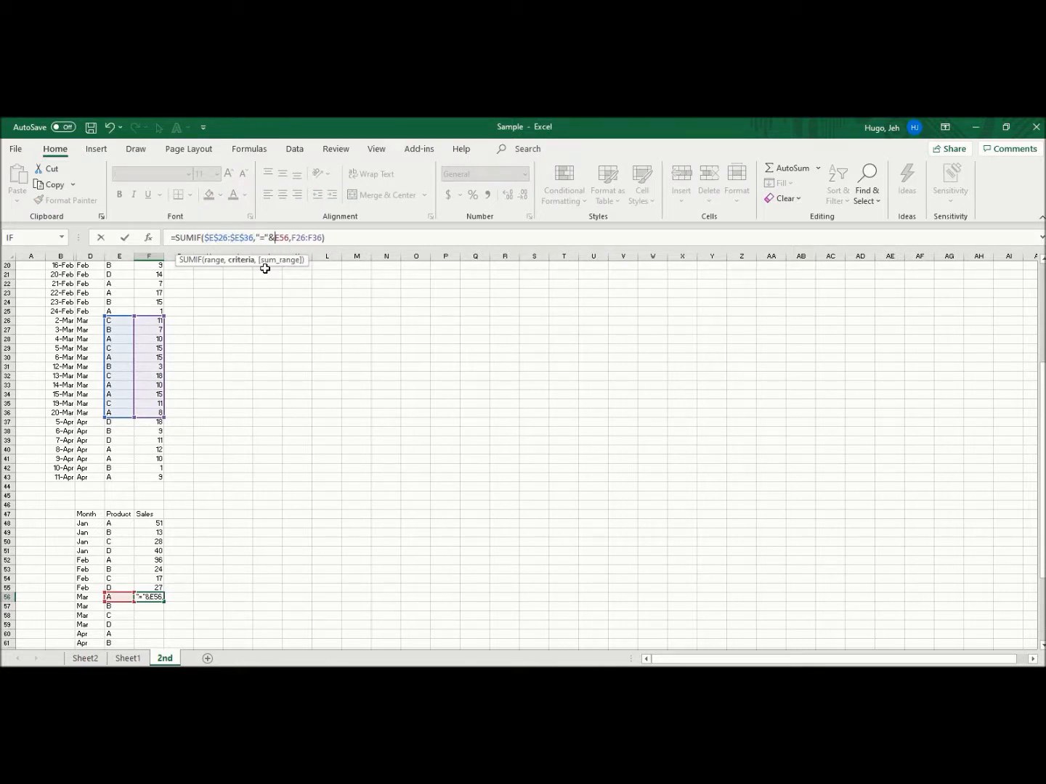
# Make the sum range in F56's SUMIF formula absolute as $F$26:$F$36 and enter the formula
pyautogui.press('Right')
pyautogui.press('Right')
pyautogui.press('F4')
pyautogui.press('Right')
pyautogui.press('Right')
pyautogui.press('F4')
pyautogui.press('Return')
# Copy the SUMIF formula from F56 into F57:F59 for the remaining March products
pyautogui.press('Up')
pyautogui.hotkey('ctrl', 'c')
pyautogui.press('Down')
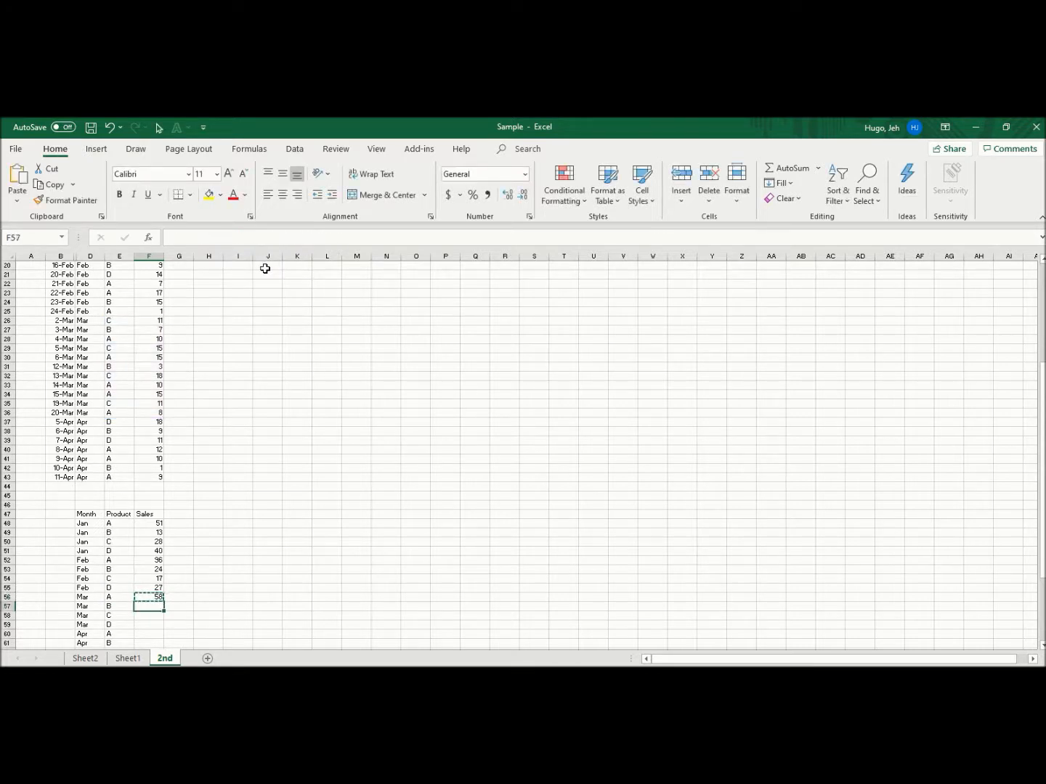
pyautogui.hotkey('shift', 'Down')
pyautogui.hotkey('shift', 'Down')
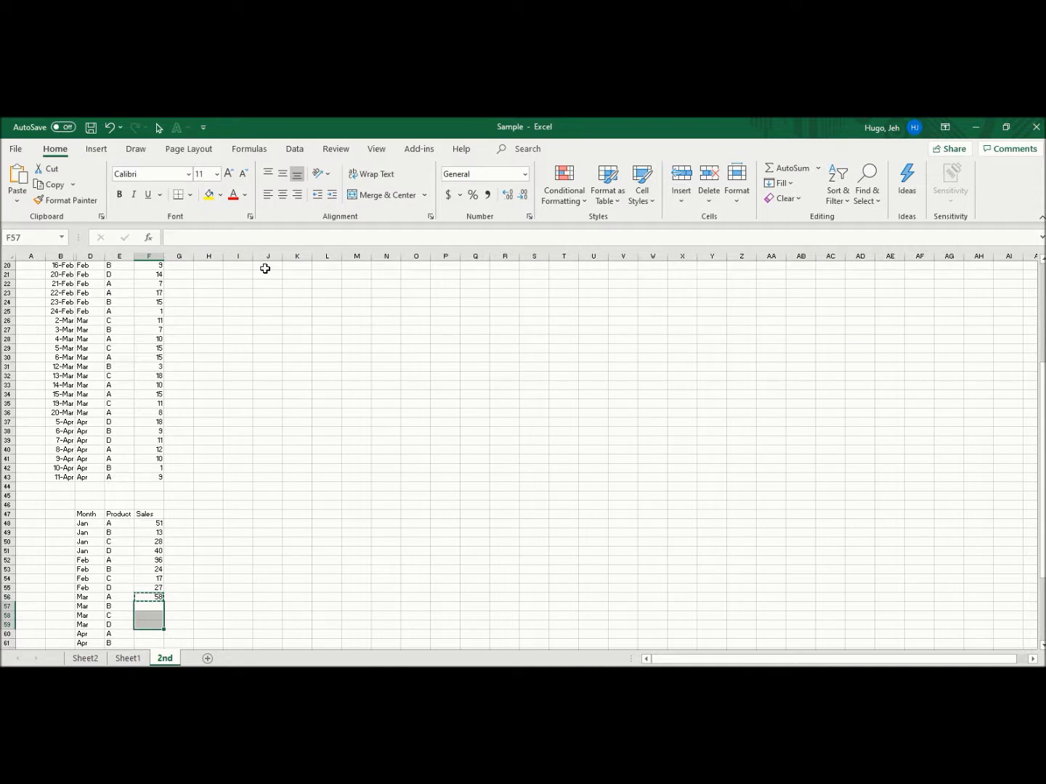
pyautogui.hotkey('ctrl', 'v')
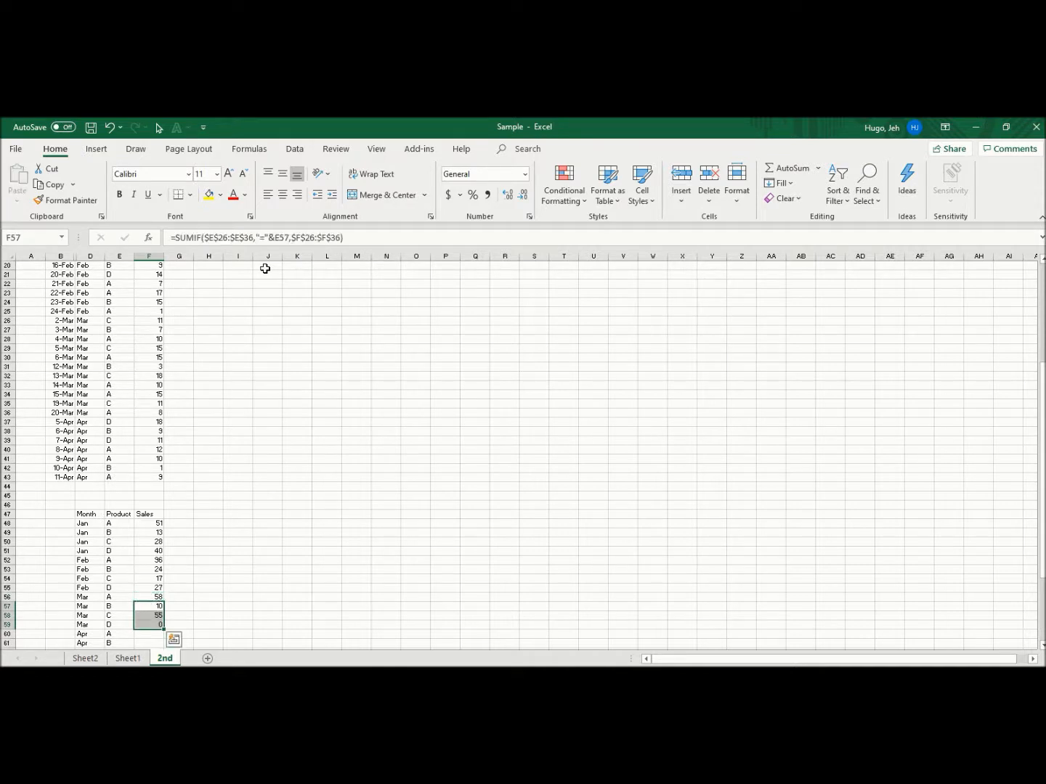
# Start a SUMIF formula in F60 with its criteria range beginning at the first April product, E37
pyautogui.press('Down')
pyautogui.press('Down')
pyautogui.press('Down')
pyautogui.press('Down')
pyautogui.press('Down')
pyautogui.press('Down')
pyautogui.press('Down')
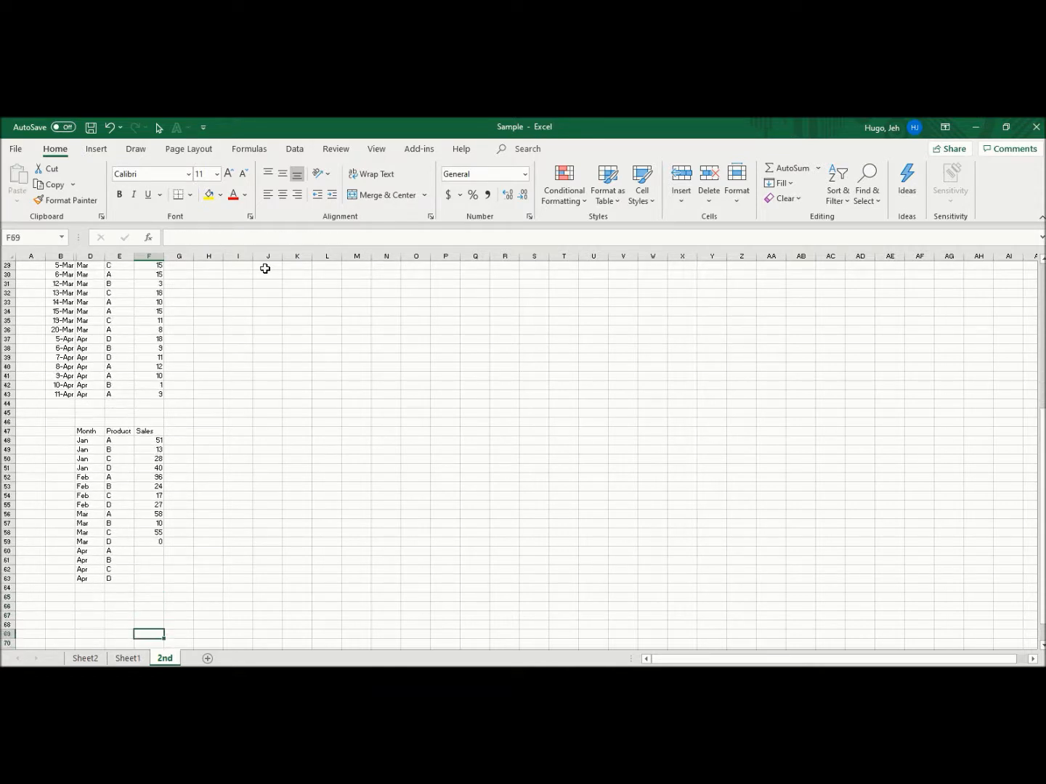
pyautogui.press('Up')
pyautogui.press('Up')
pyautogui.press('Up')
pyautogui.press('Up')
pyautogui.press('Up')
pyautogui.press('Down')
pyautogui.write('=sumif')
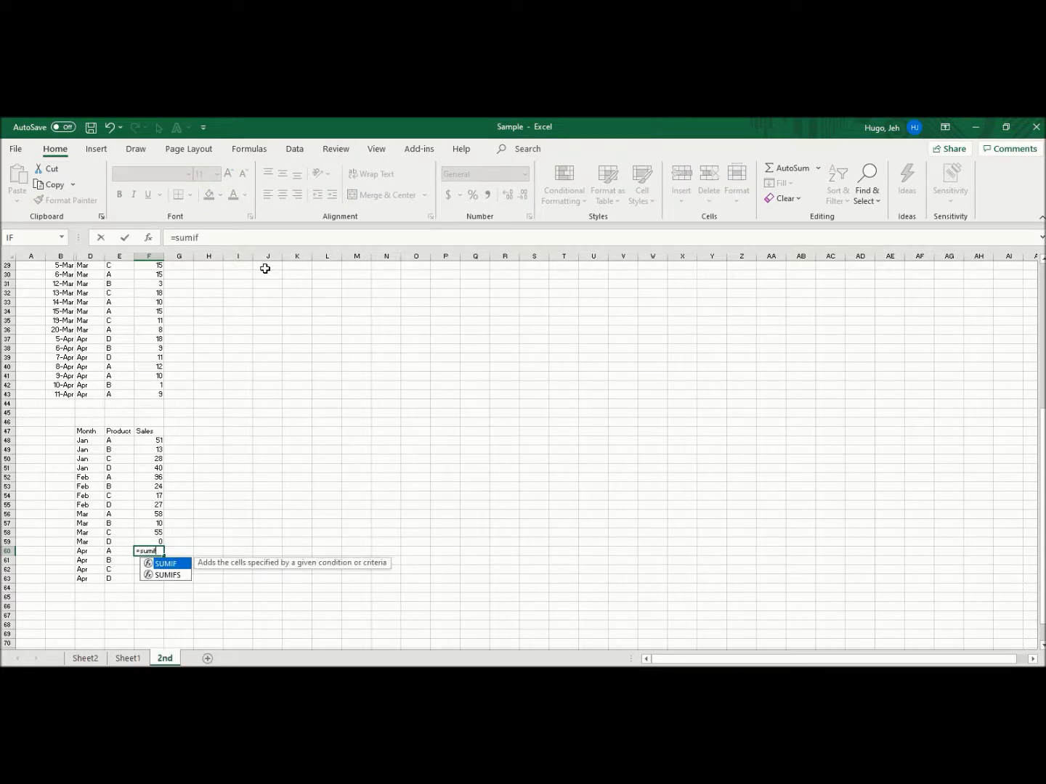
pyautogui.write('(')
pyautogui.press('Up')
pyautogui.press('Up')
pyautogui.press('Up')
pyautogui.press('Up')
pyautogui.press('Up')
pyautogui.press('Up')
pyautogui.press('Up')
pyautogui.press('Up')
pyautogui.press('Up')
pyautogui.press('Up')
pyautogui.press('Up')
pyautogui.press('Up')
pyautogui.press('Up')
pyautogui.press('Up')
pyautogui.press('Up')
pyautogui.press('Up')
pyautogui.press('Up')
pyautogui.press('Up')
pyautogui.press('Up')
pyautogui.press('Up')
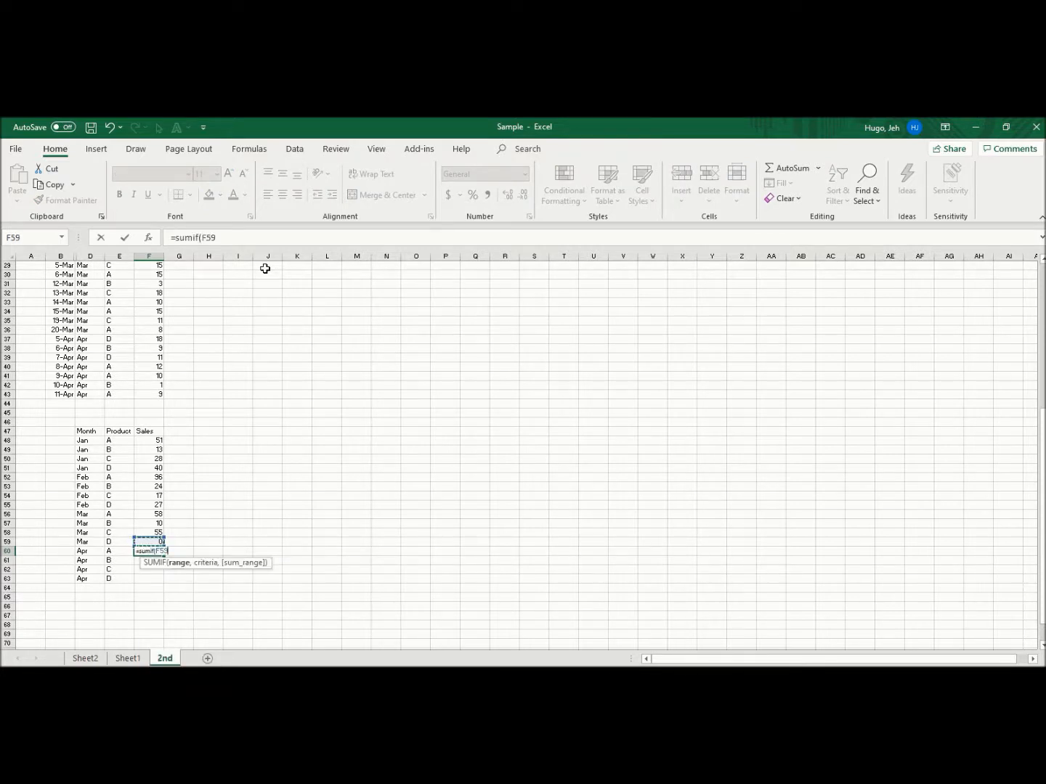
pyautogui.press('Left')
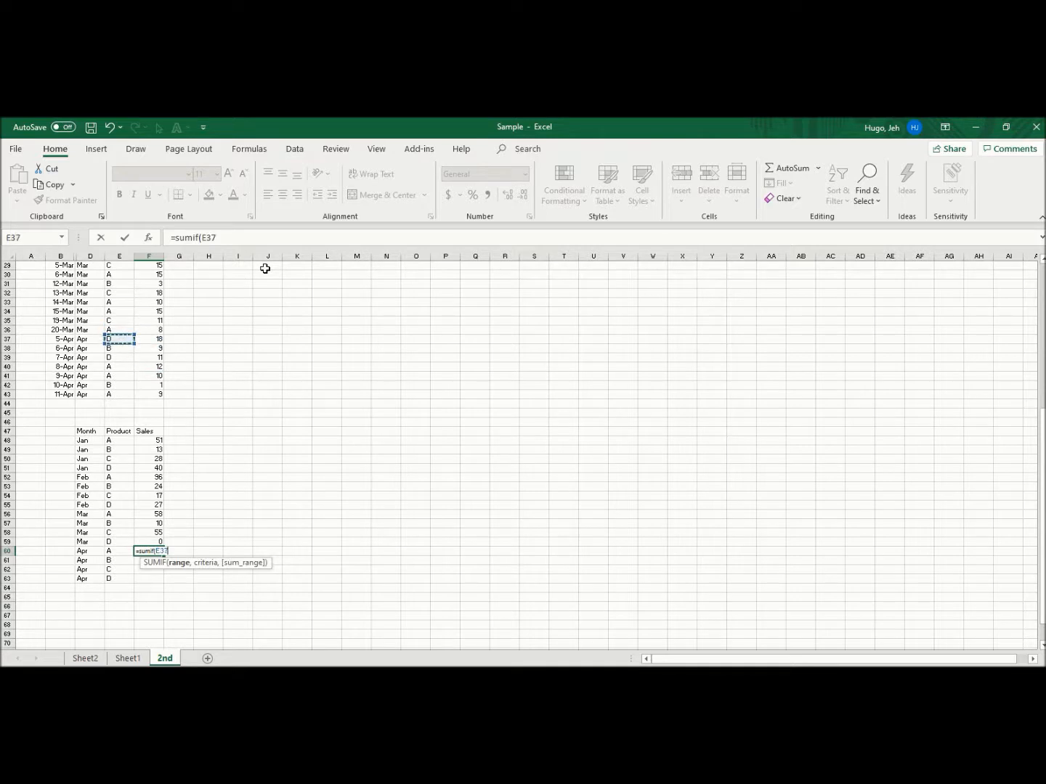
# Extend the SUMIF criteria range over the April products only, E37:E43
pyautogui.hotkey('shift', 'Down')
pyautogui.hotkey('shift', 'Down')
pyautogui.hotkey('shift', 'Down')
pyautogui.hotkey('shift', 'Down')
pyautogui.hotkey('shift', 'Down')
pyautogui.hotkey('shift', 'Down')
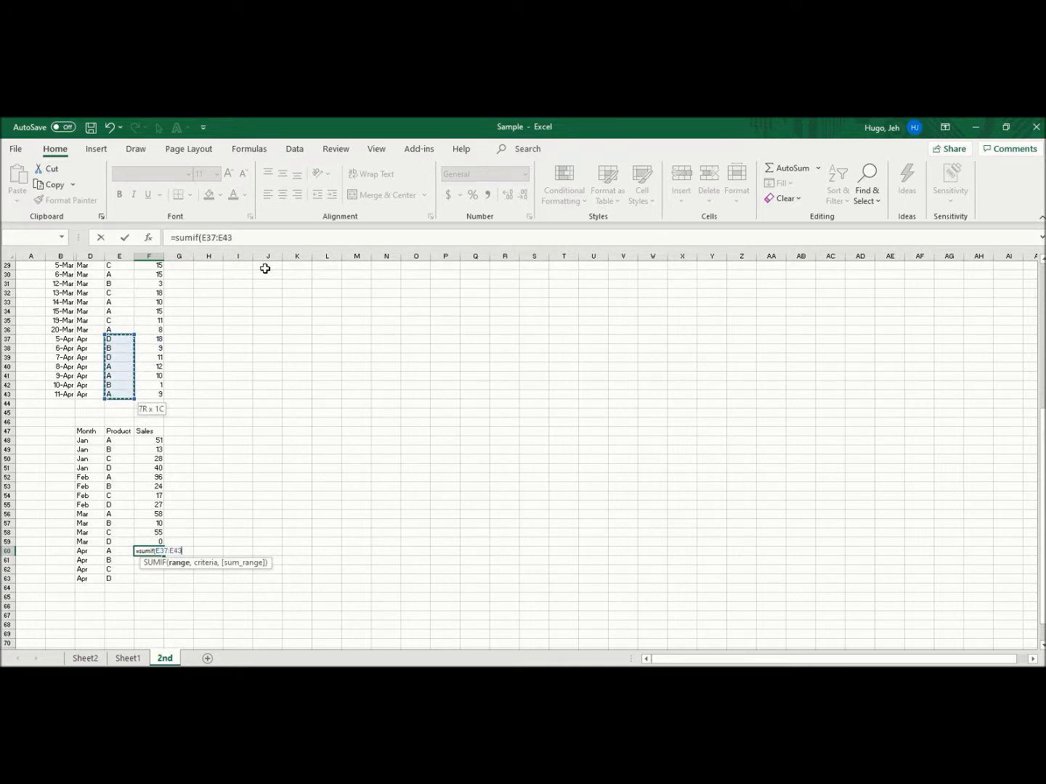
# Set the SUMIF criterion to "="&E60 so that it matches the April product beside the formula
pyautogui.write(',"=')
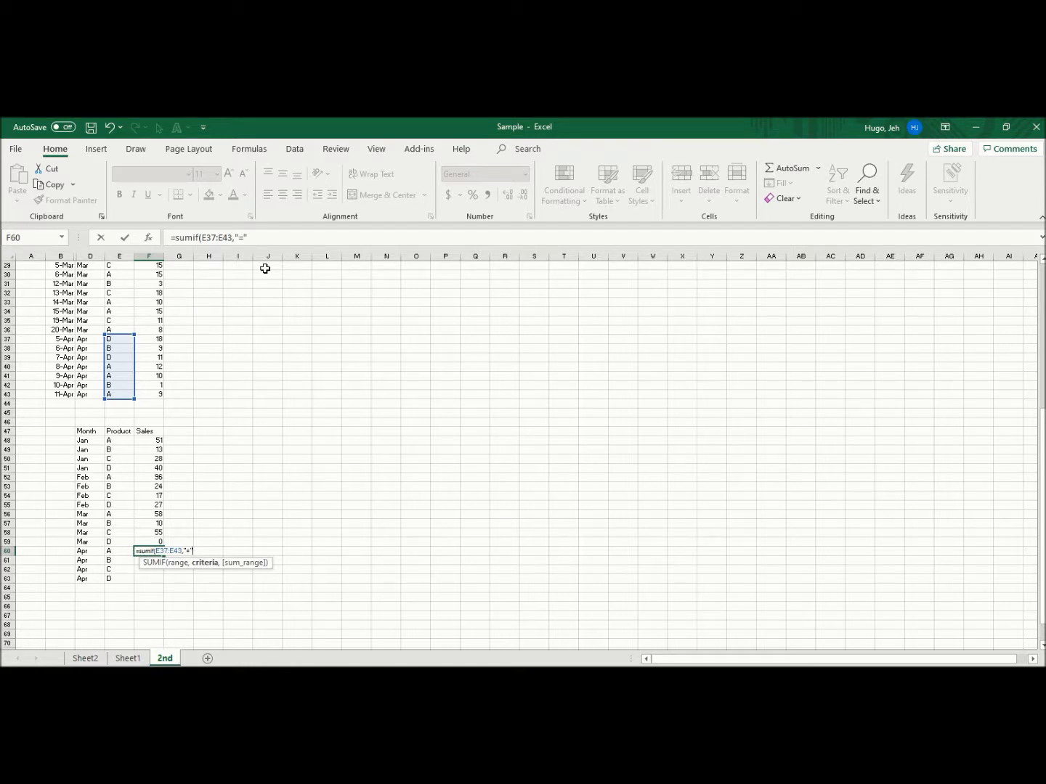
pyautogui.write('&')
pyautogui.press('Left')
pyautogui.write(',')
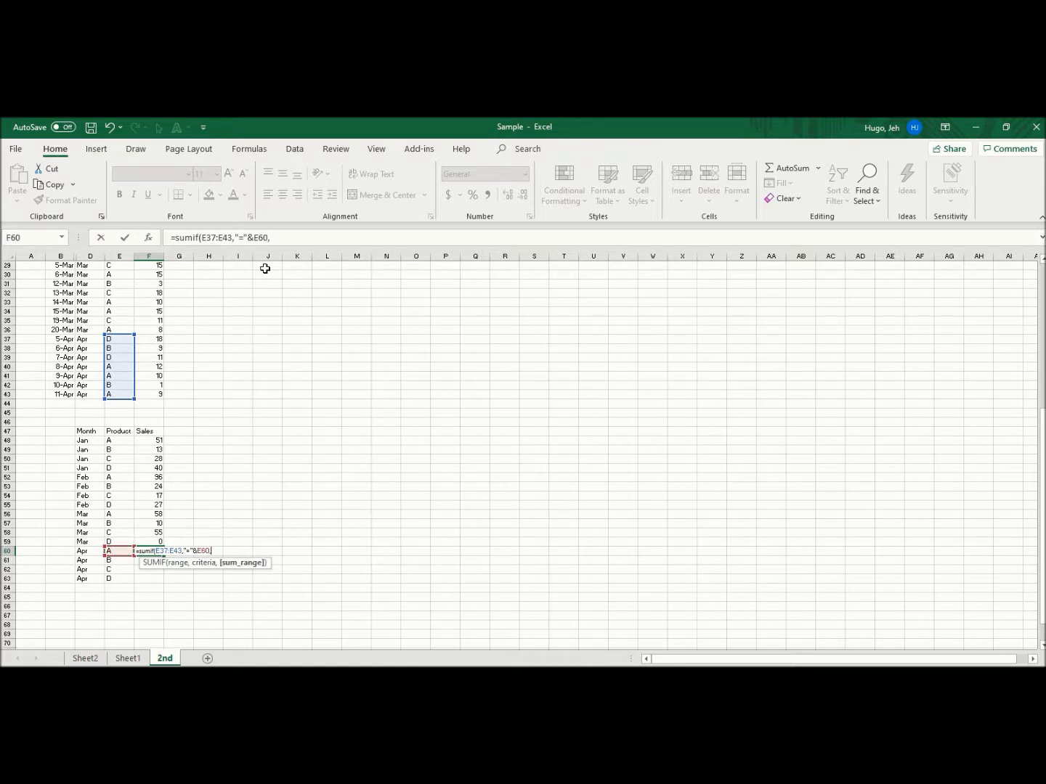
# Set the sum range to the April sales F37:F43 and enter the SUMIF formula in F60
pyautogui.click(152, 340)
pyautogui.moveTo(153, 340); pyautogui.dragTo(153, 395)
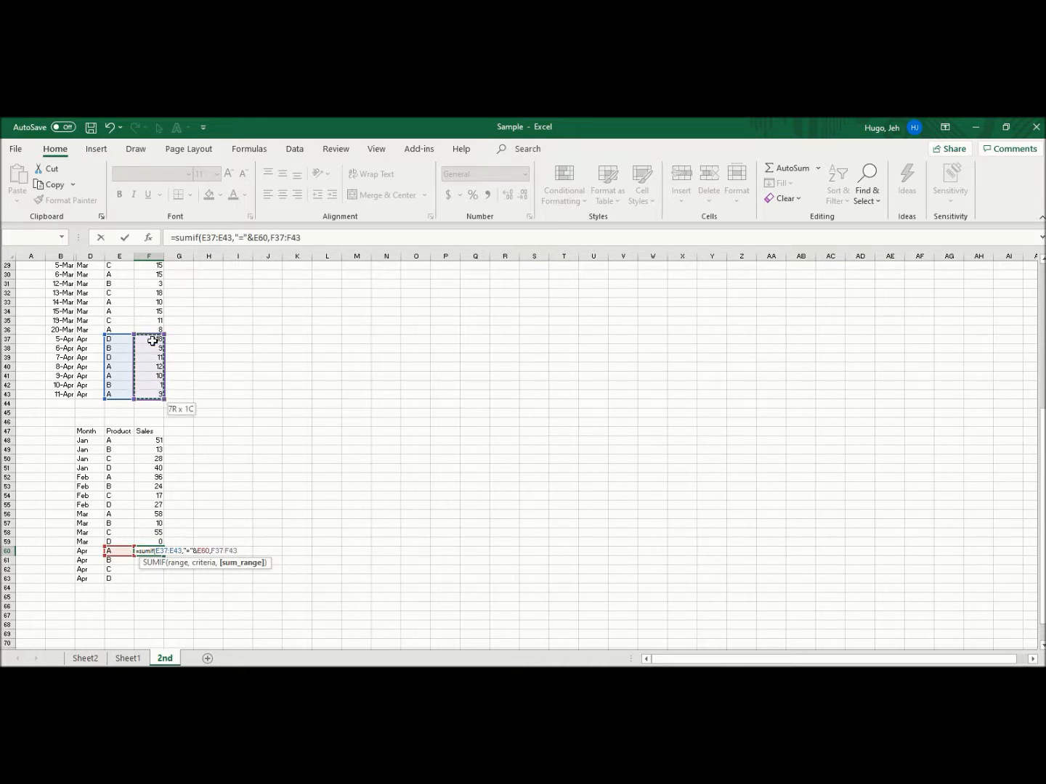
pyautogui.press('Return')
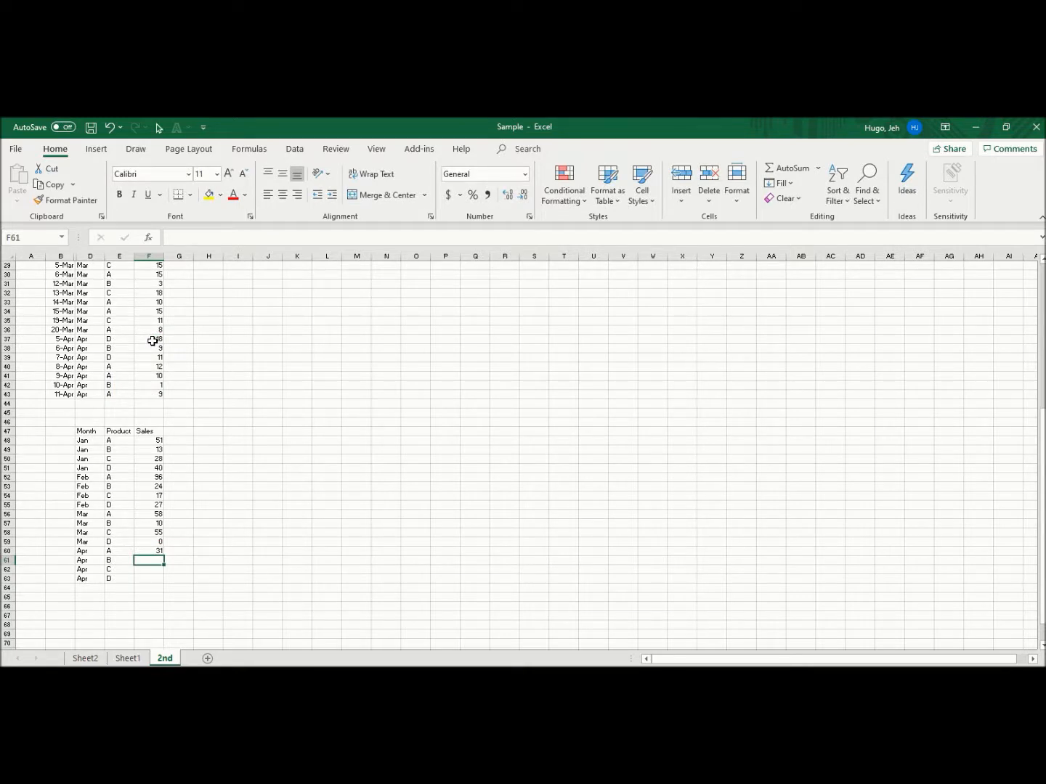
# Make both ranges in F60's SUMIF formula absolute, as $E$37:$E$43 and $F$37:$F$43
pyautogui.press('Up')
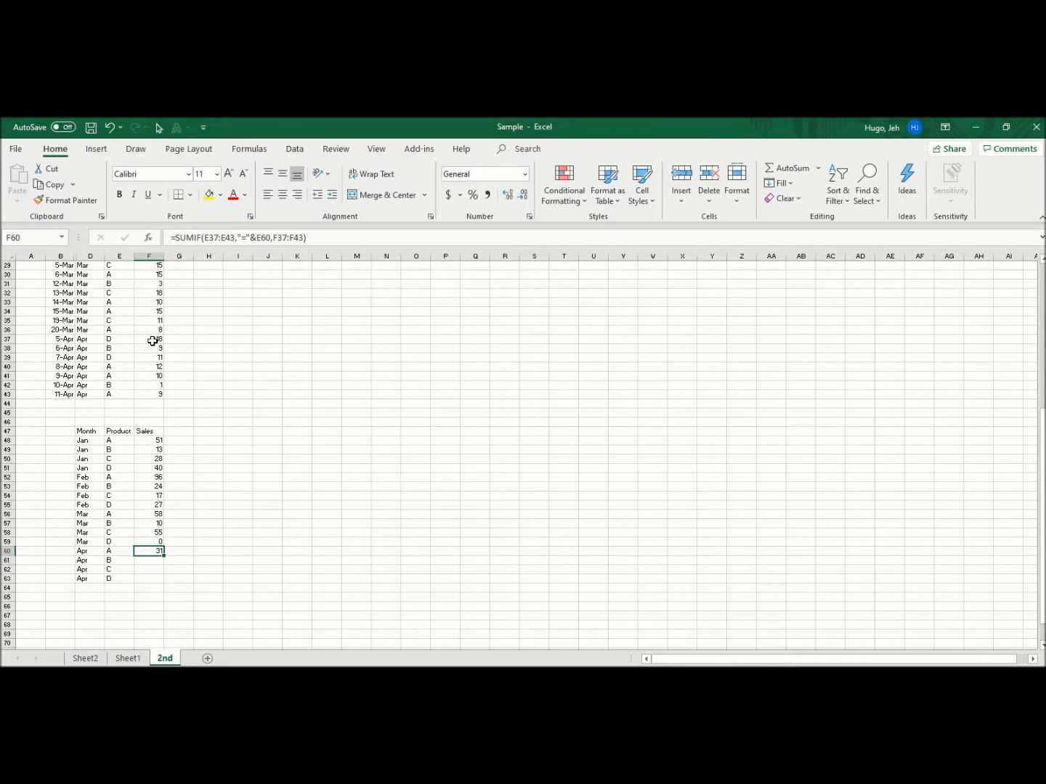
pyautogui.click(203, 236)
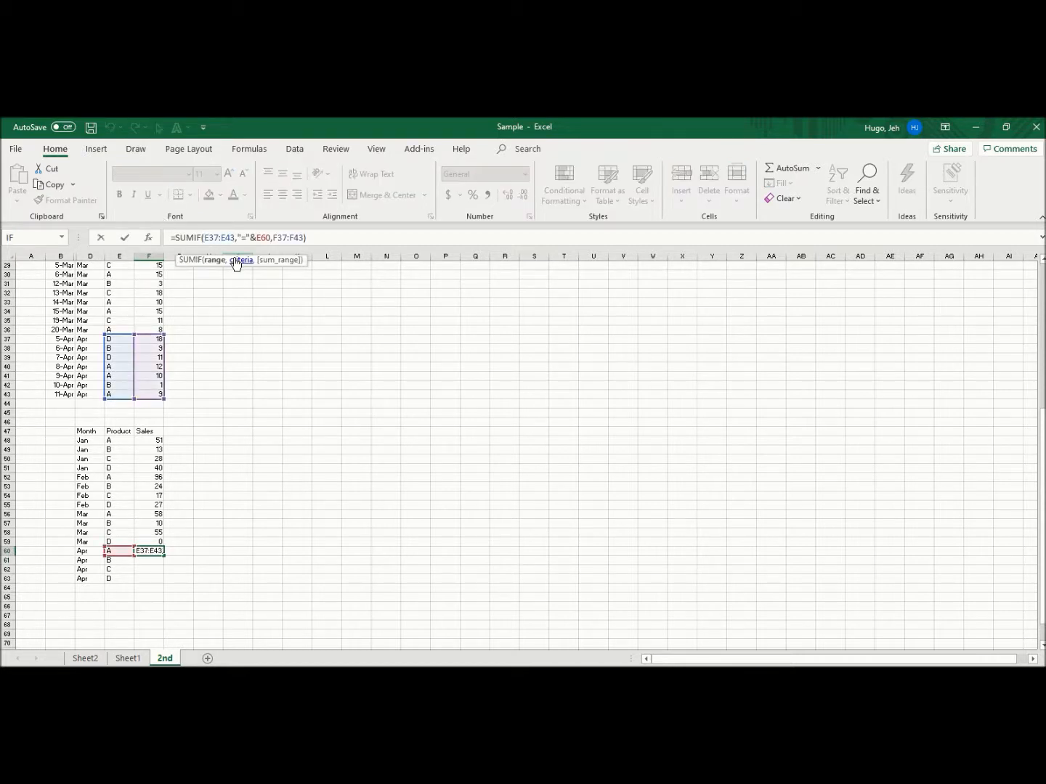
pyautogui.press('F4')
pyautogui.press('Right')
pyautogui.press('Right')
pyautogui.press('Right')
pyautogui.press('Right')
pyautogui.press('Right')
pyautogui.press('F4')
pyautogui.press('Right')
pyautogui.press('Right')
pyautogui.press('F4')
pyautogui.press('Return')
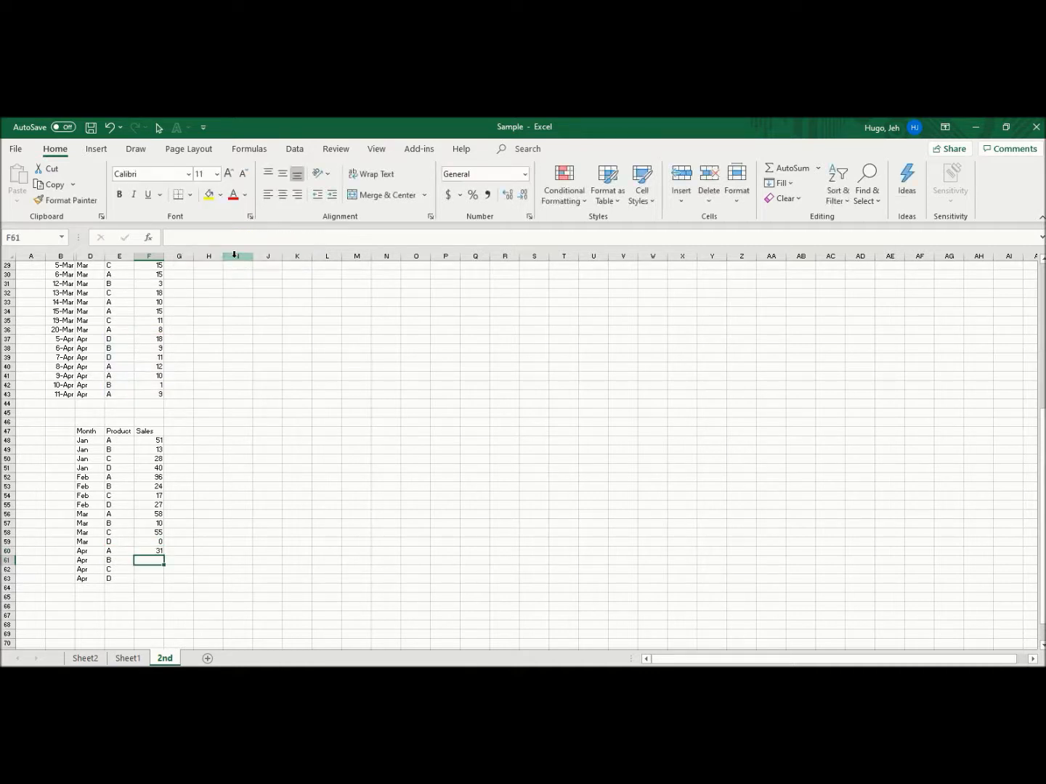
# Copy the SUMIF formula from F60 into F61:F63 for the remaining April products
pyautogui.press('Up')
pyautogui.hotkey('ctrl', 'c')
pyautogui.press('Down')
pyautogui.hotkey('shift', 'Down')
pyautogui.hotkey('shift', 'Down')
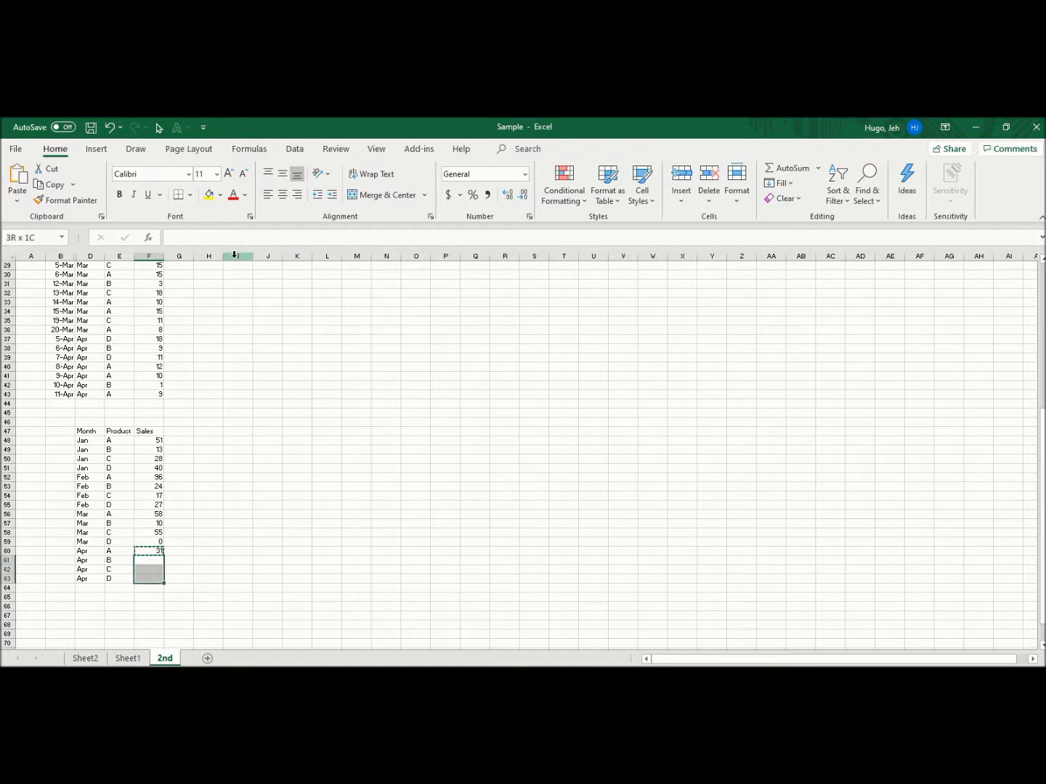
pyautogui.press('Return')
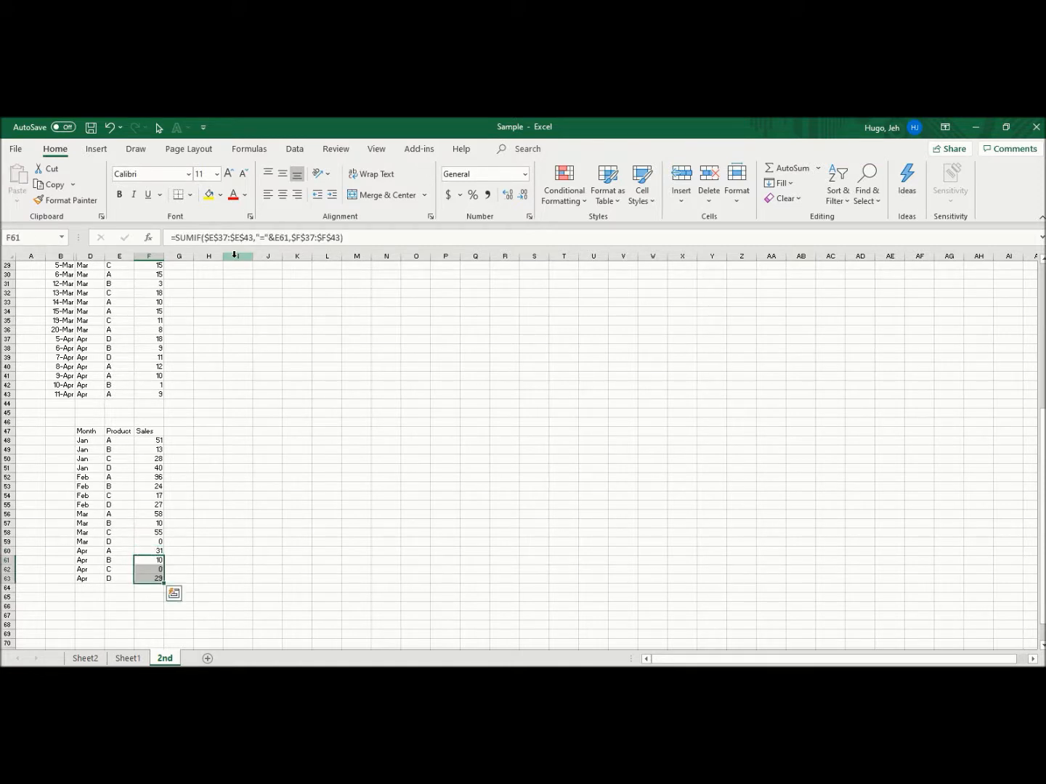
# Draw a rectangular speech bubble callout about 1.08 inches wide and 0.14 inches high just above the summary's Sales header
pyautogui.click(155, 440)
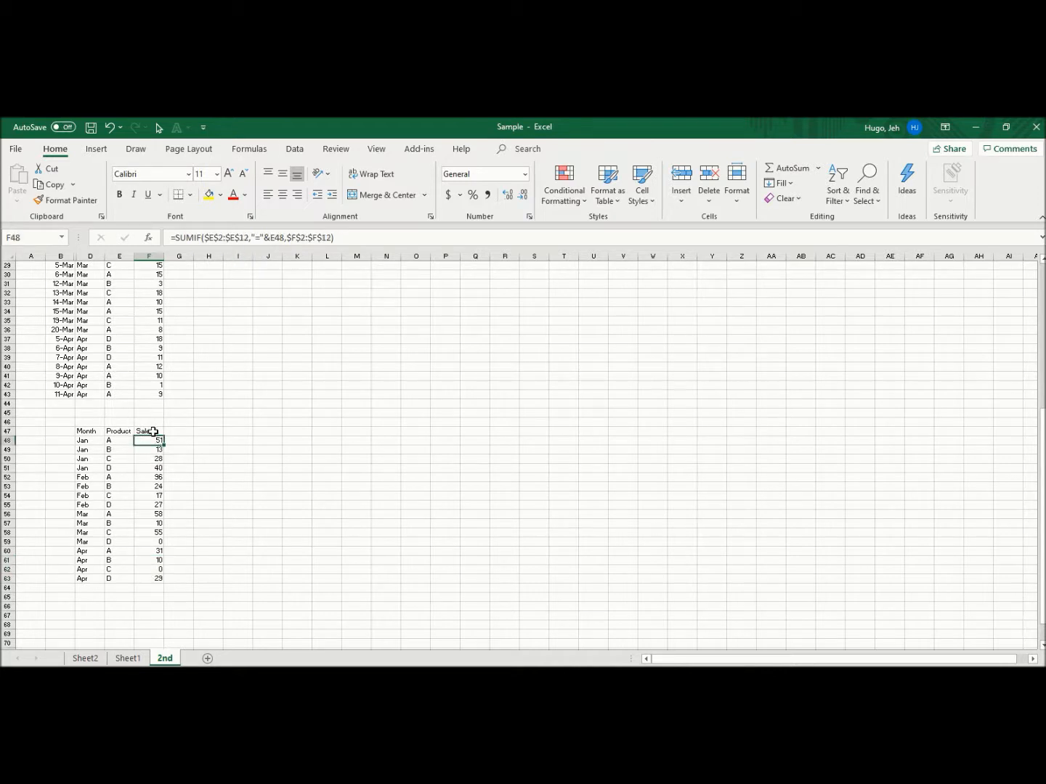
pyautogui.scroll(1, 153, 431)
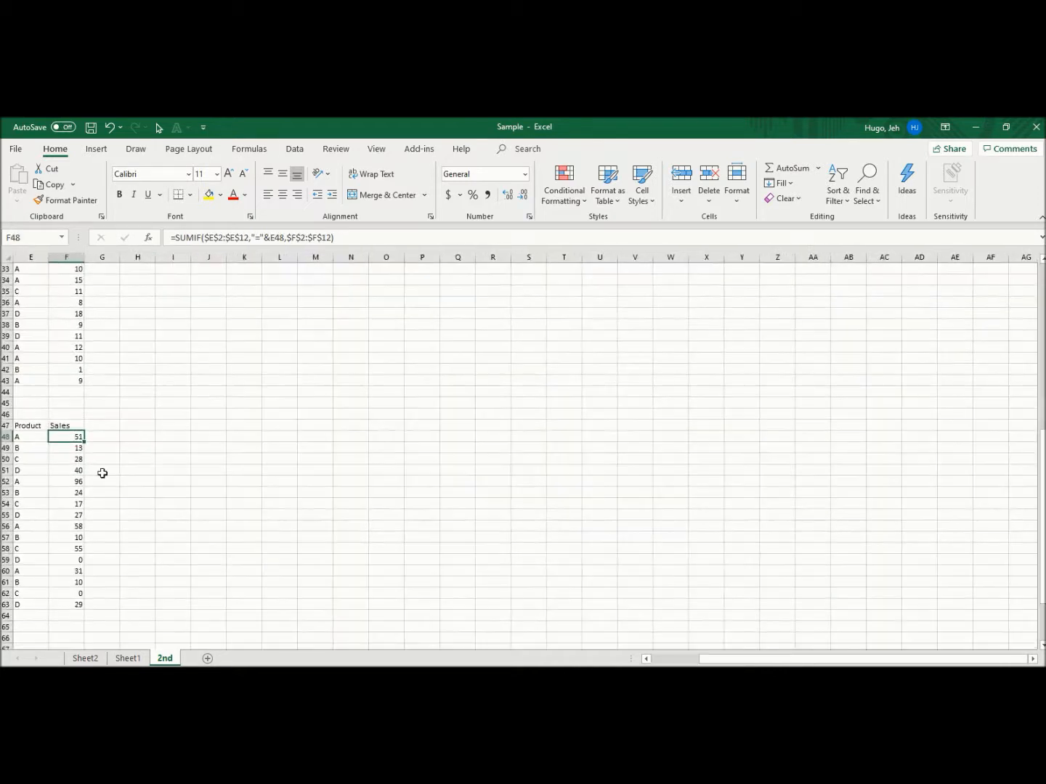
pyautogui.click(675, 658)
pyautogui.click(164, 414)
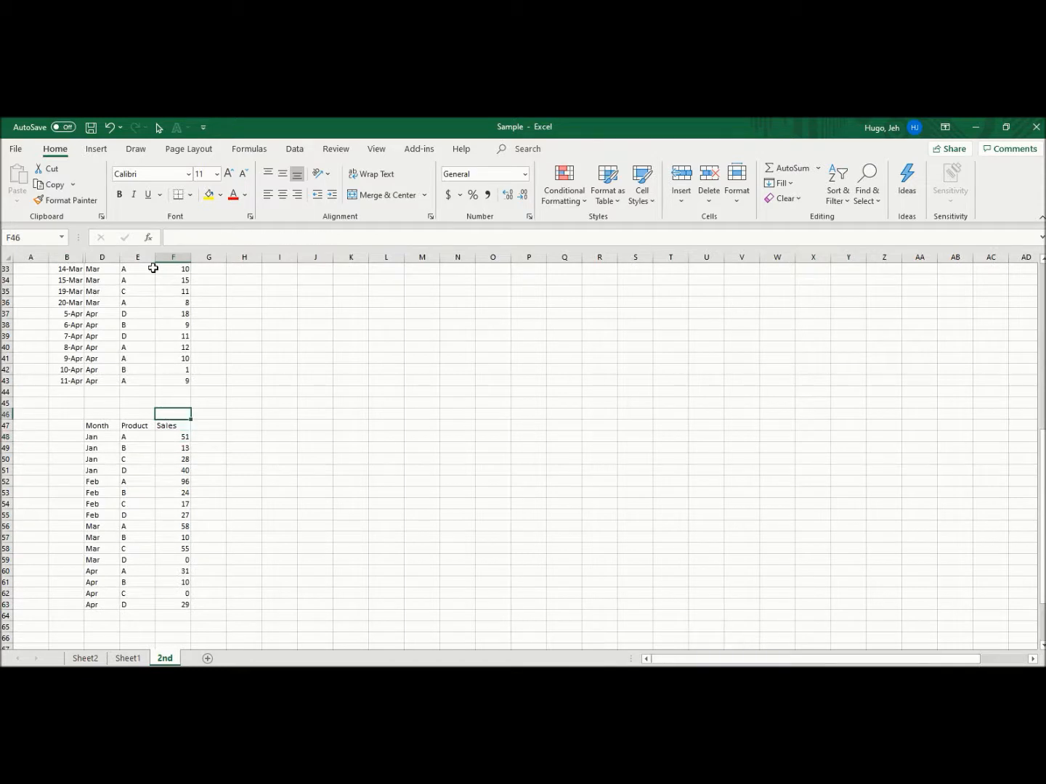
pyautogui.click(96, 148)
pyautogui.click(154, 178)
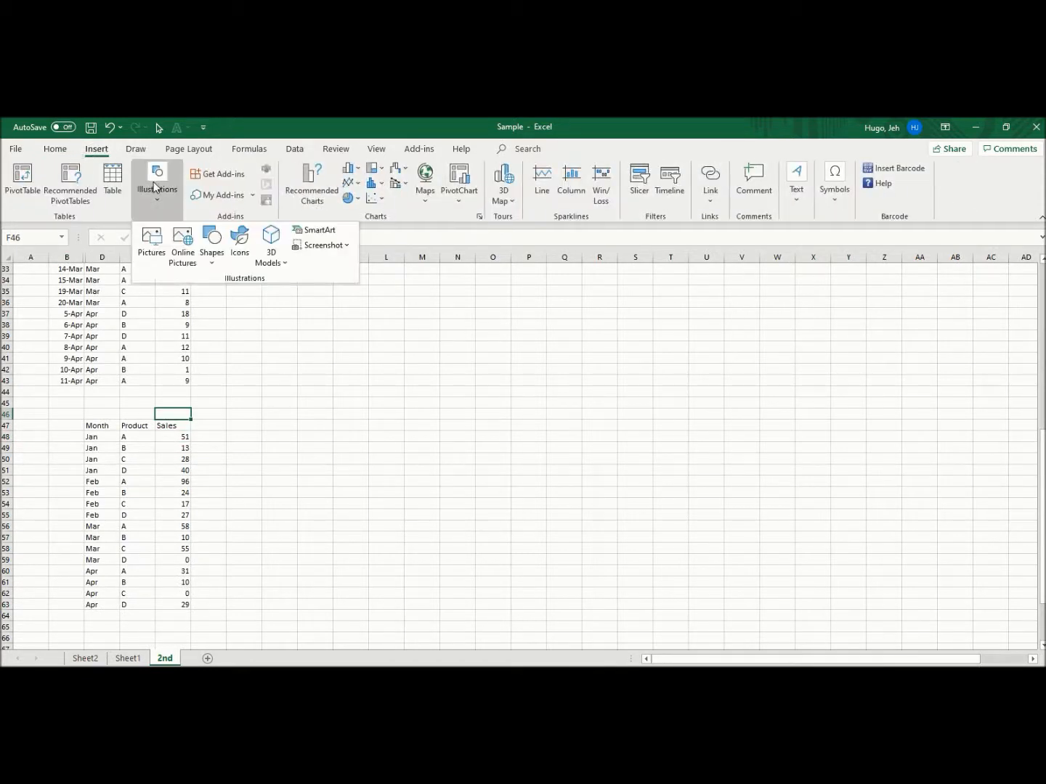
pyautogui.click(213, 262)
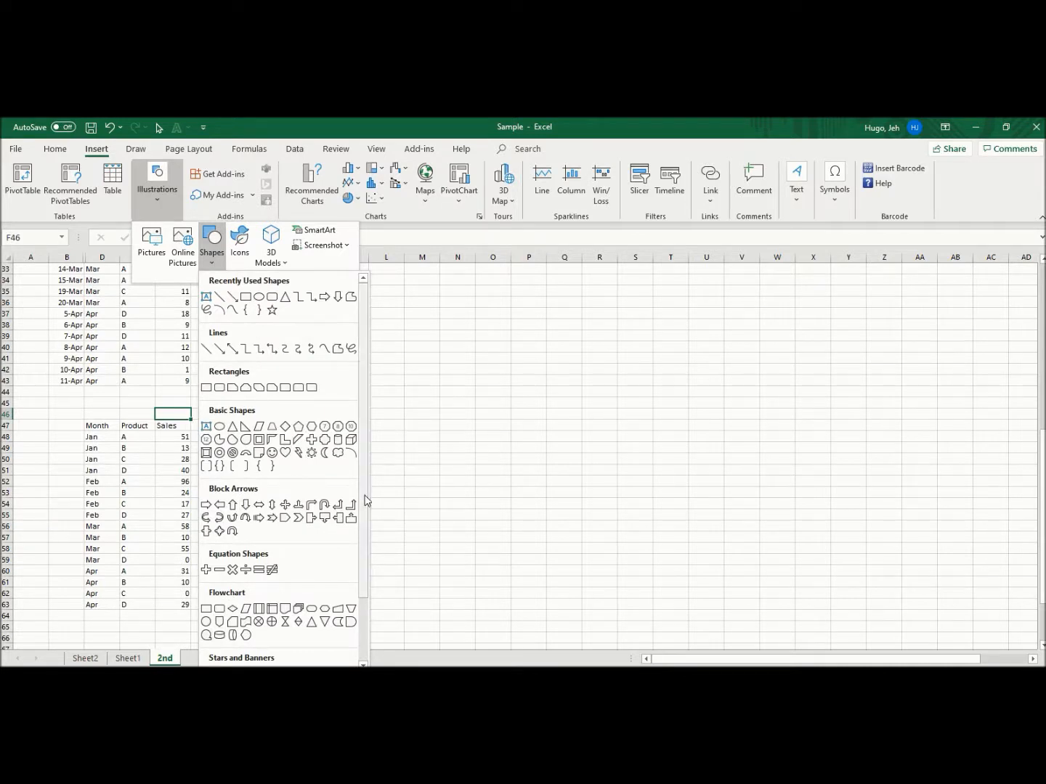
pyautogui.scroll(-2, 364, 499)
pyautogui.click(208, 660)
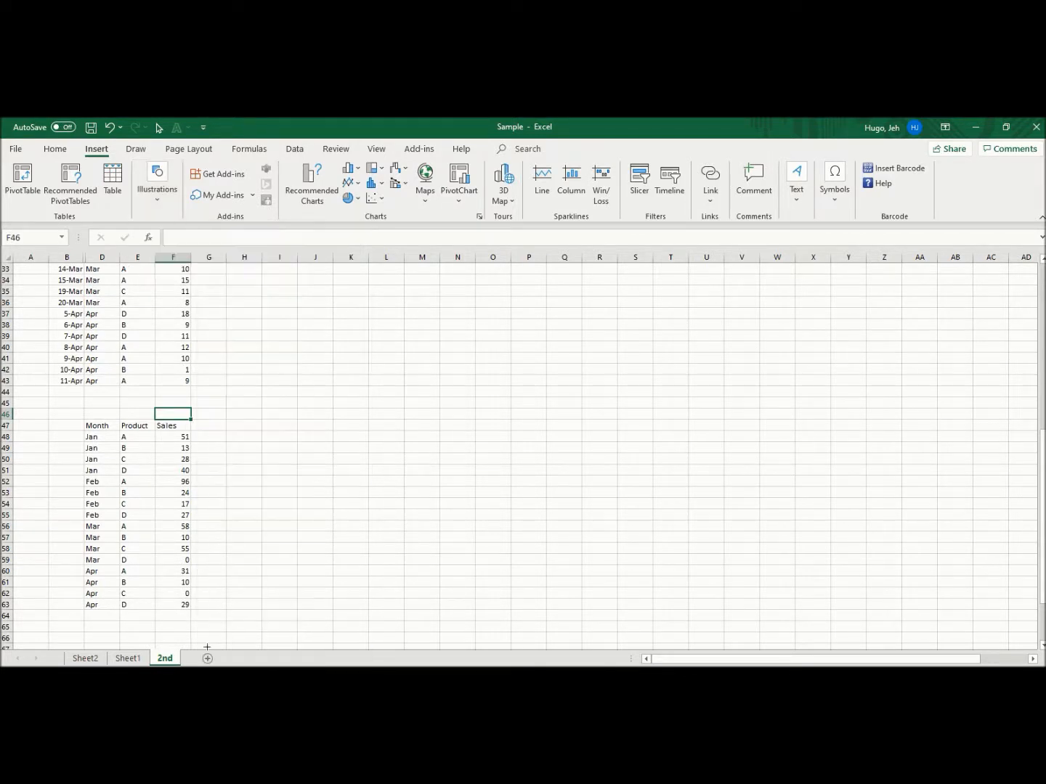
pyautogui.moveTo(135, 394)
pyautogui.mouseDown()
pyautogui.moveTo(193, 402)
pyautogui.moveTo(167, 416)
pyautogui.mouseUp()
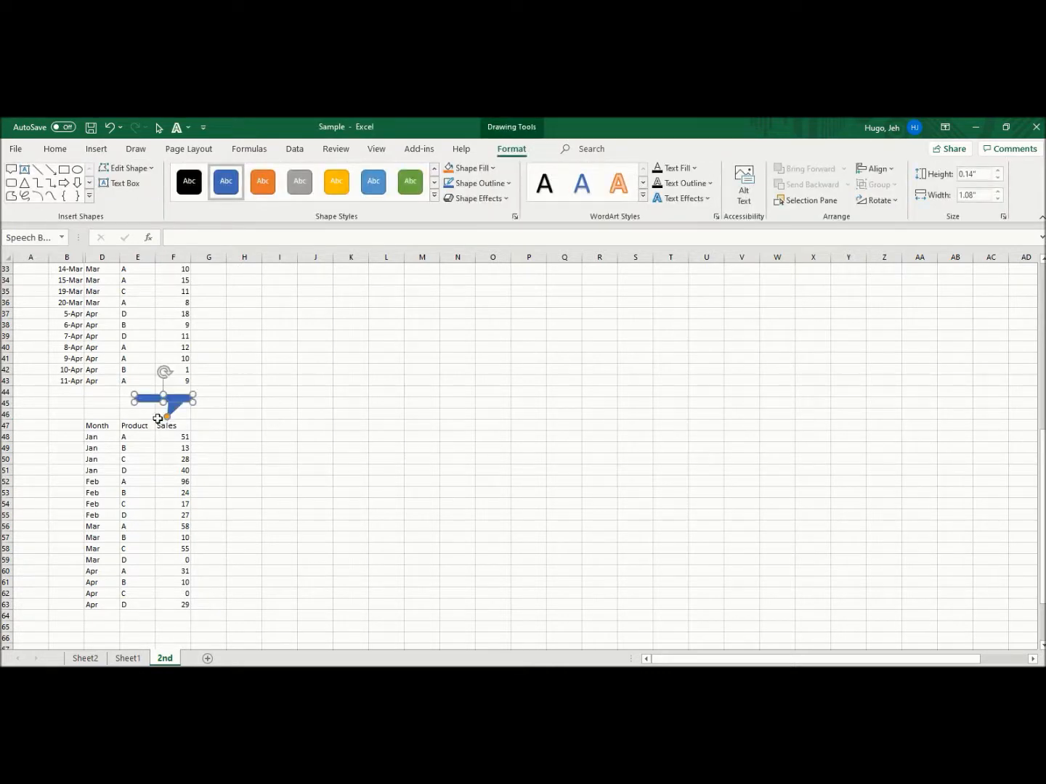
# Insert four blank rows at row 46 to make room above the summary table
pyautogui.scroll(2, 172, 425)
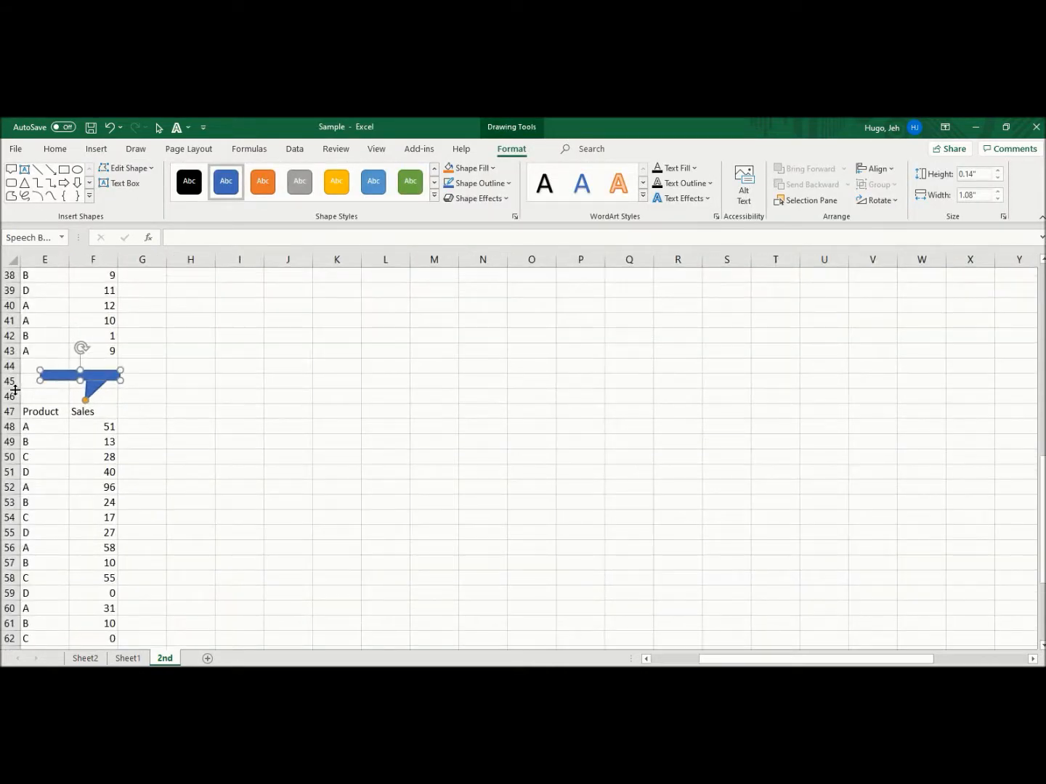
pyautogui.rightClick(7, 396)
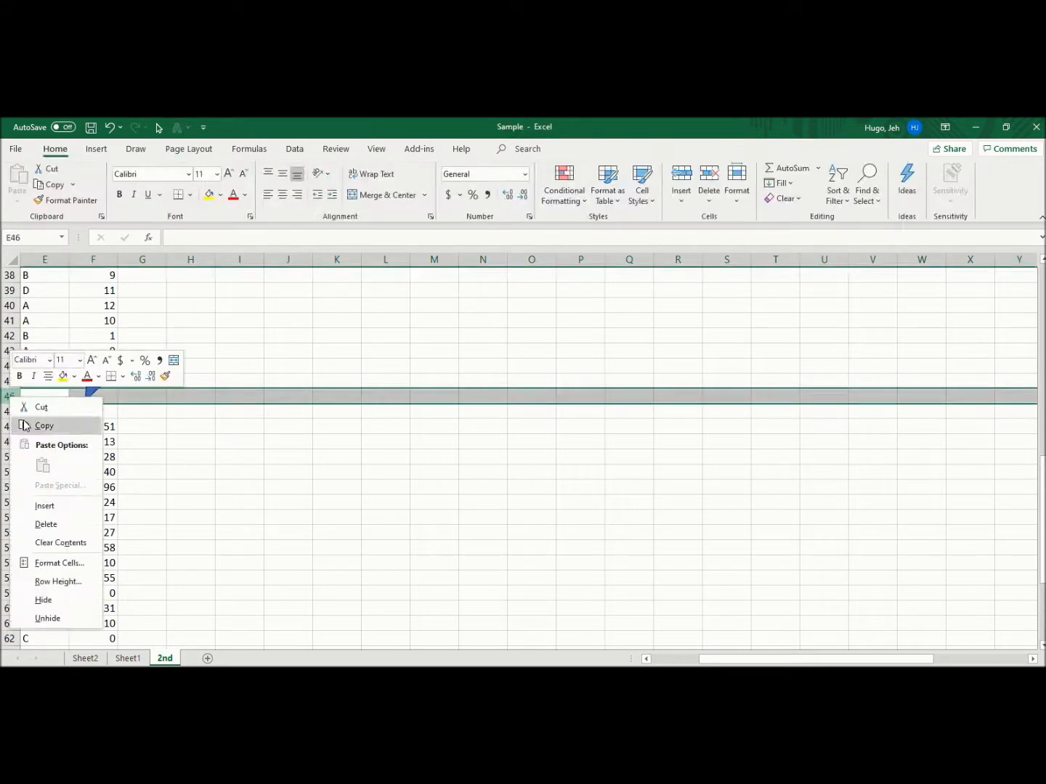
pyautogui.click(54, 504)
pyautogui.press('F4')
pyautogui.press('F4')
pyautogui.press('F4')
pyautogui.press('F4')
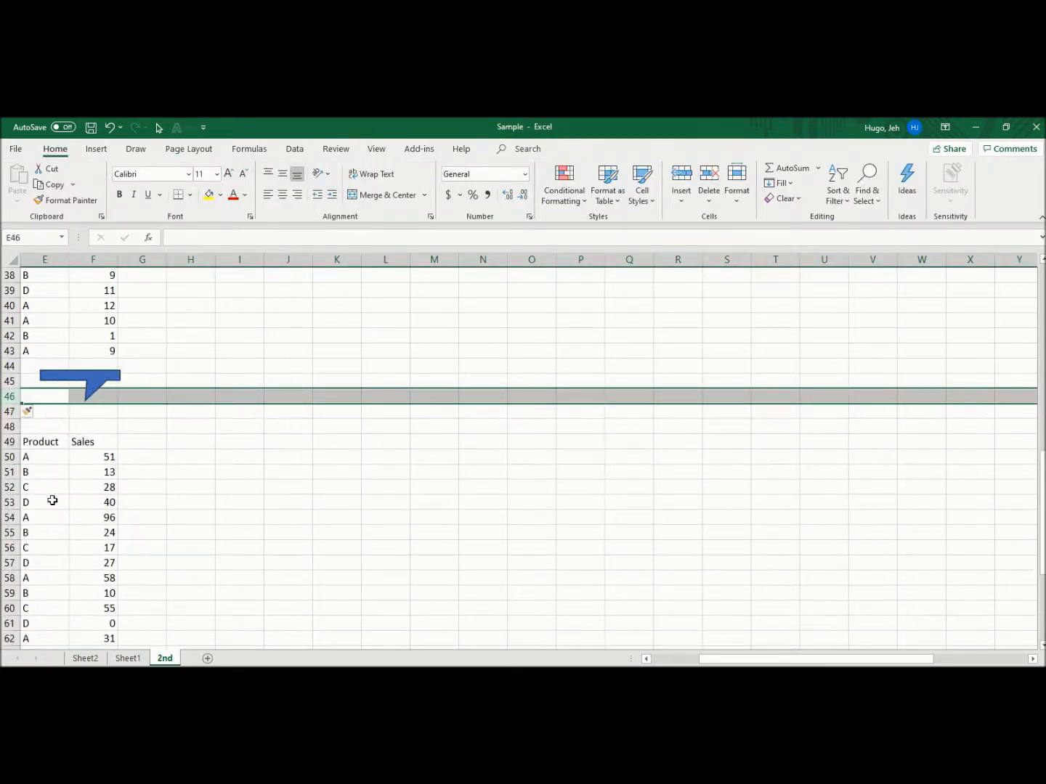
# Make the speech bubble taller, place it over rows 47 to 49 and aim its tail at the Sales header
pyautogui.moveTo(814, 659); pyautogui.dragTo(592, 658)
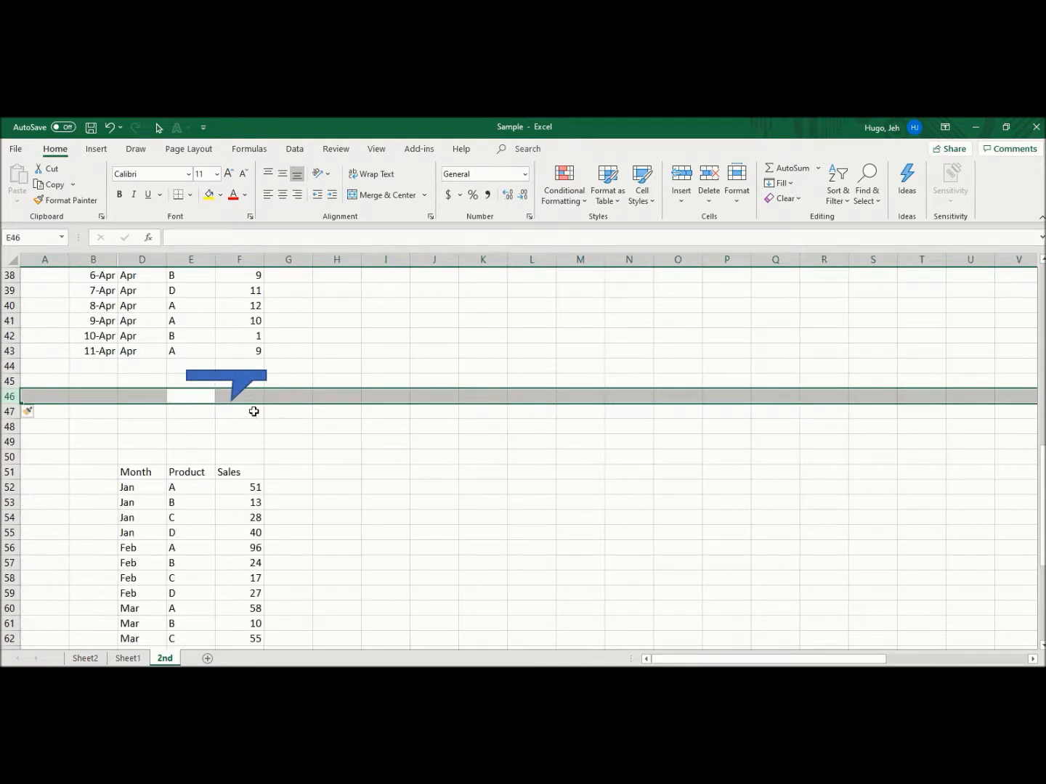
pyautogui.click(231, 398)
pyautogui.moveTo(231, 398); pyautogui.dragTo(241, 461)
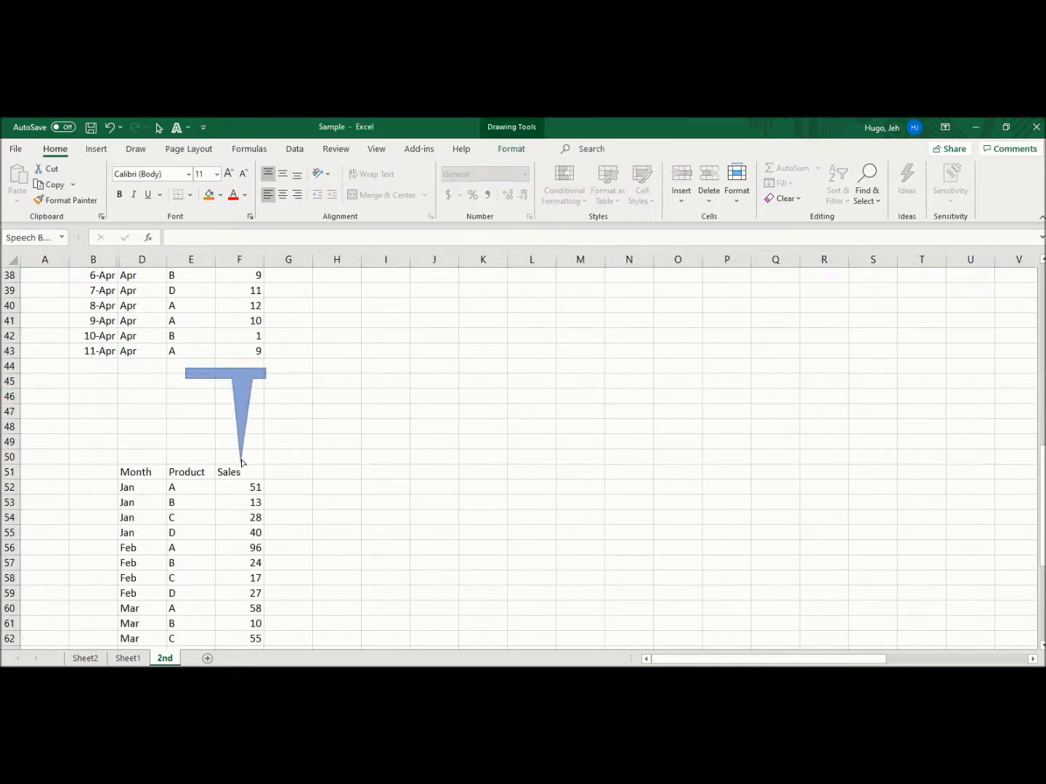
pyautogui.moveTo(212, 378); pyautogui.dragTo(175, 434)
pyautogui.scroll(-2, 175, 434)
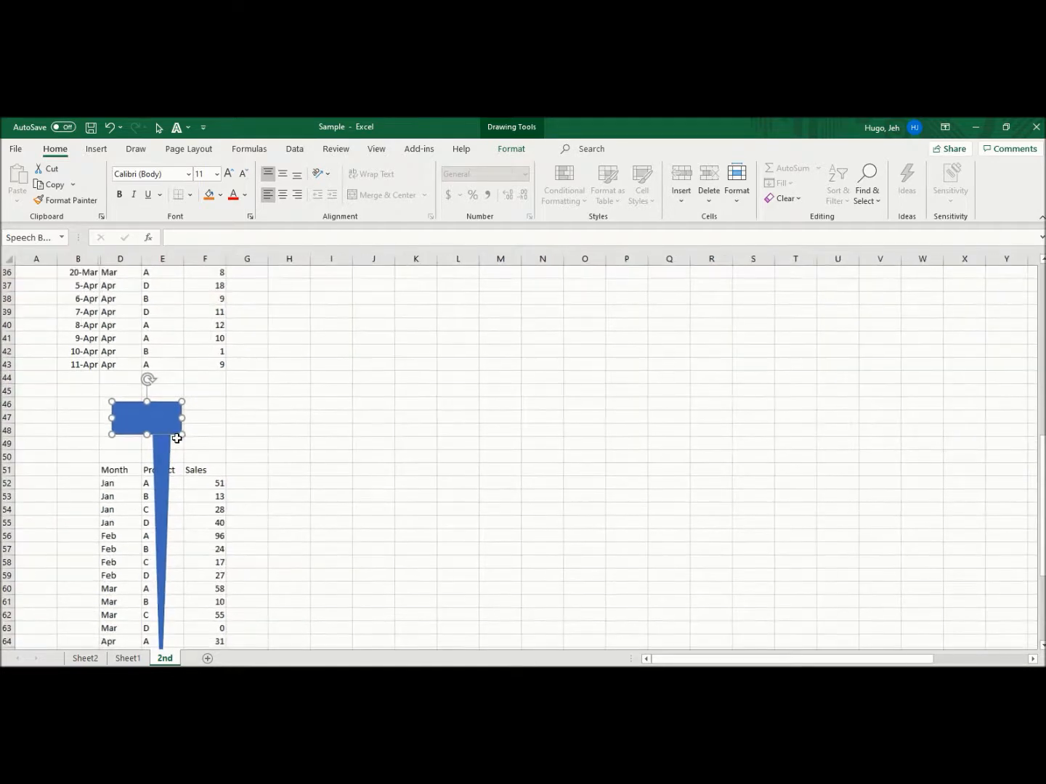
pyautogui.moveTo(160, 603); pyautogui.dragTo(171, 516)
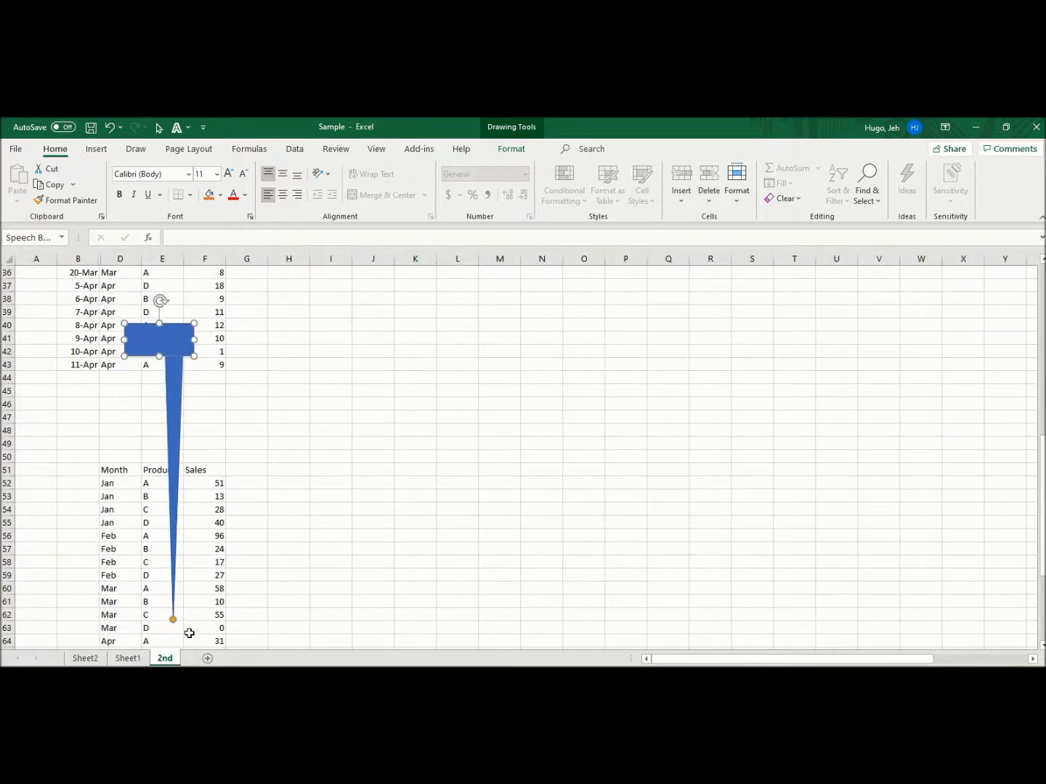
pyautogui.moveTo(173, 619); pyautogui.dragTo(184, 461)
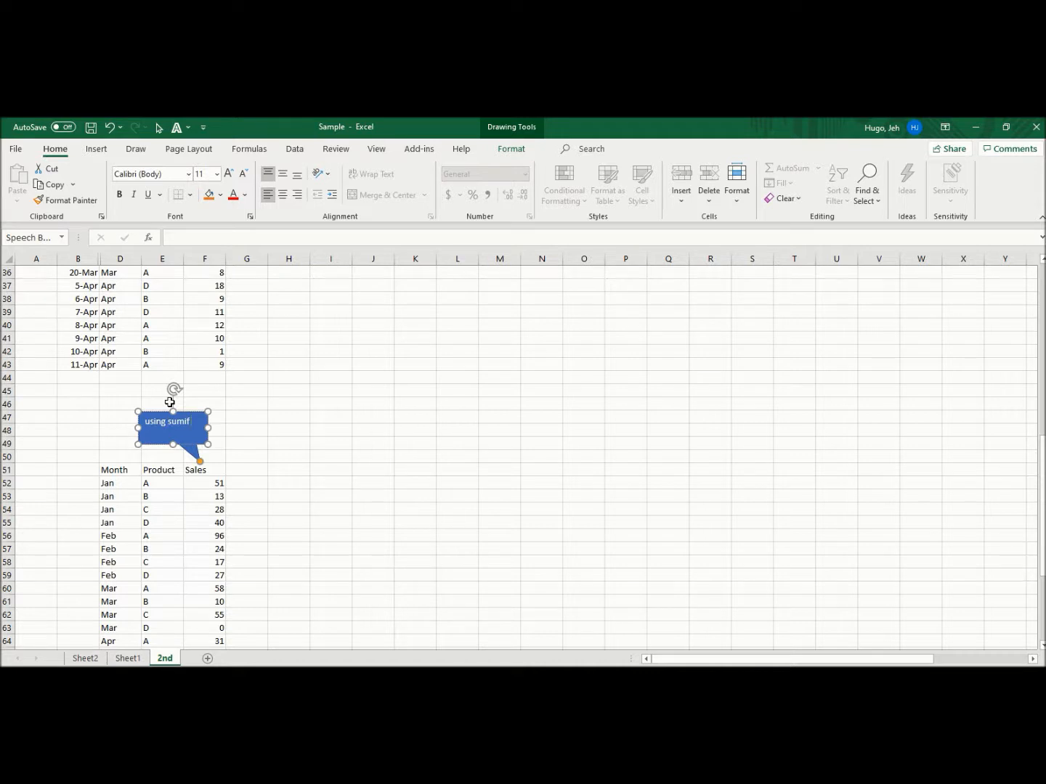
# Label the speech bubble "using sumif function" and finish editing its text
pyautogui.write('nction')
pyautogui.click(244, 458)
pyautogui.click(240, 469)
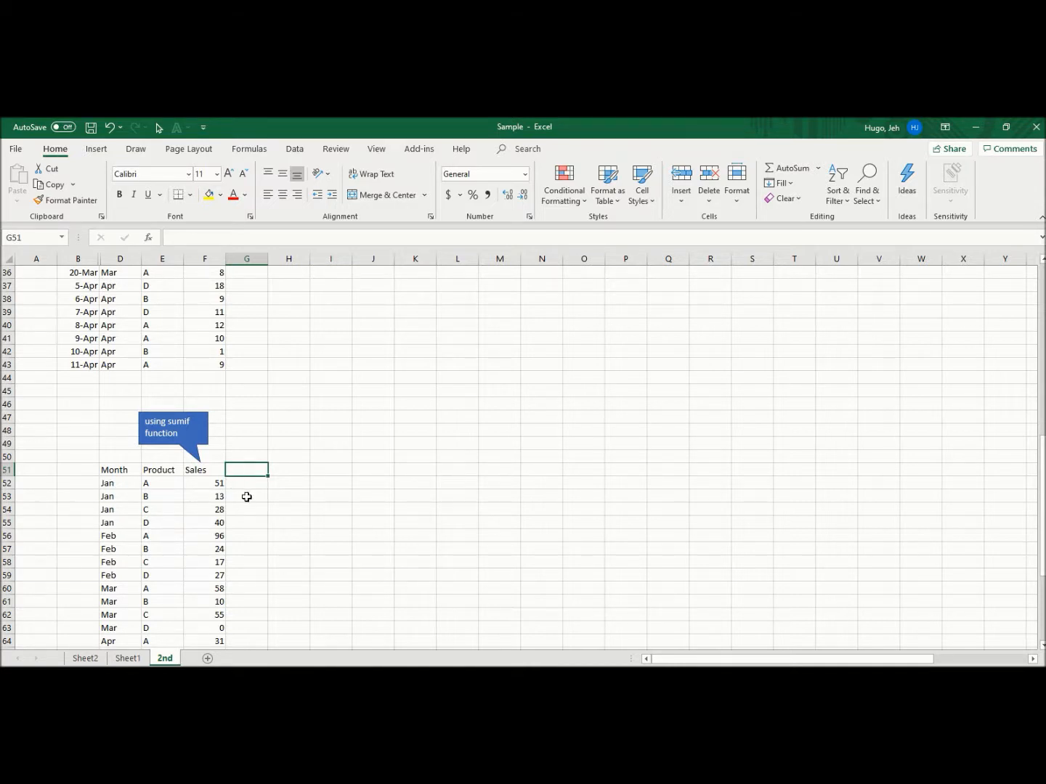
# Add the header "sales using sumifs" in G51, beside the summary's Sales header
pyautogui.write('sales')
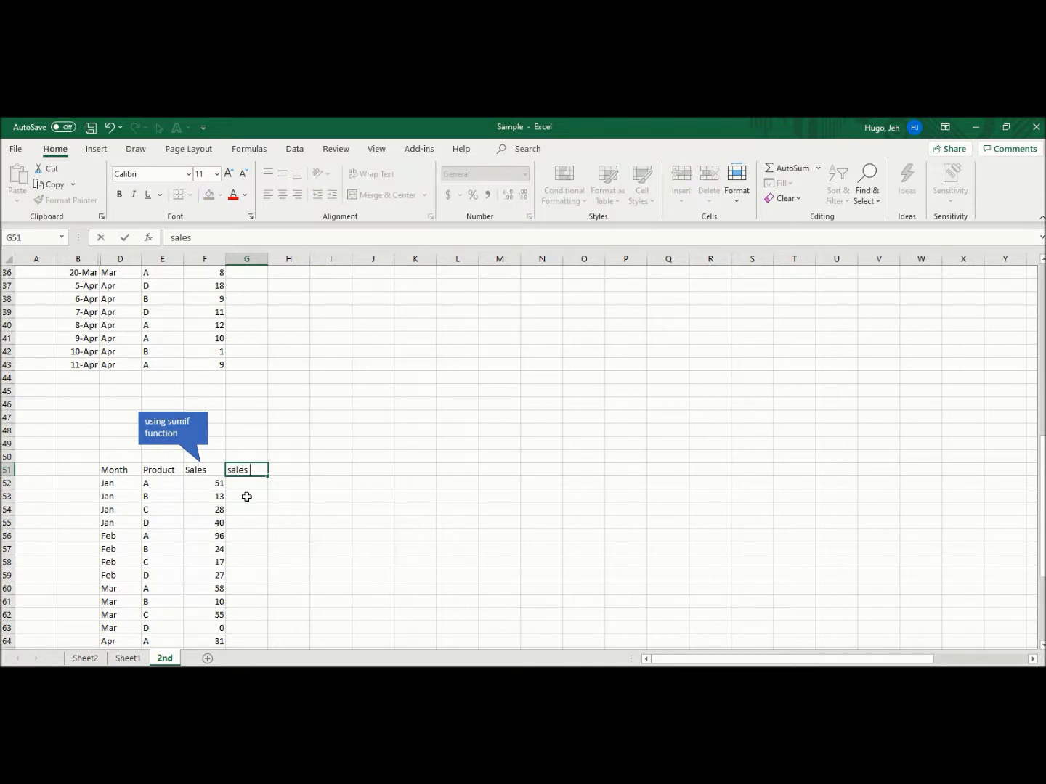
pyautogui.write(' using sumifs')
pyautogui.click(213, 470)
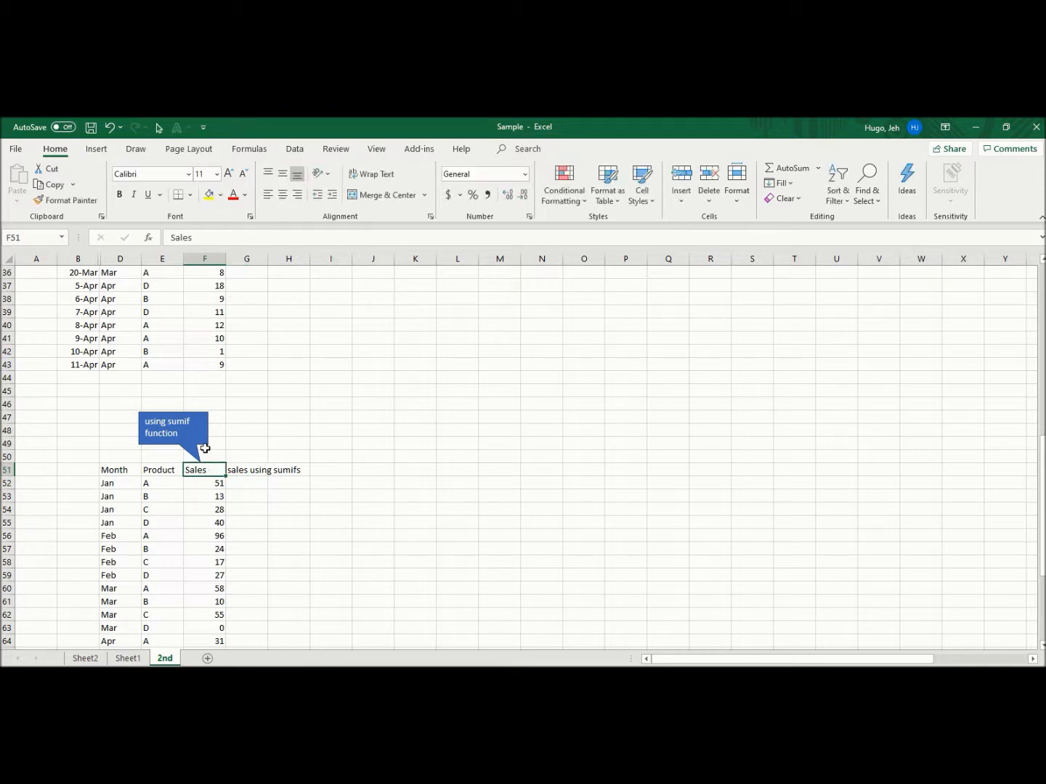
# Delete the speech bubble callout and rename the summary's Sales header in F51 to "Sales using sumif"
pyautogui.click(201, 448)
pyautogui.press('Delete')
pyautogui.click(212, 468)
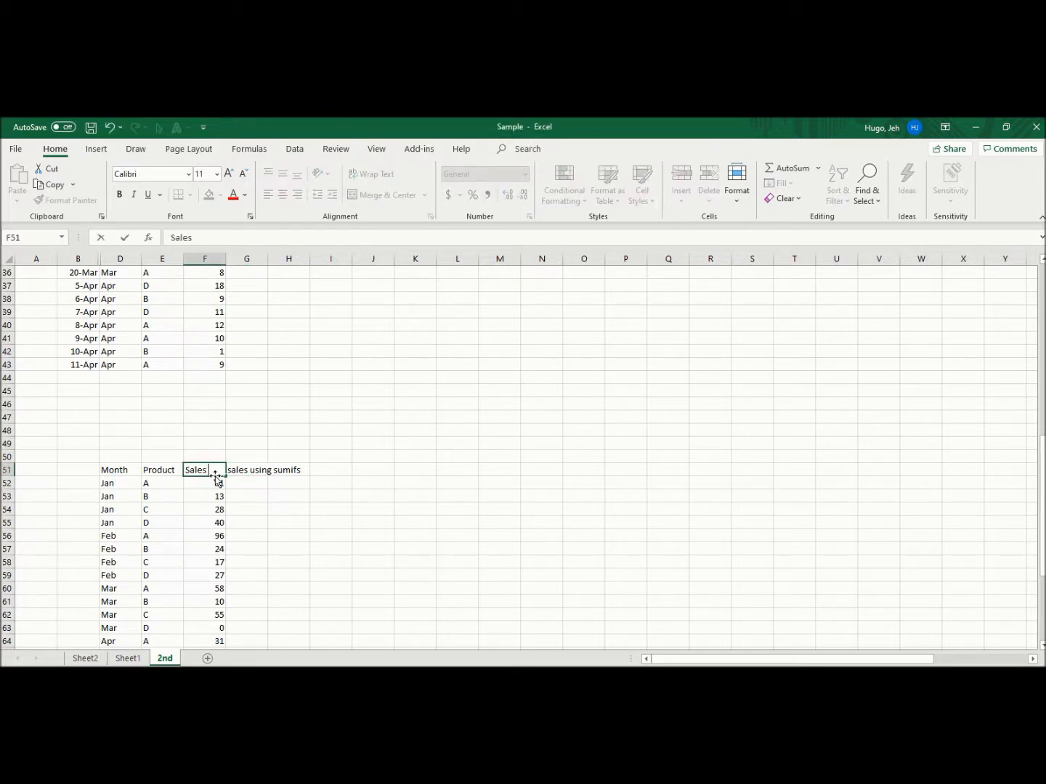
pyautogui.write('using sumif')
pyautogui.press('Return')
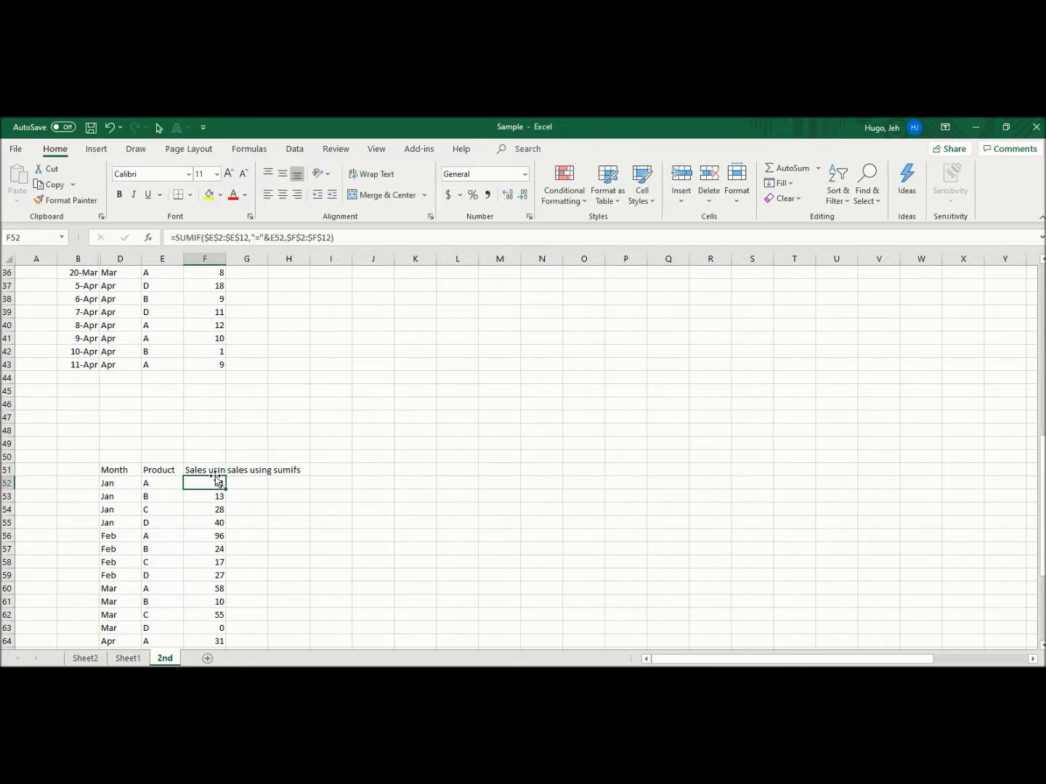
# Autofit the widths of columns F and G to their headers
pyautogui.doubleClick(225, 259)
pyautogui.doubleClick(302, 259)
pyautogui.click(275, 455)
# Examine the SUMIF formulas in column F of the summary, comparing the ranges used for the Jan and Feb rows
pyautogui.click(187, 485)
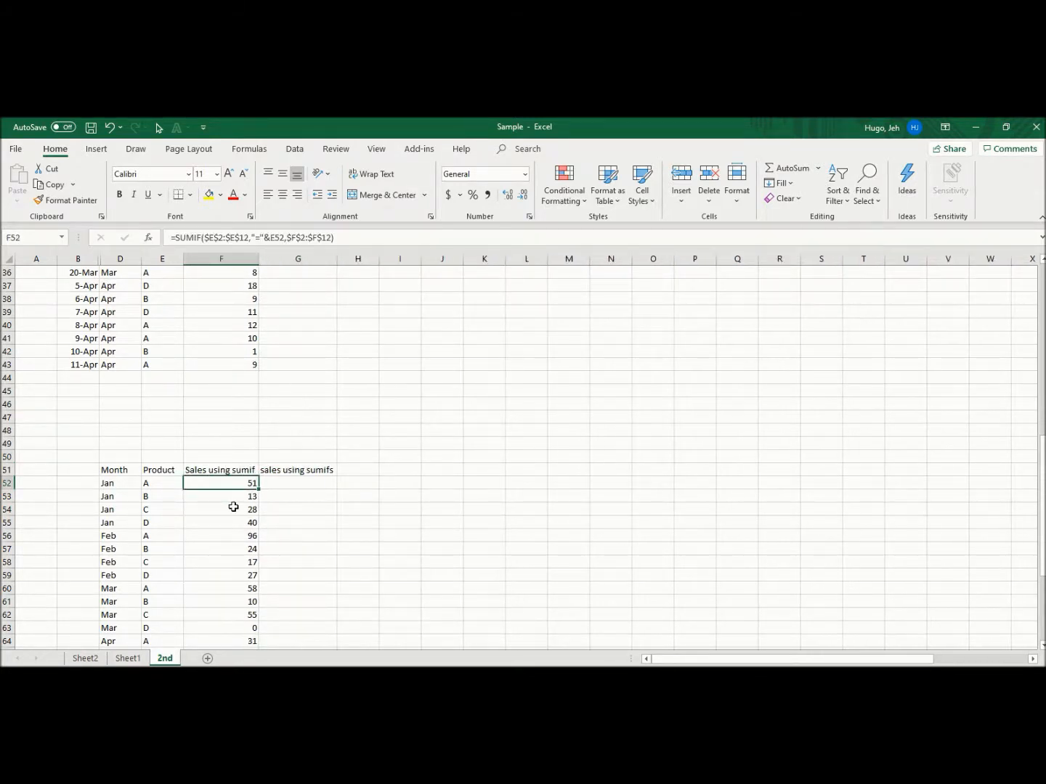
pyautogui.press('Down')
pyautogui.press('Down')
pyautogui.press('Down')
pyautogui.press('Down')
pyautogui.press('Down')
pyautogui.press('Down')
pyautogui.press('Down')
pyautogui.press('Down')
pyautogui.press('Down')
pyautogui.press('Down')
pyautogui.press('Down')
pyautogui.press('Down')
pyautogui.press('Down')
pyautogui.press('Down')
pyautogui.press('Down')
pyautogui.press('Down')
pyautogui.press('Down')
pyautogui.press('Down')
pyautogui.press('Down')
pyautogui.press('Down')
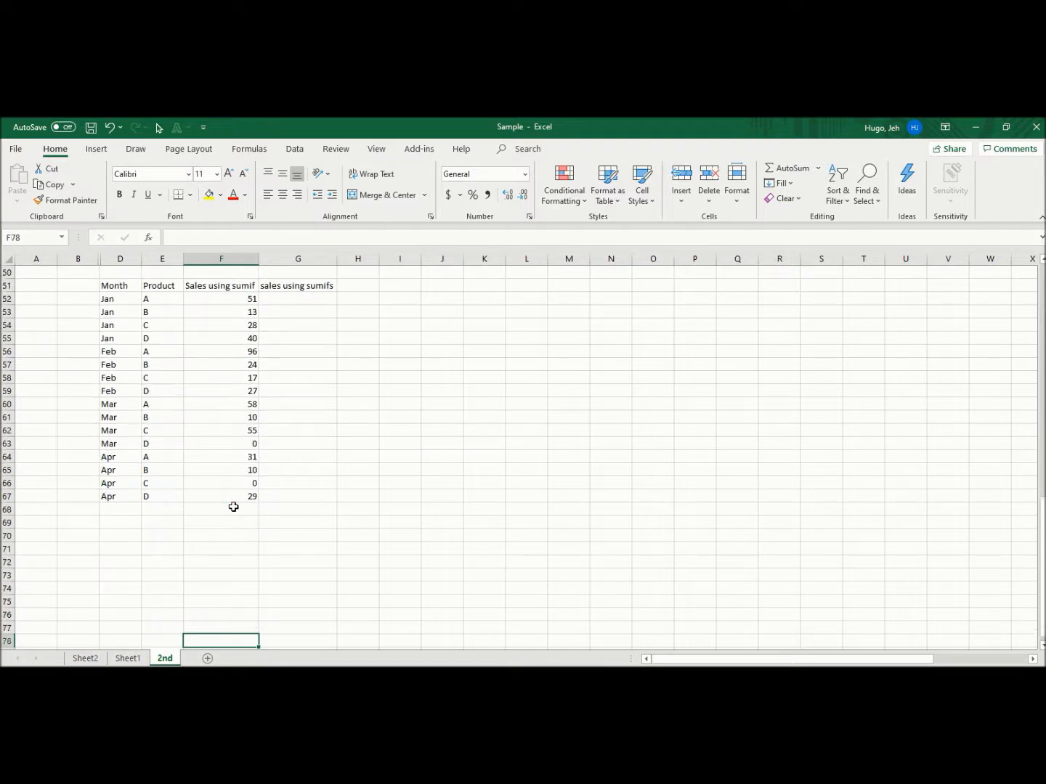
pyautogui.press('Up')
pyautogui.press('Up')
pyautogui.press('Up')
pyautogui.press('Up')
pyautogui.press('Up')
pyautogui.press('Up')
pyautogui.press('Up')
pyautogui.press('Up')
pyautogui.press('Up')
pyautogui.press('Up')
pyautogui.press('Up')
pyautogui.press('Up')
pyautogui.press('Up')
pyautogui.press('Up')
pyautogui.press('Up')
pyautogui.press('Up')
pyautogui.press('Up')
pyautogui.press('Up')
pyautogui.press('Up')
pyautogui.press('Up')
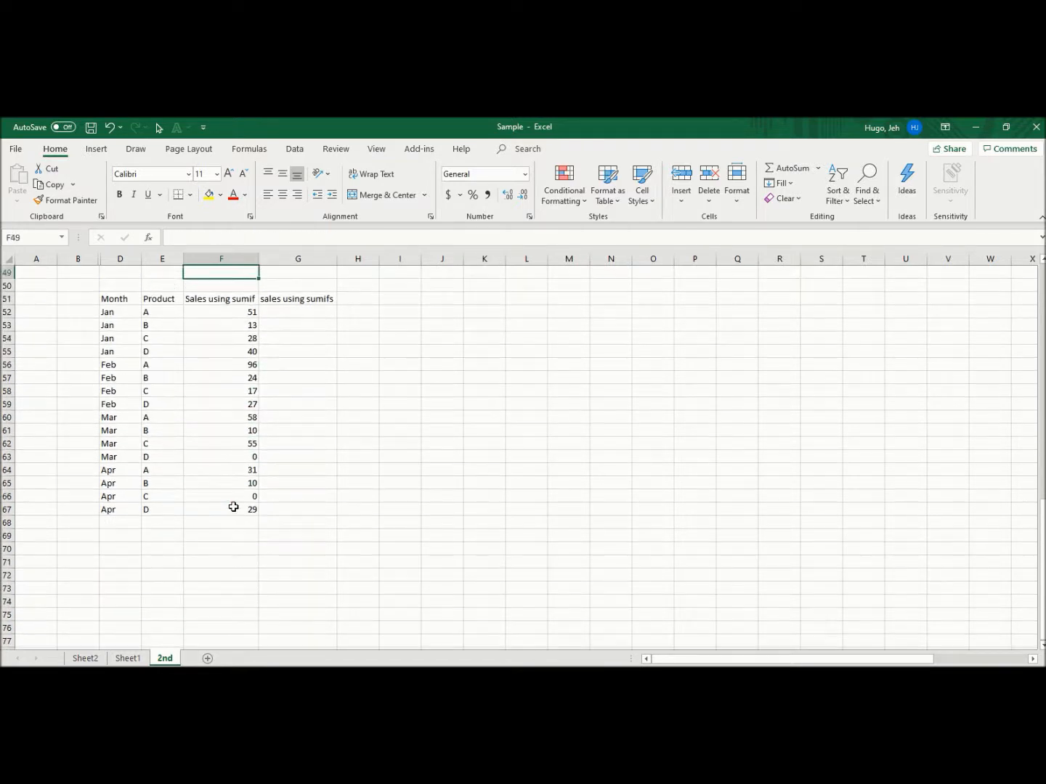
pyautogui.press('Down')
pyautogui.press('Down')
pyautogui.press('Down')
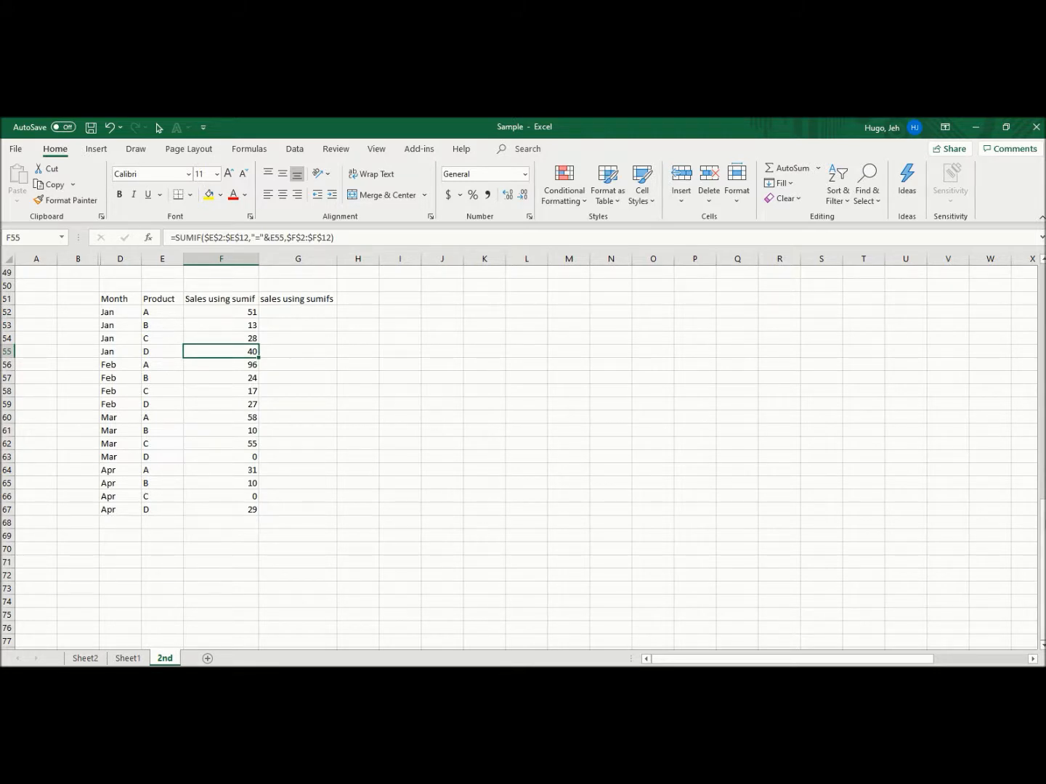
pyautogui.scroll(1, 523, 463)
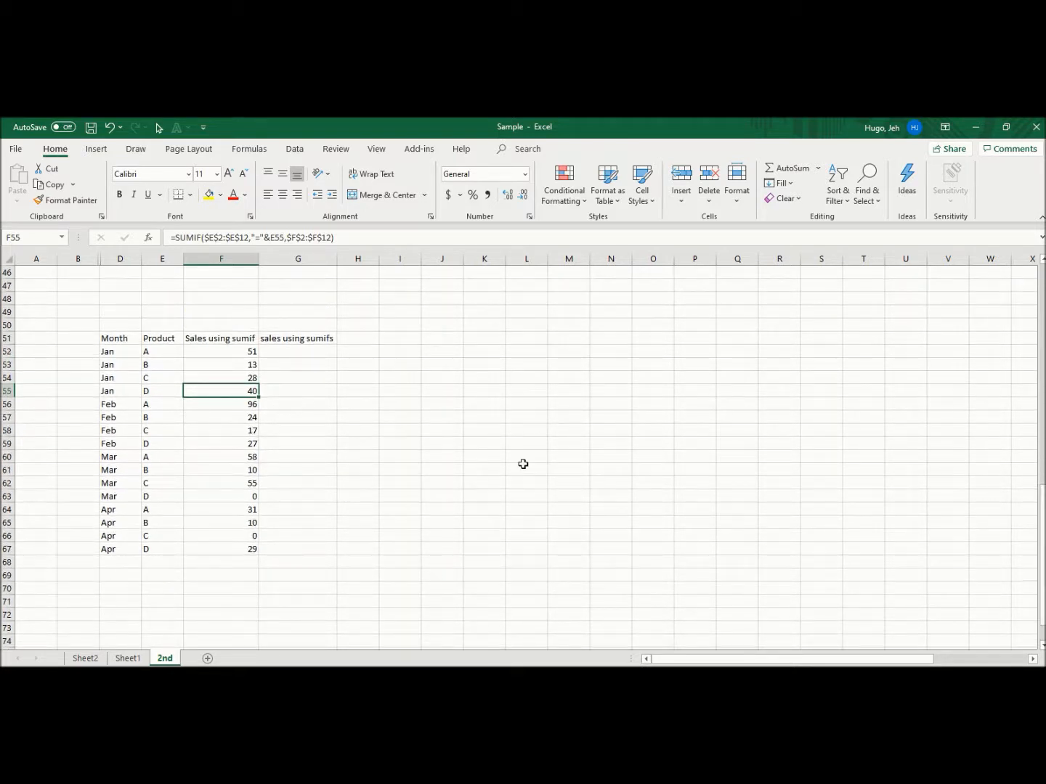
pyautogui.click(231, 354)
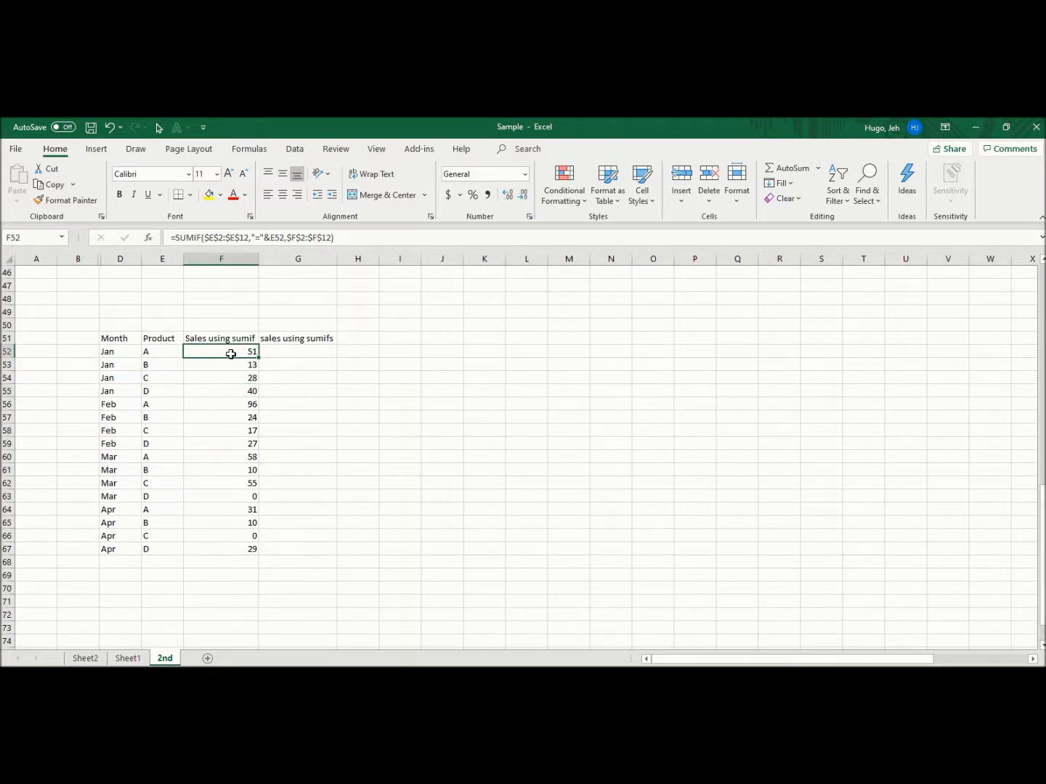
pyautogui.click(220, 376)
pyautogui.click(212, 389)
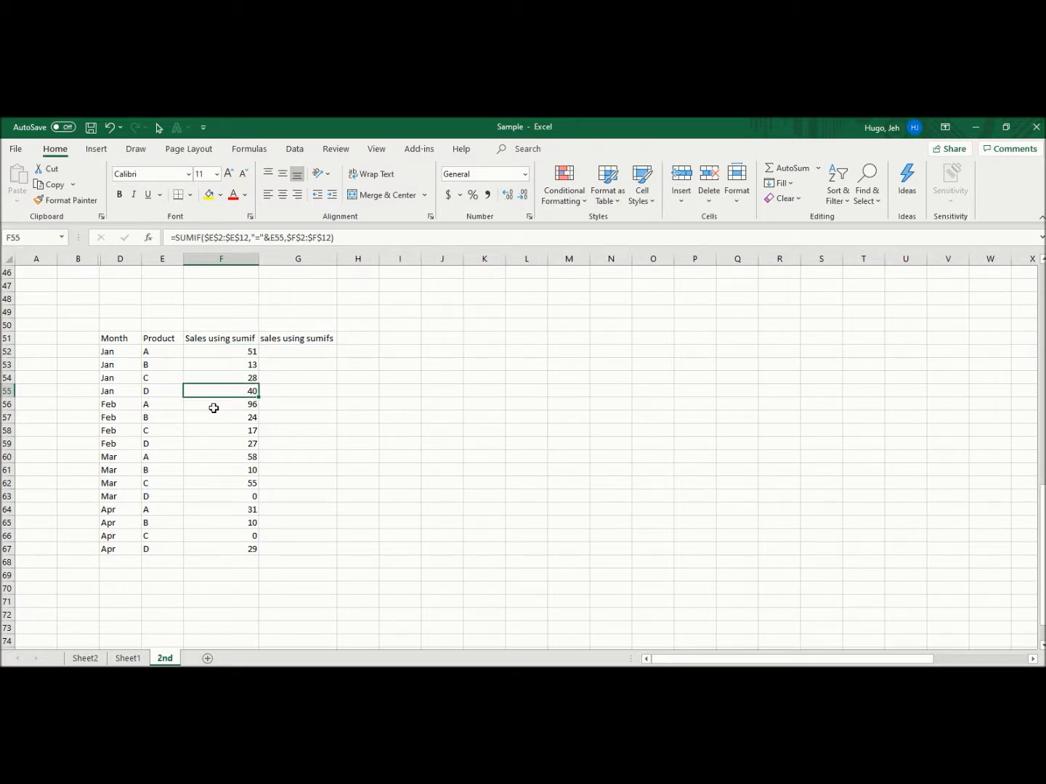
pyautogui.click(214, 408)
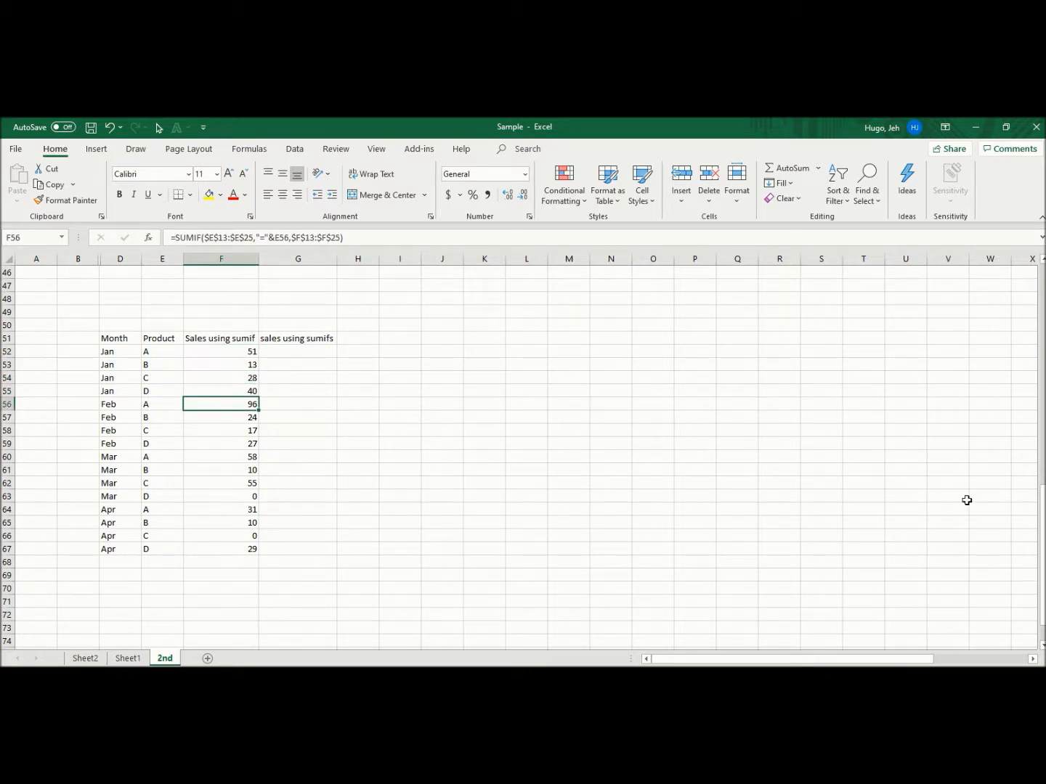
# Start a SUMIFS formula in G52 with the sales data F2:F43 as its sum range
pyautogui.moveTo(1042, 504)
pyautogui.mouseDown()
pyautogui.moveTo(1041, 368)
pyautogui.moveTo(1042, 483)
pyautogui.mouseUp()
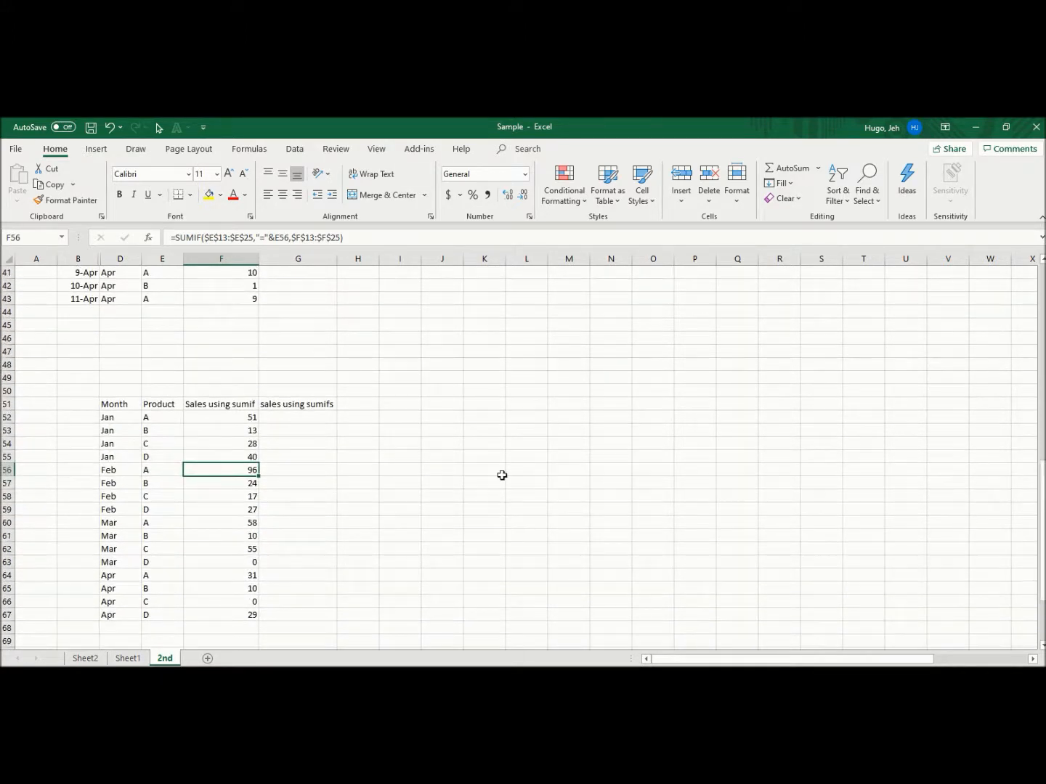
pyautogui.click(290, 418)
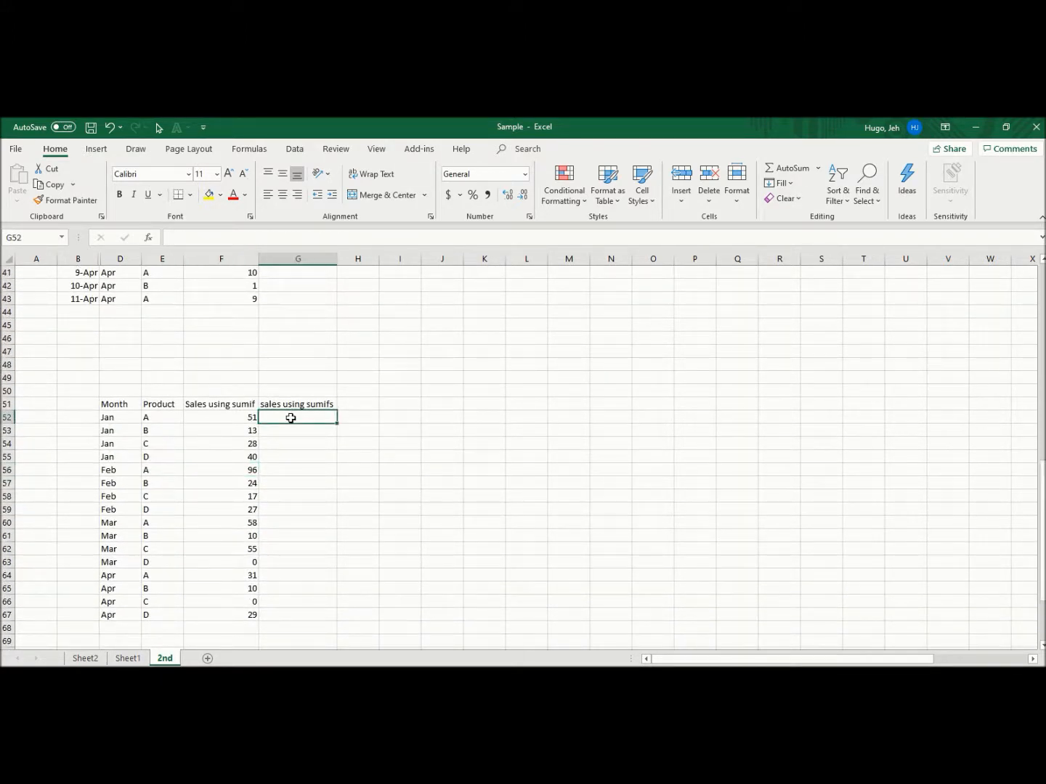
pyautogui.write('=sumi')
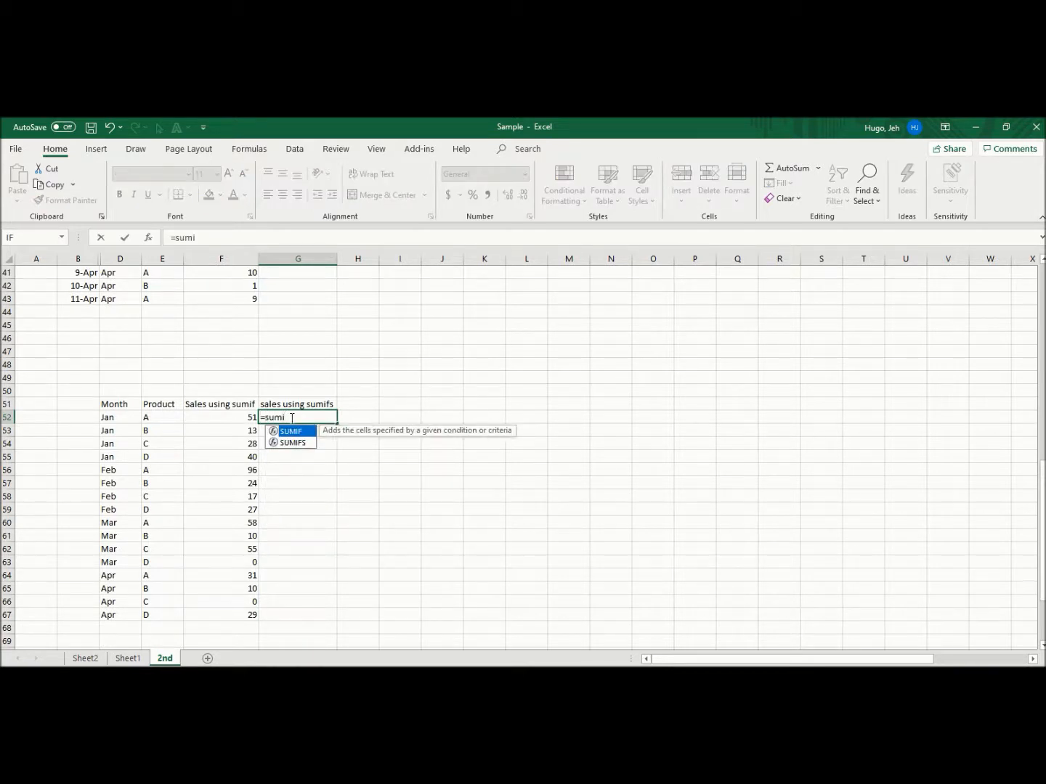
pyautogui.write('fs')
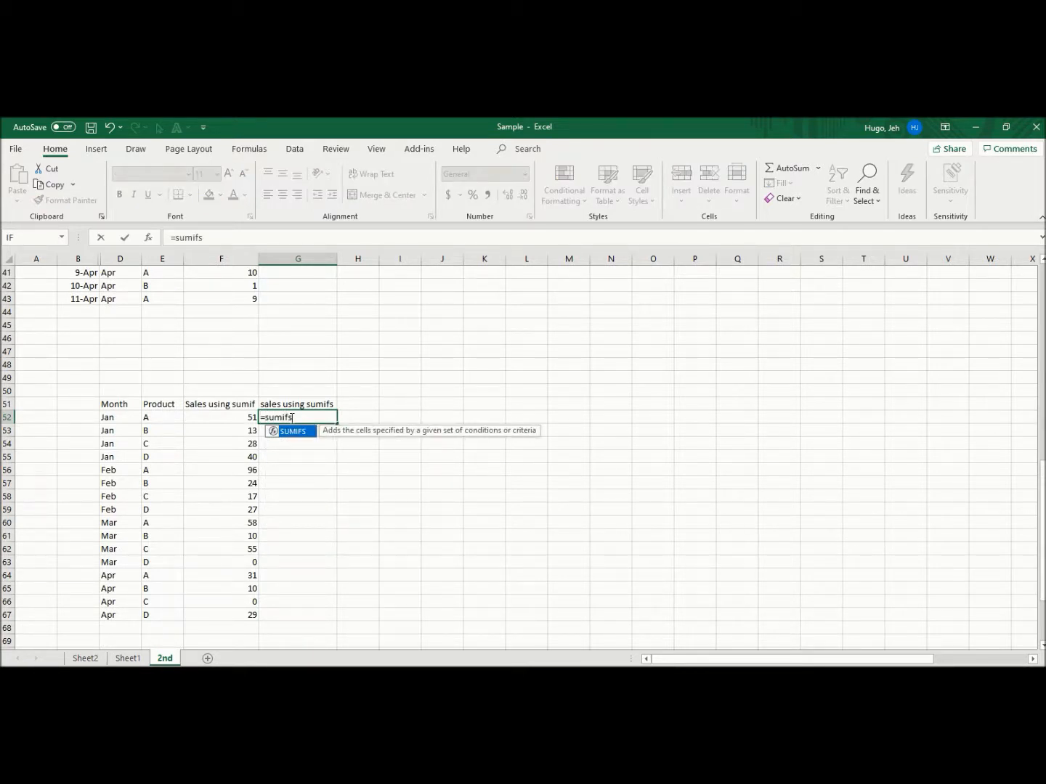
pyautogui.write('(')
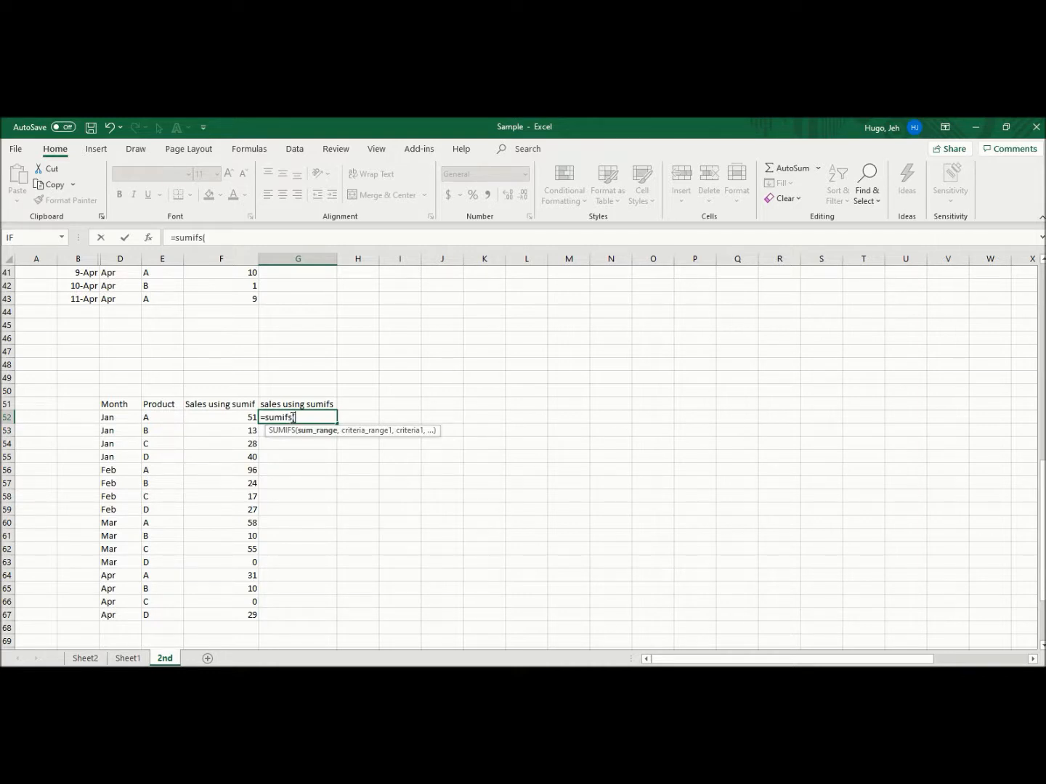
pyautogui.moveTo(1043, 533); pyautogui.dragTo(987, 303)
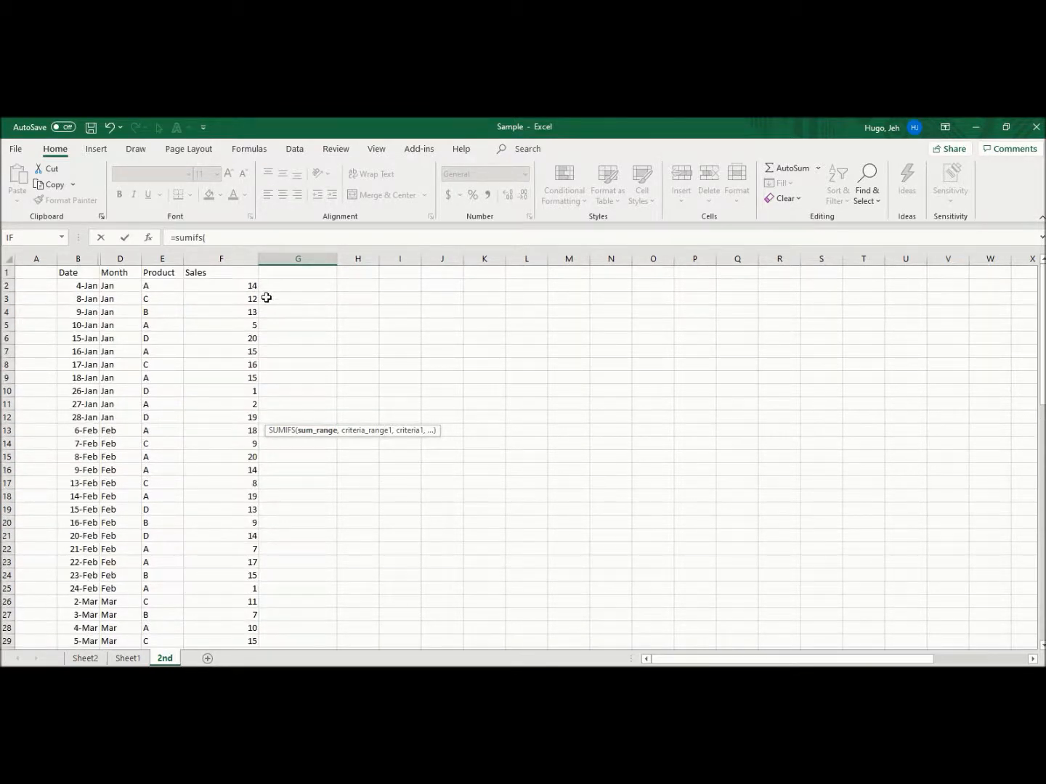
pyautogui.click(245, 284)
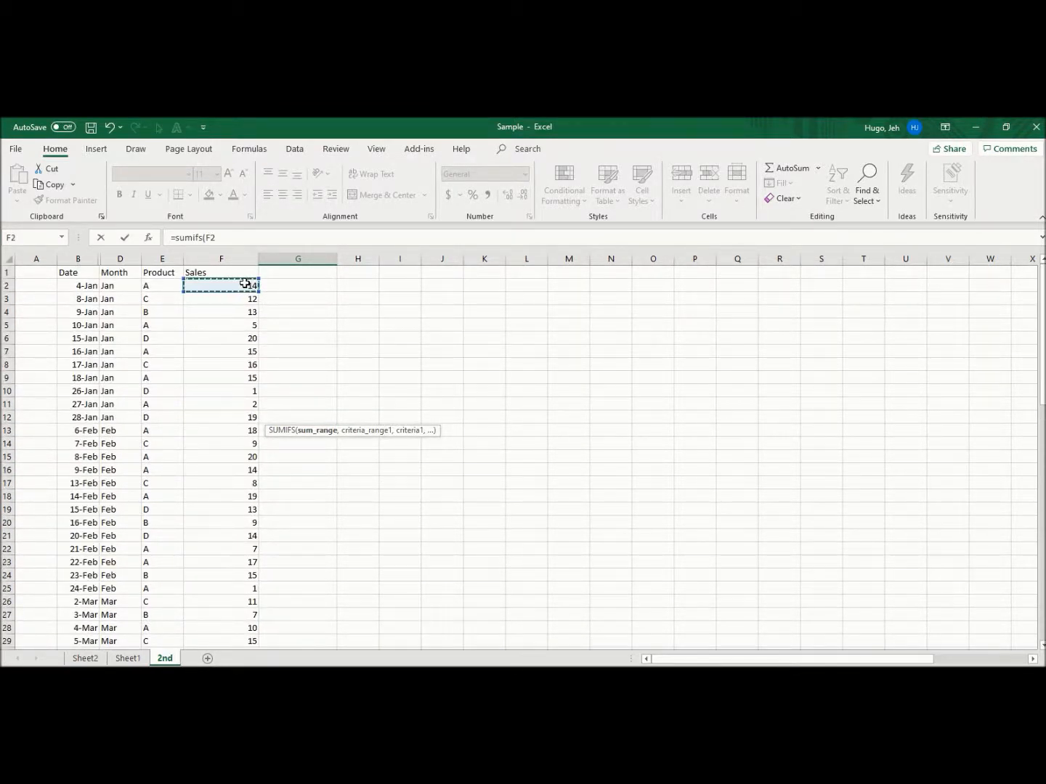
pyautogui.hotkey('shift', 'Down')
pyautogui.hotkey('shift', 'Down')
pyautogui.hotkey('shift', 'Down')
pyautogui.hotkey('shift', 'Down')
pyautogui.hotkey('shift', 'Down')
pyautogui.hotkey('shift', 'Down')
pyautogui.hotkey('shift', 'Down')
pyautogui.hotkey('shift', 'Down')
pyautogui.hotkey('shift', 'Down')
pyautogui.hotkey('shift', 'Down')
pyautogui.hotkey('shift', 'Down')
pyautogui.hotkey('shift', 'Down')
pyautogui.hotkey('shift', 'Down')
pyautogui.hotkey('shift', 'Down')
pyautogui.hotkey('shift', 'Down')
pyautogui.hotkey('shift', 'Down')
pyautogui.hotkey('shift', 'Down')
pyautogui.hotkey('shift', 'Down')
pyautogui.hotkey('shift', 'Down')
pyautogui.hotkey('shift', 'Down')
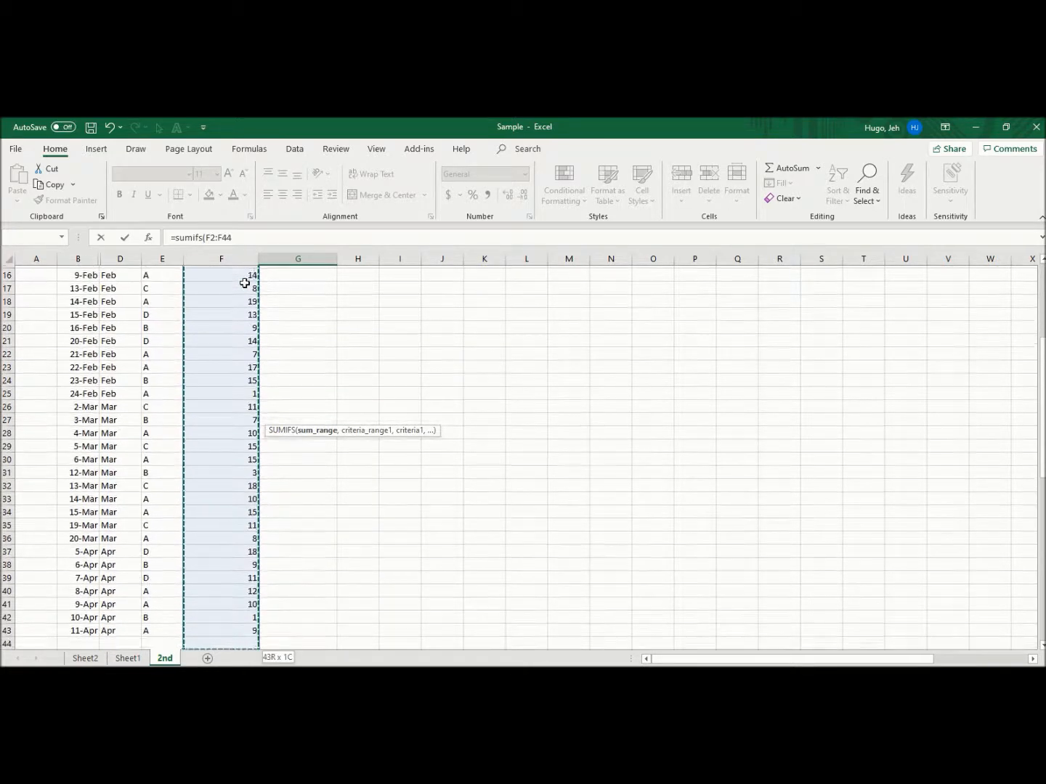
pyautogui.hotkey('shift', 'Up')
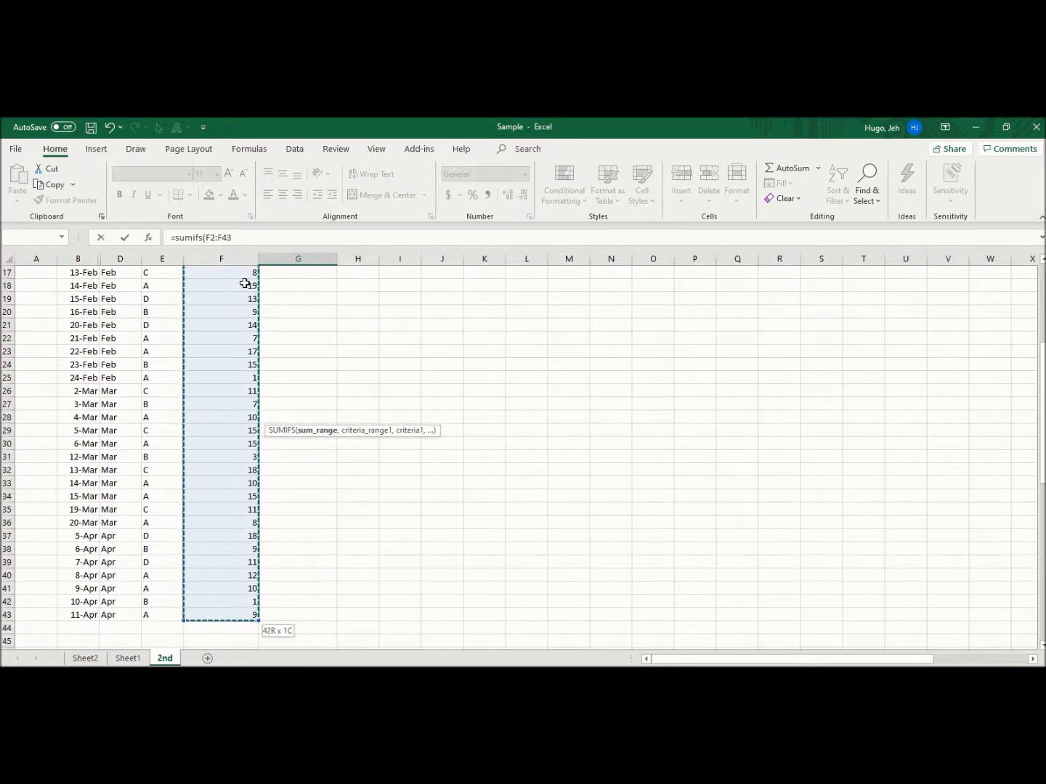
pyautogui.click(253, 238)
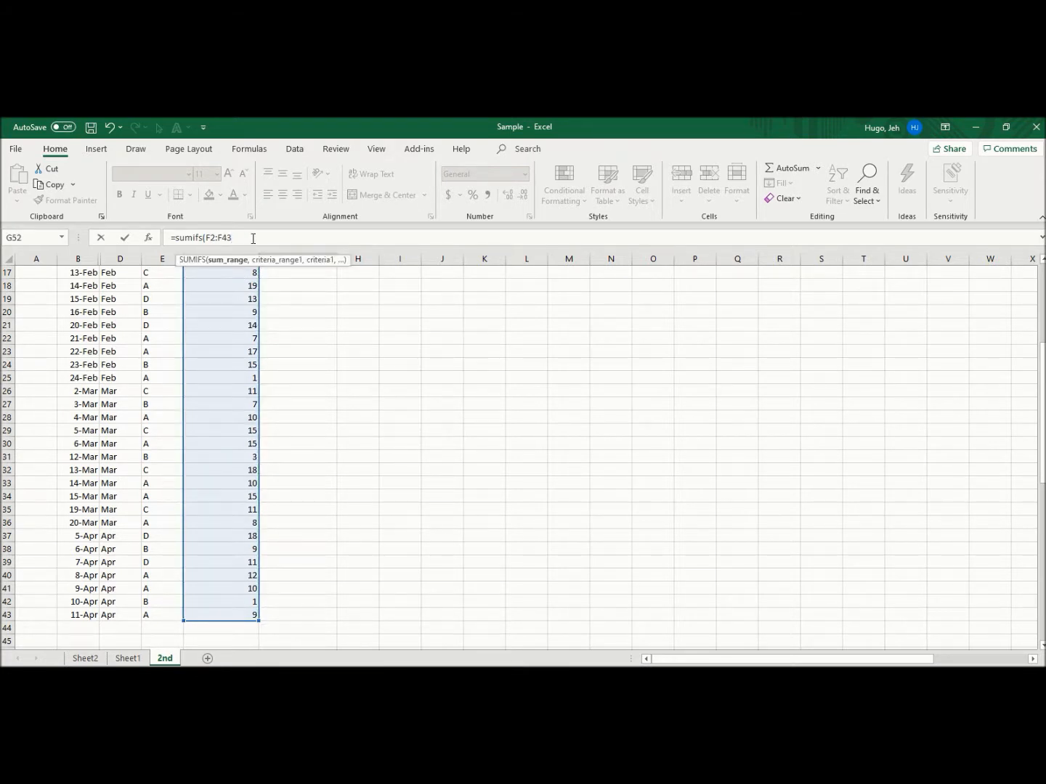
pyautogui.write(',')
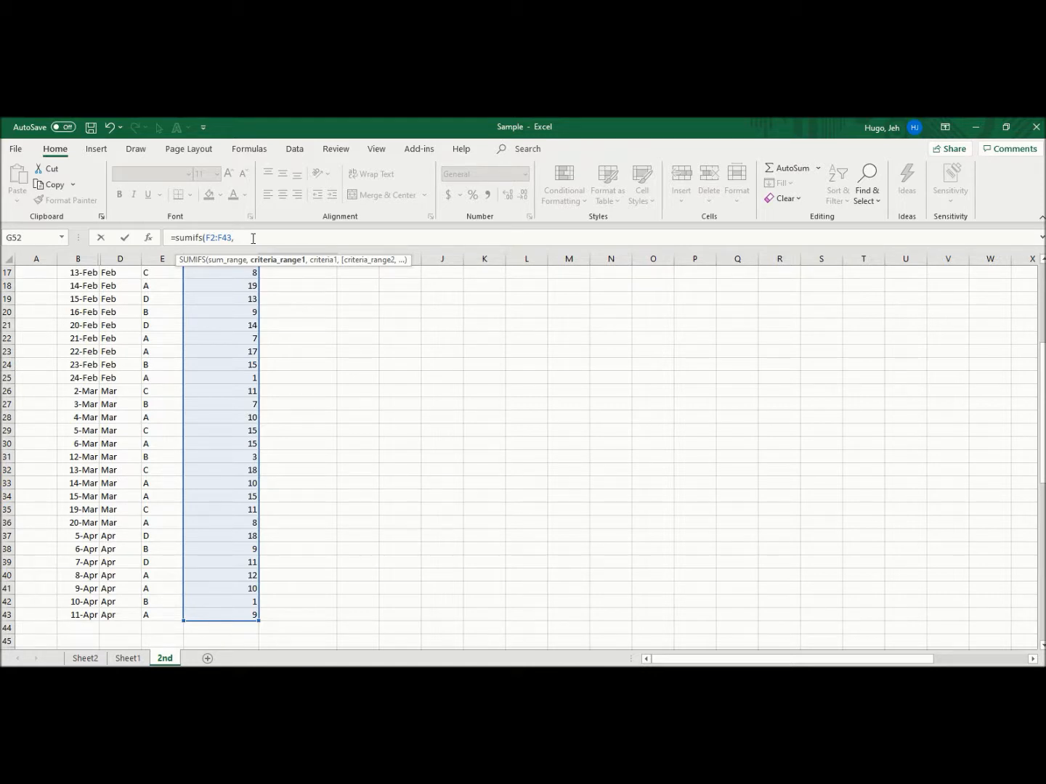
# Add the data's Month values D2:D43 as the first criteria range of the SUMIFS formula
pyautogui.press('Left')
pyautogui.press('Left')
pyautogui.press('Right')
pyautogui.press('Right')
pyautogui.moveTo(1042, 413); pyautogui.dragTo(1043, 334)
pyautogui.click(115, 286)
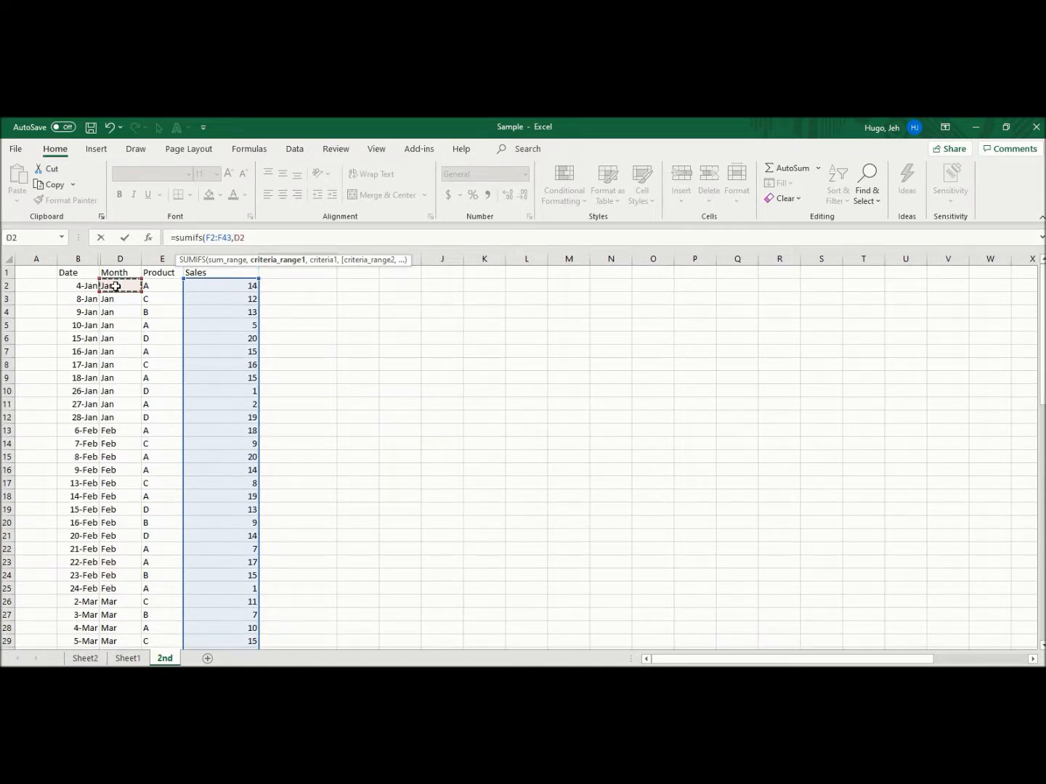
pyautogui.hotkey('ctrl', 'shift', 'Down')
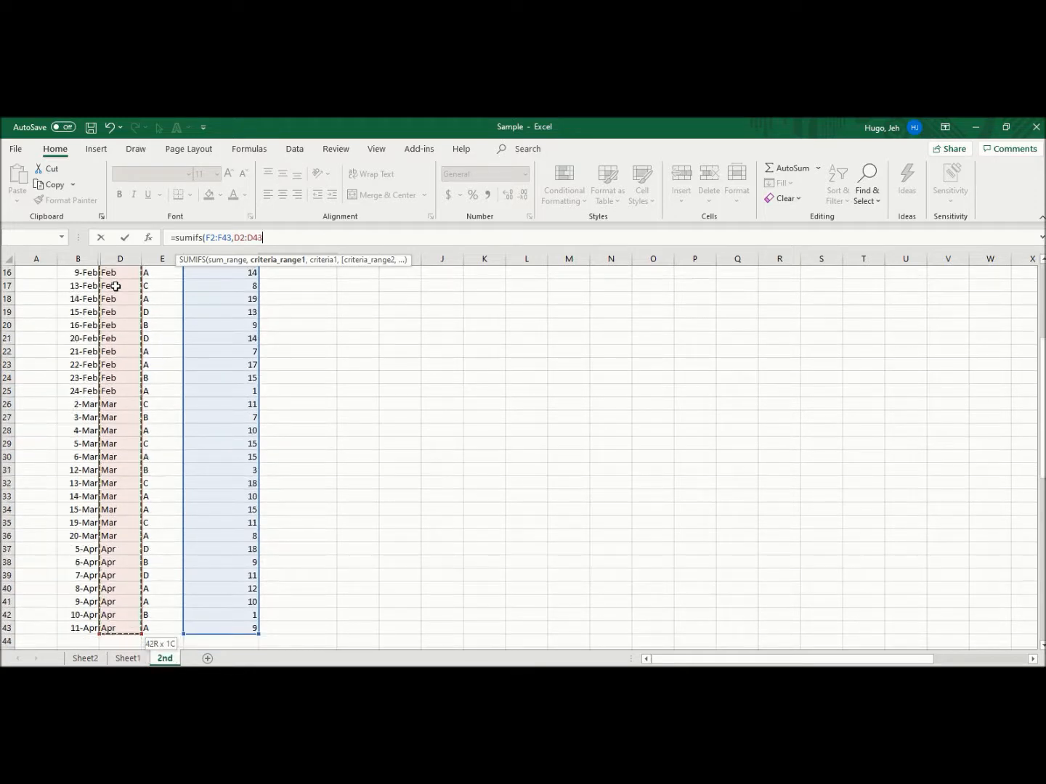
pyautogui.write(',')
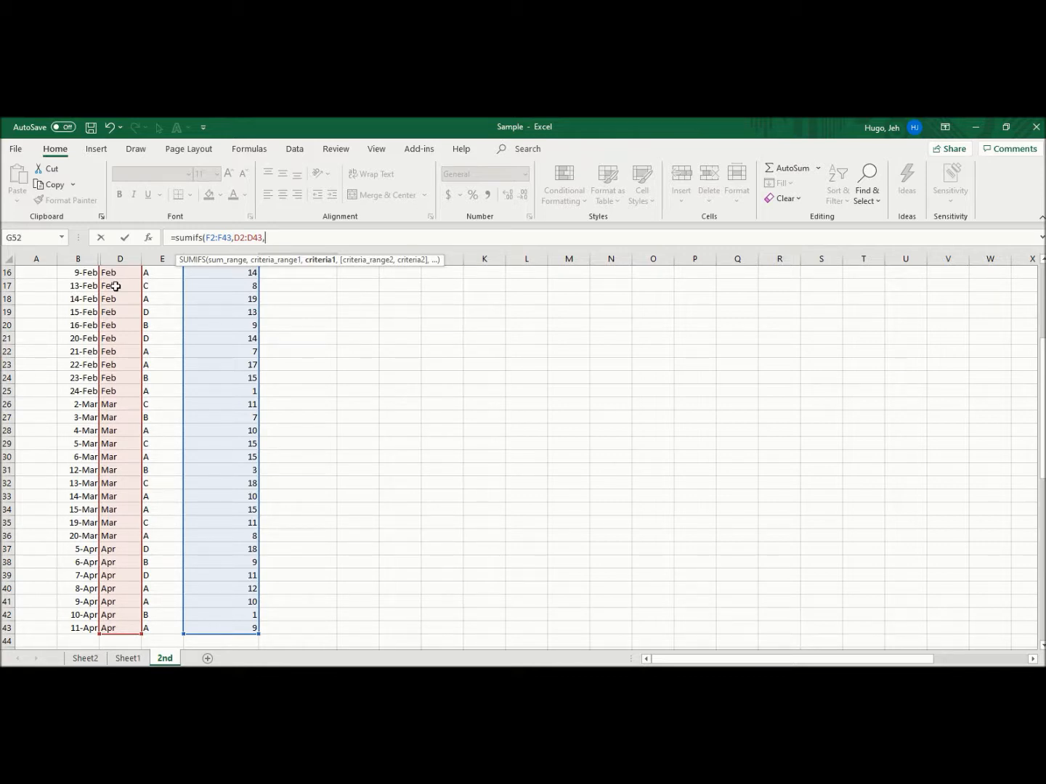
# Enter "="&D52 as the first criterion so the formula matches the summary row's month
pyautogui.write('"="&')
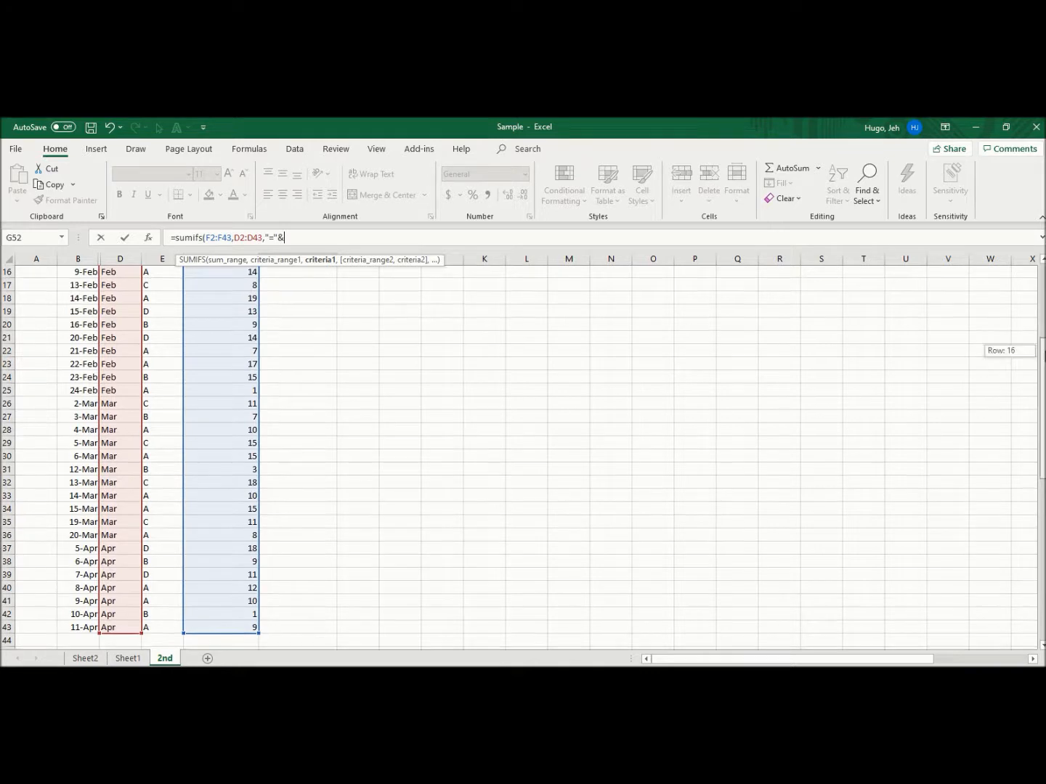
pyautogui.scroll(-7, 889, 442)
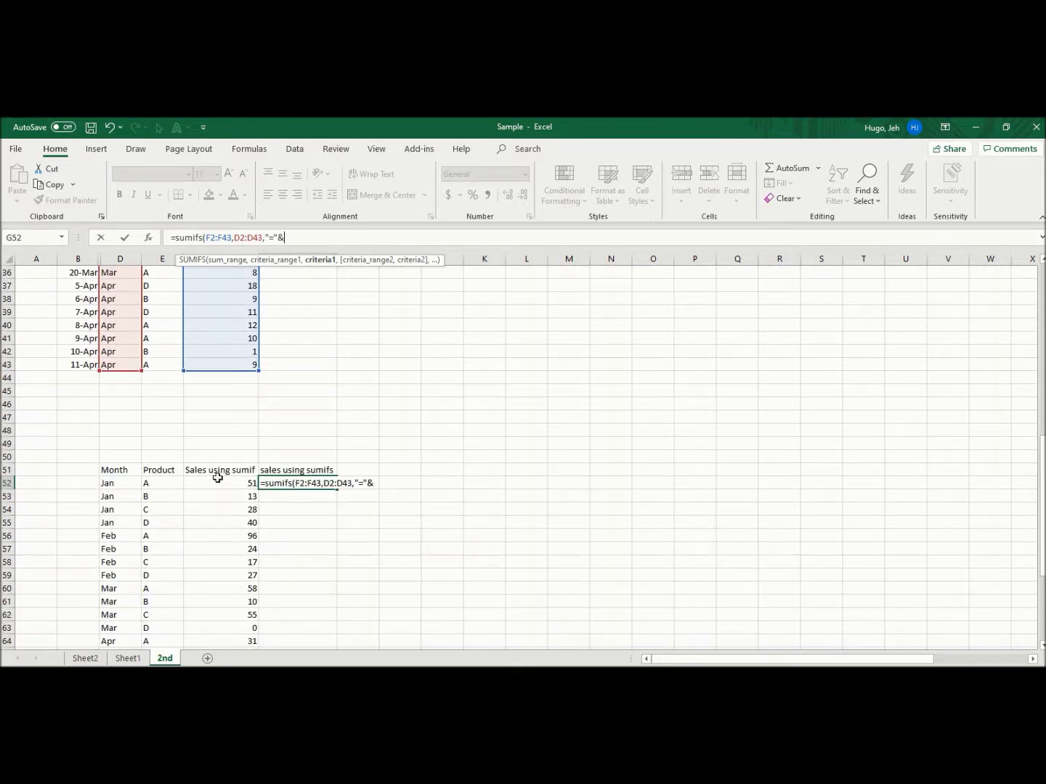
pyautogui.click(122, 483)
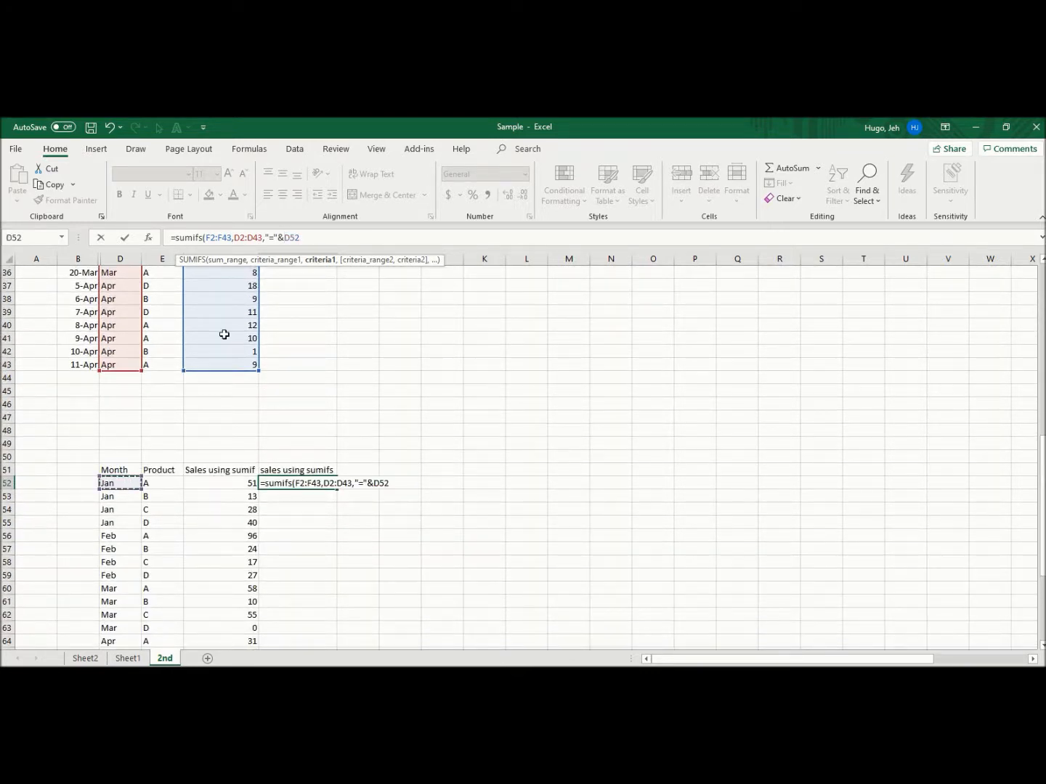
pyautogui.write(',')
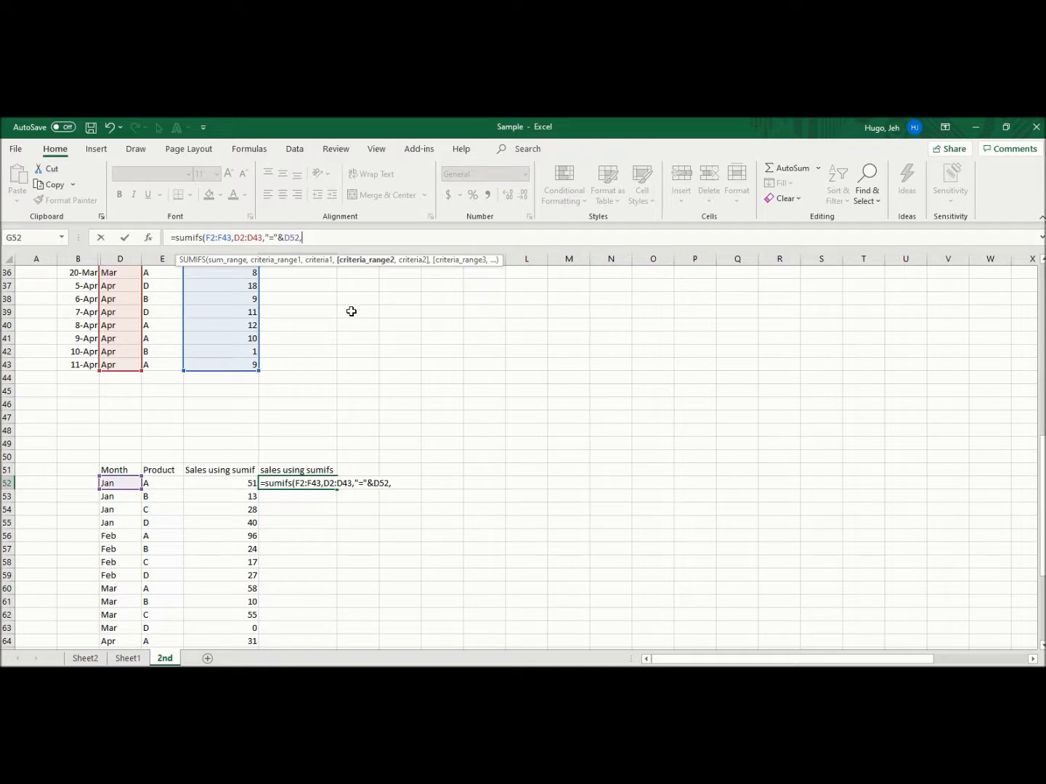
# Add the data's Product values E2:E43 as the second criteria range of the SUMIFS formula in G52
pyautogui.moveTo(1042, 483); pyautogui.dragTo(1029, 296)
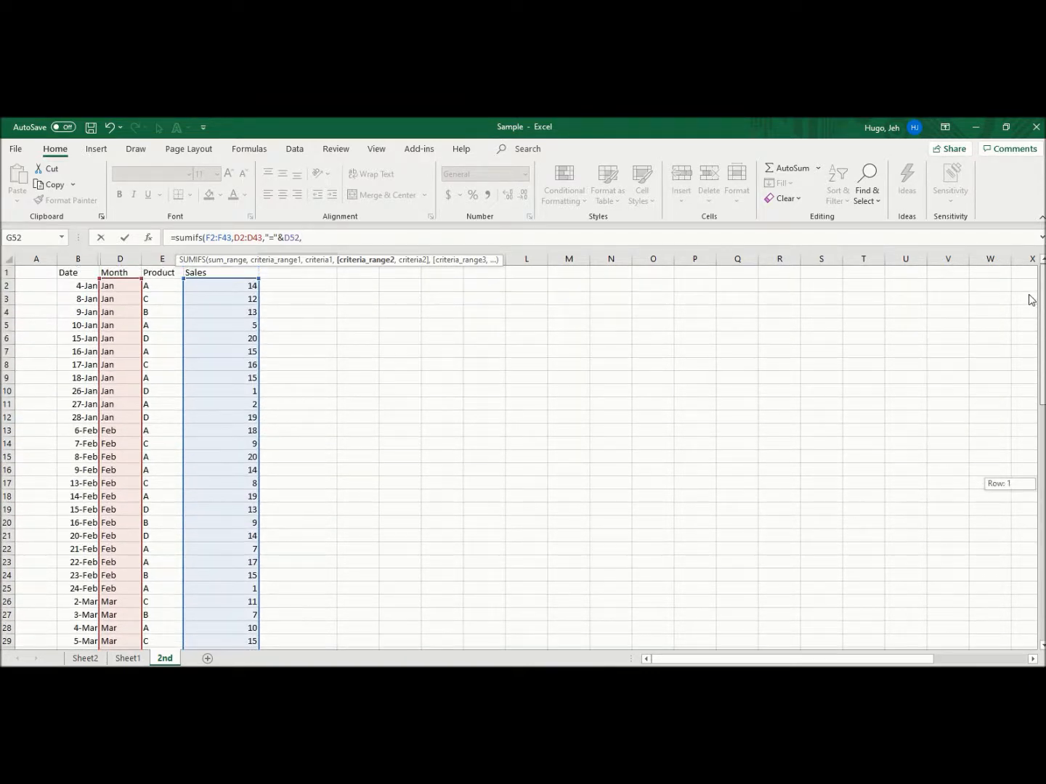
pyautogui.click(160, 285)
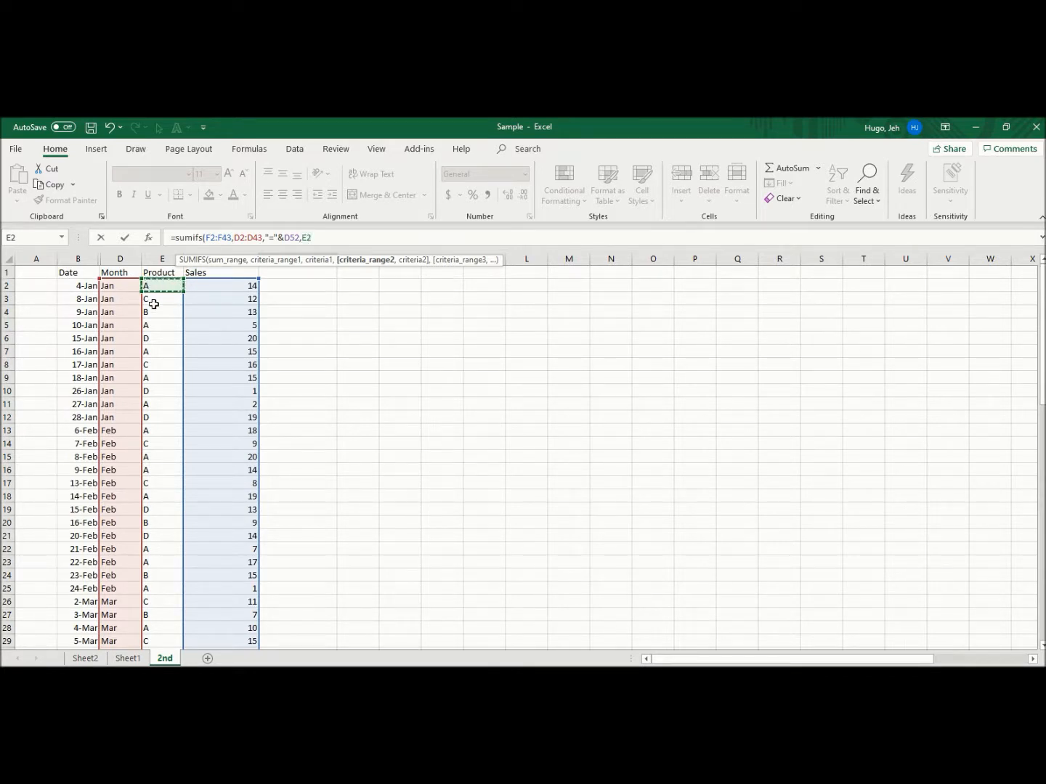
pyautogui.hotkey('ctrl', 'shift', 'Down')
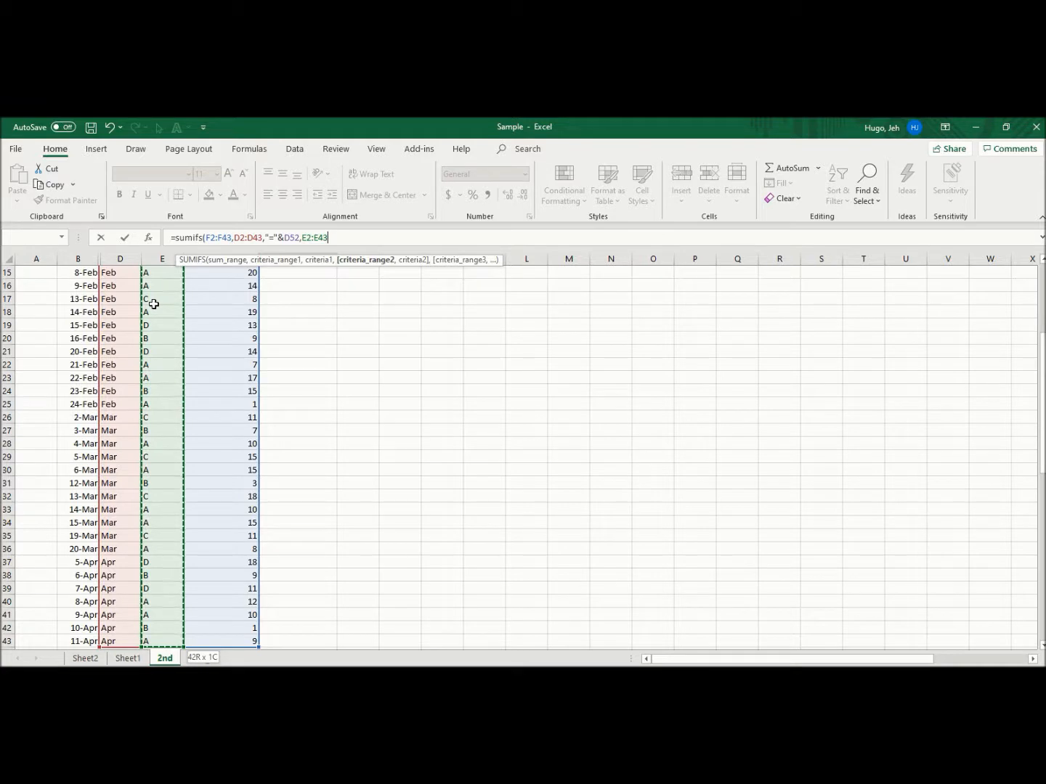
# Enter "="&E52 as the second criterion so the formula matches the summary row's product, and complete the SUMIFS formula in G52
pyautogui.write(',"')
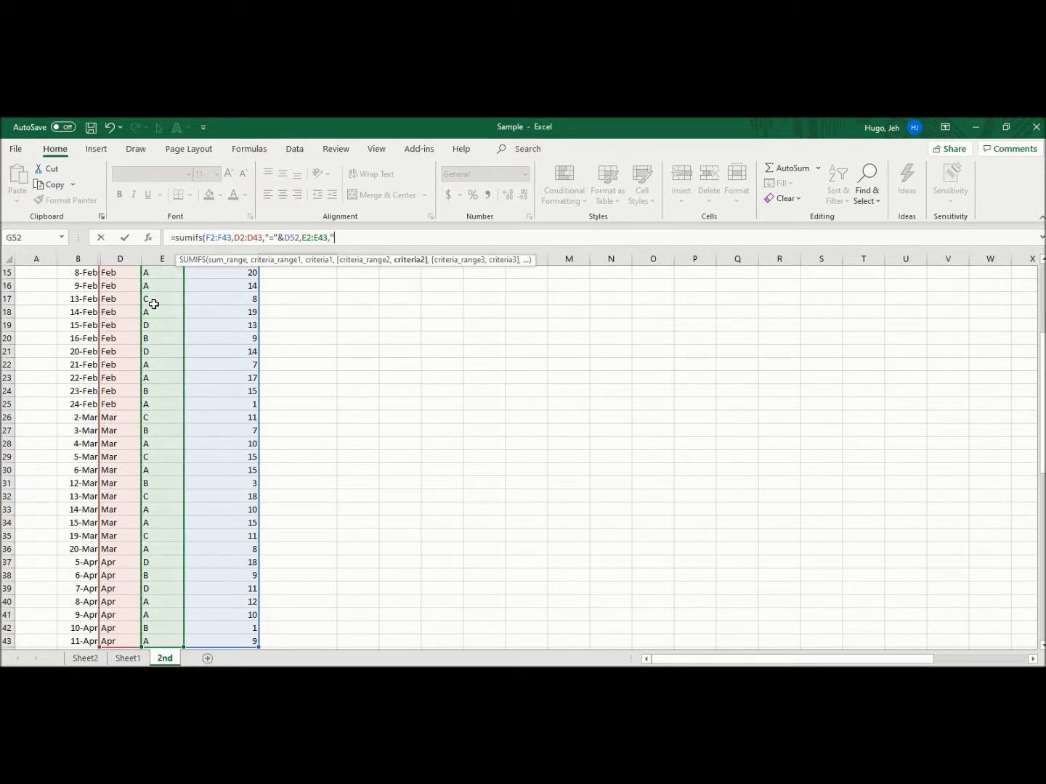
pyautogui.write('="&')
pyautogui.moveTo(1042, 411); pyautogui.dragTo(1042, 421)
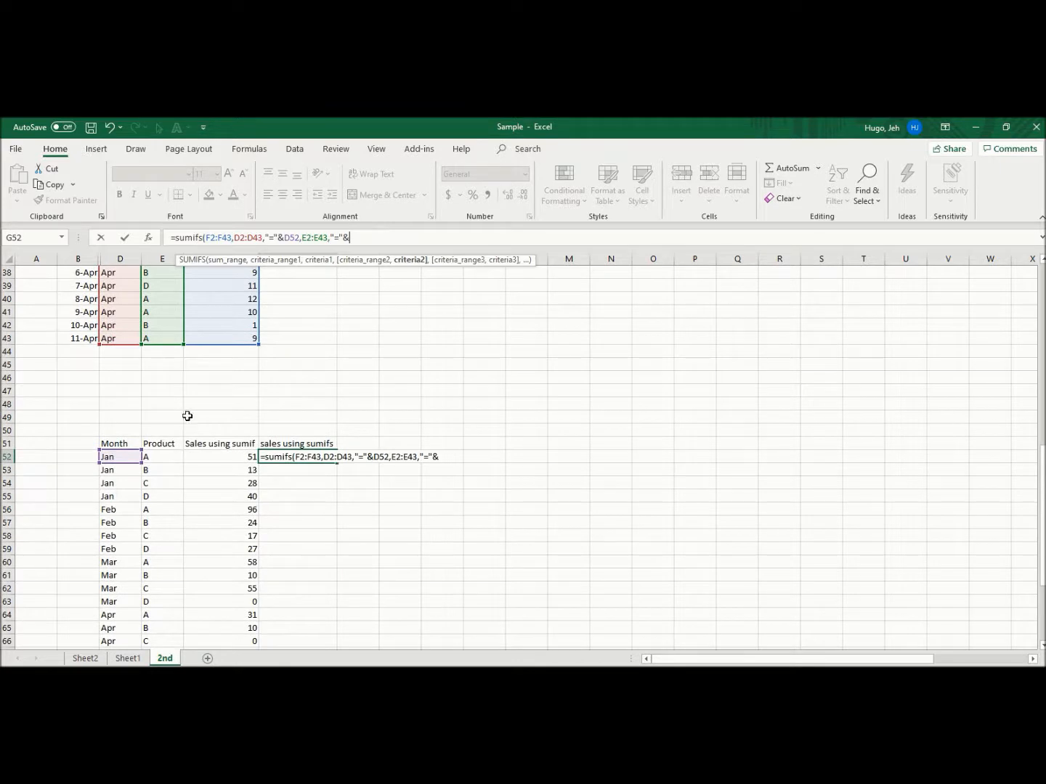
pyautogui.click(157, 456)
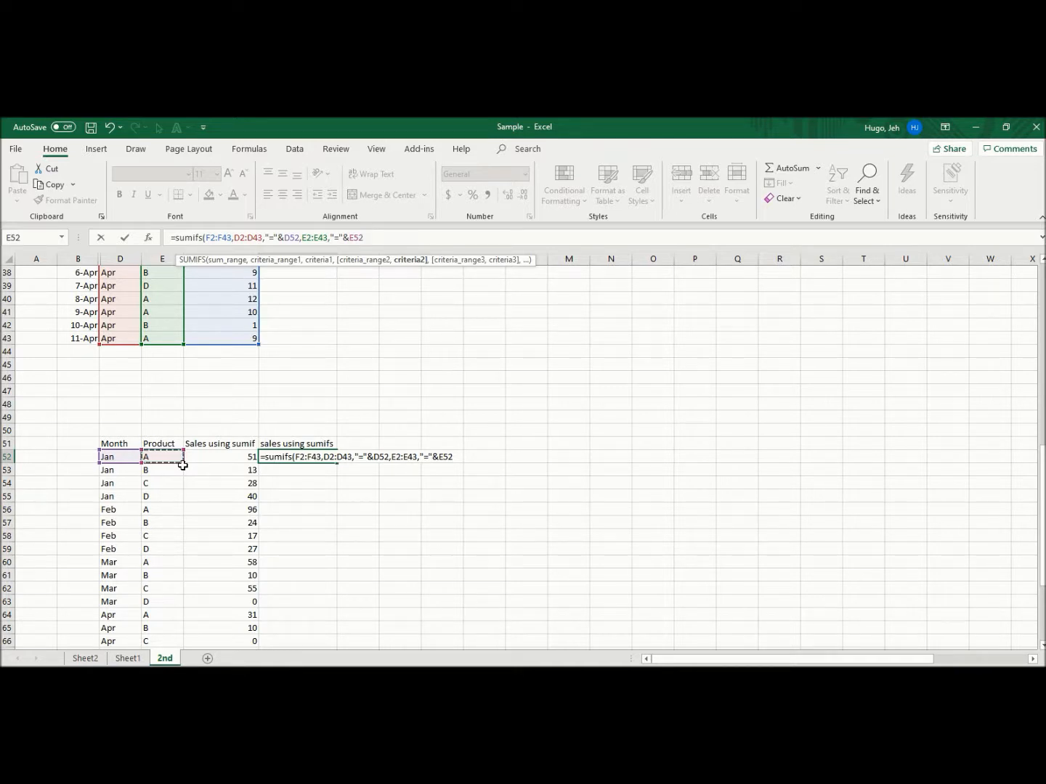
pyautogui.write(')')
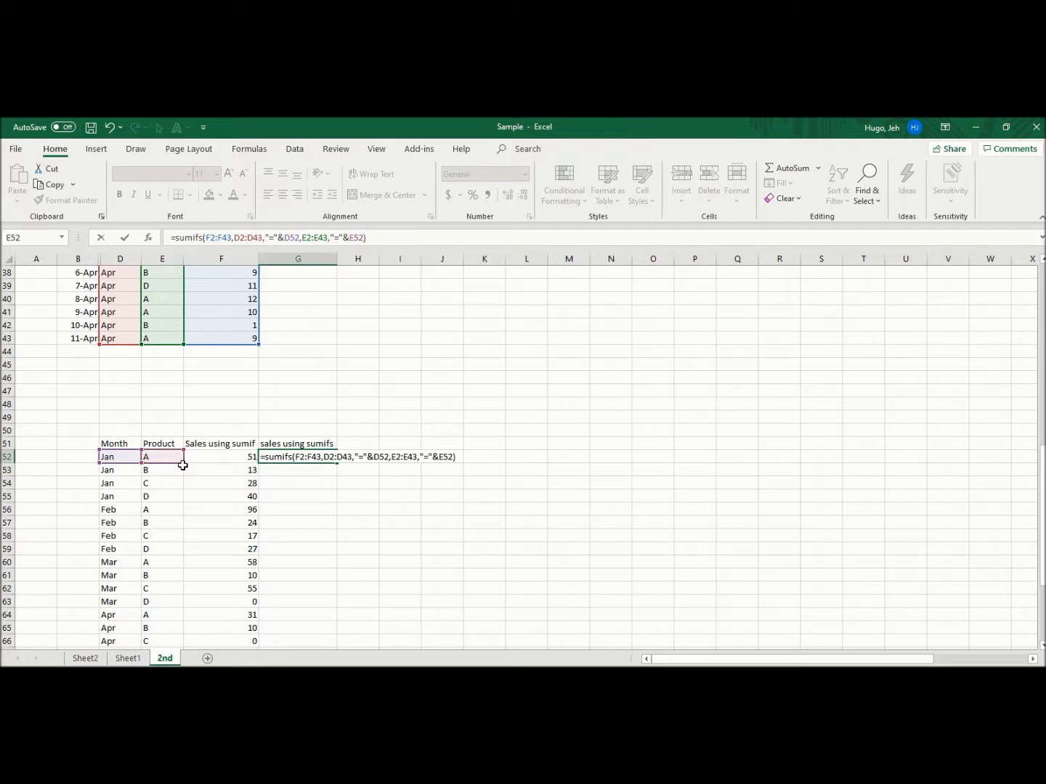
pyautogui.press('Return')
pyautogui.press('Up')
pyautogui.press('Left')
pyautogui.press('Right')
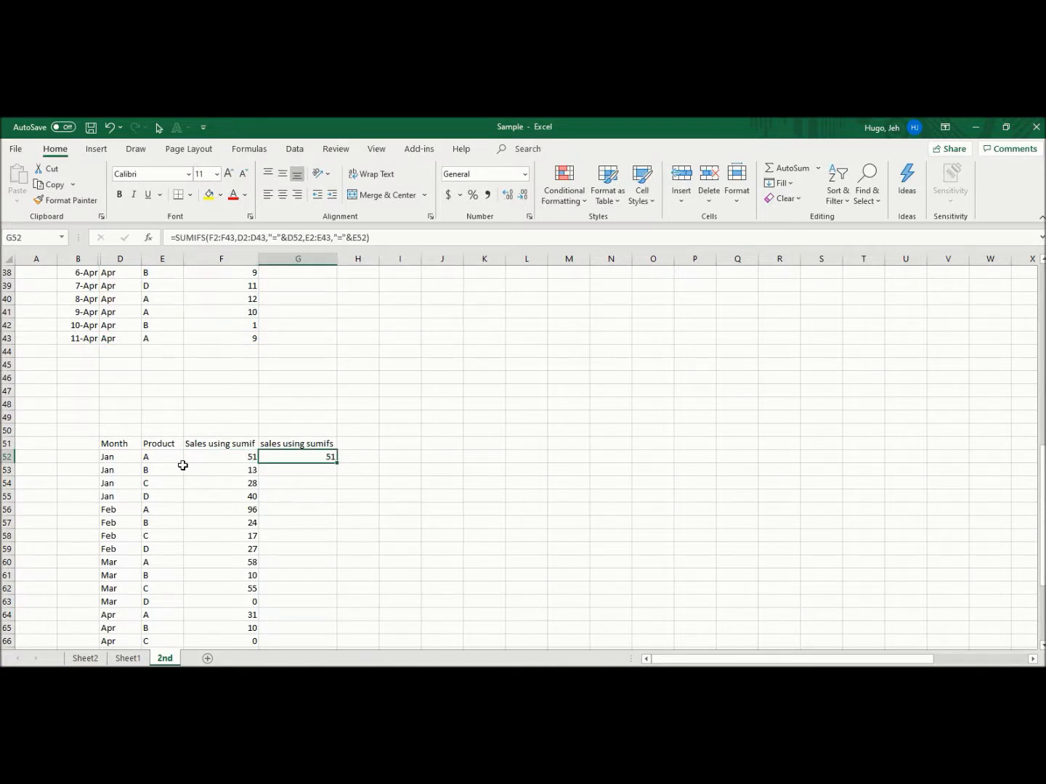
pyautogui.press('Left')
pyautogui.press('Right')
# Make the sum range in the G52 SUMIFS formula absolute as $F$2:$F$43
pyautogui.click(211, 238)
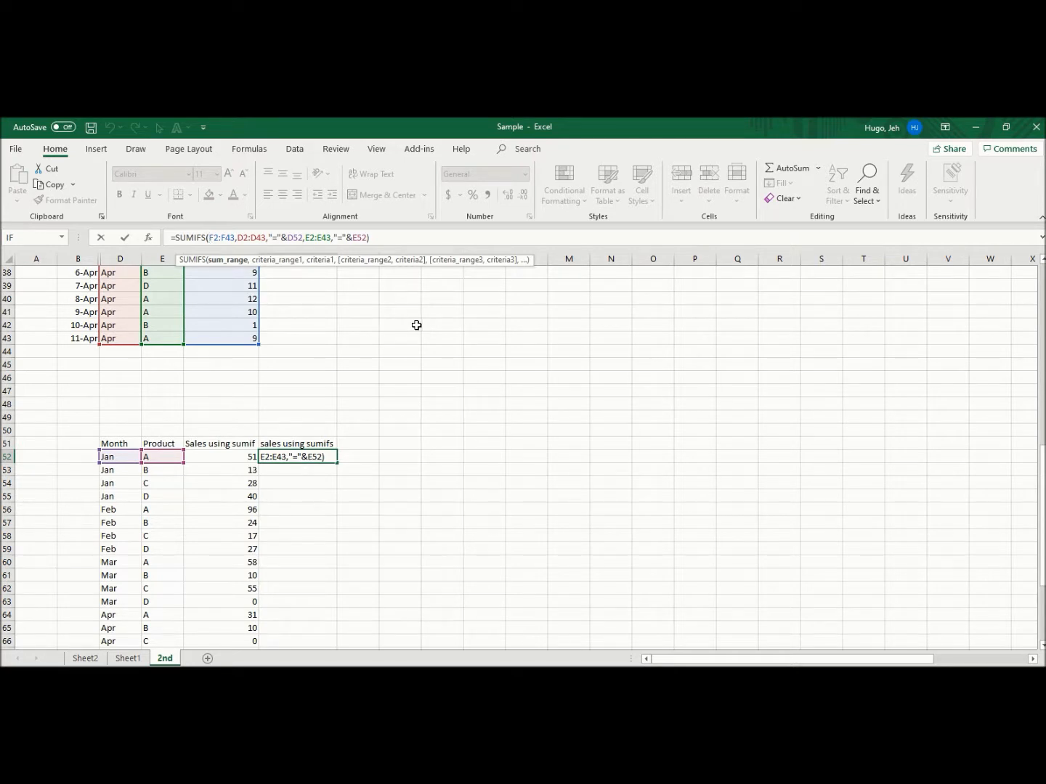
pyautogui.press('F4')
pyautogui.press('Right')
pyautogui.press('Right')
pyautogui.press('F4')
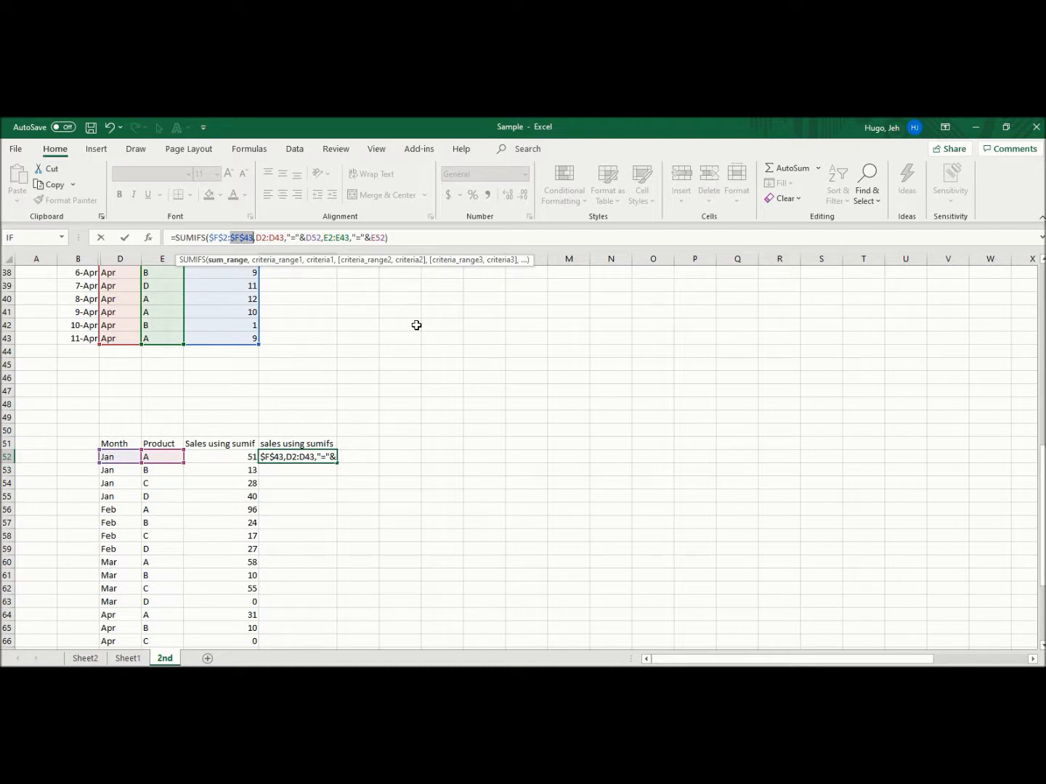
# Make the formula's first criteria range, the Month values, absolute as $D$2:$D$43
pyautogui.press('Right')
pyautogui.press('Right')
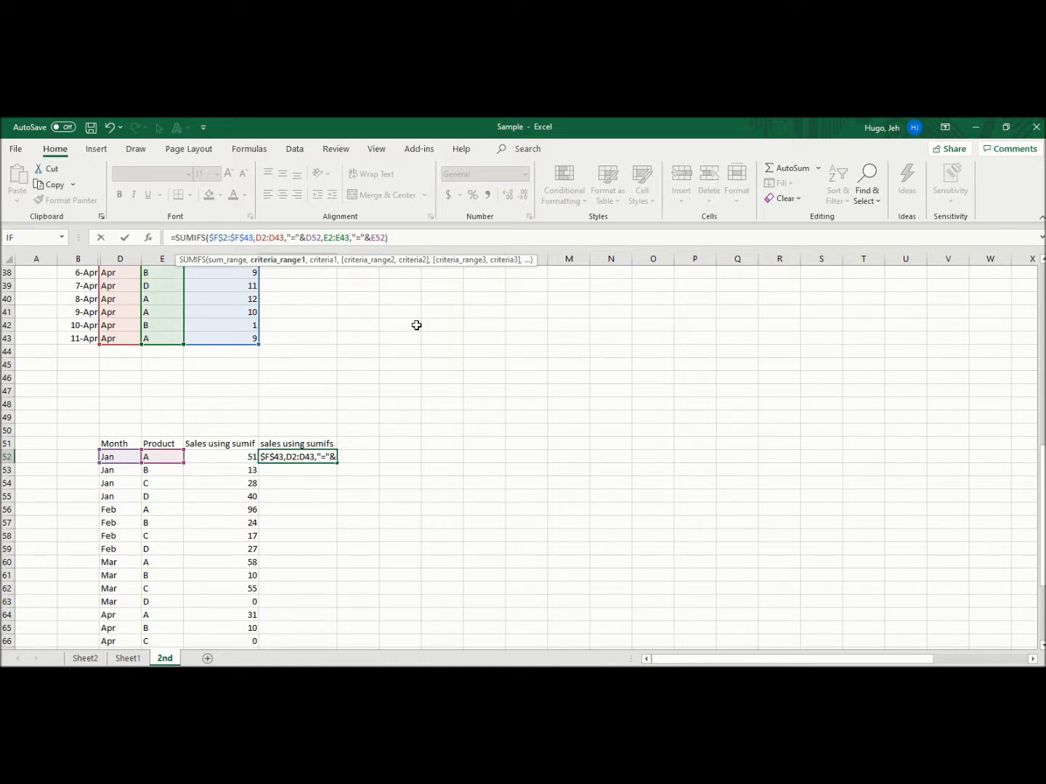
pyautogui.press('F4')
pyautogui.press('Right')
pyautogui.press('Right')
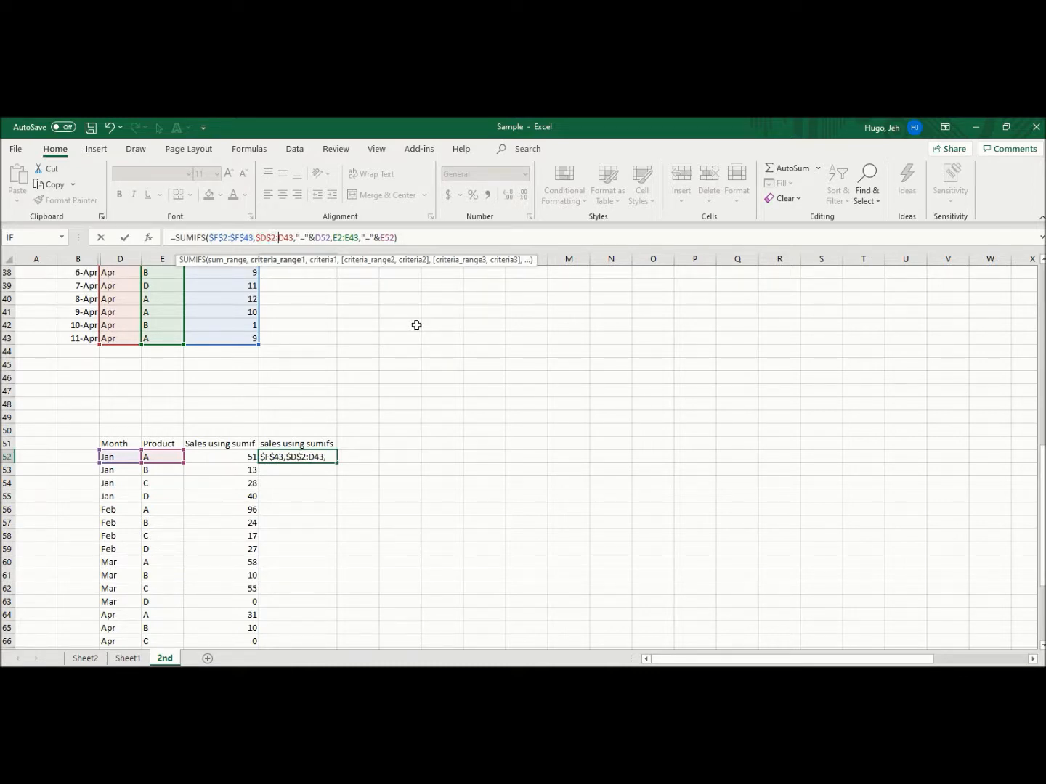
pyautogui.press('F4')
# Make the formula's second criteria range, the Product values, absolute as $E$2:$E$43 while leaving the criterion cell D52 relative
pyautogui.press('Right')
pyautogui.press('Right')
pyautogui.press('Right')
pyautogui.press('Right')
pyautogui.press('Right')
pyautogui.press('Right')
pyautogui.press('Right')
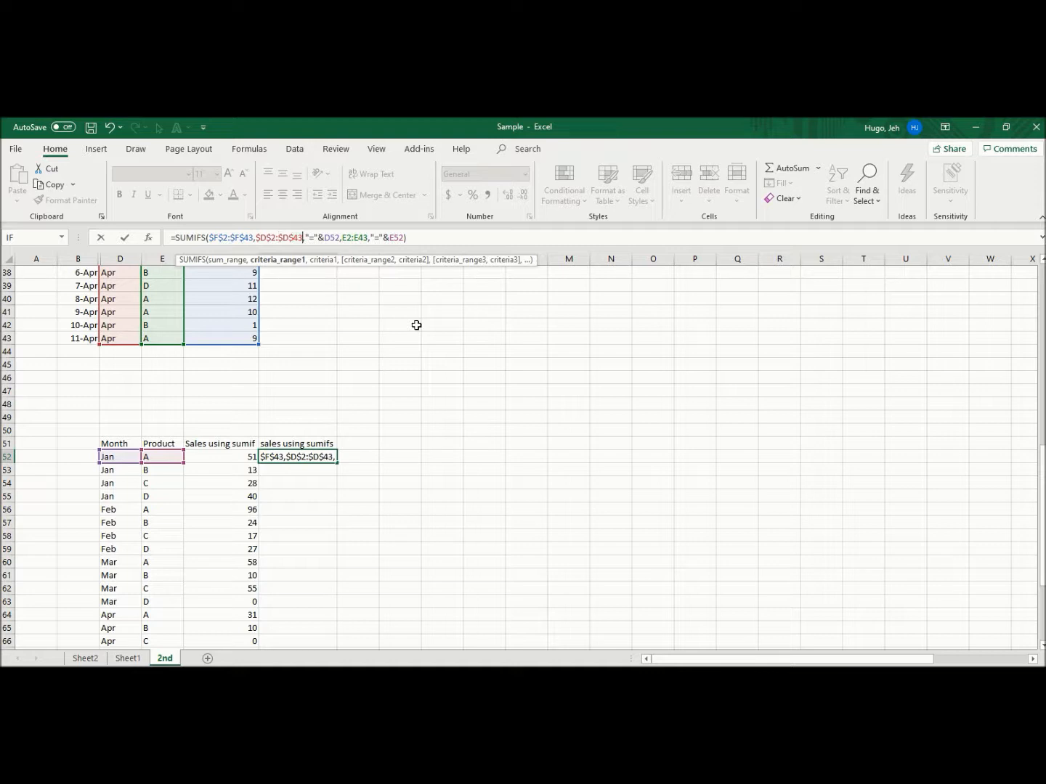
pyautogui.press('Right')
pyautogui.press('Right')
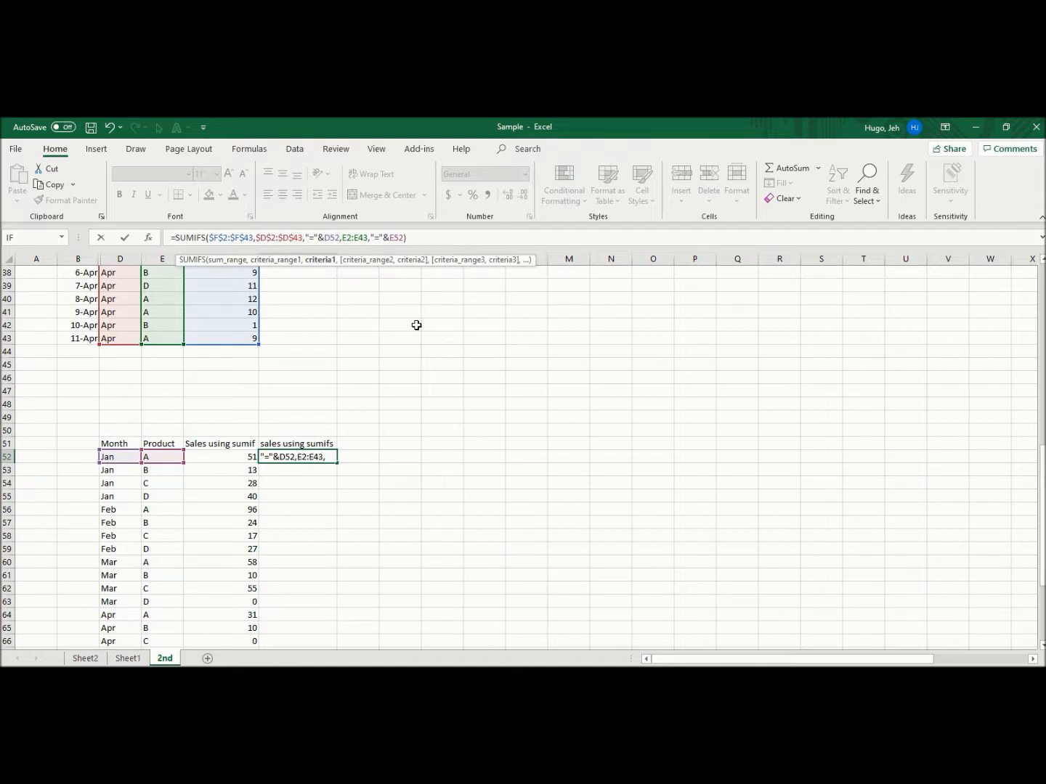
pyautogui.press('Left')
pyautogui.press('Left')
pyautogui.press('Right')
pyautogui.press('Right')
pyautogui.press('Right')
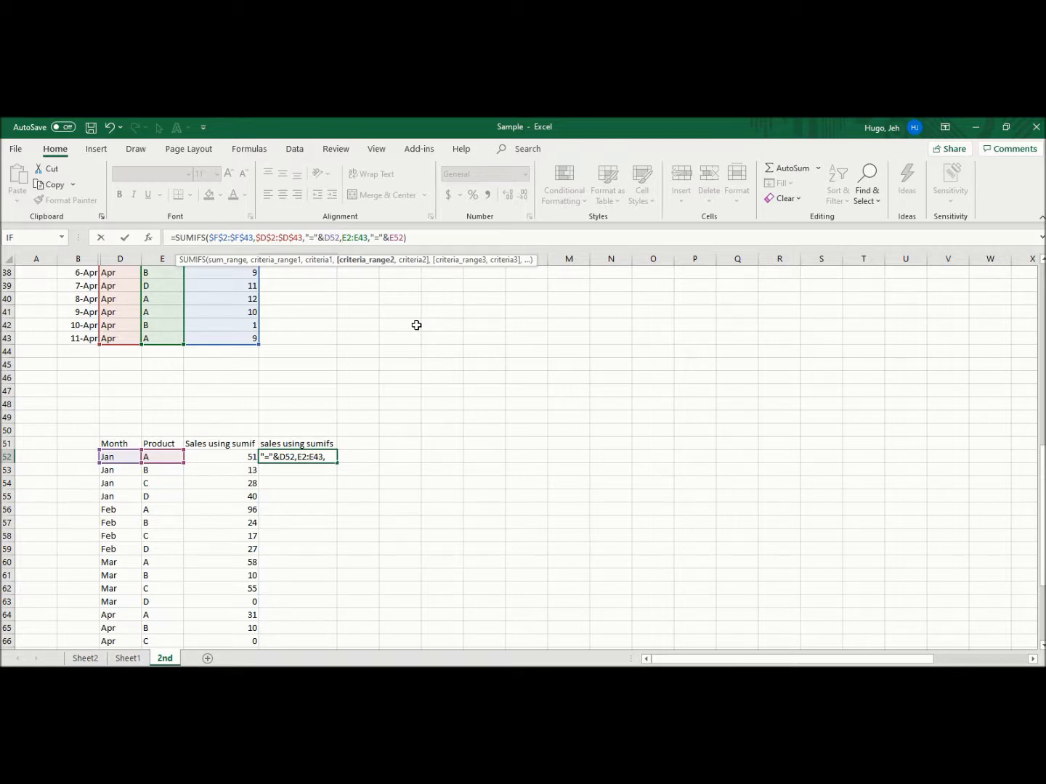
pyautogui.press('F4')
pyautogui.press('Right')
pyautogui.press('Right')
pyautogui.press('F4')
pyautogui.press('Right')
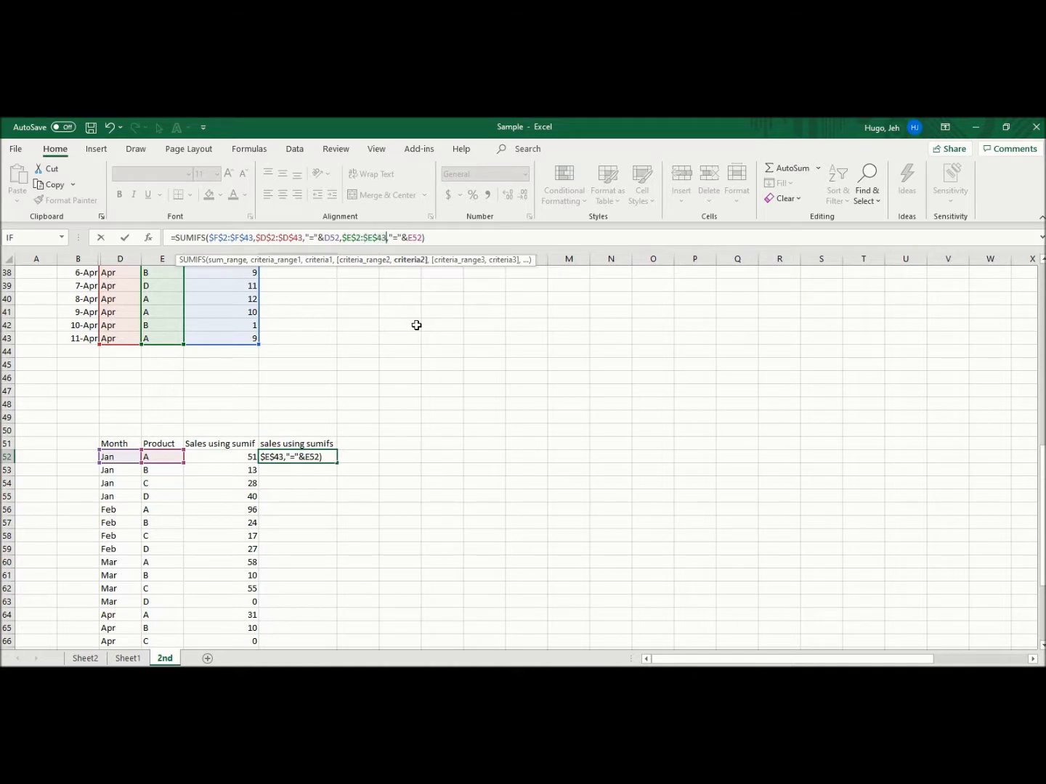
# Recheck the absolute references back to the start of the SUMIFS formula and commit the edit in G52
pyautogui.press('Left')
pyautogui.press('Left')
pyautogui.press('Left')
pyautogui.press('Left')
pyautogui.press('Left')
pyautogui.press('Left')
pyautogui.press('Left')
pyautogui.press('Left')
pyautogui.press('Left')
pyautogui.press('Left')
pyautogui.press('Left')
pyautogui.press('Left')
pyautogui.press('Left')
pyautogui.press('Left')
pyautogui.press('Left')
pyautogui.press('Left')
pyautogui.press('Left')
pyautogui.press('Left')
pyautogui.press('Left')
pyautogui.press('Left')
pyautogui.press('Left')
pyautogui.press('Left')
pyautogui.press('Left')
pyautogui.press('Left')
pyautogui.press('Left')
pyautogui.press('Left')
pyautogui.press('Left')
pyautogui.press('Left')
pyautogui.press('Left')
pyautogui.press('Left')
pyautogui.press('Left')
pyautogui.press('Left')
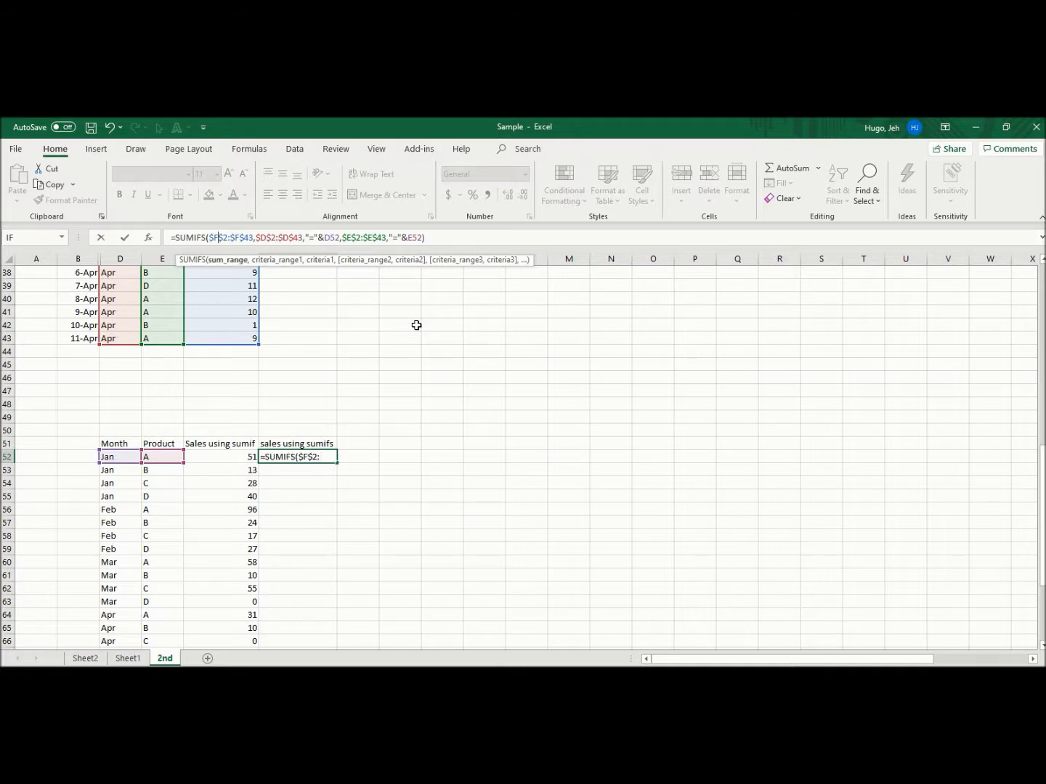
pyautogui.press('Return')
pyautogui.press('Up')
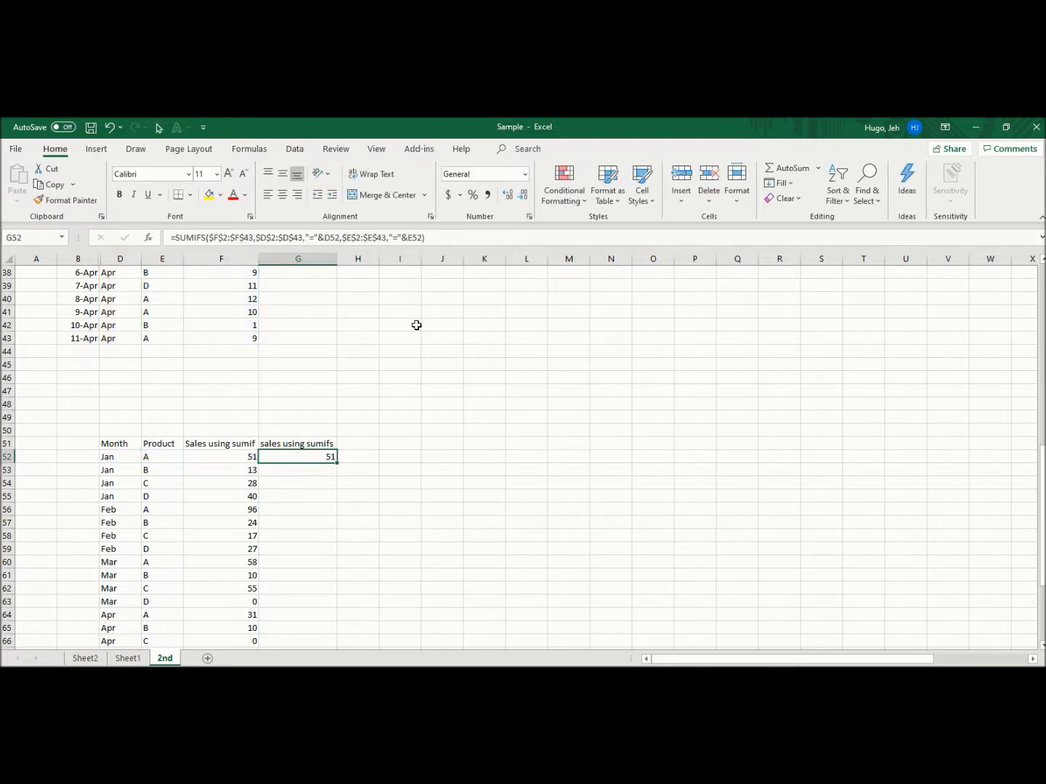
# Copy the SUMIFS formula from G52 and paste only the formula into G52:G67, covering every month and product row
pyautogui.hotkey('ctrl', 'c')
pyautogui.press('Up')
pyautogui.press('Down')
pyautogui.hotkey('shift', 'Down')
pyautogui.hotkey('shift', 'Down')
pyautogui.hotkey('shift', 'Down')
pyautogui.hotkey('shift', 'Down')
pyautogui.hotkey('shift', 'Down')
pyautogui.hotkey('shift', 'Down')
pyautogui.hotkey('shift', 'Down')
pyautogui.hotkey('shift', 'Down')
pyautogui.hotkey('shift', 'Down')
pyautogui.hotkey('shift', 'Down')
pyautogui.hotkey('shift', 'Down')
pyautogui.hotkey('shift', 'Down')
pyautogui.hotkey('shift', 'Down')
pyautogui.hotkey('shift', 'Down')
pyautogui.hotkey('shift', 'Down')
pyautogui.hotkey('shift', 'Down')
pyautogui.hotkey('shift', 'Down')
pyautogui.hotkey('shift', 'Down')
pyautogui.hotkey('shift', 'Down')
pyautogui.hotkey('shift', 'Down')
pyautogui.hotkey('shift', 'Down')
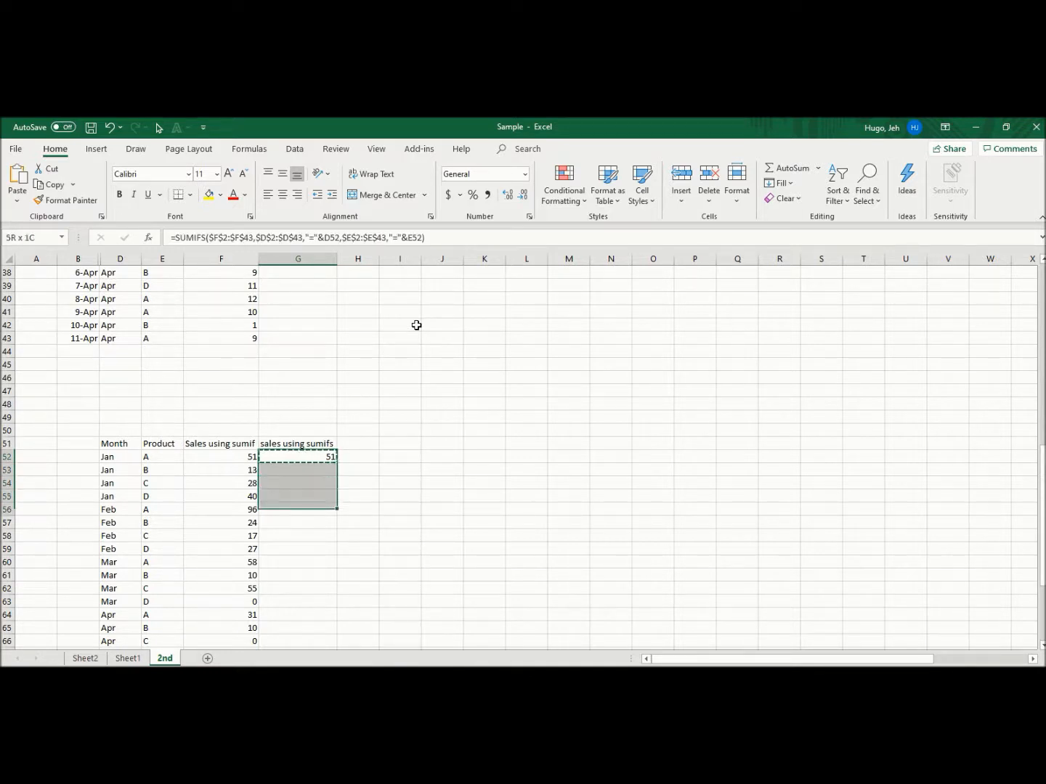
pyautogui.hotkey('shift', 'Up')
pyautogui.hotkey('shift', 'Up')
pyautogui.hotkey('shift', 'Up')
pyautogui.hotkey('shift', 'Up')
pyautogui.hotkey('shift', 'Up')
pyautogui.hotkey('shift', 'Up')
pyautogui.hotkey('shift', 'Up')
pyautogui.hotkey('shift', 'Up')
pyautogui.hotkey('shift', 'Up')
pyautogui.hotkey('shift', 'Up')
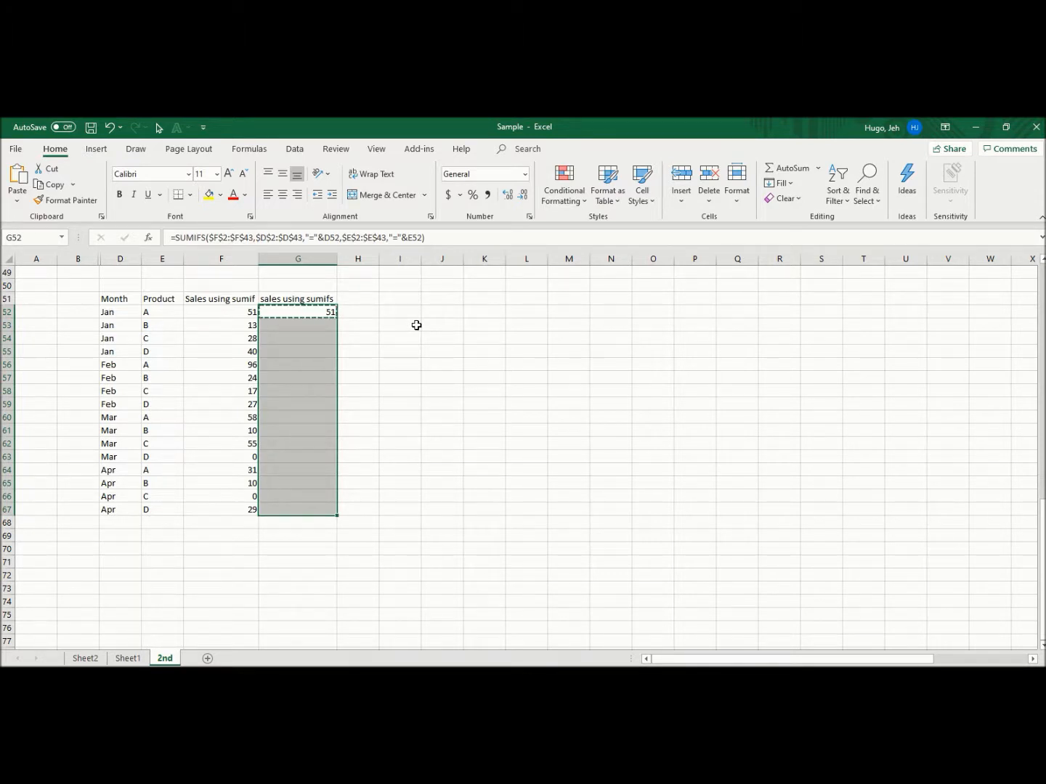
pyautogui.rightClick(416, 324)
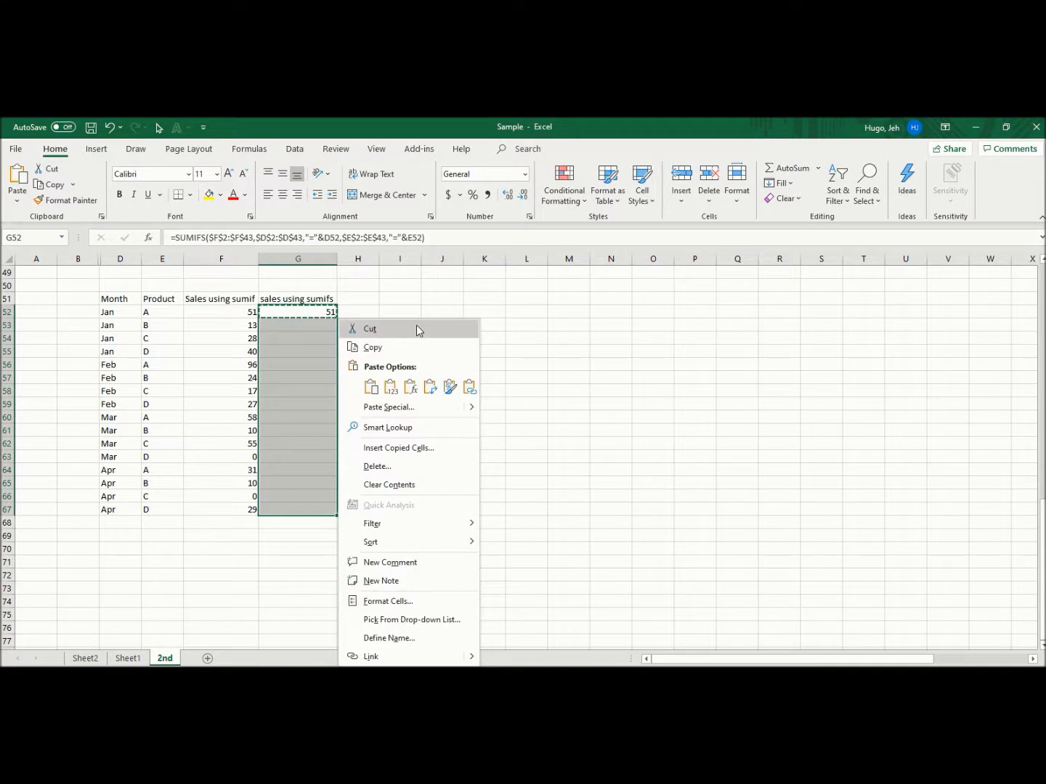
pyautogui.press('f')
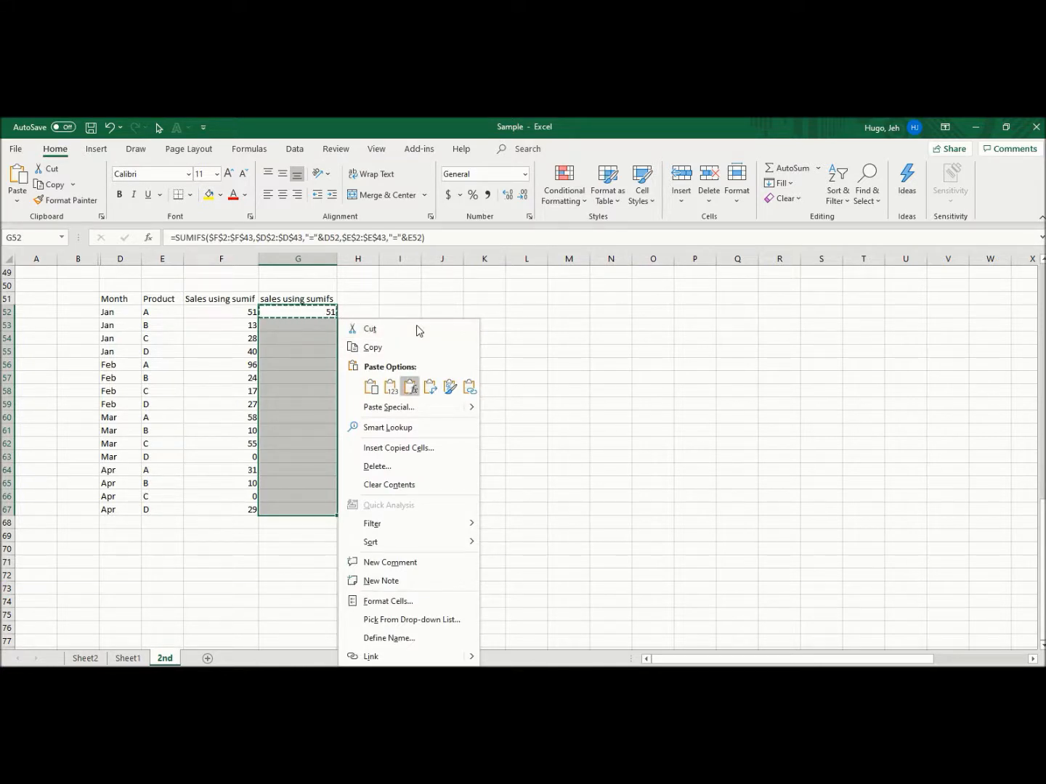
pyautogui.click(411, 388)
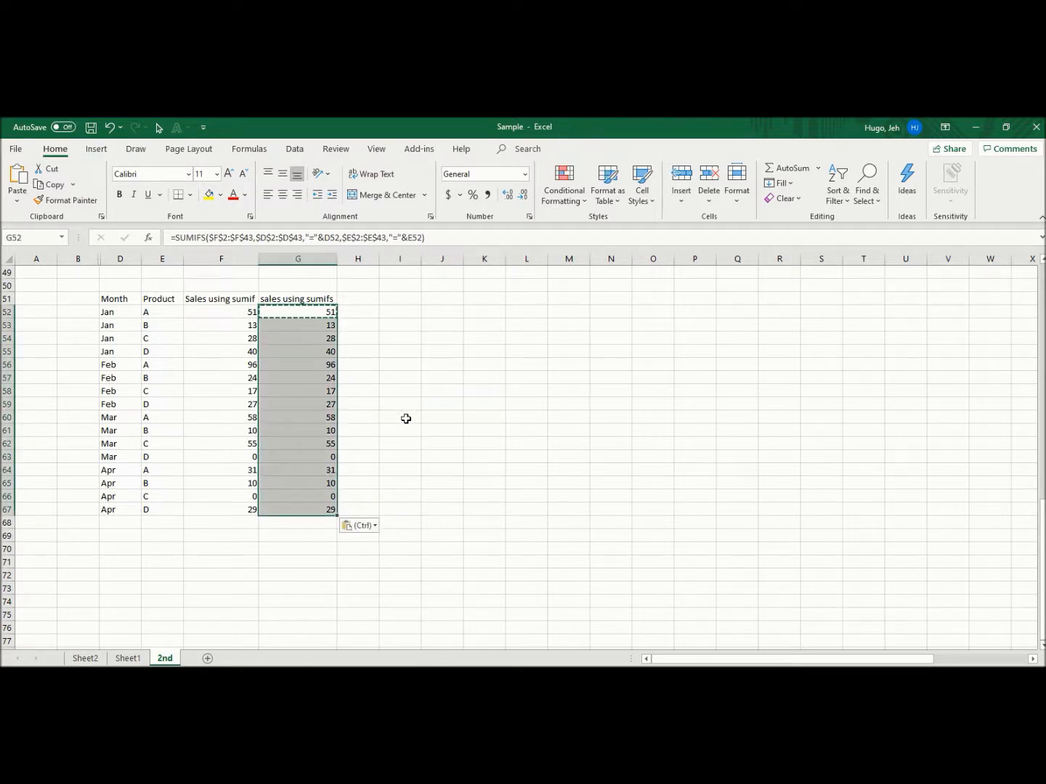
pyautogui.click(355, 440)
pyautogui.click(414, 332)
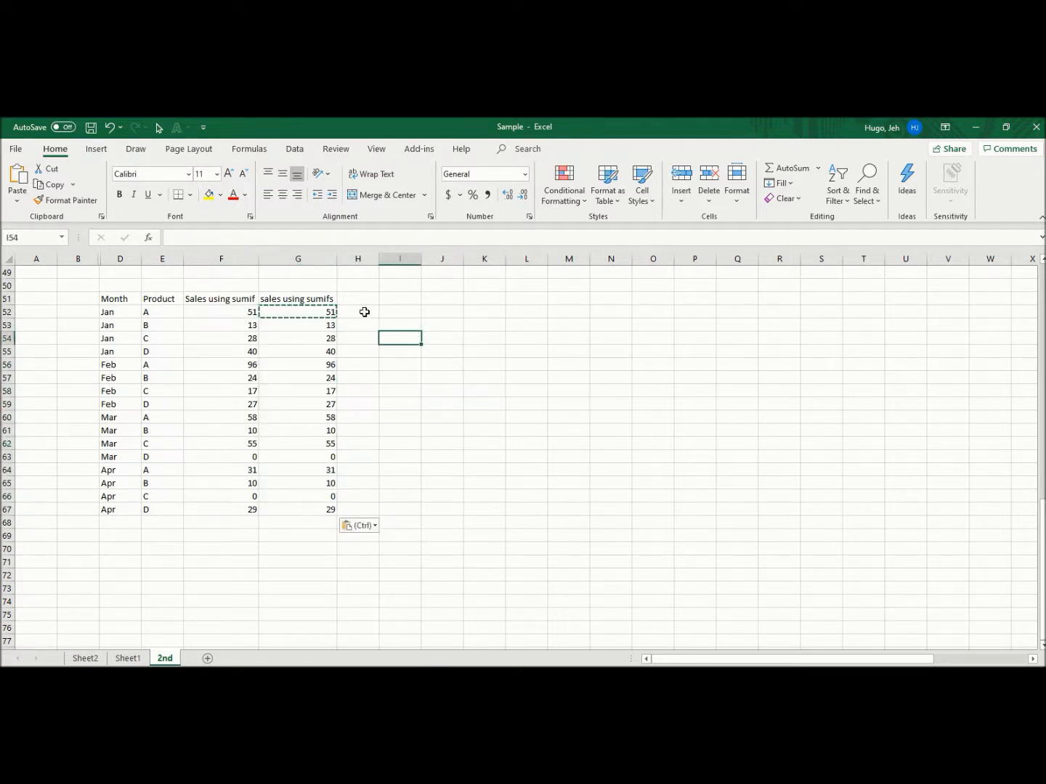
# Compare the SUMIF and SUMIFS formulas and results in columns F and G for the four Jan product rows
pyautogui.click(363, 310)
pyautogui.press('Left')
pyautogui.press('Left')
pyautogui.press('Left')
pyautogui.press('Left')
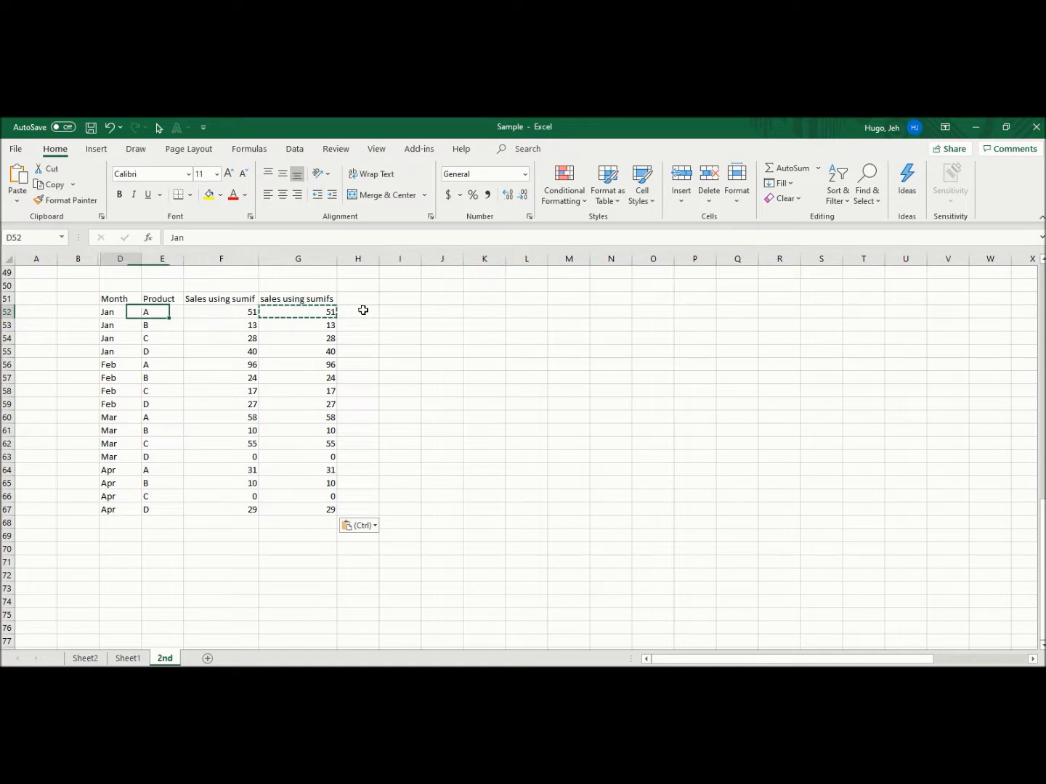
pyautogui.press('Right')
pyautogui.press('Right')
pyautogui.press('Right')
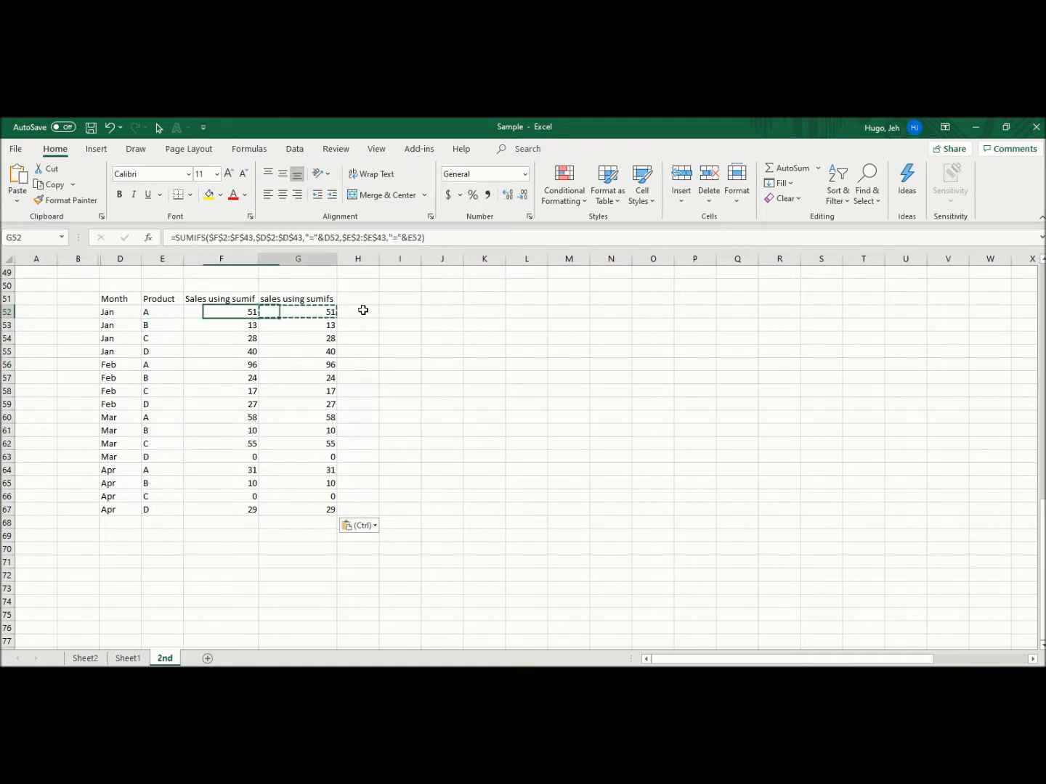
pyautogui.press('Left')
pyautogui.press('Right')
pyautogui.press('Left')
pyautogui.press('Down')
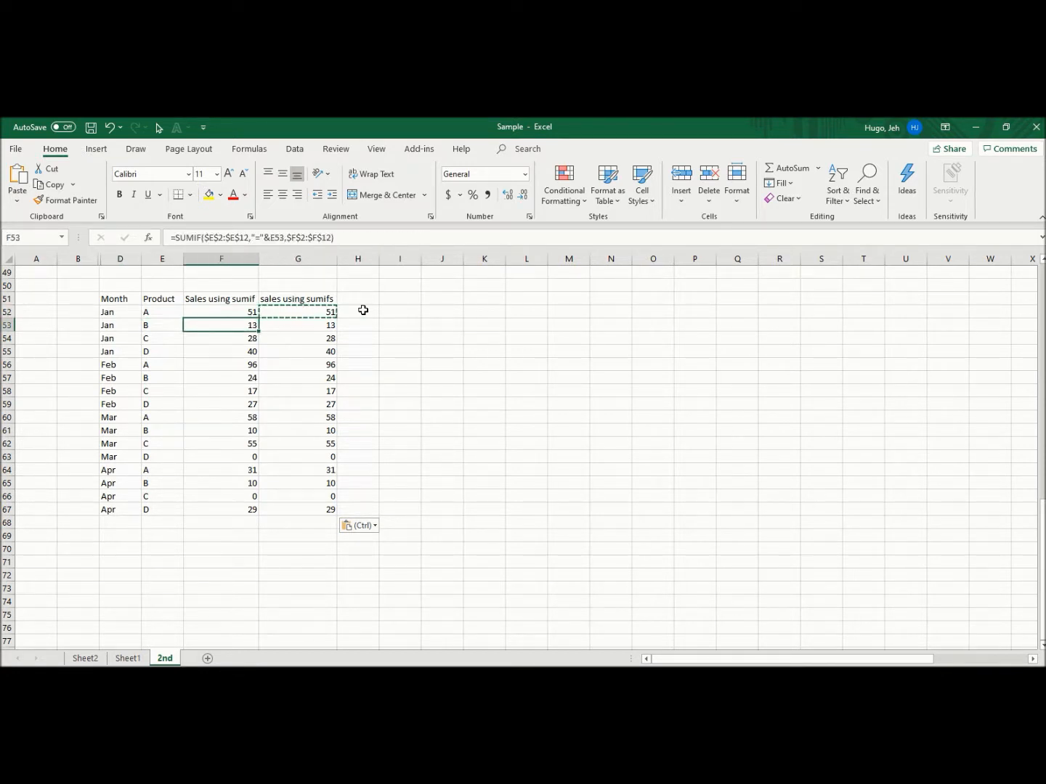
pyautogui.press('Left')
pyautogui.press('Left')
pyautogui.press('Right')
pyautogui.press('Right')
pyautogui.press('Right')
pyautogui.press('Right')
pyautogui.press('Left')
pyautogui.press('Left')
pyautogui.press('Down')
pyautogui.press('Left')
pyautogui.press('Right')
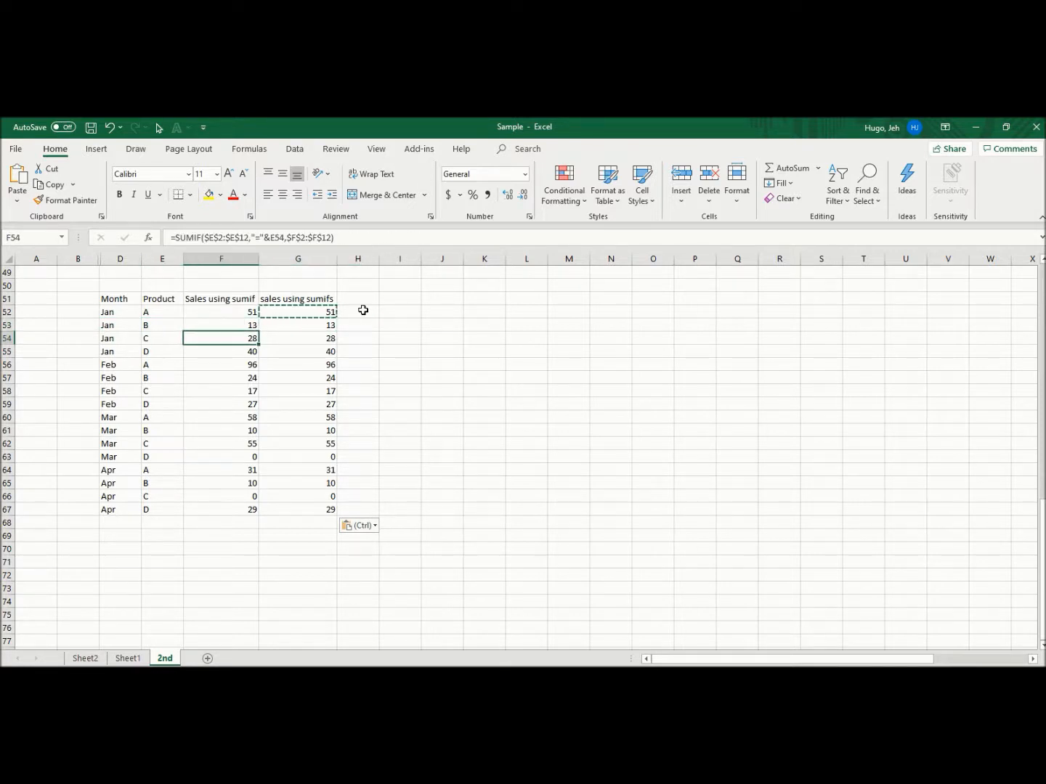
pyautogui.press('Right')
pyautogui.press('Right')
pyautogui.press('Left')
pyautogui.press('Left')
pyautogui.press('Left')
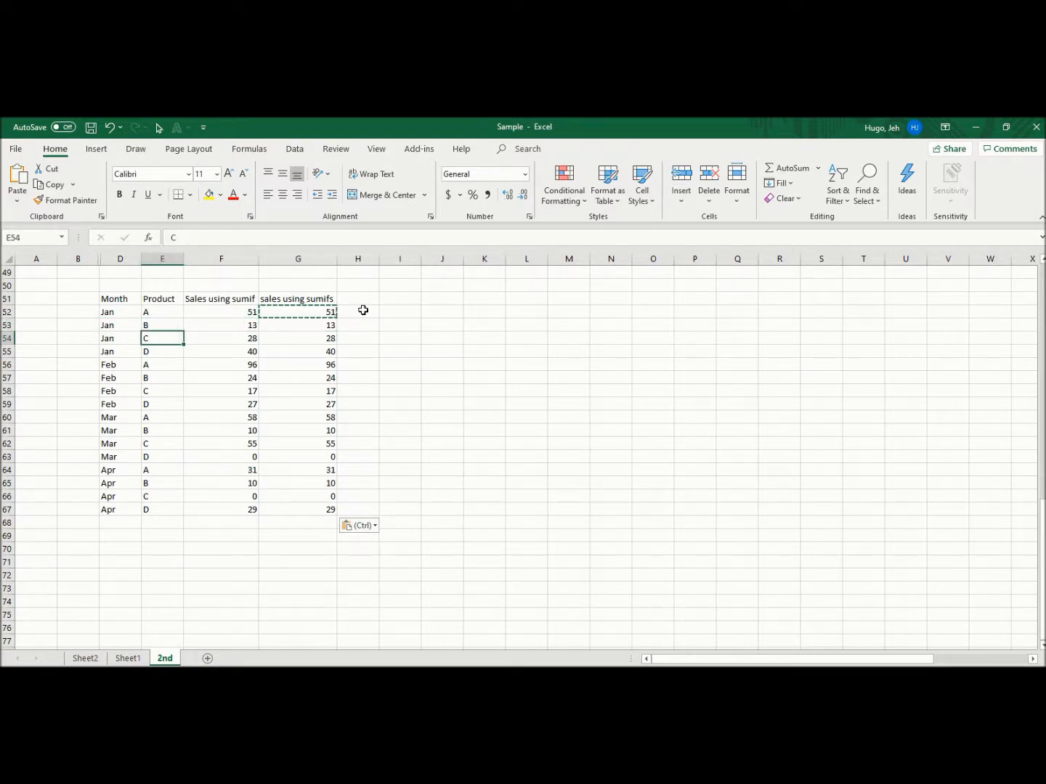
pyautogui.press('Right')
pyautogui.press('Right')
pyautogui.press('Right')
pyautogui.press('Left')
pyautogui.press('Left')
pyautogui.press('Left')
pyautogui.press('Down')
pyautogui.press('Right')
pyautogui.press('Right')
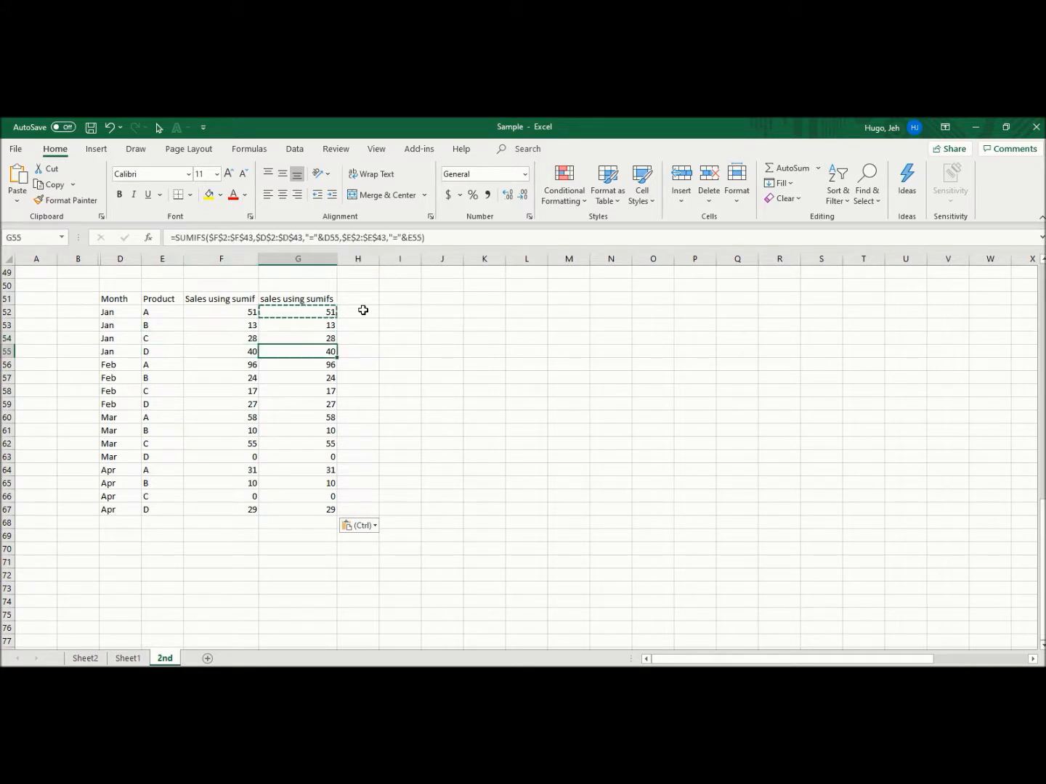
# Compare the SUMIF and SUMIFS formulas in columns F and G for the Feb rows of products A and B
pyautogui.press('Left')
pyautogui.press('Left')
pyautogui.press('Down')
pyautogui.press('Right')
pyautogui.press('Right')
pyautogui.press('Right')
pyautogui.press('Left')
pyautogui.press('Left')
pyautogui.press('Left')
pyautogui.press('Down')
pyautogui.press('Right')
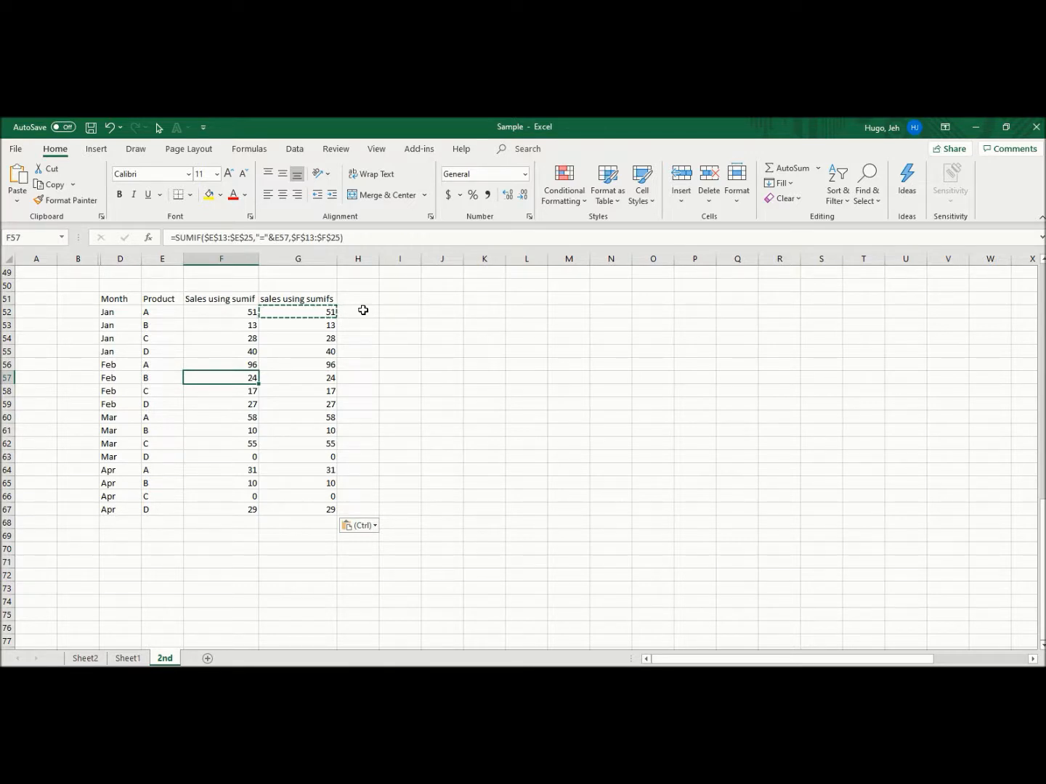
# Compare the SUMIFS formula in G52 with the copied one in G66 for Apr product C
pyautogui.press('Right')
pyautogui.press('Right')
pyautogui.press('Up')
pyautogui.press('Up')
pyautogui.press('Left')
pyautogui.press('Up')
pyautogui.press('Up')
pyautogui.press('Up')
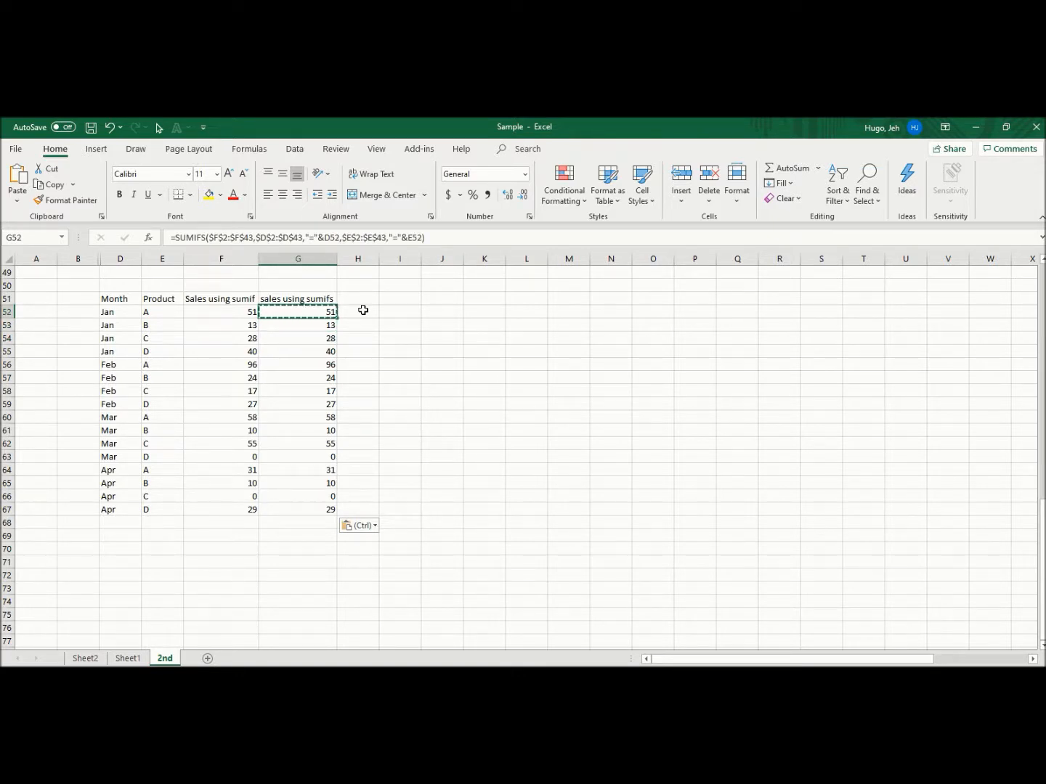
pyautogui.click(315, 498)
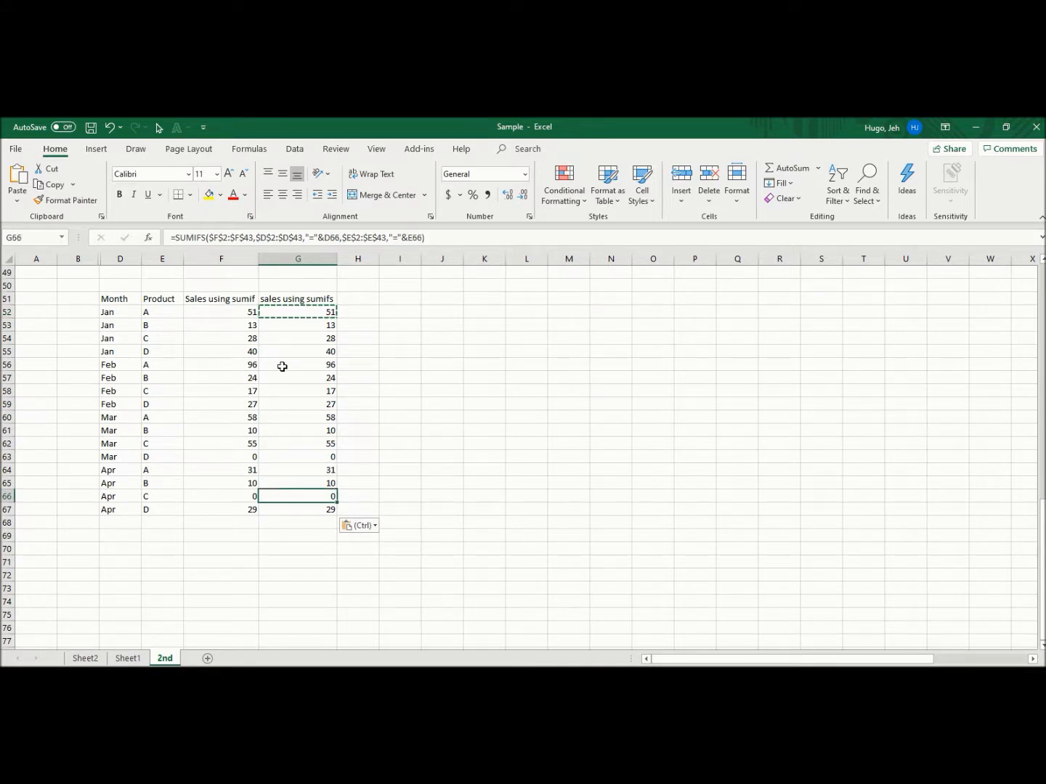
# Examine the SUMIF formulas in column F from F66 up to F56, checking the ranges used for each month
pyautogui.press('Left')
pyautogui.press('Up')
pyautogui.press('Up')
pyautogui.press('Up')
pyautogui.press('Up')
pyautogui.press('Up')
pyautogui.press('Up')
pyautogui.press('Up')
pyautogui.press('Up')
pyautogui.press('Up')
pyautogui.press('Up')
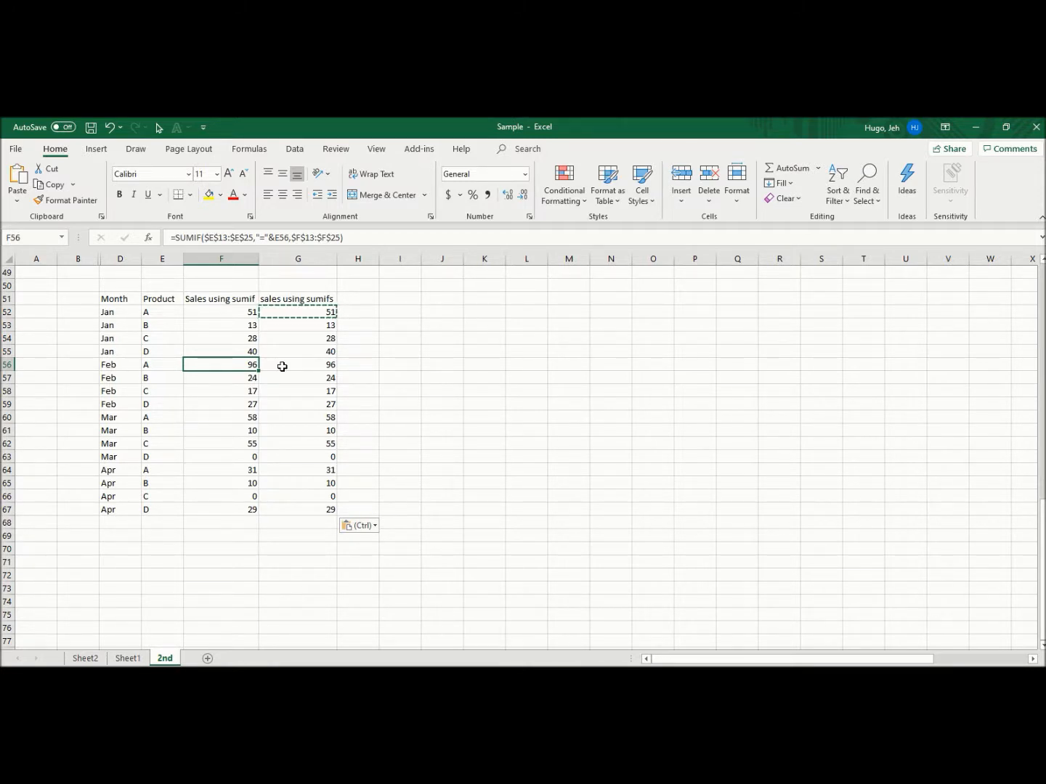
# Review the SUMIF formulas down through the Apr rows and back up to the source sales data in column F
pyautogui.press('Down')
pyautogui.press('Down')
pyautogui.press('Down')
pyautogui.press('Down')
pyautogui.press('Down')
pyautogui.press('Down')
pyautogui.press('Down')
pyautogui.press('Down')
pyautogui.press('Down')
pyautogui.press('Down')
pyautogui.press('Down')
pyautogui.press('Down')
pyautogui.press('Down')
pyautogui.press('Down')
pyautogui.press('Up')
pyautogui.press('Up')
pyautogui.press('Up')
pyautogui.press('Up')
pyautogui.press('Up')
pyautogui.press('Up')
pyautogui.press('Up')
pyautogui.press('Up')
pyautogui.press('Up')
pyautogui.press('Up')
pyautogui.press('Up')
pyautogui.press('Up')
pyautogui.press('Up')
pyautogui.press('Up')
pyautogui.press('Up')
pyautogui.press('Up')
pyautogui.press('Up')
pyautogui.press('Up')
pyautogui.press('Up')
pyautogui.press('Up')
pyautogui.press('Up')
pyautogui.press('Up')
pyautogui.press('Up')
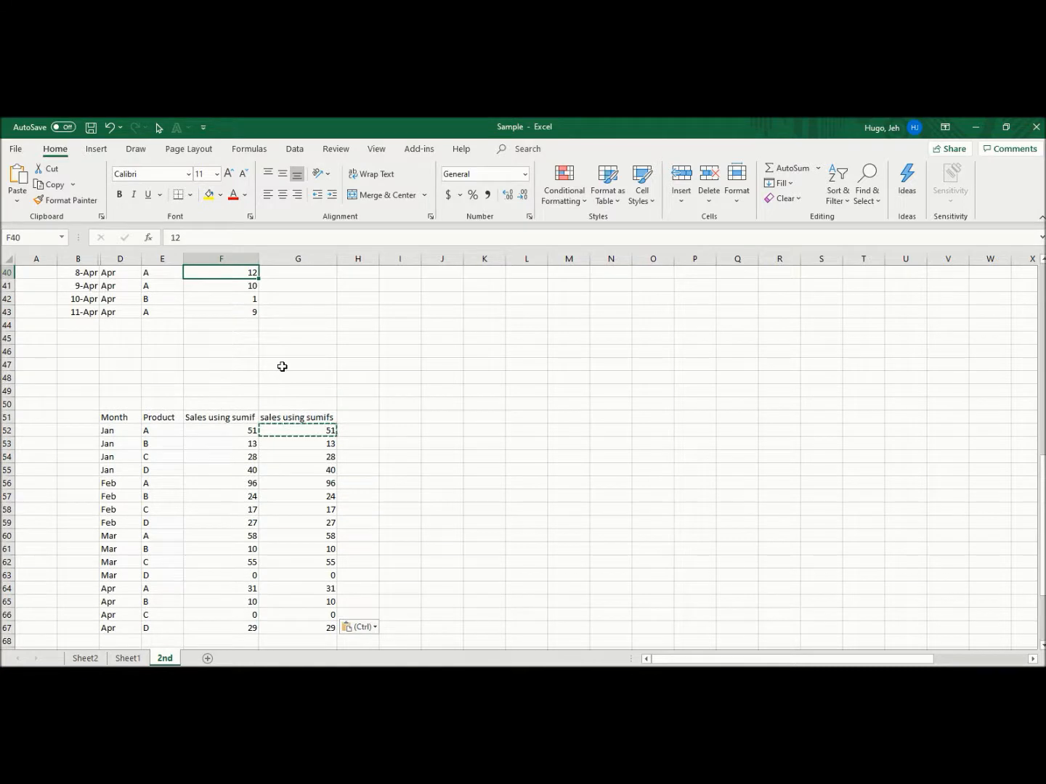
# Check the month-specific ranges in the SUMIF formulas from F52 down to F61
pyautogui.press('Down')
pyautogui.press('Down')
pyautogui.press('Down')
pyautogui.press('Down')
pyautogui.press('Down')
pyautogui.press('Down')
pyautogui.press('Down')
pyautogui.press('Down')
pyautogui.press('Down')
pyautogui.press('Down')
pyautogui.press('Down')
pyautogui.press('Down')
pyautogui.press('Down')
pyautogui.press('Down')
pyautogui.press('Down')
pyautogui.press('Down')
pyautogui.press('Down')
pyautogui.press('Down')
pyautogui.press('Down')
pyautogui.press('Down')
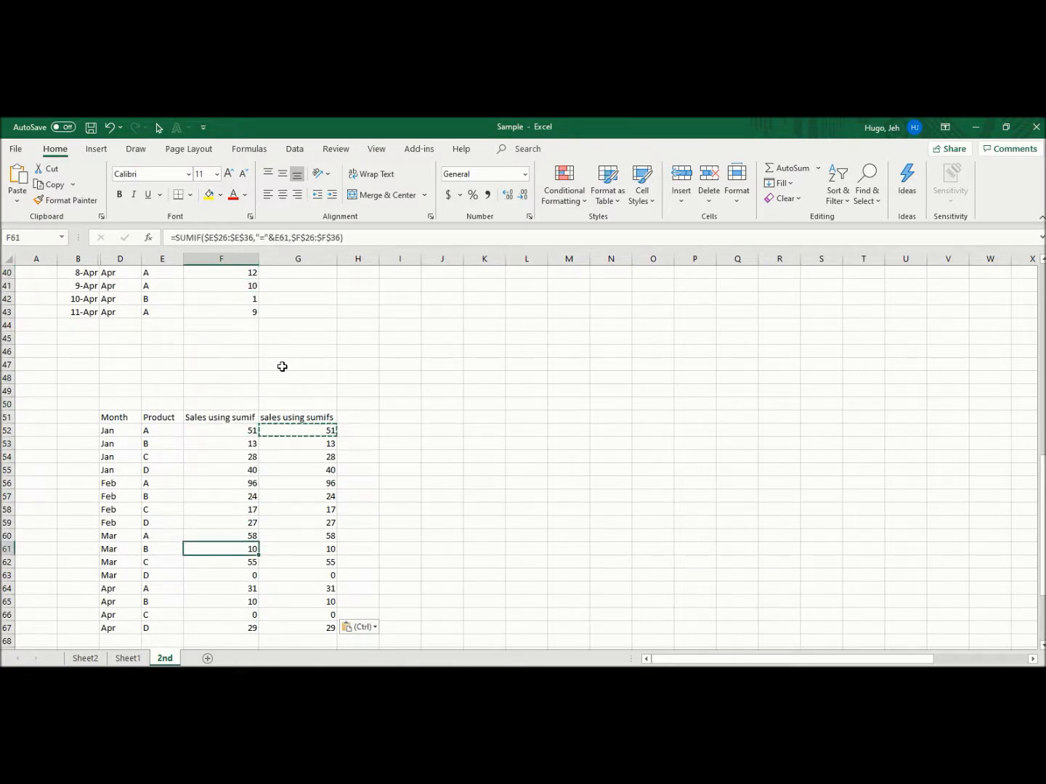
# Examine the SUMIFS formulas in column G from G61 up to the first result row, G52
pyautogui.press('Right')
pyautogui.press('Up')
pyautogui.press('Up')
pyautogui.press('Up')
pyautogui.press('Up')
pyautogui.press('Up')
pyautogui.press('Up')
pyautogui.press('Up')
pyautogui.press('Up')
pyautogui.press('Up')
pyautogui.press('Up')
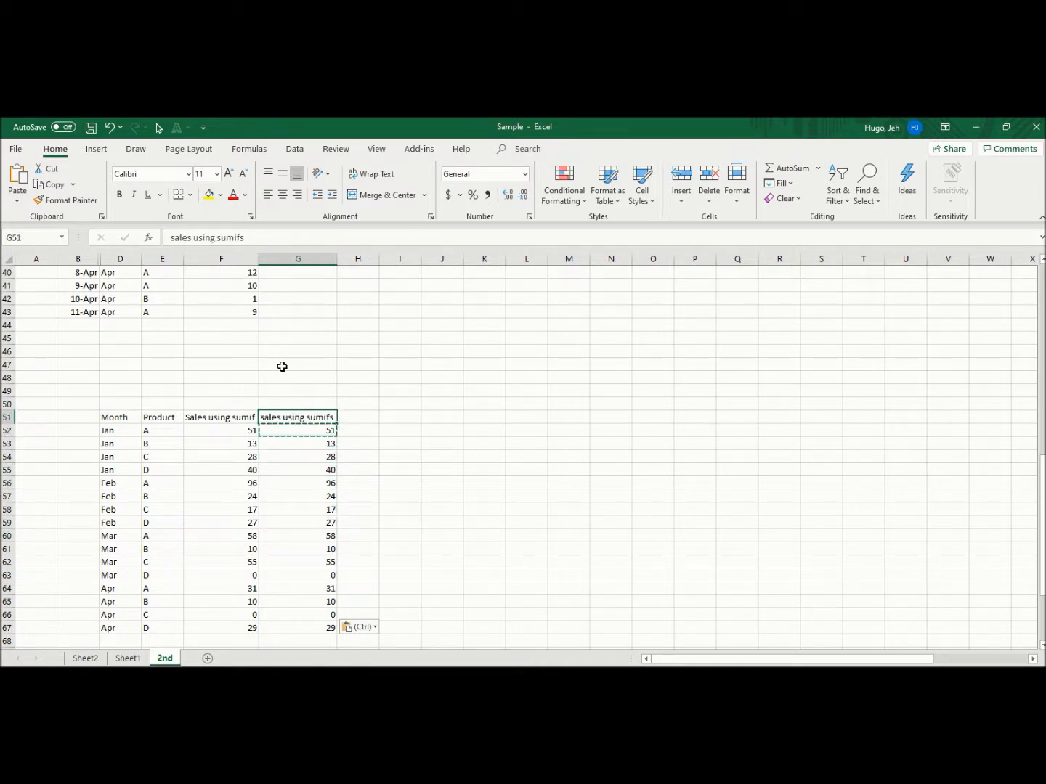
pyautogui.press('Down')
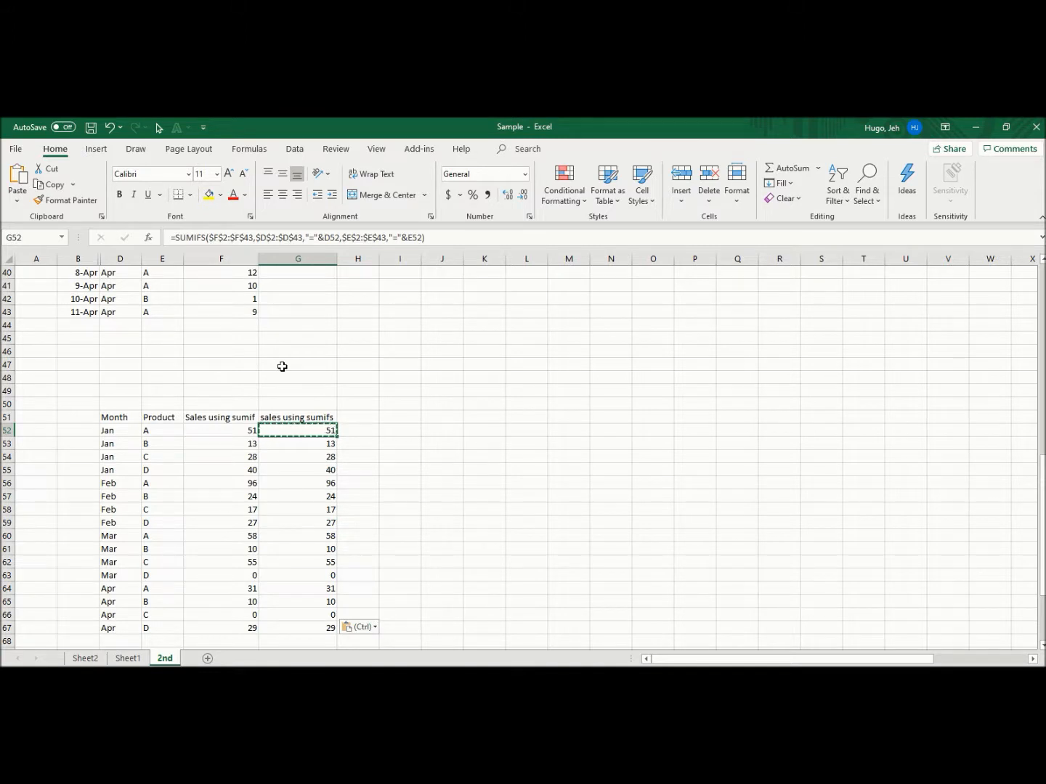
# Check that the SUMIFS formulas from G53 down to G67 all use the same absolute ranges
pyautogui.press('Down')
pyautogui.press('Down')
pyautogui.press('Down')
pyautogui.press('Down')
pyautogui.press('Down')
pyautogui.press('Down')
pyautogui.press('Down')
pyautogui.press('Down')
pyautogui.press('Down')
pyautogui.press('Down')
pyautogui.press('Down')
pyautogui.press('Down')
pyautogui.press('Down')
pyautogui.press('Down')
pyautogui.press('Down')
pyautogui.press('Down')
pyautogui.press('Down')
pyautogui.press('Down')
pyautogui.press('Down')
pyautogui.press('Down')
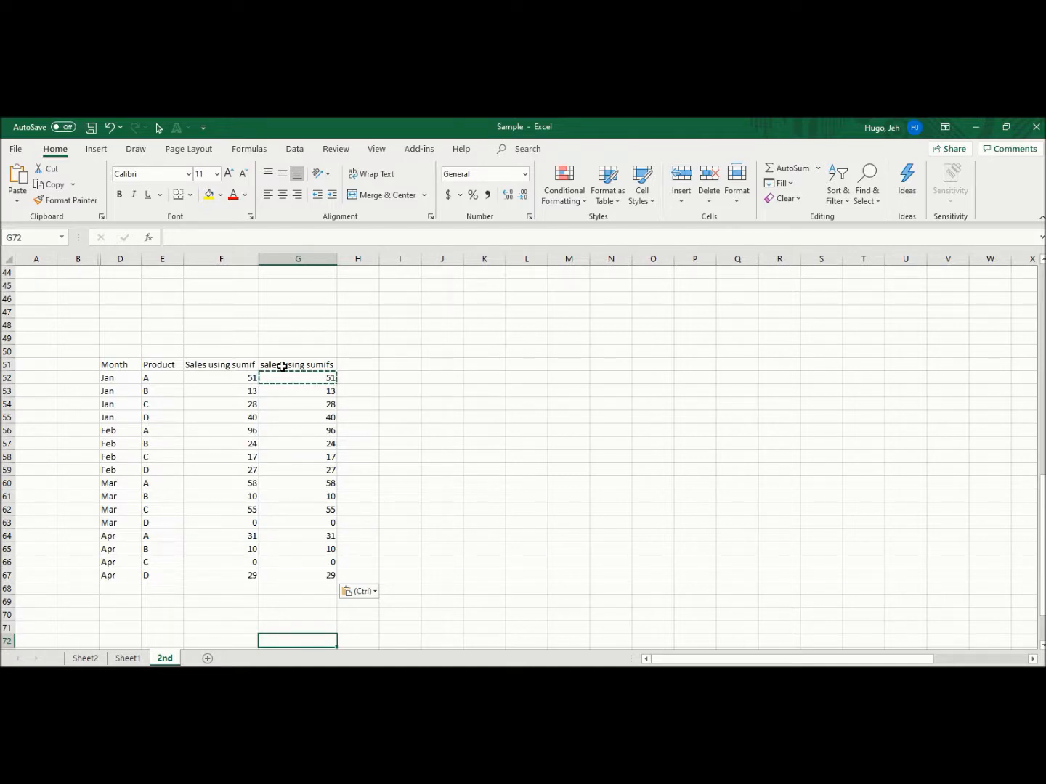
# Clear the pending copy selection from G52
pyautogui.press('Left')
pyautogui.press('Down')
pyautogui.press('Down')
pyautogui.press('Escape')
pyautogui.press('Down')
pyautogui.press('Down')
pyautogui.press('Down')
pyautogui.press('Down')
pyautogui.press('Down')
pyautogui.press('Down')
pyautogui.press('Down')
pyautogui.press('Down')
pyautogui.press('Down')
pyautogui.press('Up')
pyautogui.press('Up')
pyautogui.press('Up')
pyautogui.press('Up')
pyautogui.press('Up')
pyautogui.press('Up')
pyautogui.press('Up')
pyautogui.press('Up')
pyautogui.press('Up')
pyautogui.press('Up')
pyautogui.press('Up')
pyautogui.press('Up')
pyautogui.press('Up')
pyautogui.press('Up')
pyautogui.press('Up')
pyautogui.press('Up')
pyautogui.press('Up')
pyautogui.press('Up')
pyautogui.press('Up')
pyautogui.press('Up')
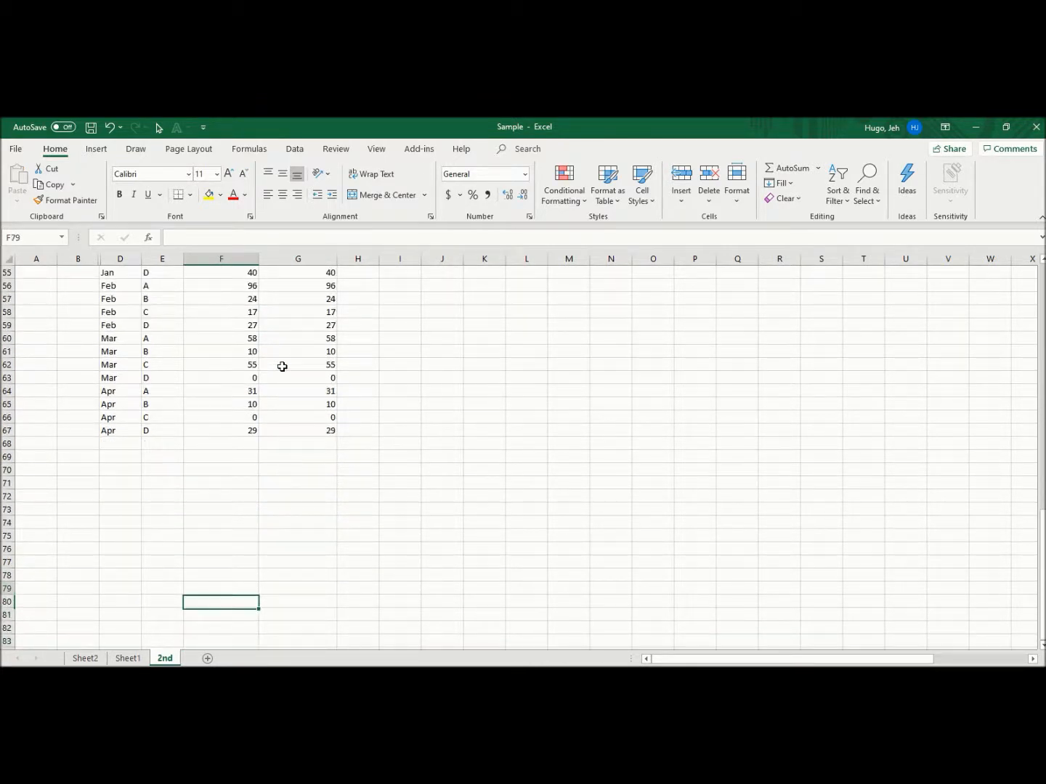
pyautogui.press('Up')
pyautogui.press('Up')
pyautogui.press('Up')
pyautogui.press('Up')
pyautogui.press('Up')
pyautogui.press('Up')
pyautogui.press('Right')
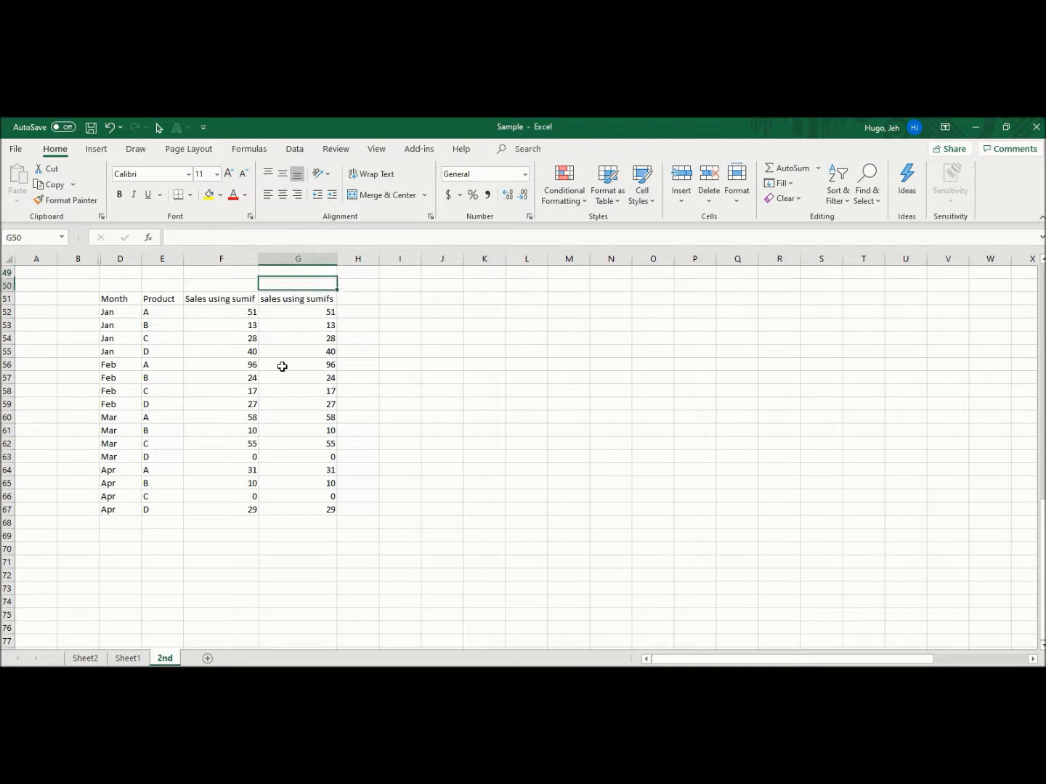
# Enter the label Vlookup in D70, below the month and product summary table
pyautogui.press('Down')
pyautogui.press('Down')
pyautogui.press('Down')
pyautogui.press('Down')
pyautogui.press('Down')
pyautogui.press('Down')
pyautogui.press('Down')
pyautogui.press('Down')
pyautogui.press('Down')
pyautogui.press('Down')
pyautogui.press('Down')
pyautogui.press('Down')
pyautogui.press('Down')
pyautogui.press('Down')
pyautogui.press('Down')
pyautogui.press('Down')
pyautogui.press('Down')
pyautogui.press('Down')
pyautogui.press('Down')
pyautogui.press('Down')
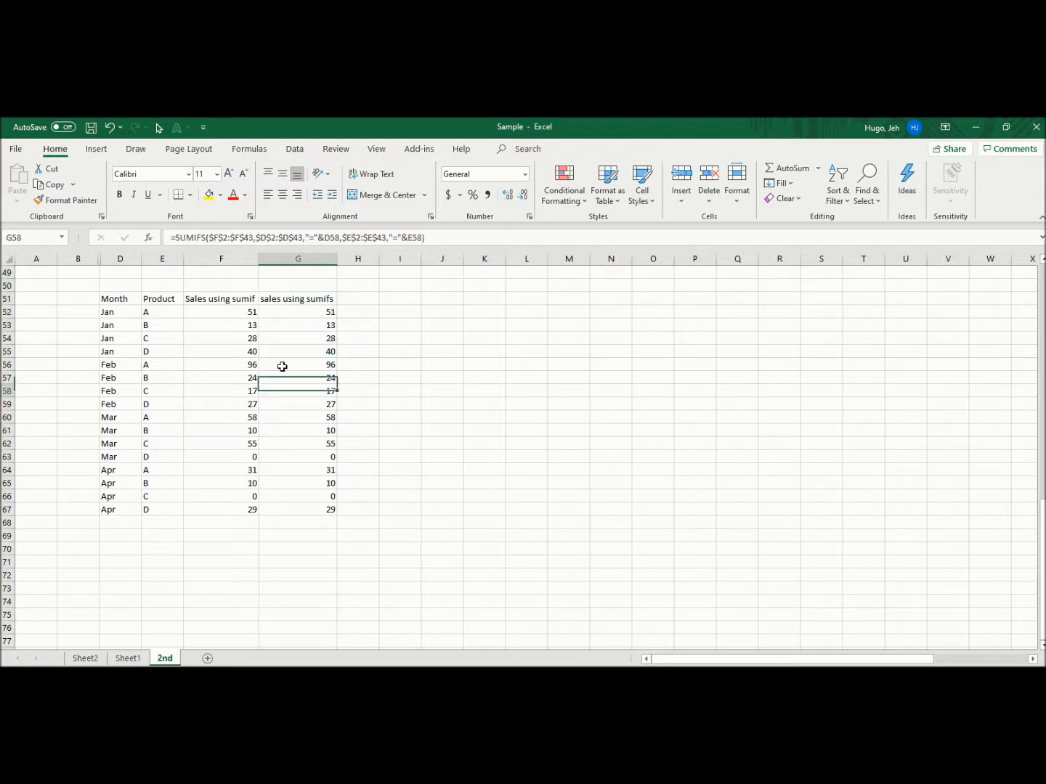
pyautogui.press('Left')
pyautogui.press('Up')
pyautogui.press('Up')
pyautogui.press('Up')
pyautogui.press('Up')
pyautogui.press('Up')
pyautogui.press('Up')
pyautogui.press('Up')
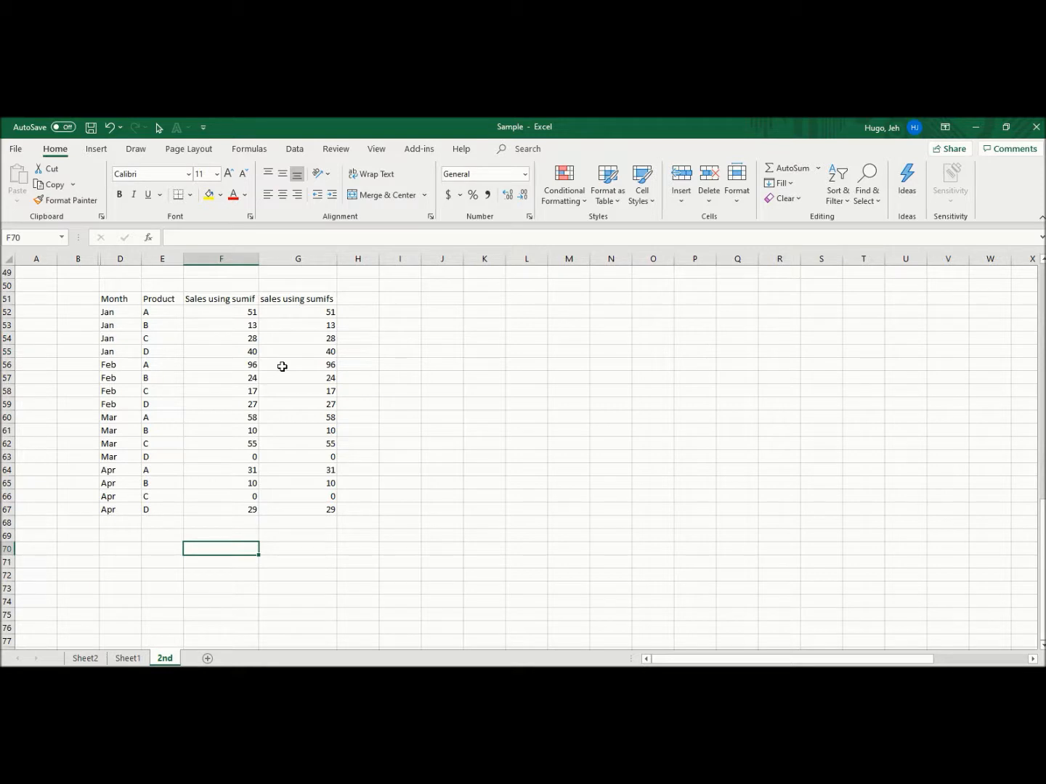
pyautogui.press('Left')
pyautogui.press('Left')
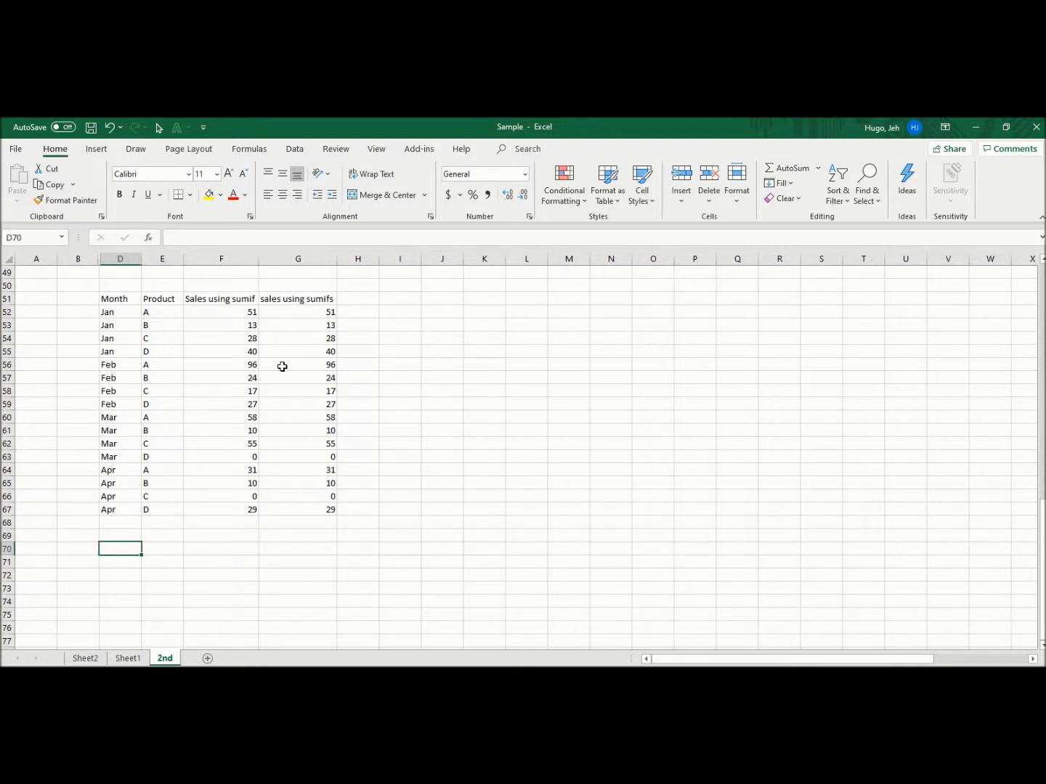
pyautogui.write('Vlookup')
pyautogui.press('Tab')
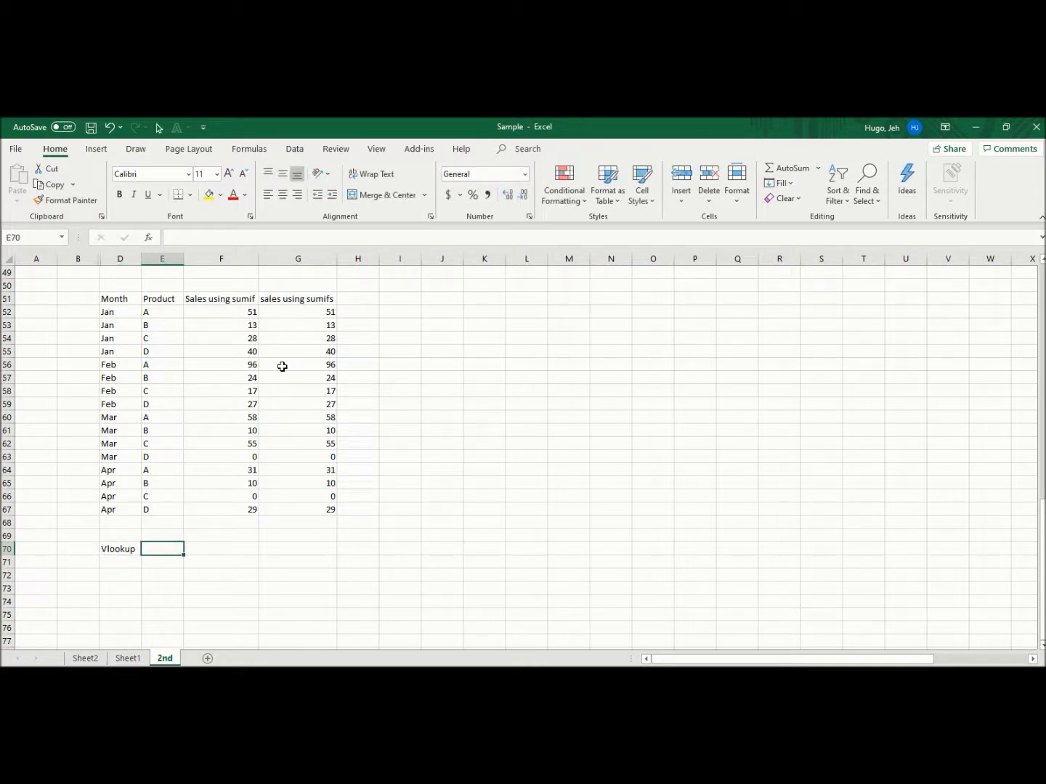
# Enter the label Hlookup in F70, in the same row as the Vlookup label
pyautogui.press('Right')
pyautogui.write('H')
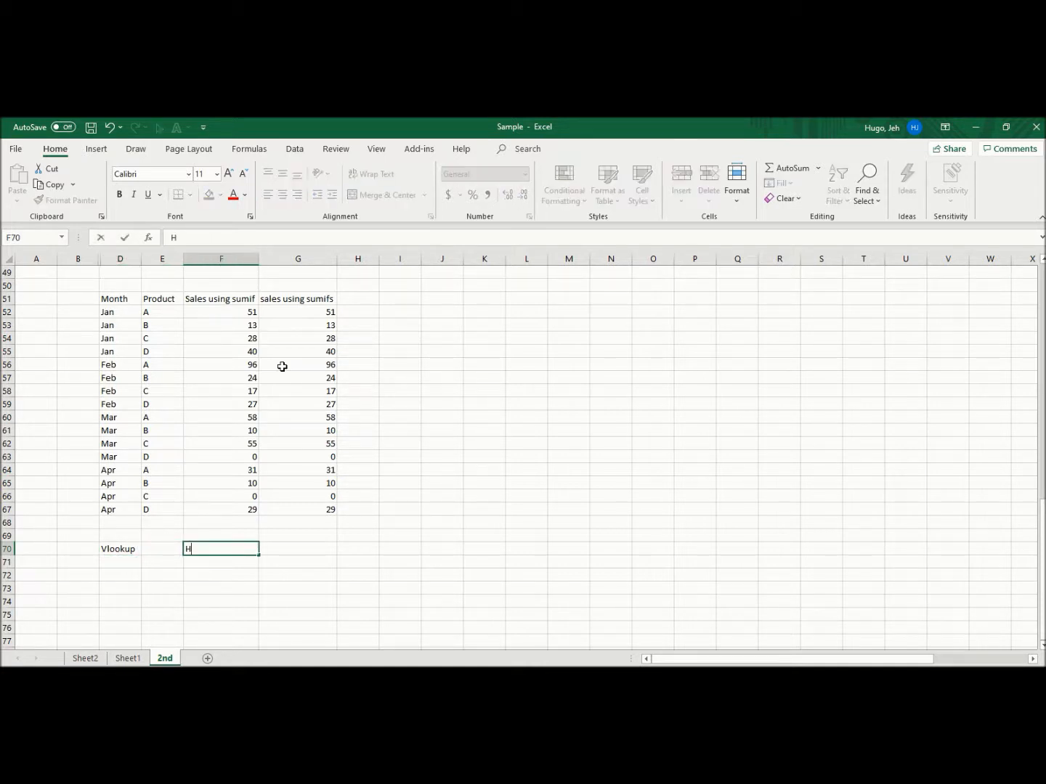
pyautogui.write('lookup')
pyautogui.press('Return')
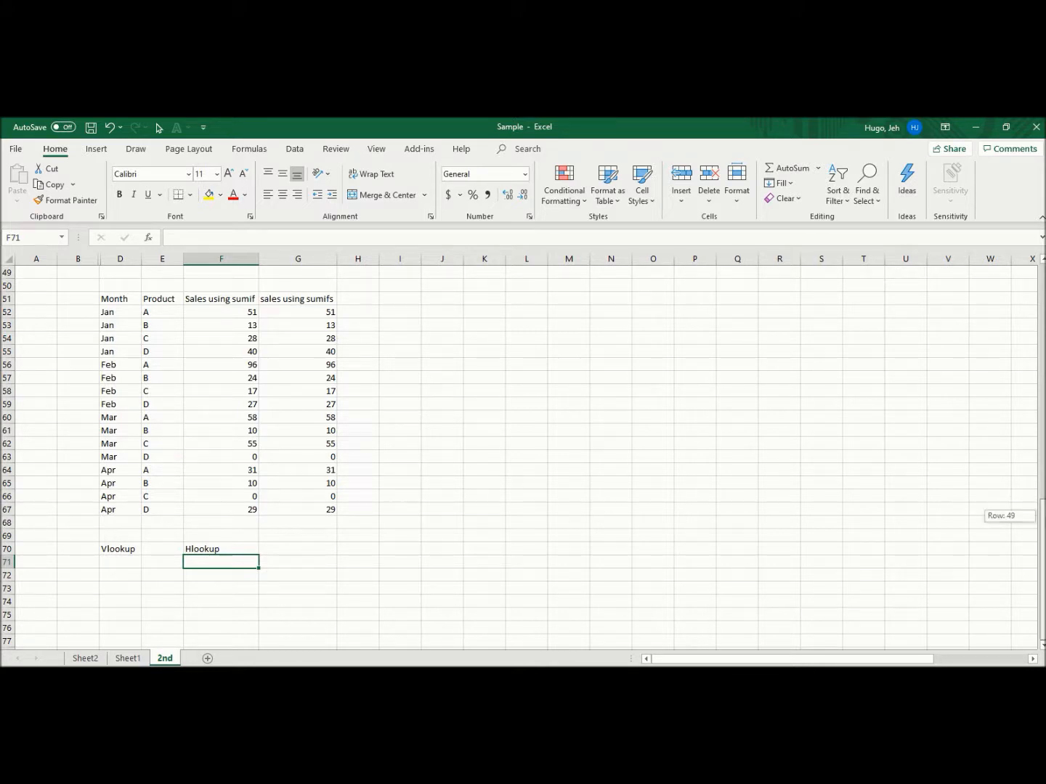
# List the months Jan, Feb and Mar in cells D73 to D75, beneath the Vlookup label
pyautogui.click(200, 575)
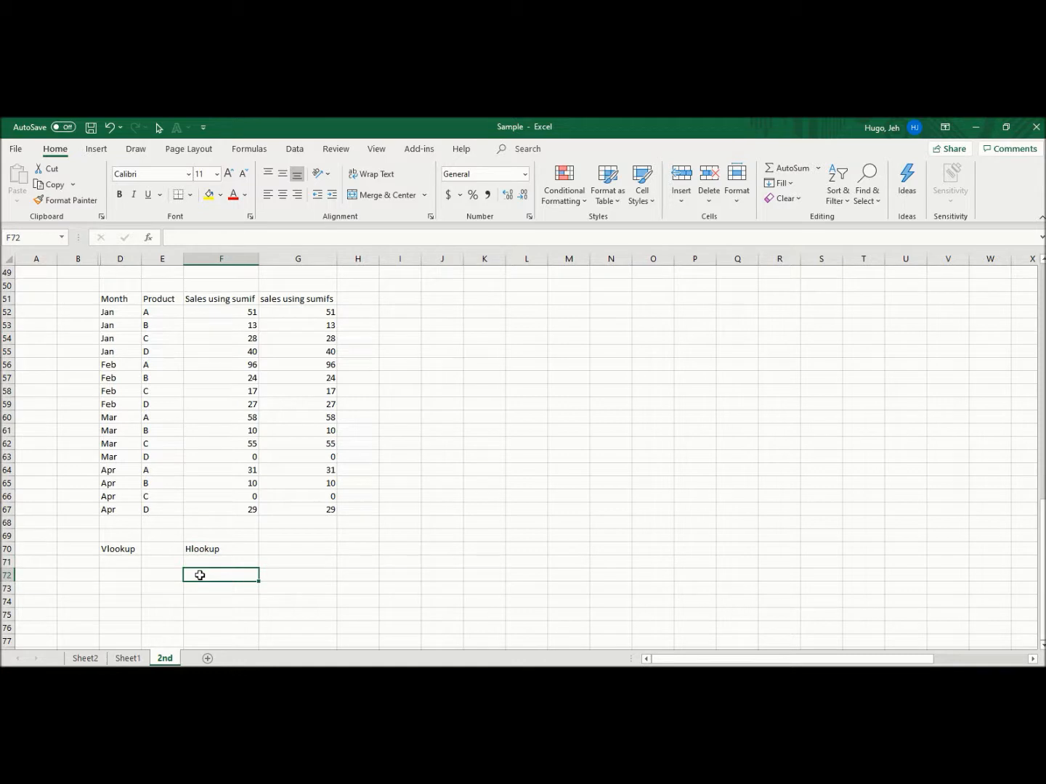
pyautogui.press('Down')
pyautogui.press('Down')
pyautogui.press('Left')
pyautogui.press('Up')
pyautogui.press('Up')
pyautogui.press('Up')
pyautogui.press('Down')
pyautogui.press('Down')
pyautogui.press('Left')
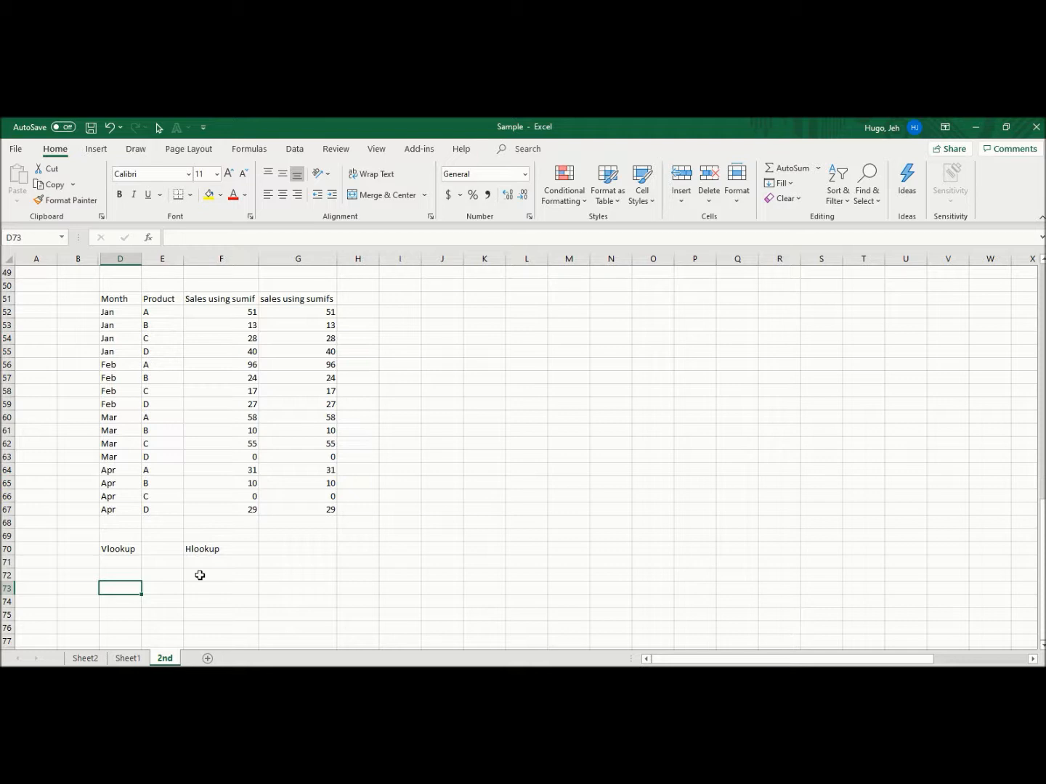
pyautogui.press('Down')
pyautogui.press('Down')
pyautogui.press('Down')
pyautogui.press('Down')
pyautogui.press('Down')
pyautogui.press('Up')
pyautogui.press('Up')
pyautogui.press('Up')
pyautogui.press('Up')
pyautogui.press('Up')
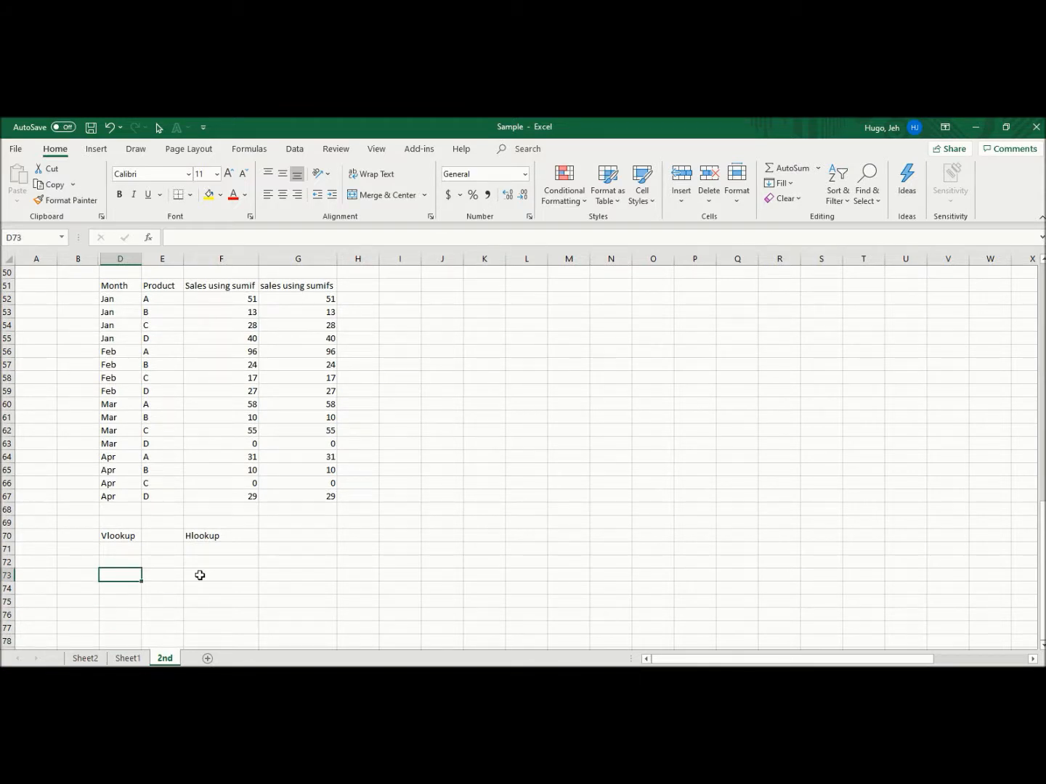
pyautogui.write('Jan')
pyautogui.press('Return')
pyautogui.write('Feb')
pyautogui.press('Return')
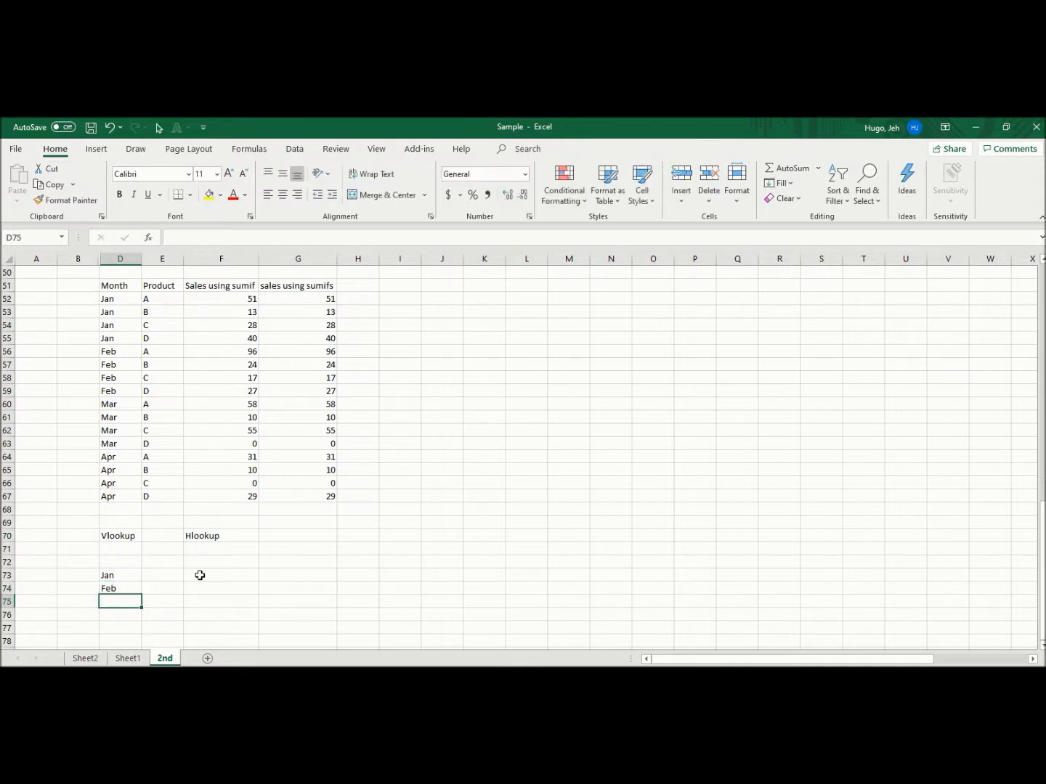
pyautogui.write('Mar')
pyautogui.press('Return')
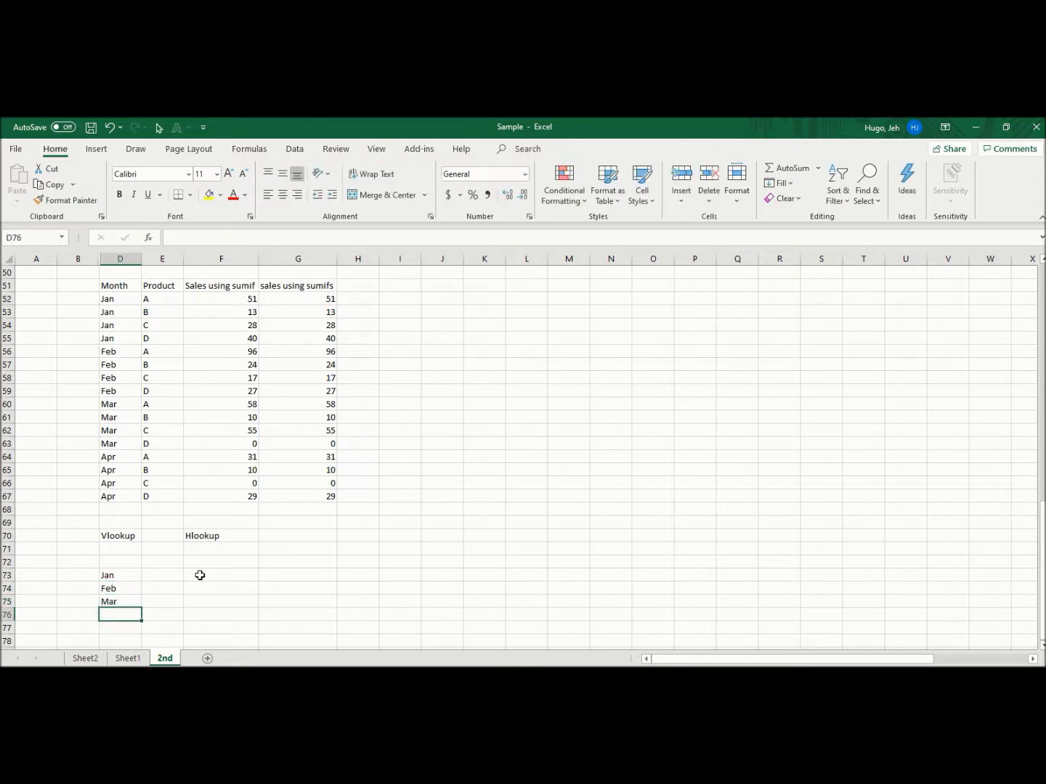
# Complete the month list with Apr in D76 and add the header Month in D72
pyautogui.write('Apr')
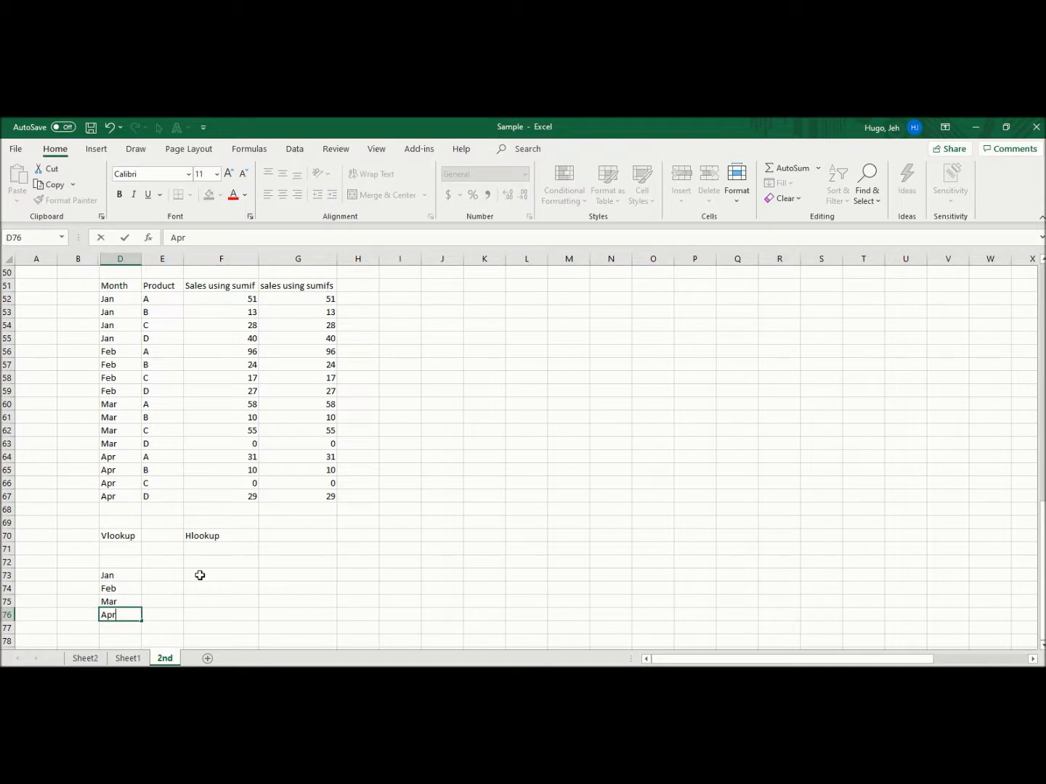
pyautogui.press('Up')
pyautogui.press('Up')
pyautogui.press('Up')
pyautogui.press('Up')
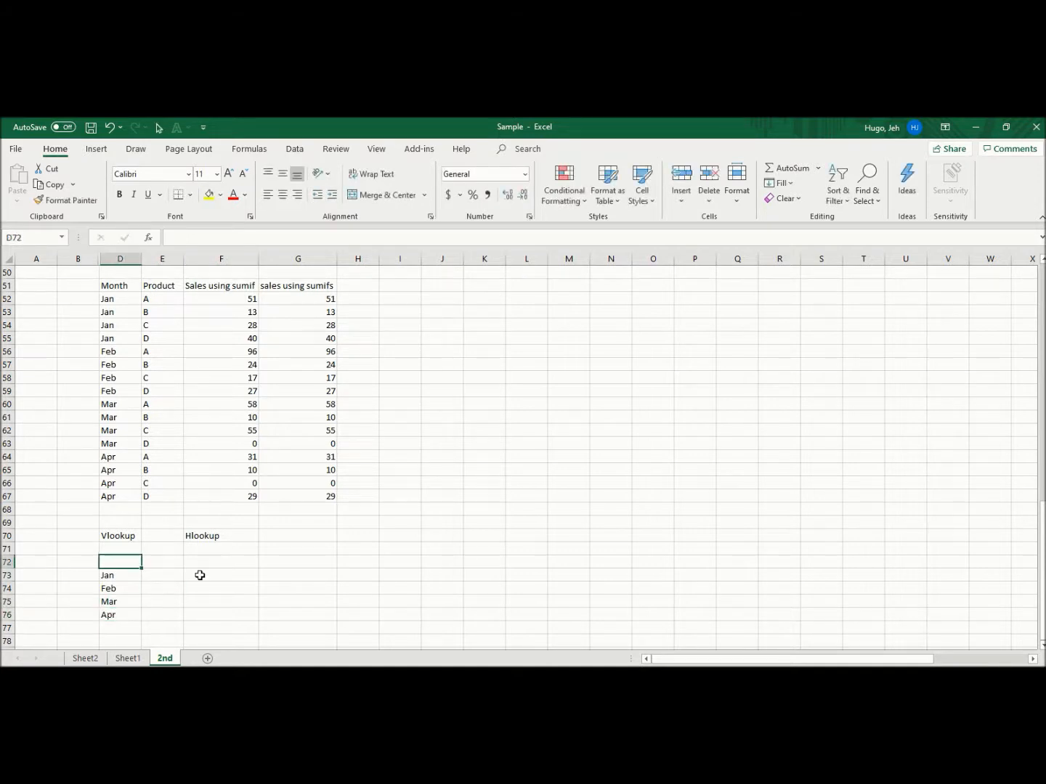
pyautogui.write('Month')
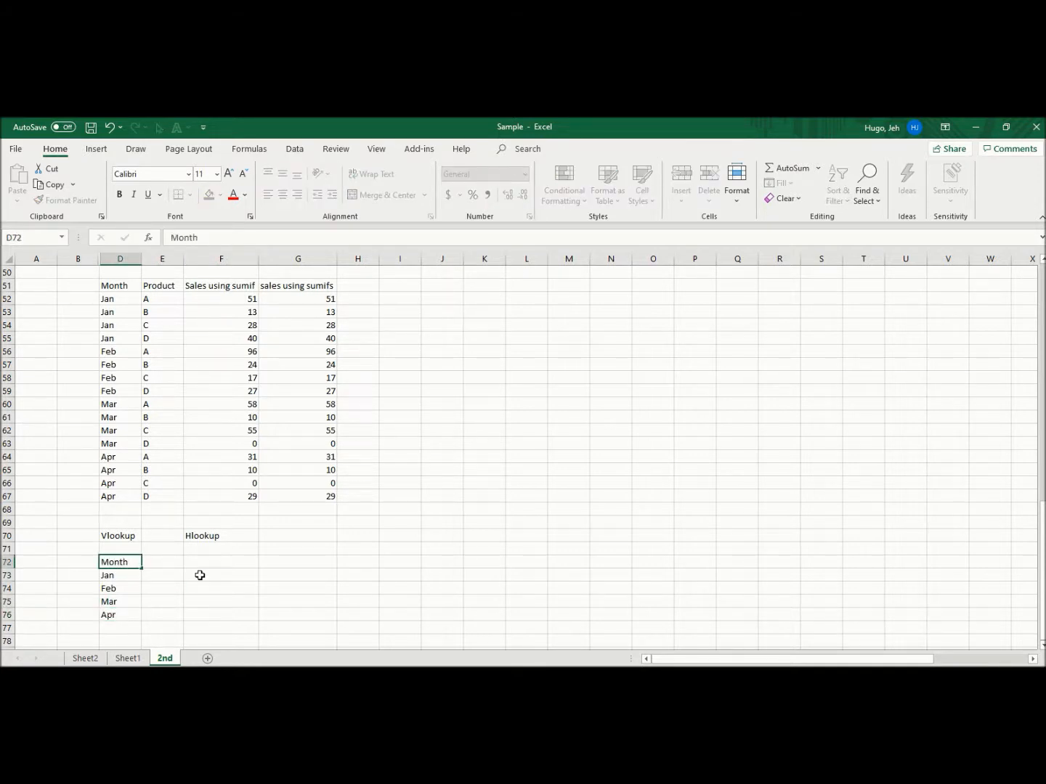
# Enter the product headers A, B, C and D across E72:H72
pyautogui.press('Tab')
pyautogui.write('A')
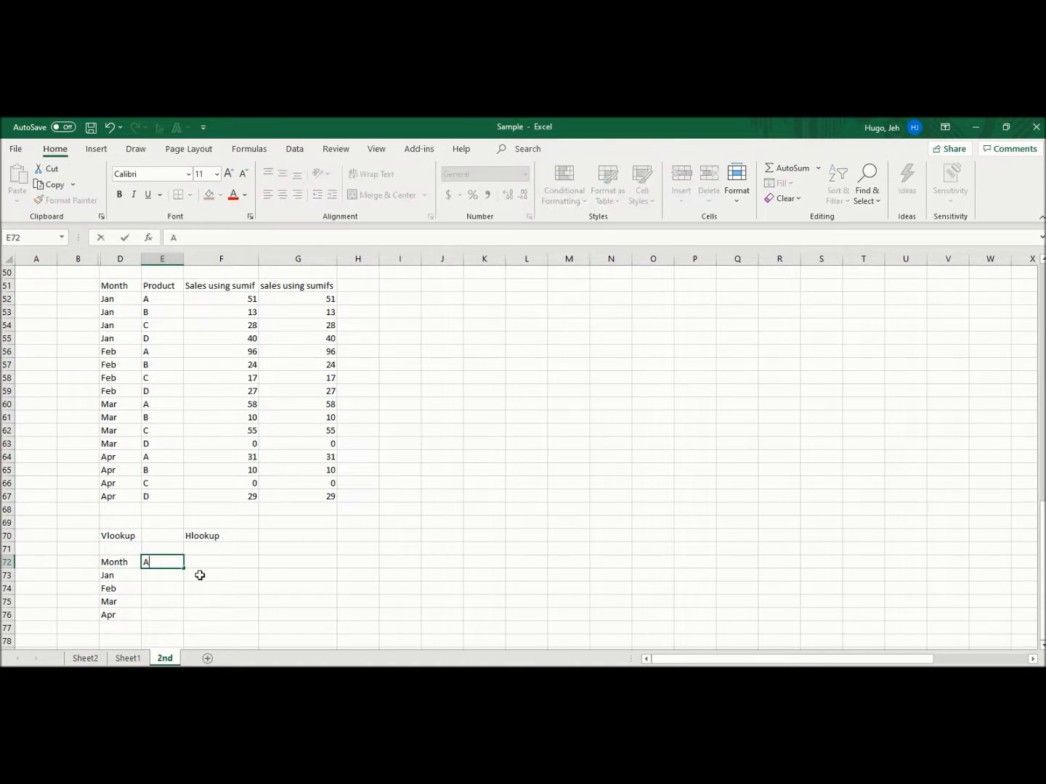
pyautogui.press('Tab')
pyautogui.write('B')
pyautogui.press('Tab')
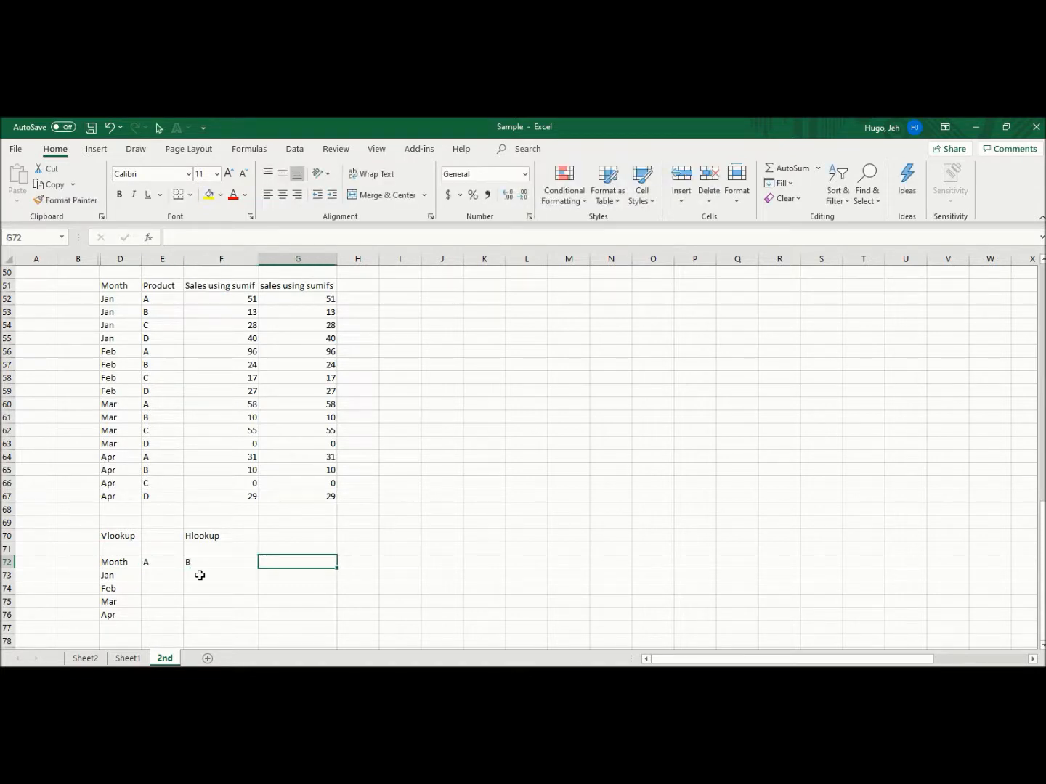
pyautogui.write('C')
pyautogui.press('Tab')
pyautogui.write('D')
pyautogui.press('Down')
pyautogui.press('Left')
pyautogui.press('Left')
pyautogui.press('Left')
pyautogui.press('Left')
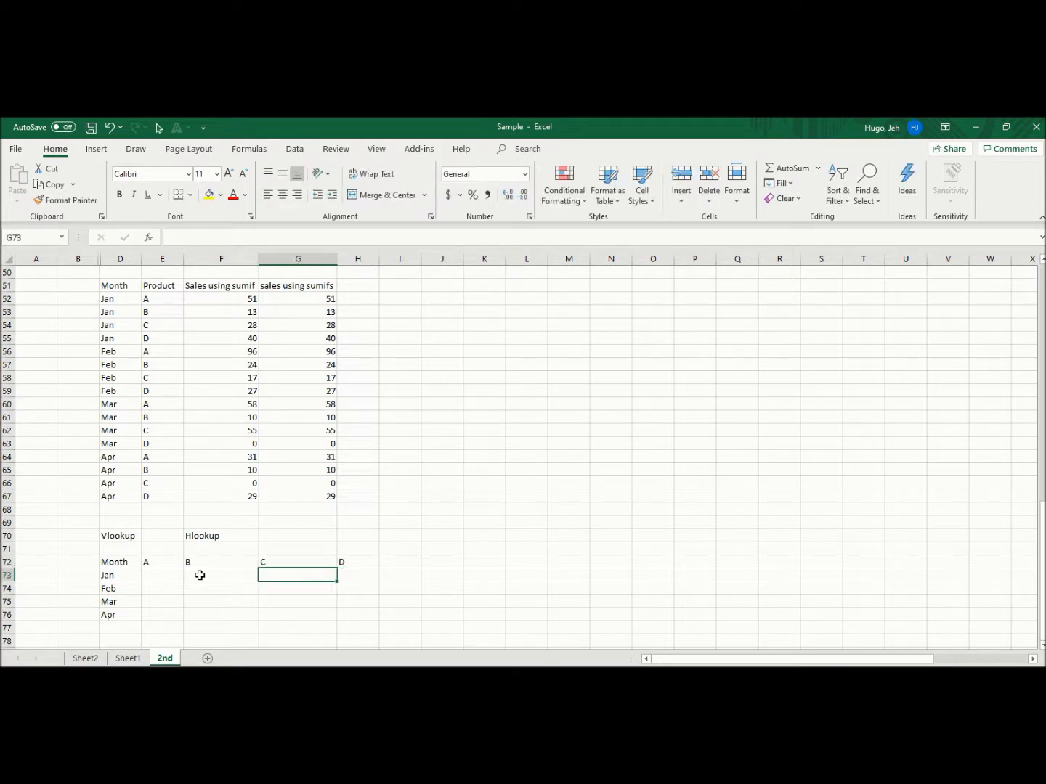
pyautogui.press('Right')
pyautogui.press('Up')
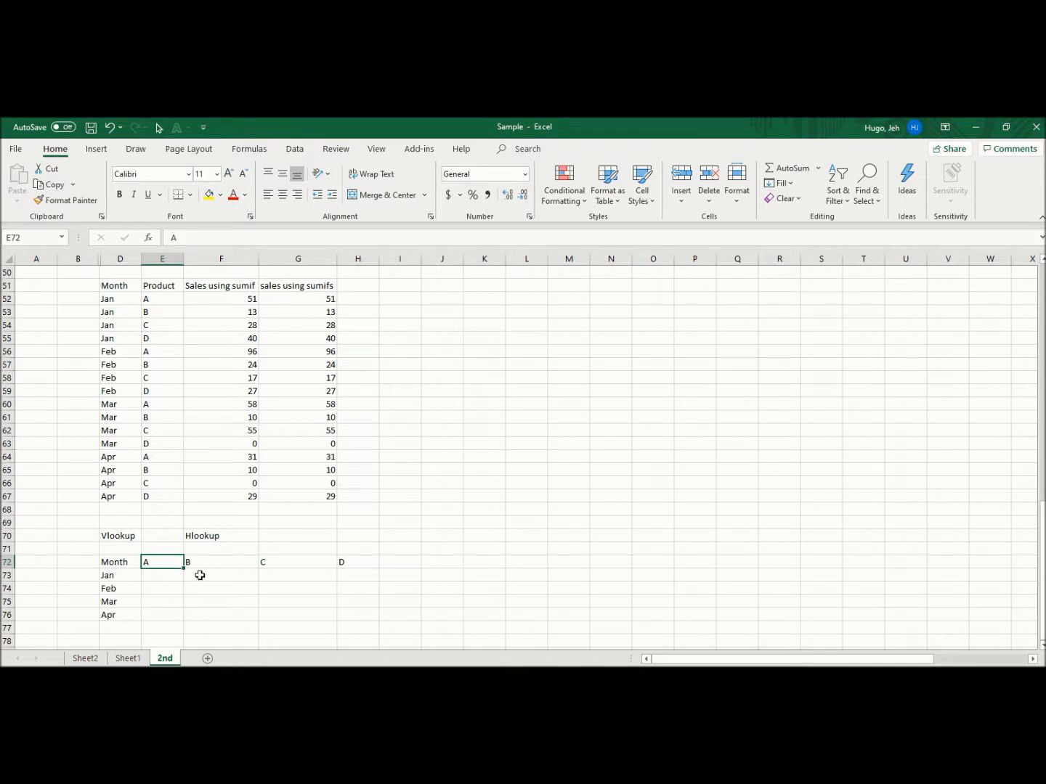
pyautogui.press('Down')
pyautogui.press('Down')
pyautogui.press('Up')
pyautogui.press('Down')
pyautogui.press('Down')
pyautogui.press('Up')
pyautogui.press('Up')
pyautogui.press('Down')
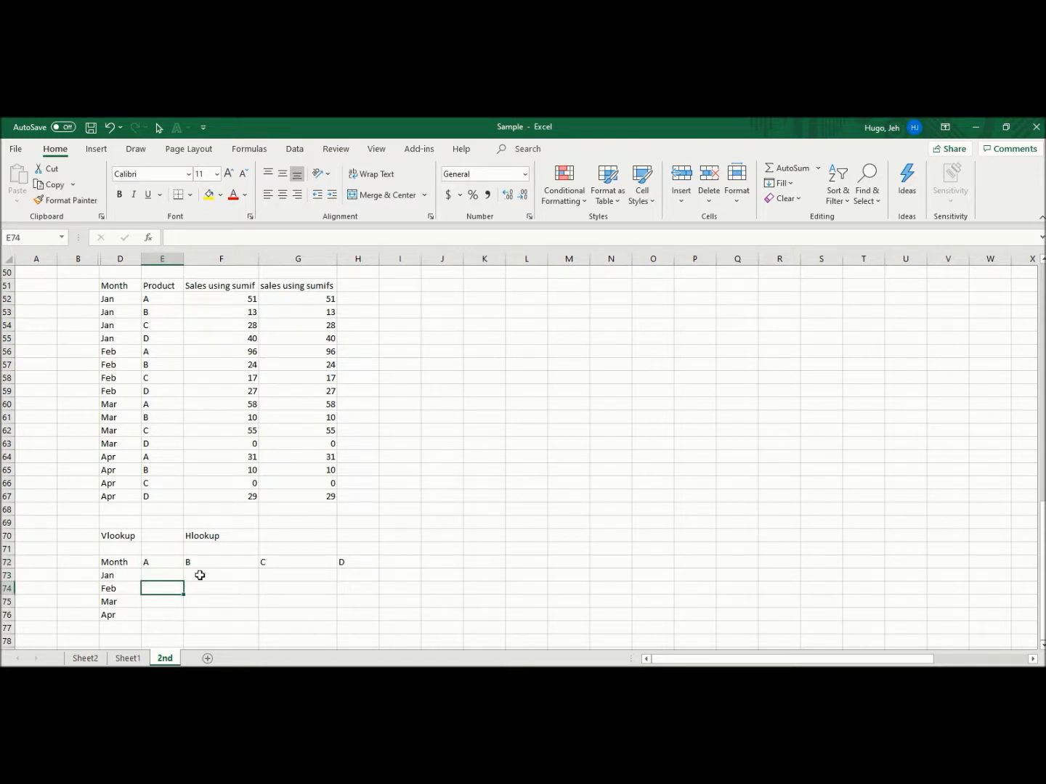
pyautogui.press('Down')
pyautogui.press('Down')
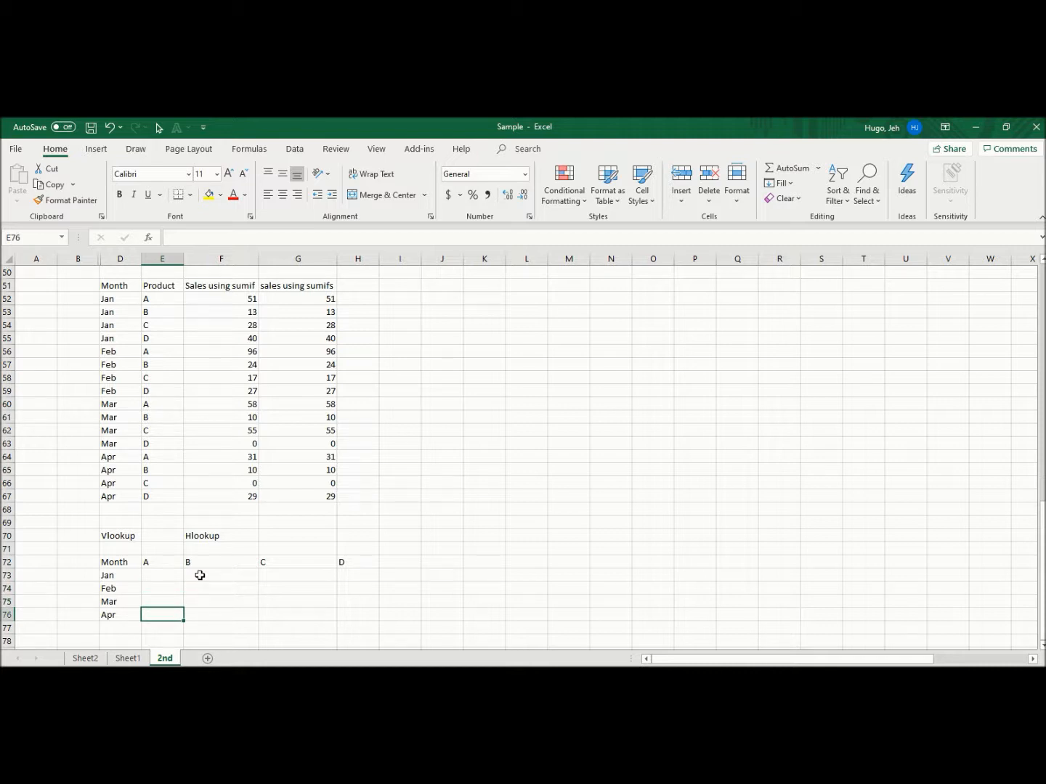
pyautogui.press('Up')
pyautogui.press('Up')
pyautogui.press('Up')
pyautogui.press('Right')
pyautogui.press('Up')
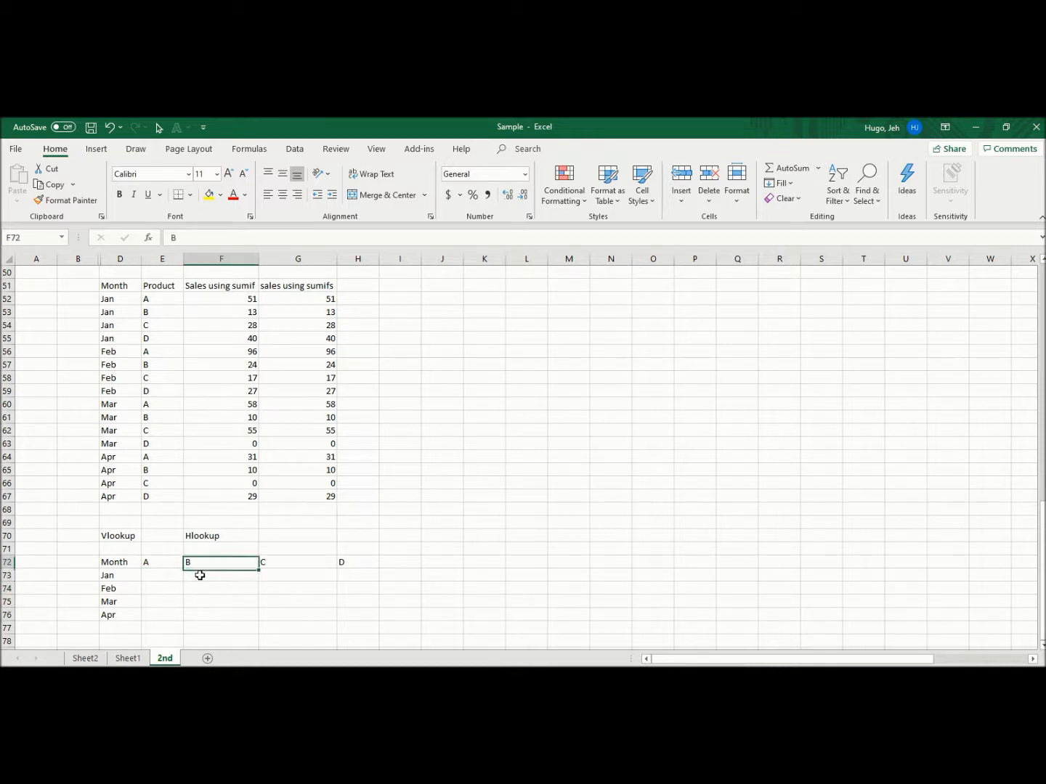
pyautogui.press('Down')
pyautogui.press('Down')
pyautogui.press('Down')
pyautogui.press('Down')
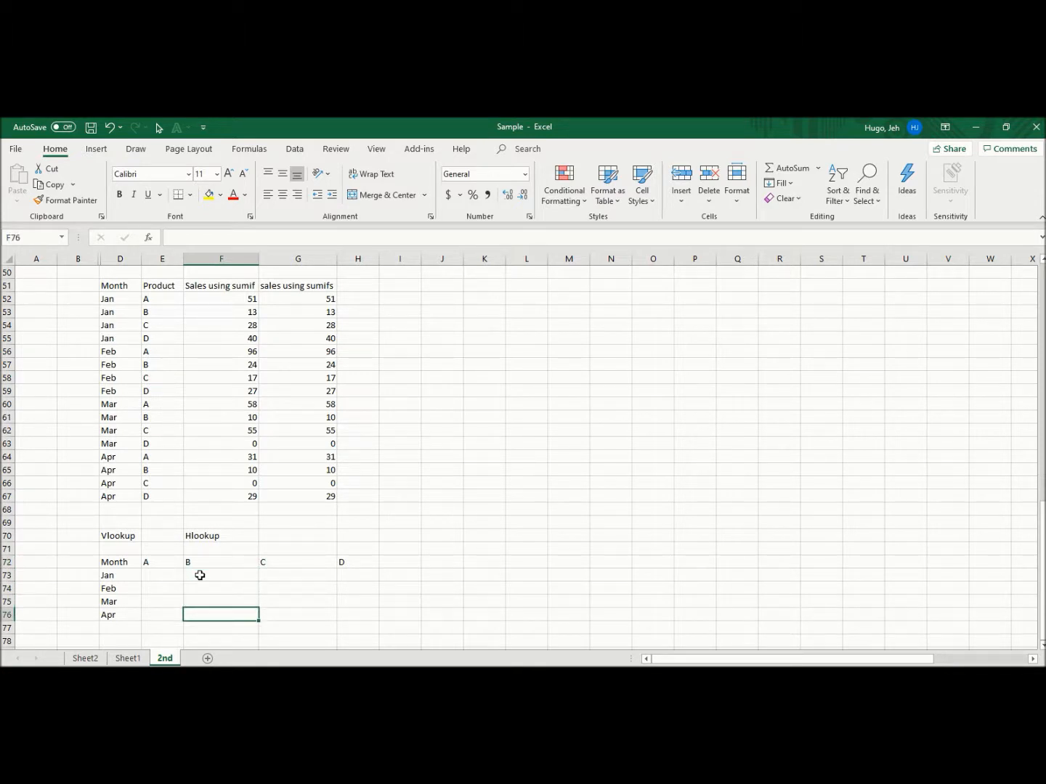
pyautogui.press('Down')
pyautogui.press('Down')
pyautogui.press('Down')
pyautogui.press('Down')
pyautogui.press('Down')
pyautogui.press('Down')
pyautogui.press('Down')
pyautogui.press('Down')
pyautogui.press('Down')
pyautogui.press('Down')
pyautogui.press('Up')
pyautogui.press('Up')
pyautogui.press('Up')
pyautogui.press('Up')
pyautogui.press('Up')
pyautogui.press('Up')
pyautogui.press('Up')
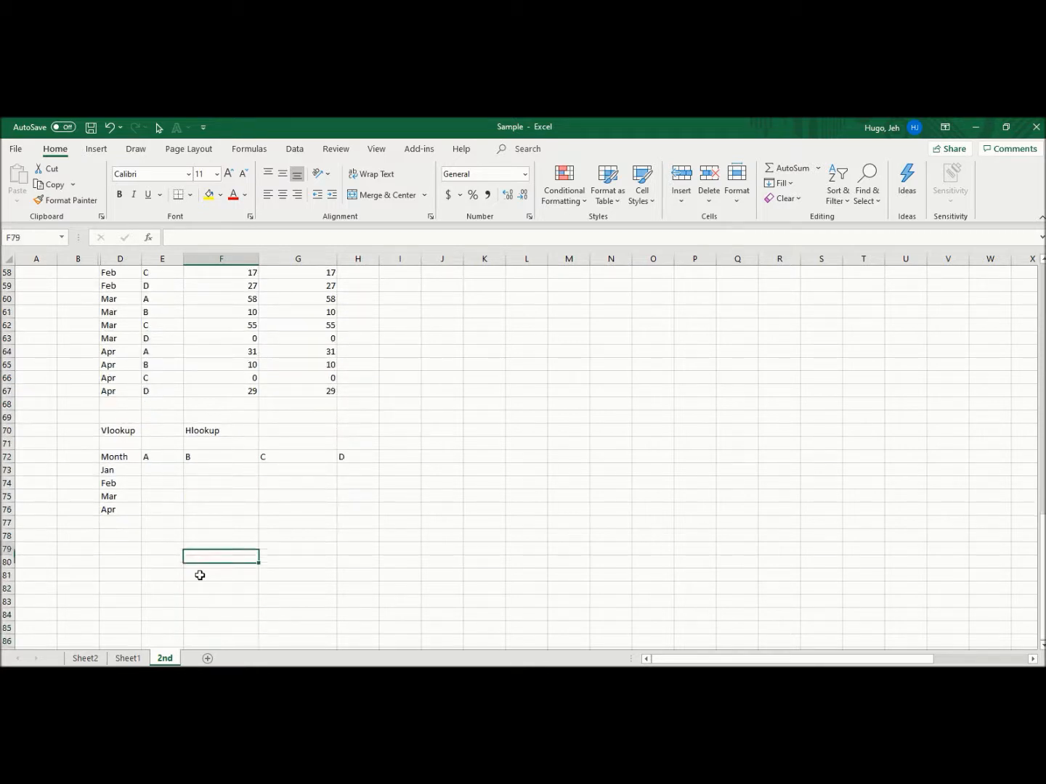
pyautogui.press('Up')
pyautogui.press('Up')
pyautogui.press('Up')
pyautogui.press('Up')
pyautogui.press('Up')
pyautogui.press('Up')
pyautogui.press('Up')
pyautogui.press('Up')
pyautogui.press('Up')
# Start a VLOOKUP formula in E73 for January with E72 as the lookup value
pyautogui.press('Left')
pyautogui.press('Down')
pyautogui.press('Down')
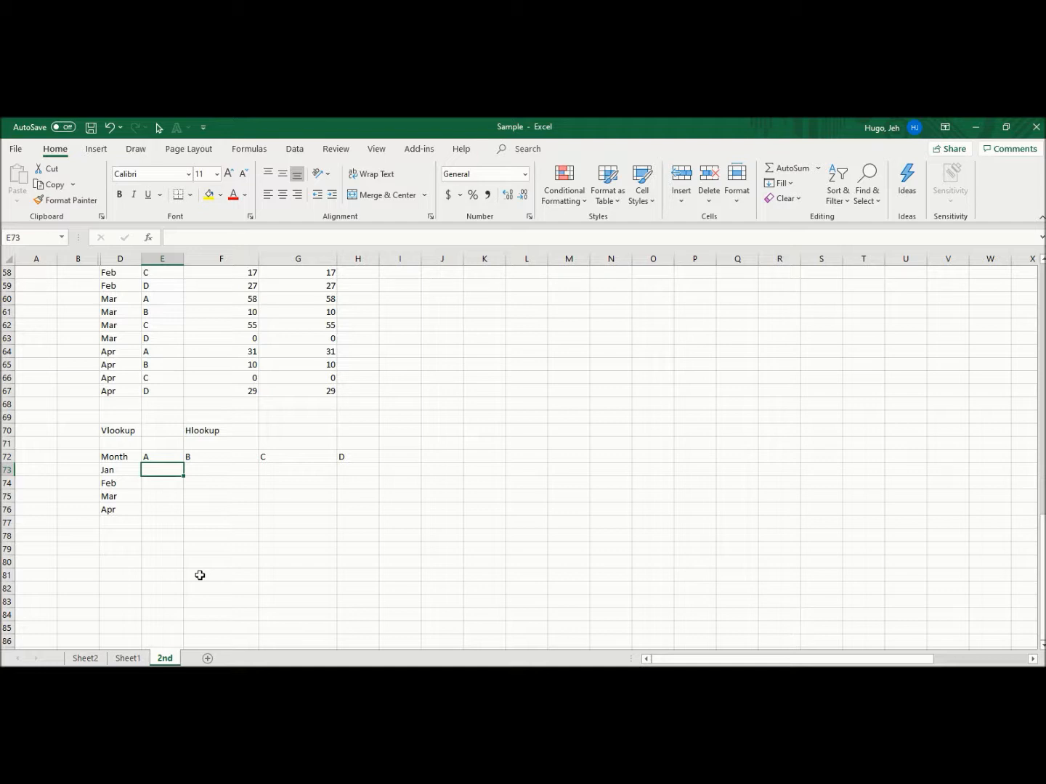
pyautogui.press('Down')
pyautogui.press('Up')
pyautogui.write('=')
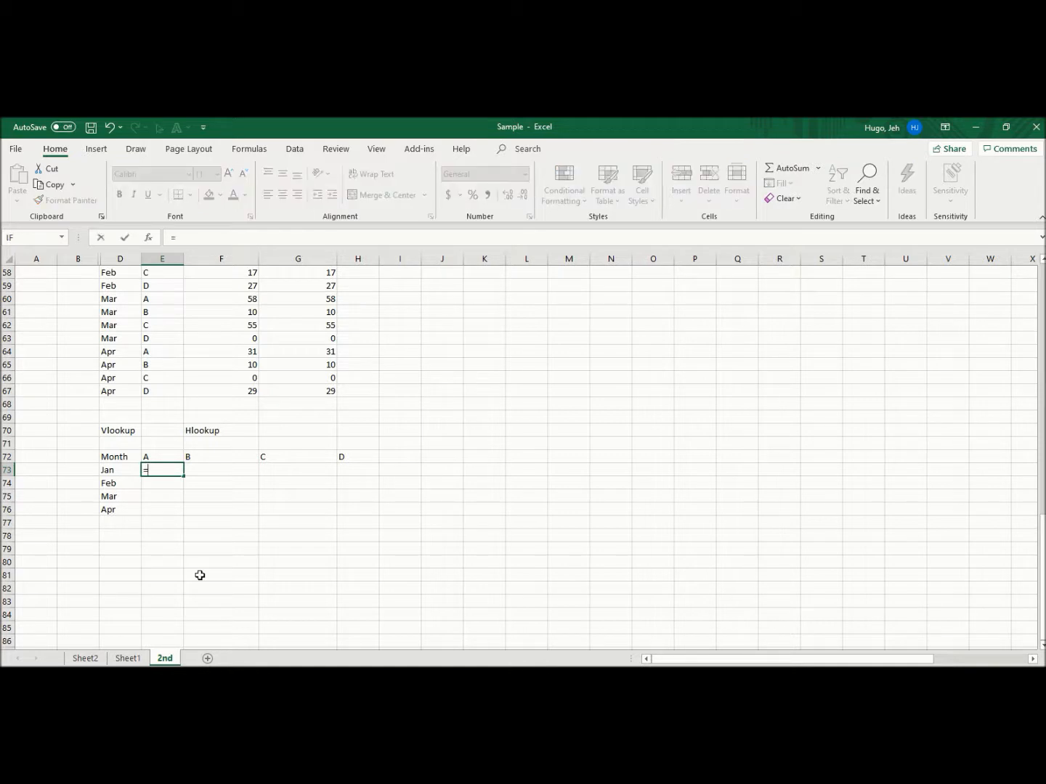
pyautogui.write('vlookup(')
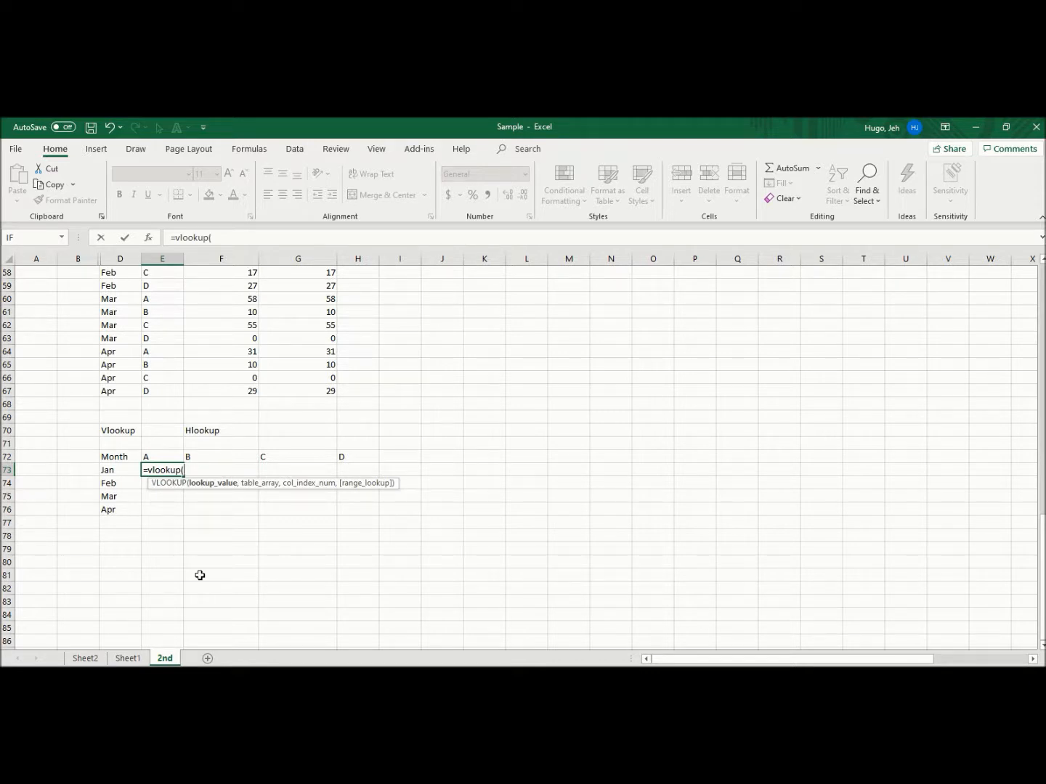
pyautogui.press('Up')
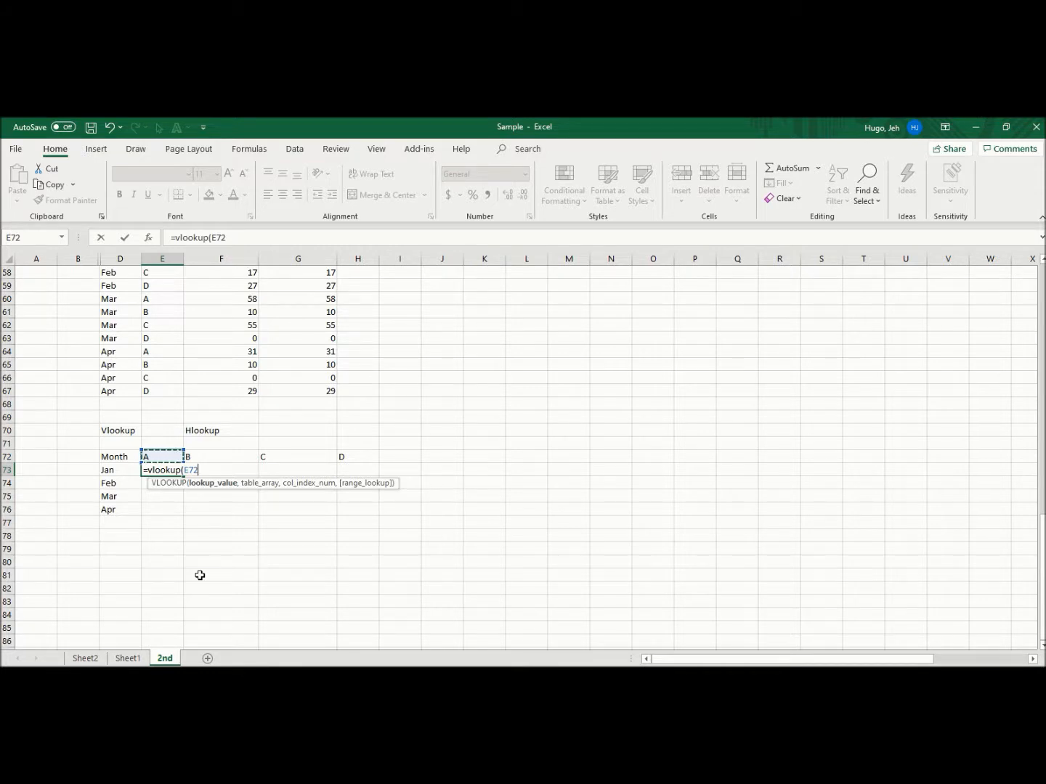
pyautogui.write(',')
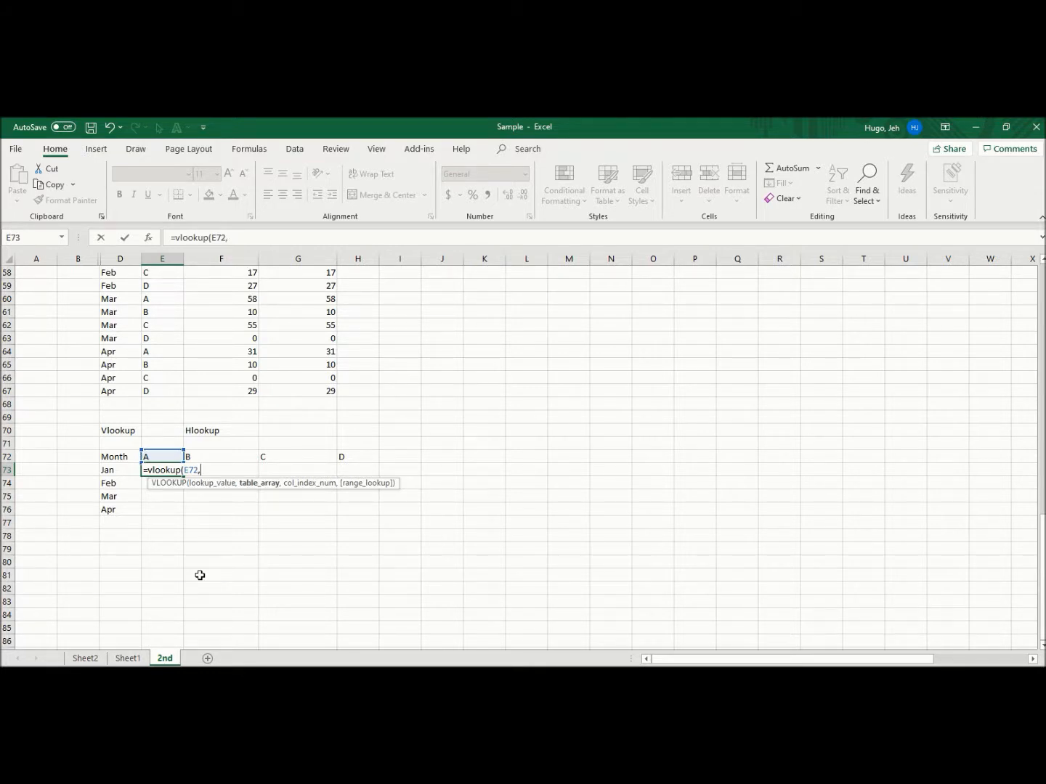
# Set the VLOOKUP table array to E52:F55, covering January's products and their SUMIF sales
pyautogui.press('Up')
pyautogui.press('Up')
pyautogui.press('Up')
pyautogui.press('Up')
pyautogui.press('Up')
pyautogui.press('Up')
pyautogui.press('Up')
pyautogui.press('Up')
pyautogui.press('Up')
pyautogui.press('Up')
pyautogui.press('Up')
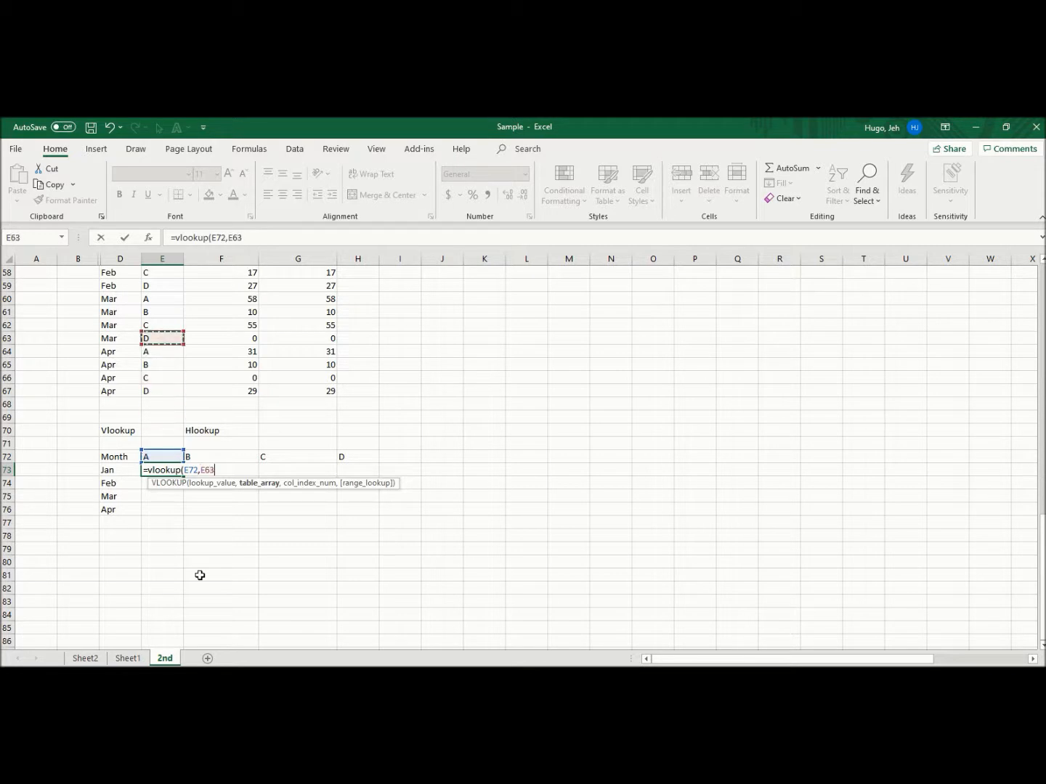
pyautogui.press('Up')
pyautogui.press('Up')
pyautogui.press('Up')
pyautogui.press('Up')
pyautogui.press('Up')
pyautogui.press('Up')
pyautogui.press('Up')
pyautogui.press('Up')
pyautogui.press('Up')
pyautogui.press('Up')
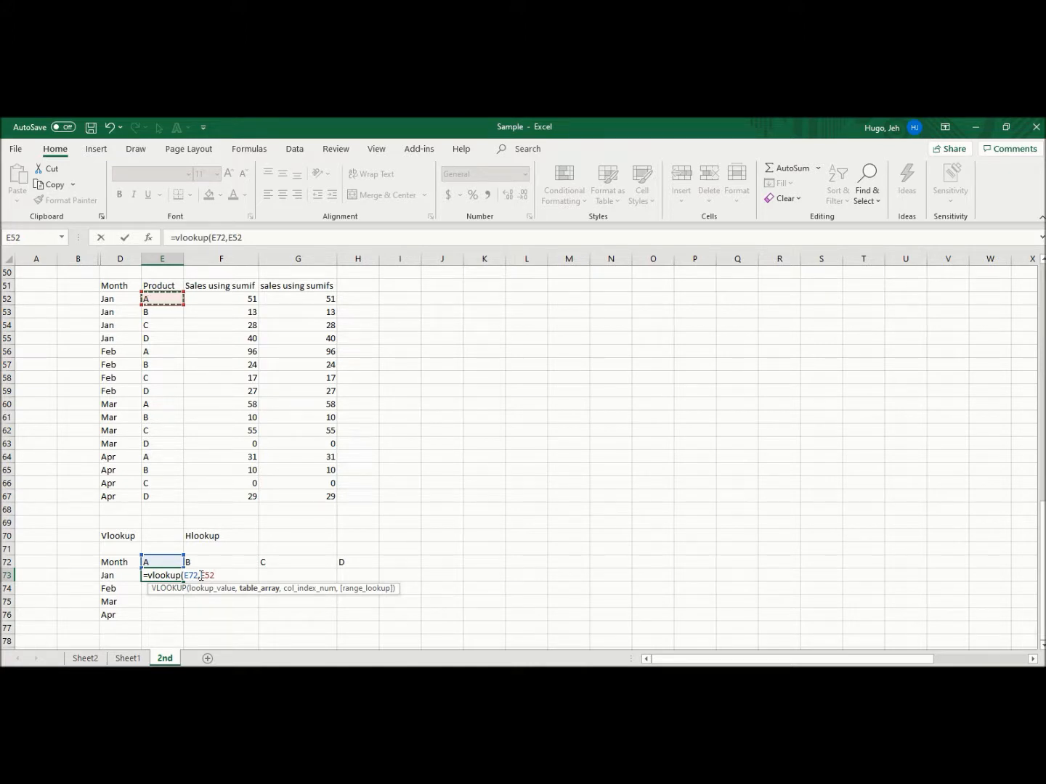
pyautogui.hotkey('shift', 'Down')
pyautogui.hotkey('shift', 'Down')
pyautogui.hotkey('shift', 'Down')
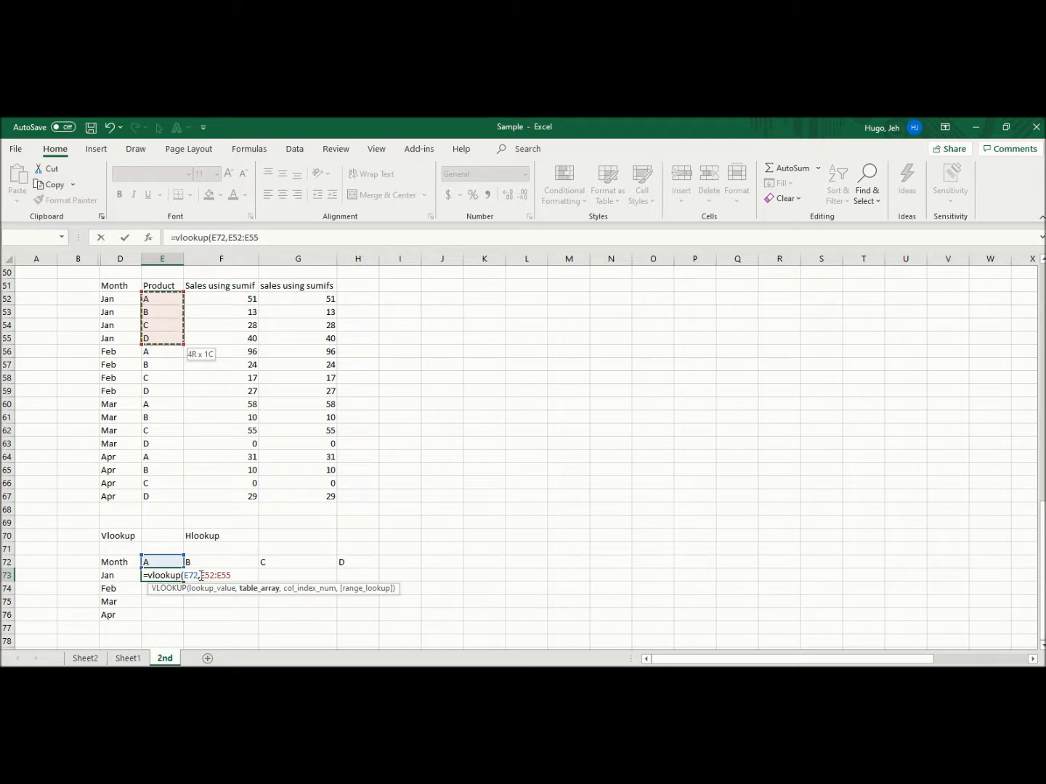
pyautogui.hotkey('shift', 'Right')
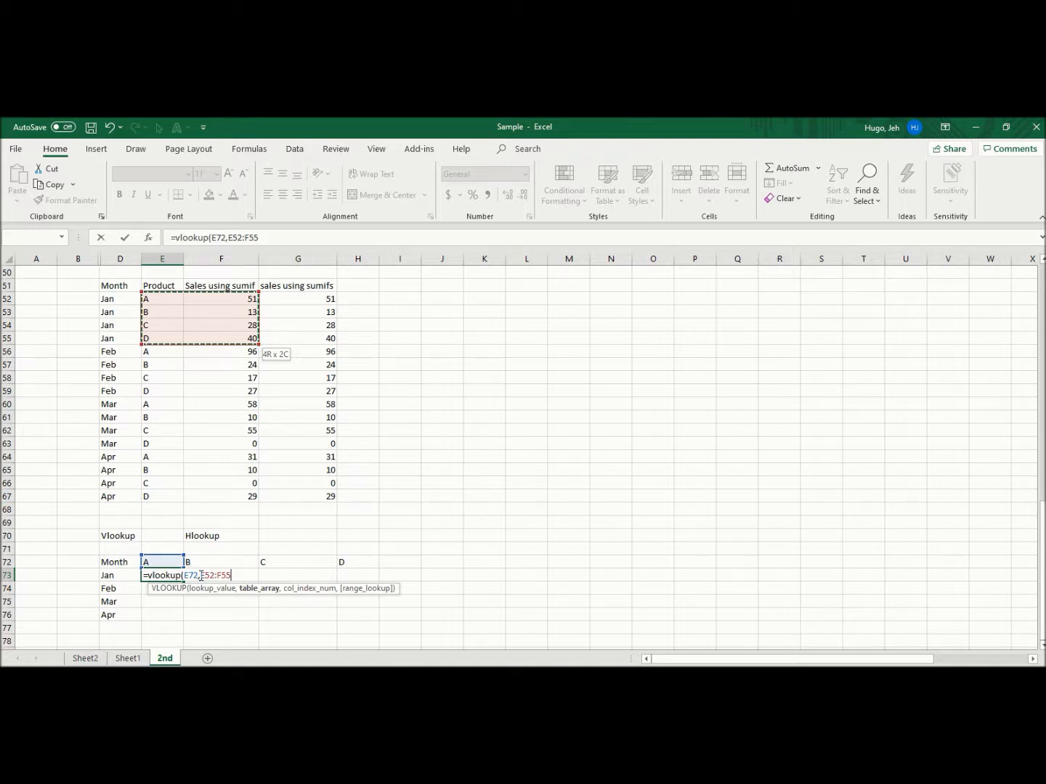
pyautogui.write(',')
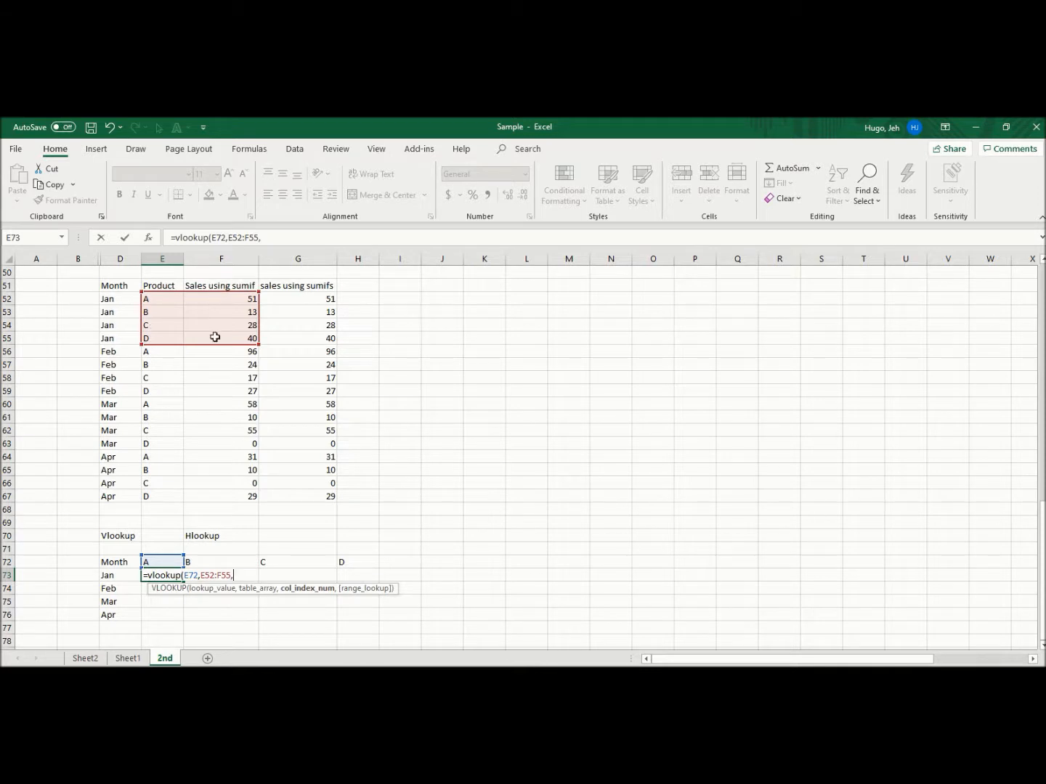
# Complete the VLOOKUP formula in E73 with column index 2 and exact match 0
pyautogui.write('2,')
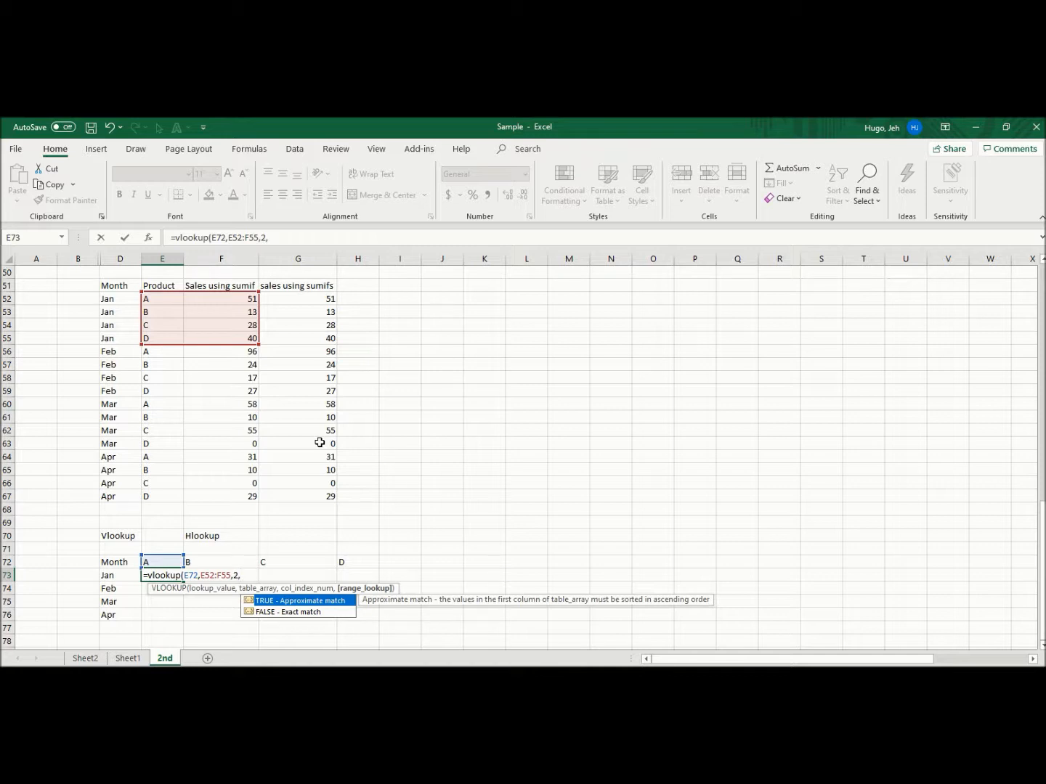
pyautogui.write('0')
pyautogui.press('BackSpace')
pyautogui.write('1')
pyautogui.press('BackSpace')
pyautogui.write('0)')
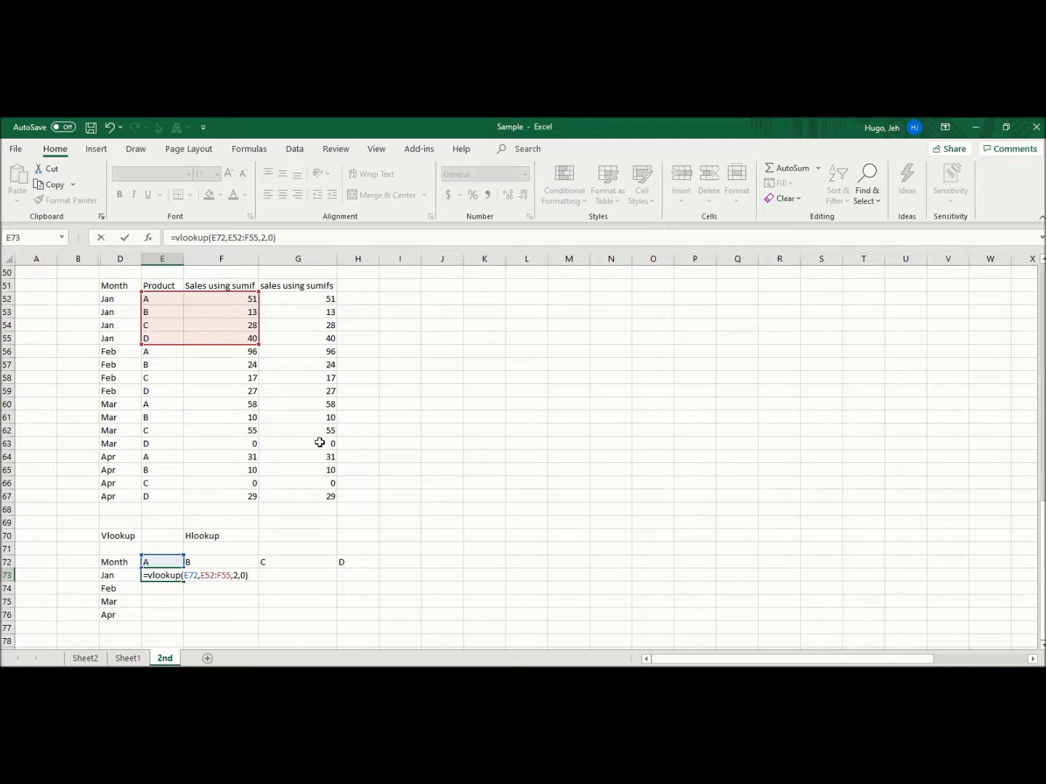
pyautogui.press('Return')
pyautogui.press('Up')
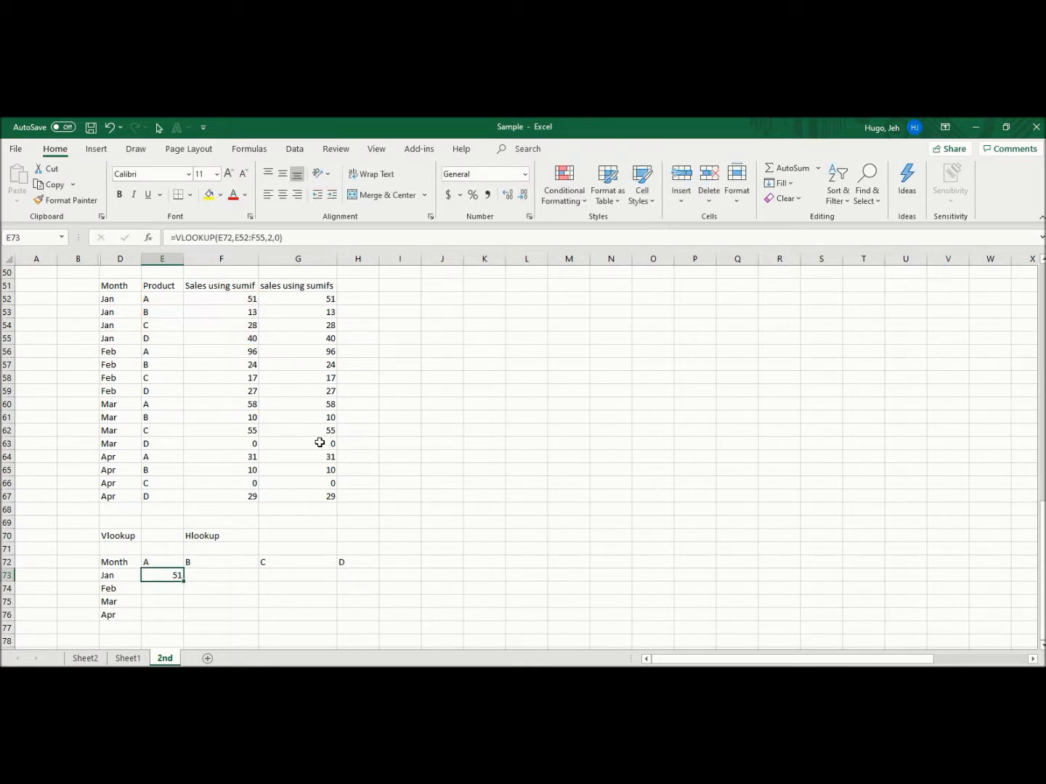
pyautogui.press('Up')
pyautogui.press('Down')
pyautogui.press('F2')
pyautogui.press('Escape')
pyautogui.press('F2')
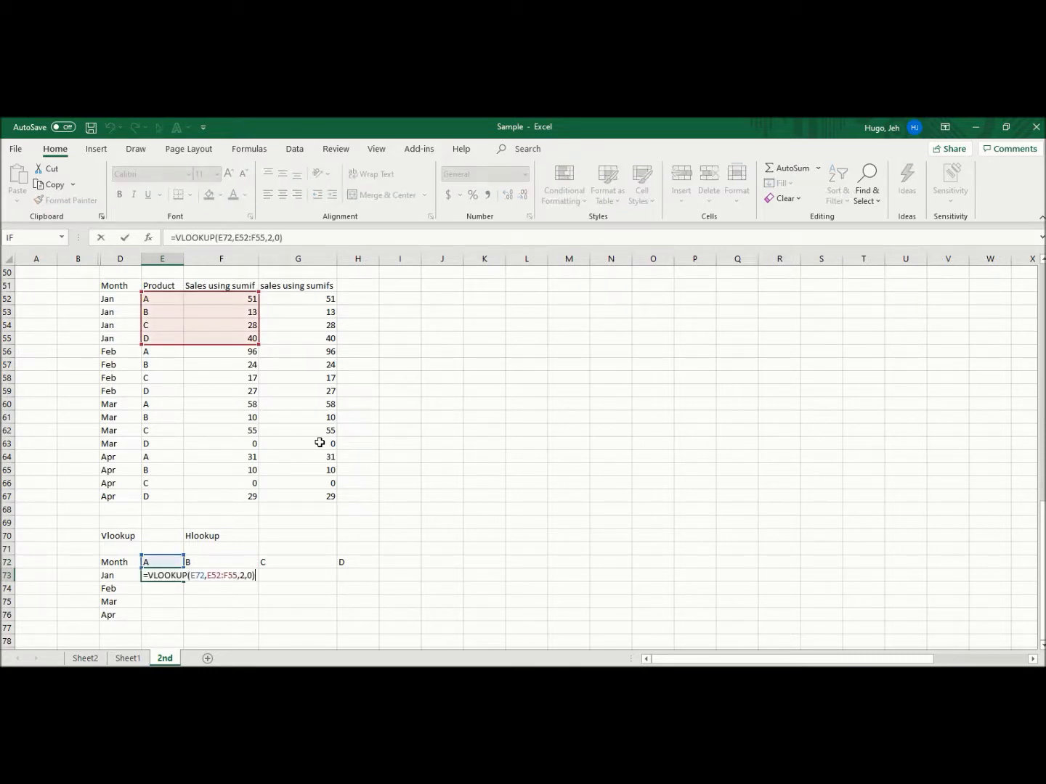
pyautogui.click(217, 238)
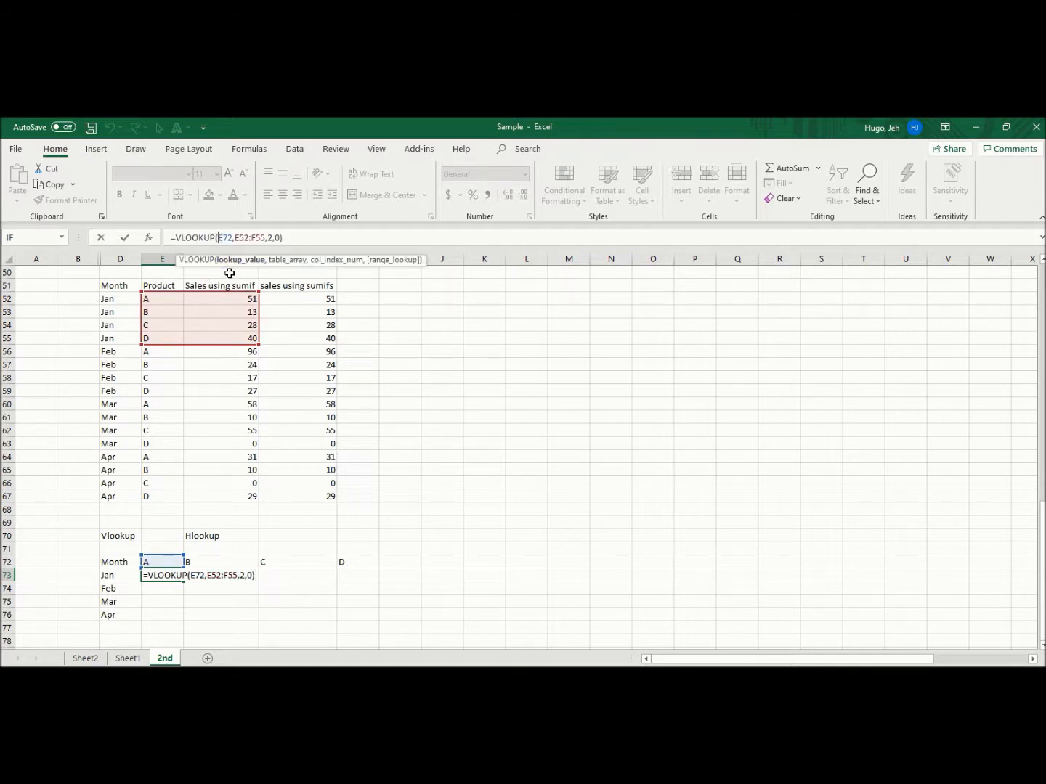
pyautogui.press('F4')
pyautogui.press('Right')
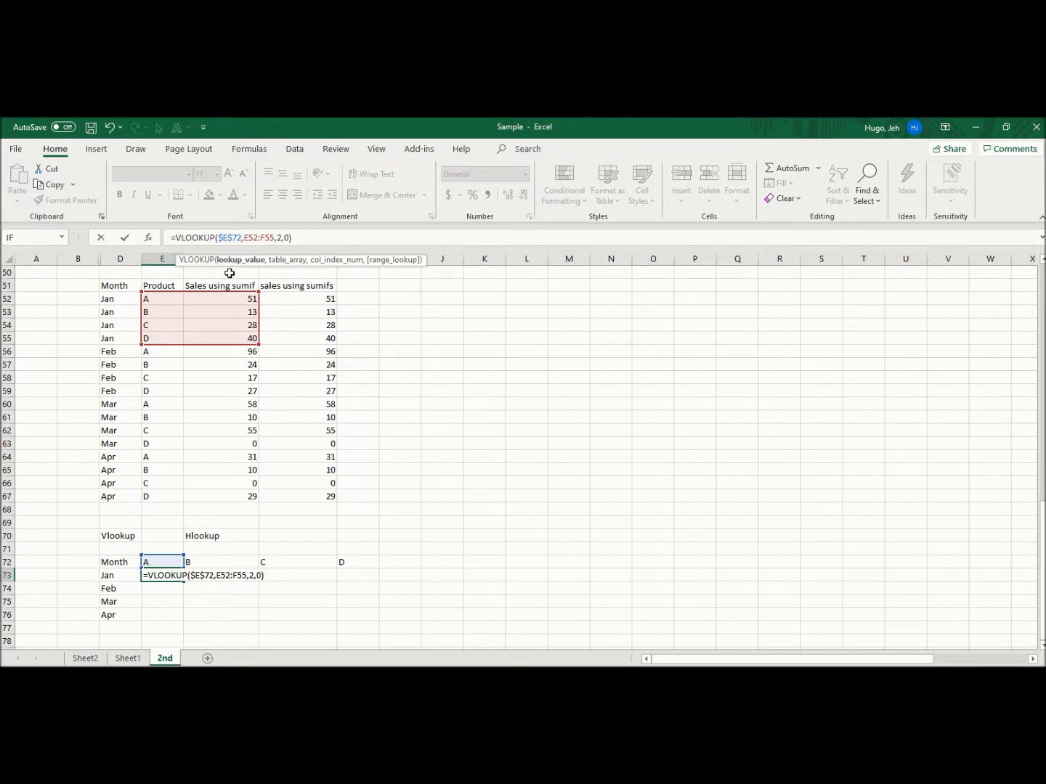
pyautogui.press('Escape')
pyautogui.press('Up')
pyautogui.press('Down')
# Make the table array in E73's VLOOKUP formula absolute as $E$52:$F$55
pyautogui.press('F2')
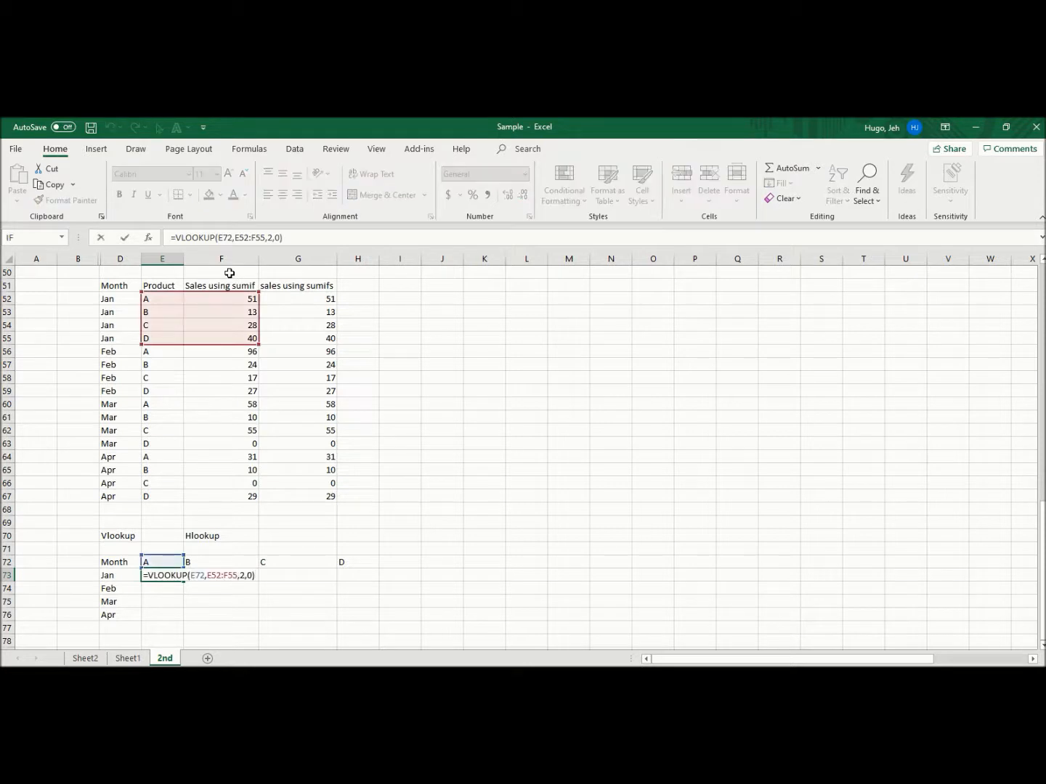
pyautogui.click(235, 238)
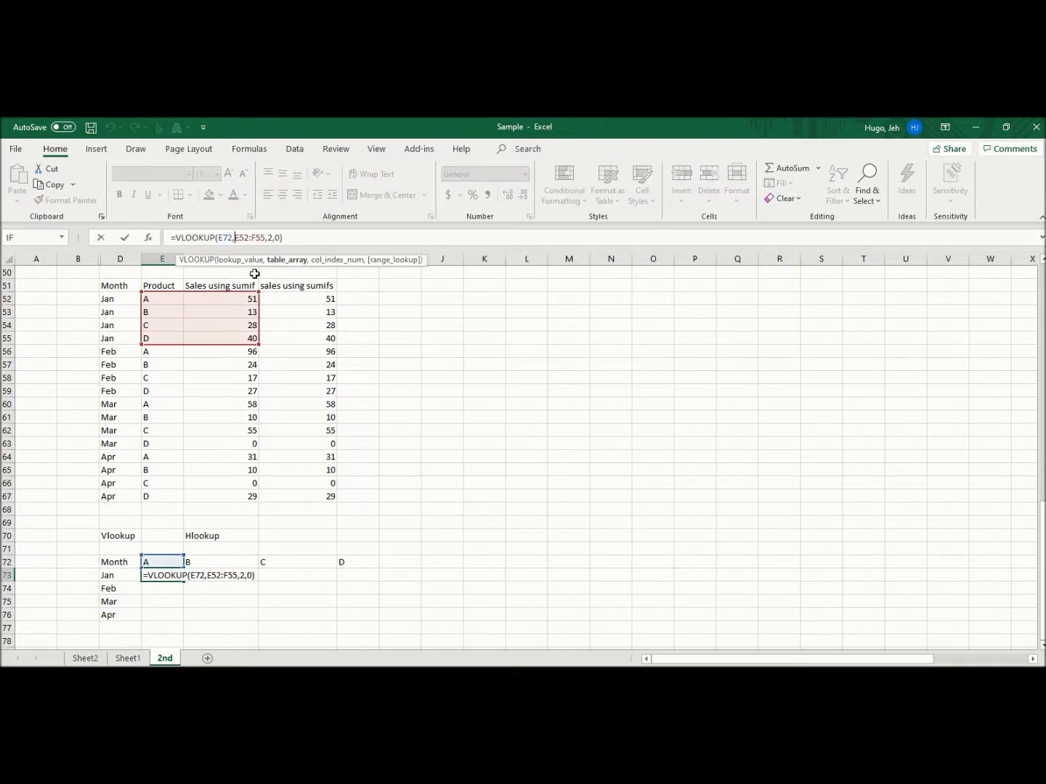
pyautogui.press('F4')
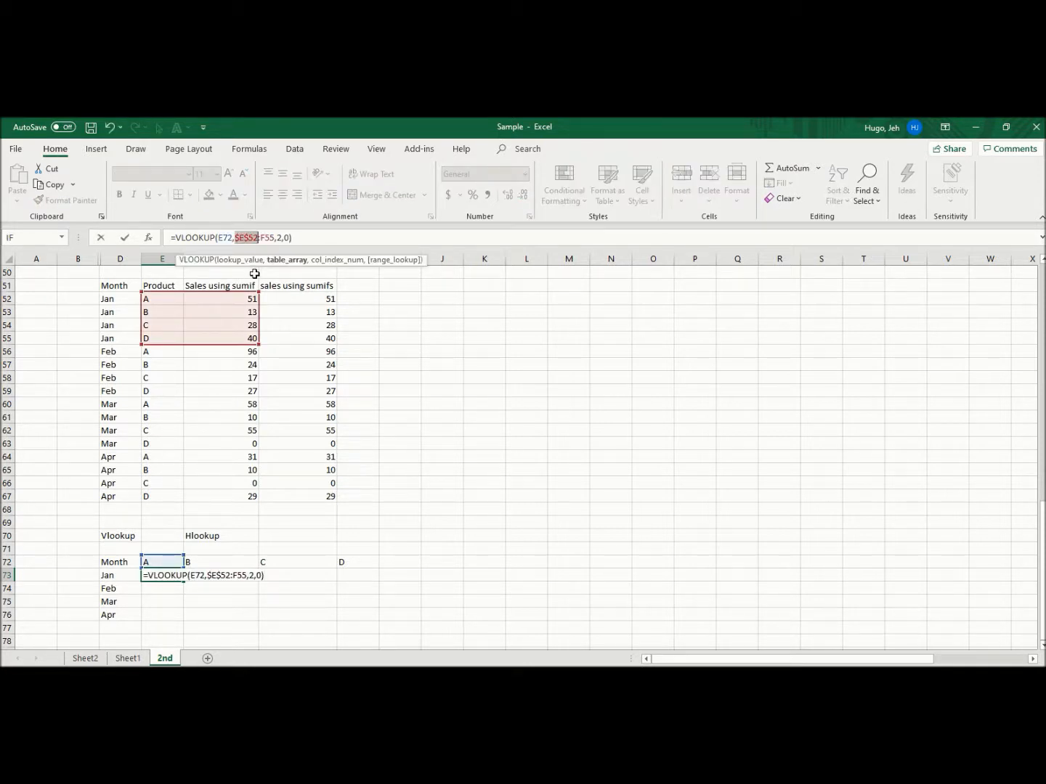
pyautogui.press('Right')
pyautogui.press('F4')
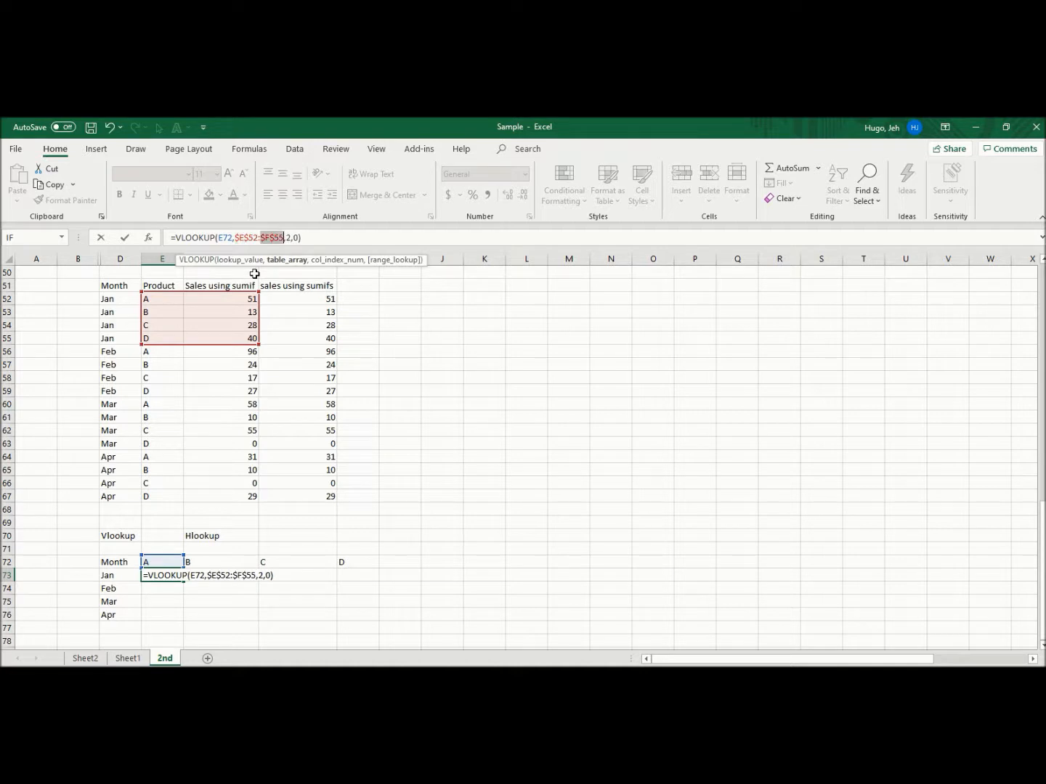
pyautogui.press('Return')
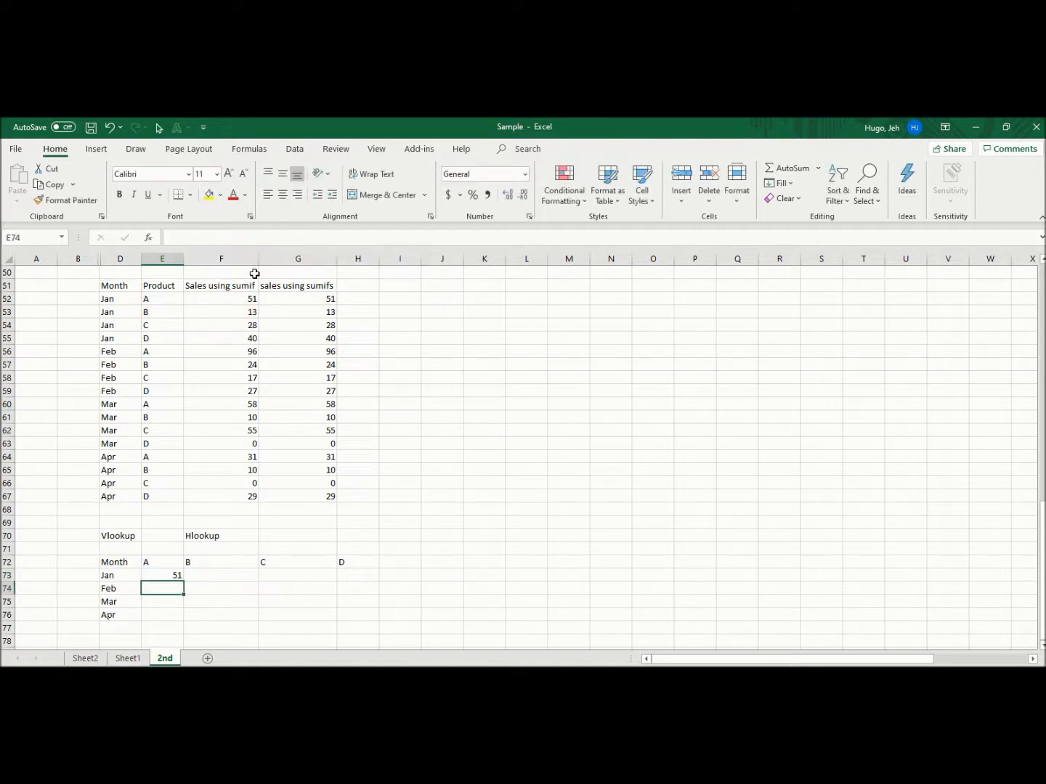
# Copy the VLOOKUP formula from E73 into E74:E76 for February through April
pyautogui.press('Up')
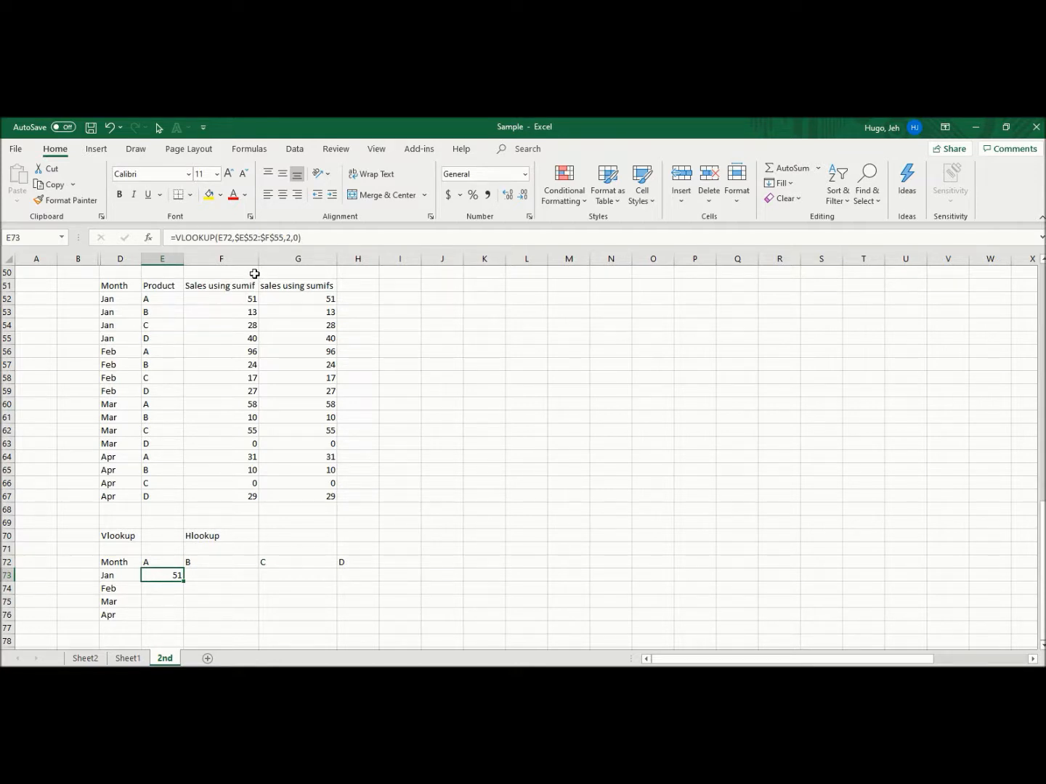
pyautogui.hotkey('ctrl', 'c')
pyautogui.press('Down')
pyautogui.hotkey('shift', 'Down')
pyautogui.hotkey('shift', 'Down')
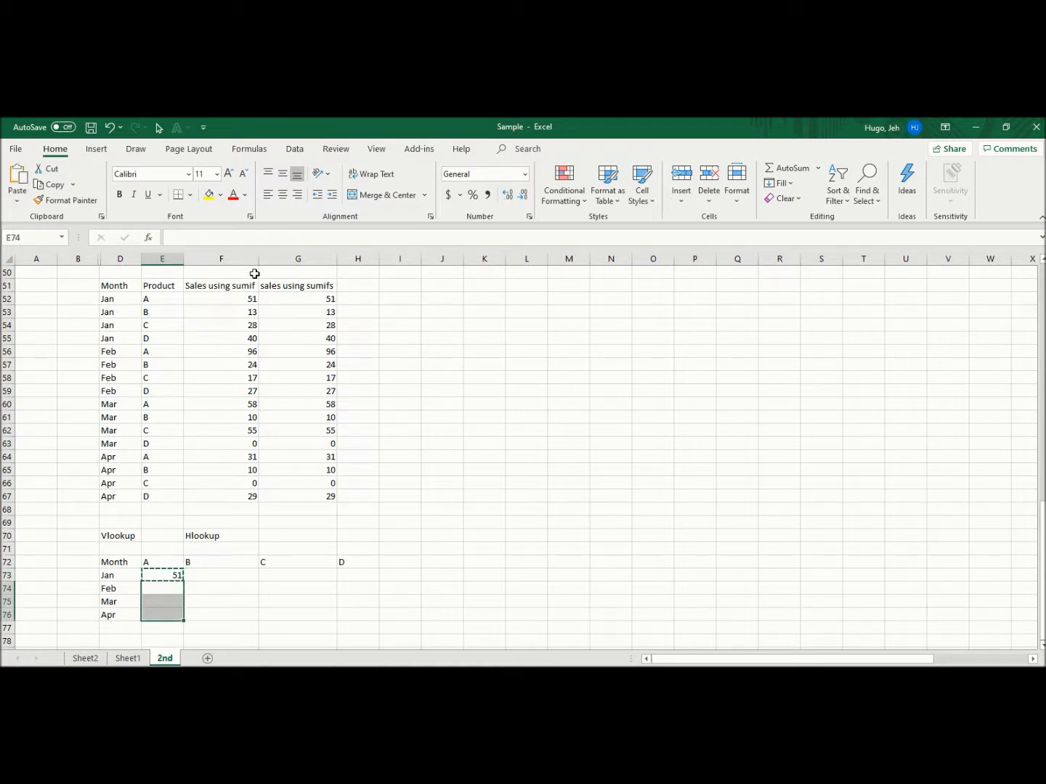
pyautogui.hotkey('ctrl', 'v')
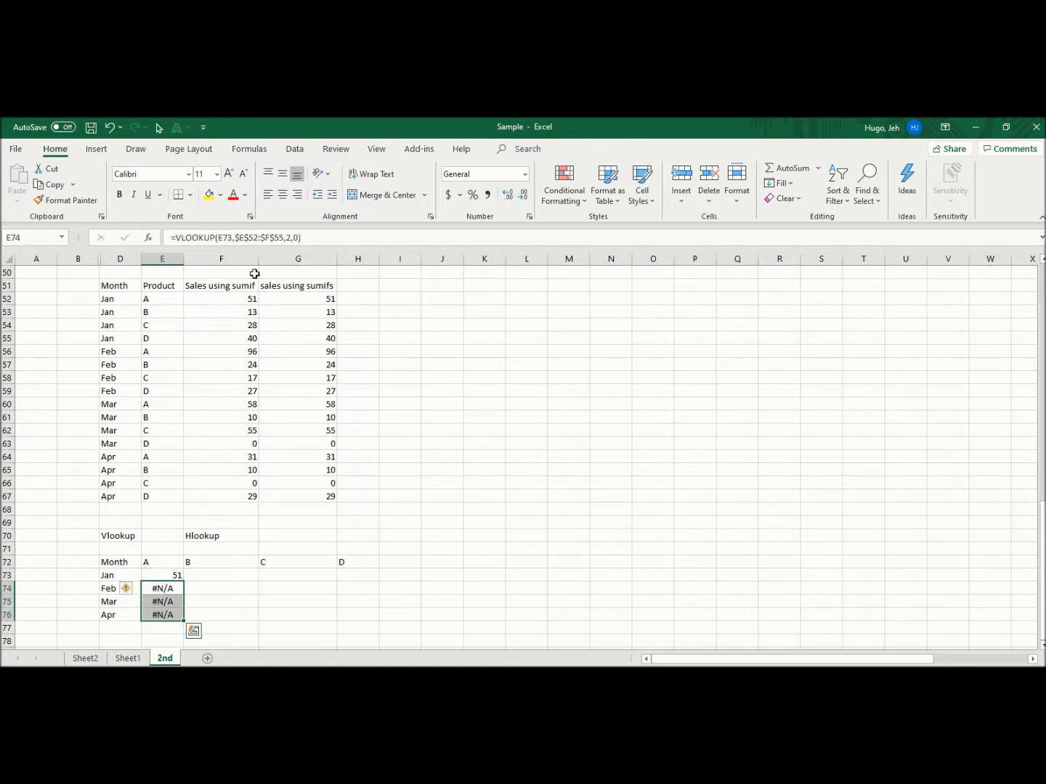
# Move the table array of E74's VLOOKUP formula to February's rows, $E$56:$F$59
pyautogui.press('Up')
pyautogui.press('Down')
pyautogui.press('F2')
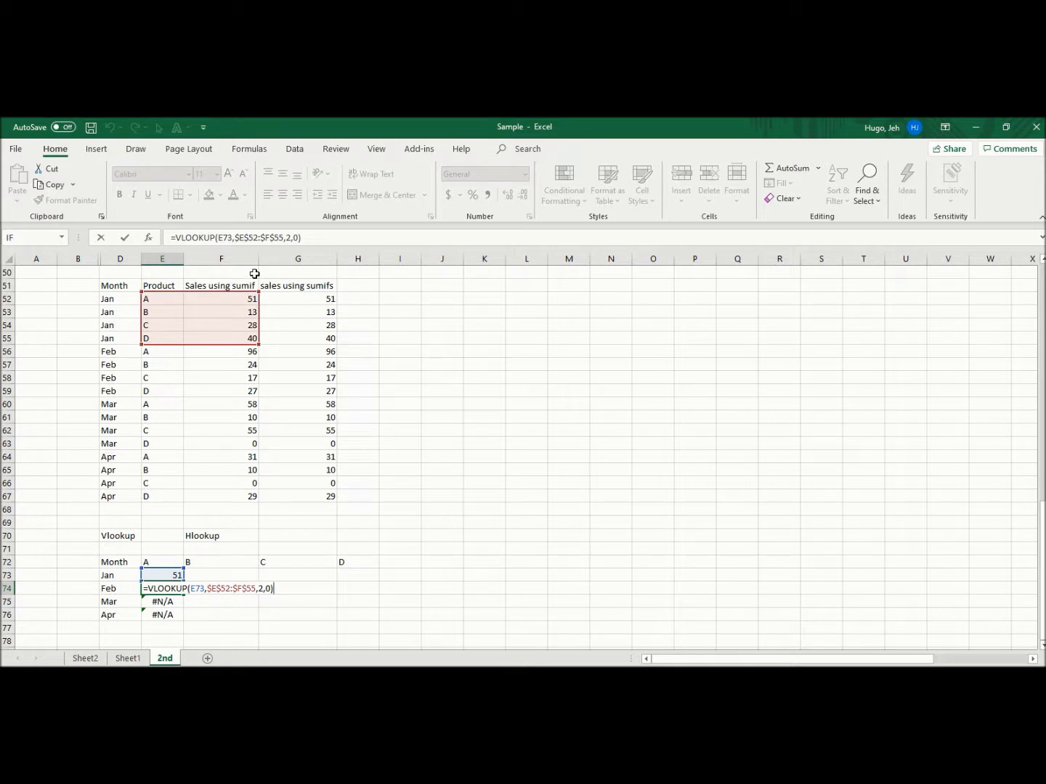
pyautogui.press('Escape')
pyautogui.press('F2')
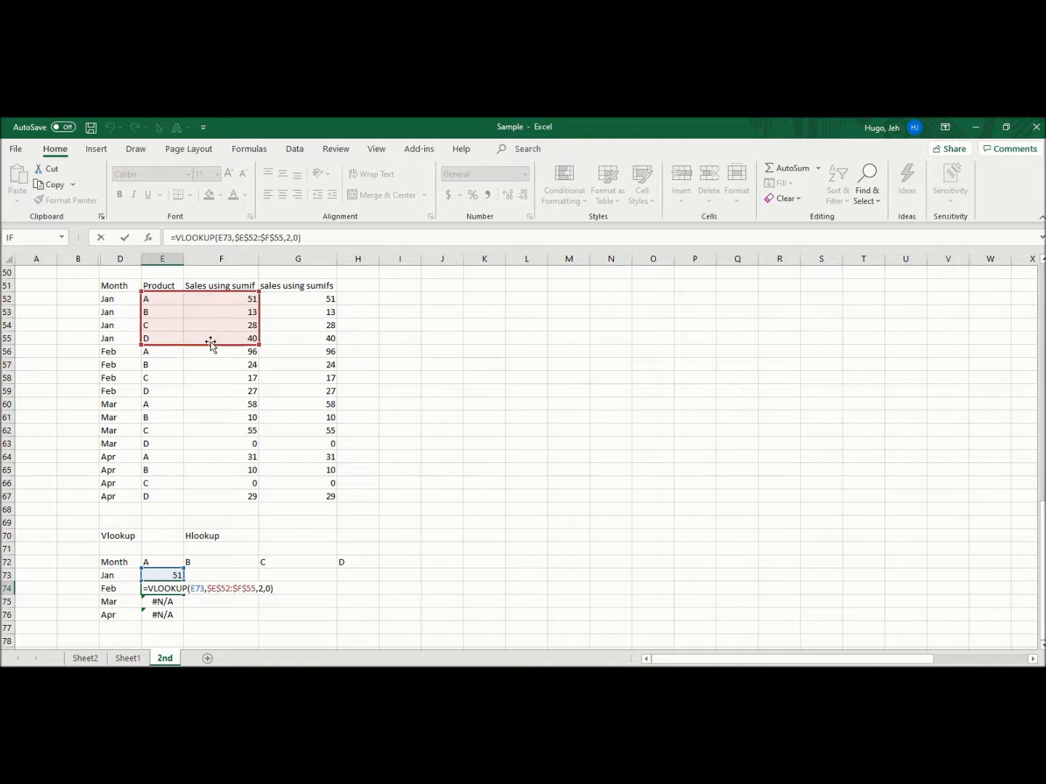
pyautogui.moveTo(211, 343); pyautogui.dragTo(209, 395)
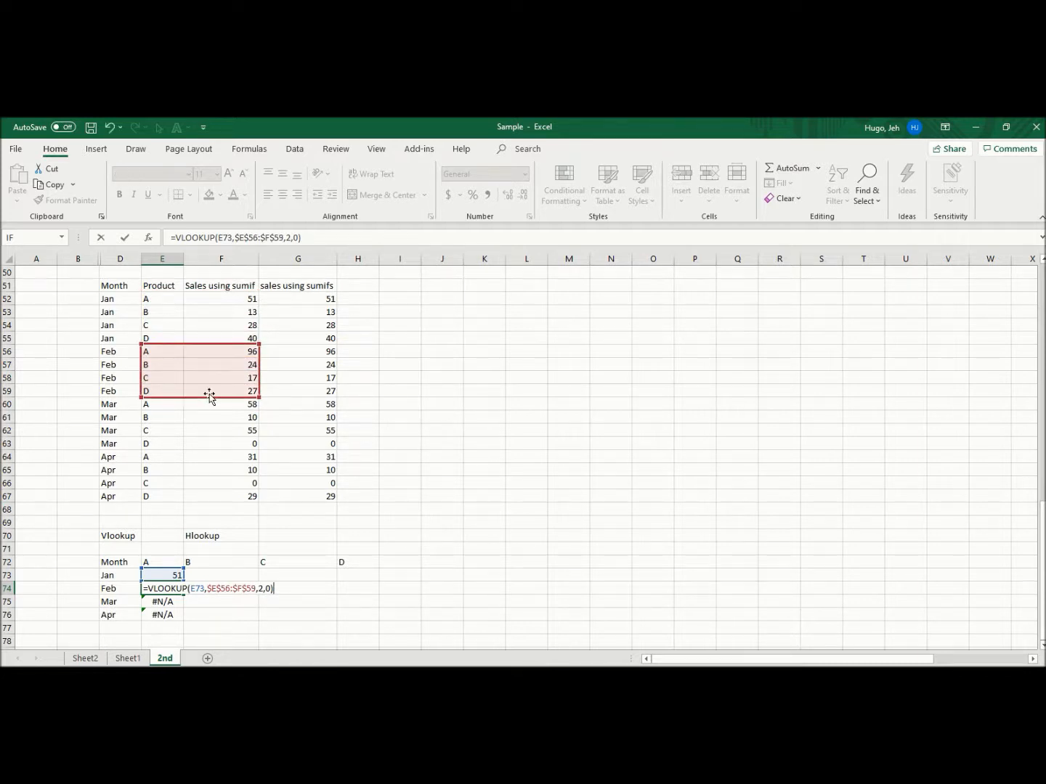
pyautogui.press('Return')
pyautogui.press('Up')
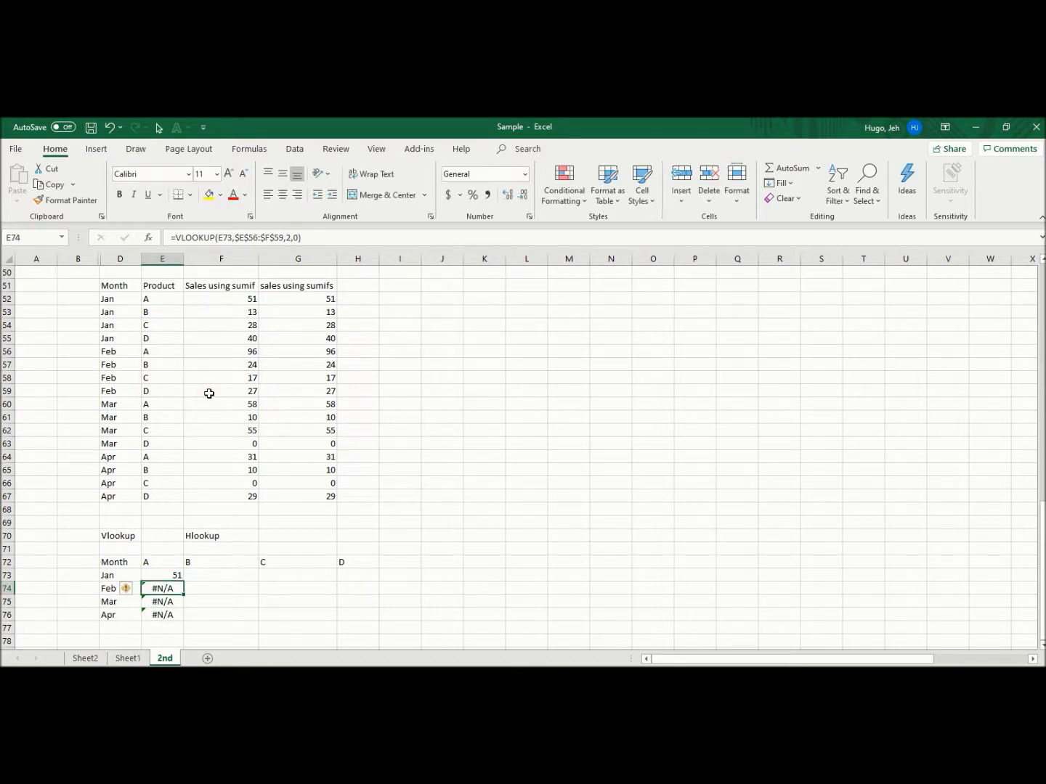
# Examine the lookup value and table array references in the VLOOKUP formulas in E73 and E74
pyautogui.press('F2')
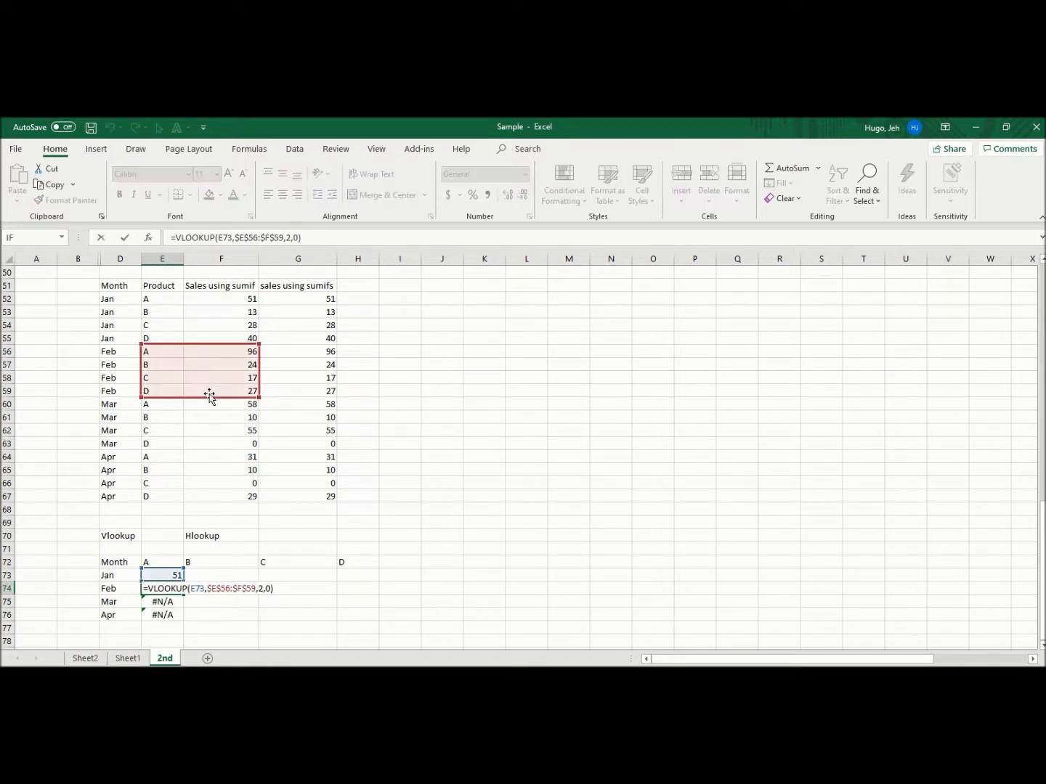
pyautogui.press('Escape')
pyautogui.press('Up')
pyautogui.press('Up')
pyautogui.press('Down')
pyautogui.press('Down')
pyautogui.press('Down')
pyautogui.press('Up')
pyautogui.press('Up')
pyautogui.press('Down')
pyautogui.press('Up')
pyautogui.press('Up')
pyautogui.press('Down')
pyautogui.press('F2')
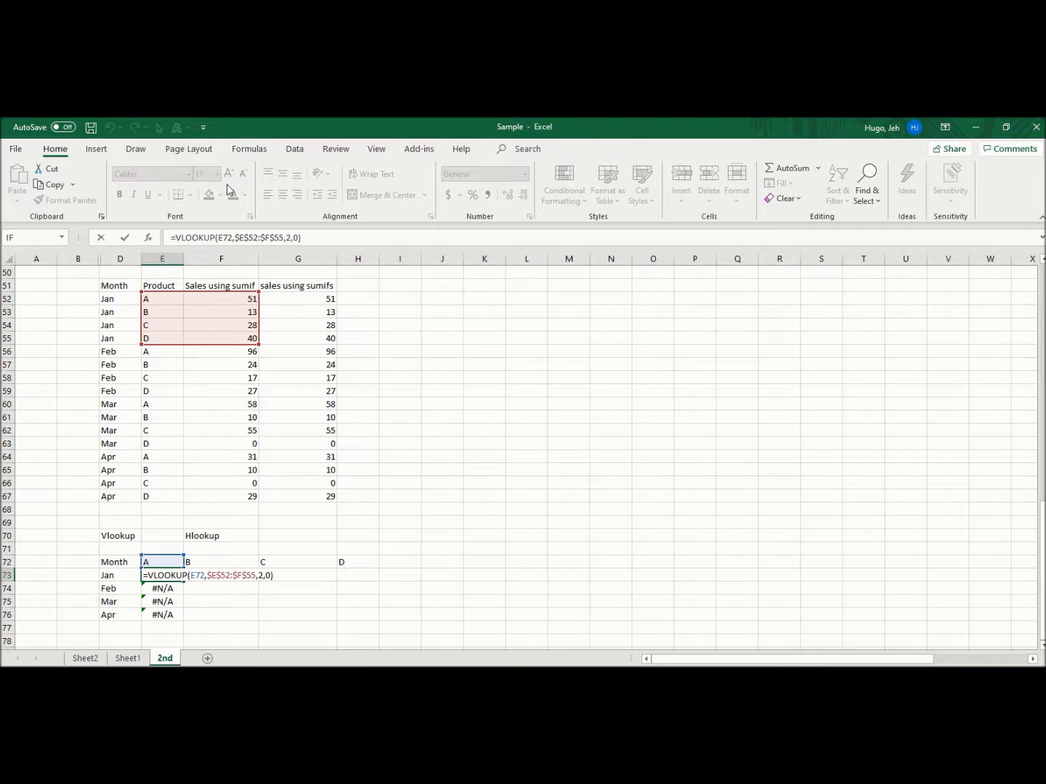
pyautogui.click(222, 237)
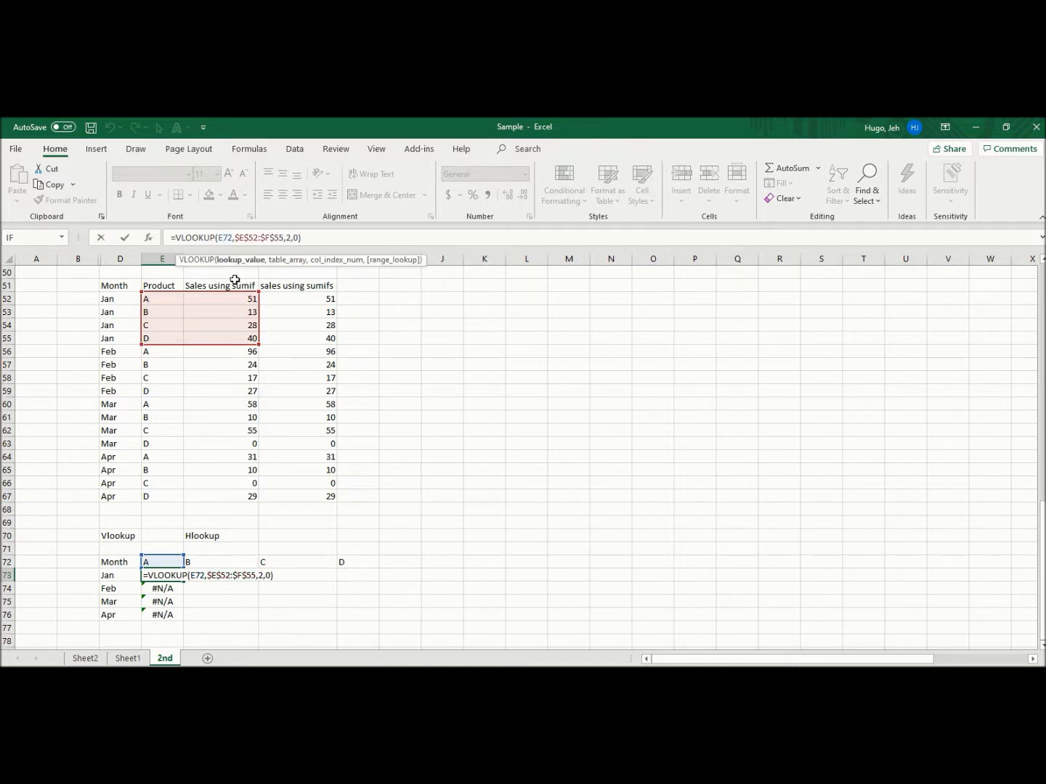
pyautogui.press('Return')
pyautogui.press('F2')
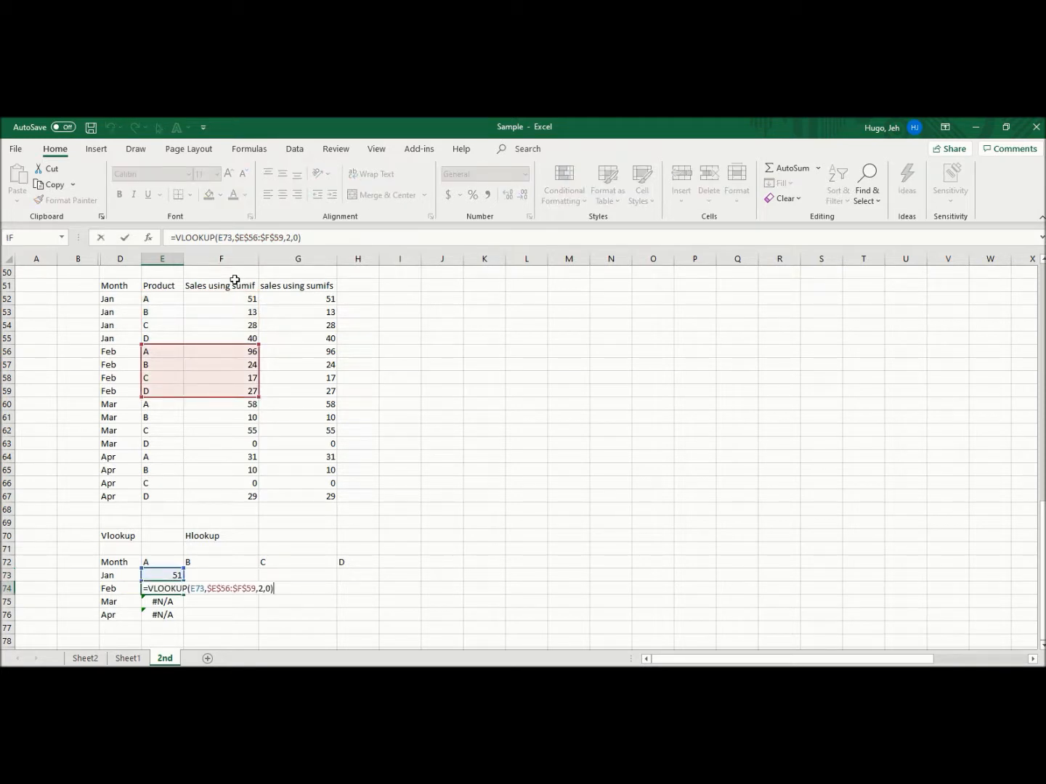
pyautogui.press('Escape')
pyautogui.press('Up')
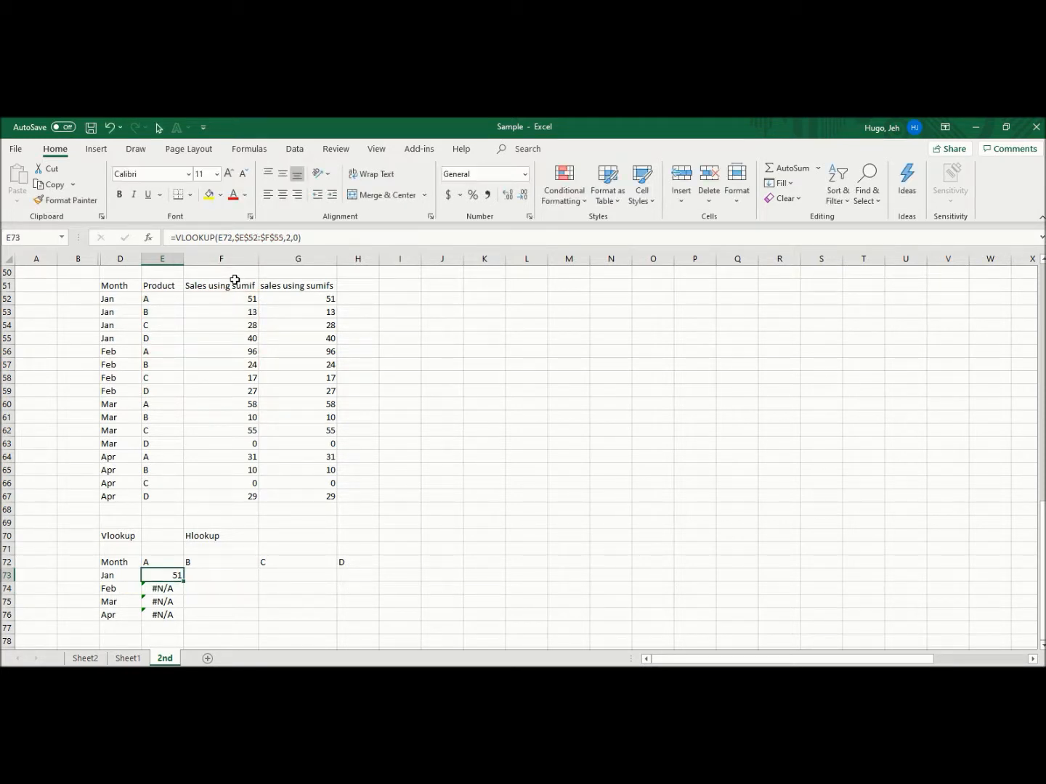
pyautogui.press('F2')
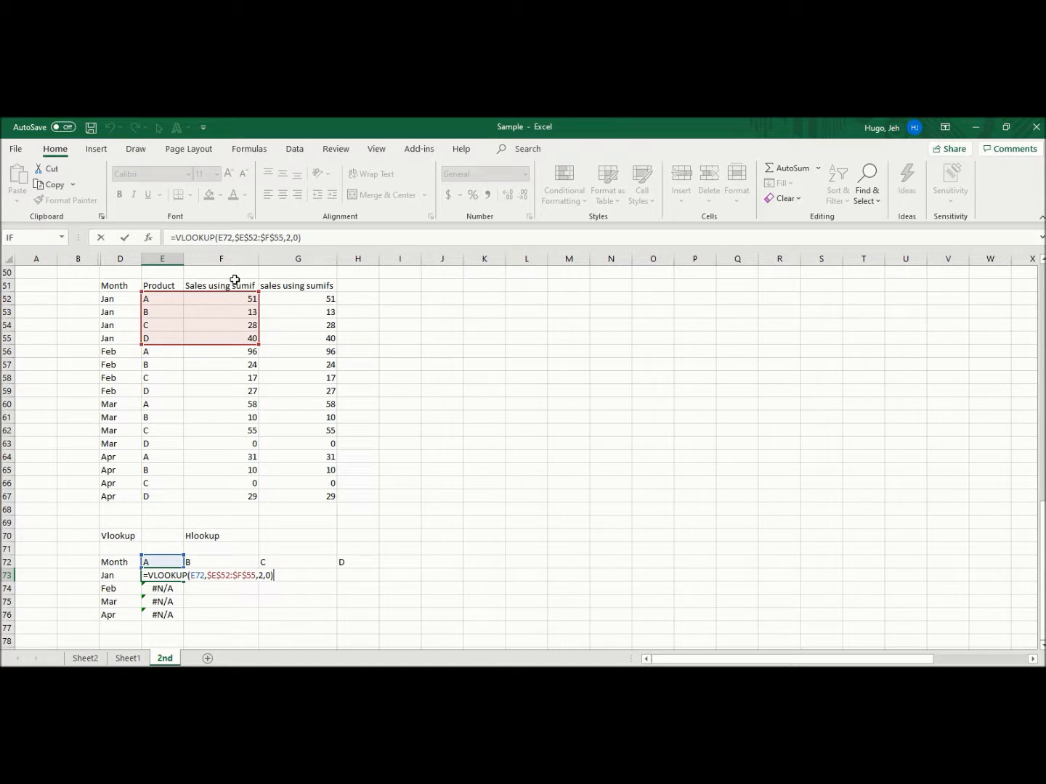
pyautogui.hotkey('ctrl', 'Return')
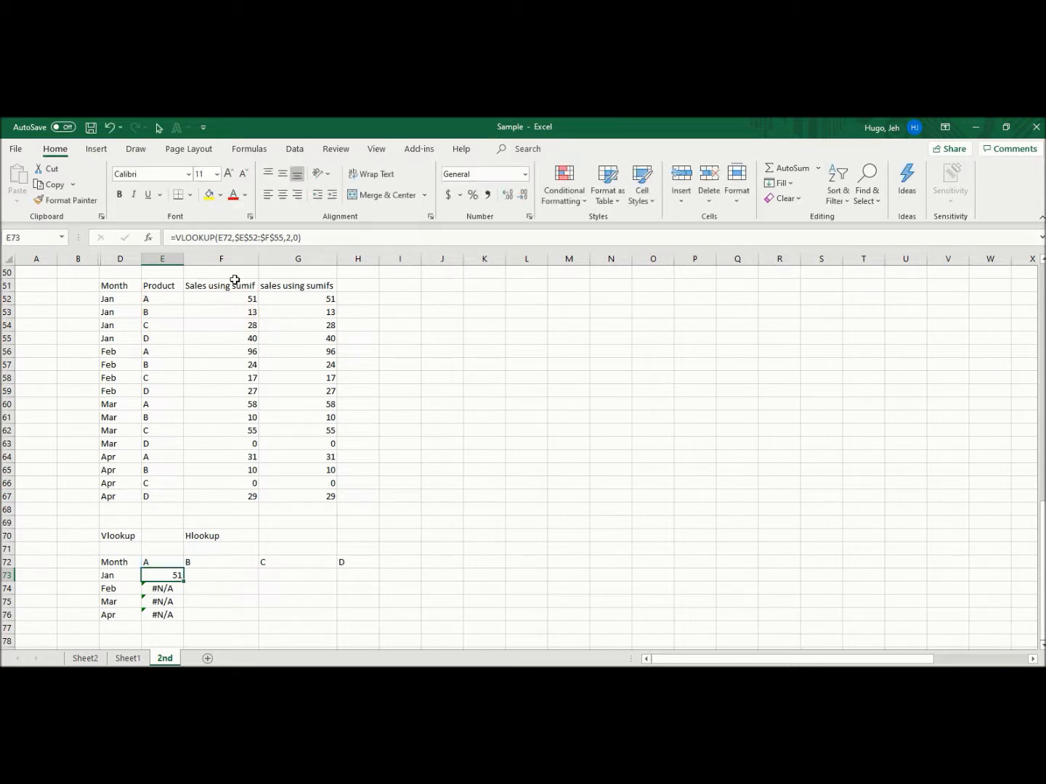
# Lock the row of the lookup value in E73's VLOOKUP formula as E$72
pyautogui.press('F2')
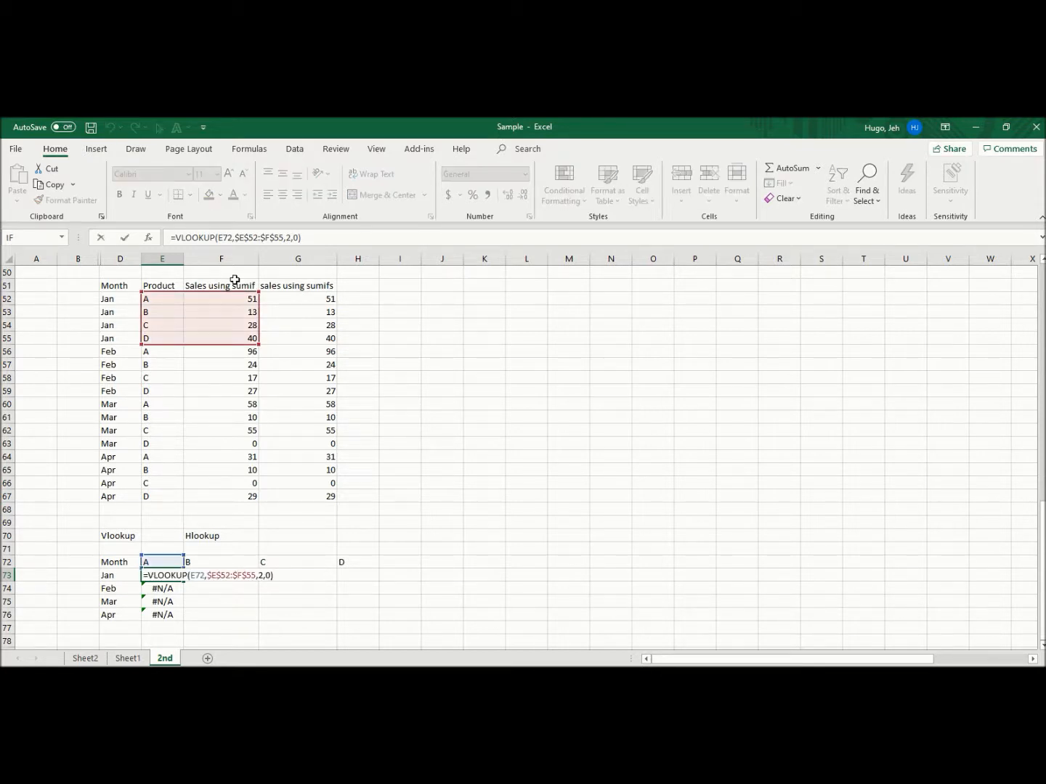
pyautogui.click(224, 238)
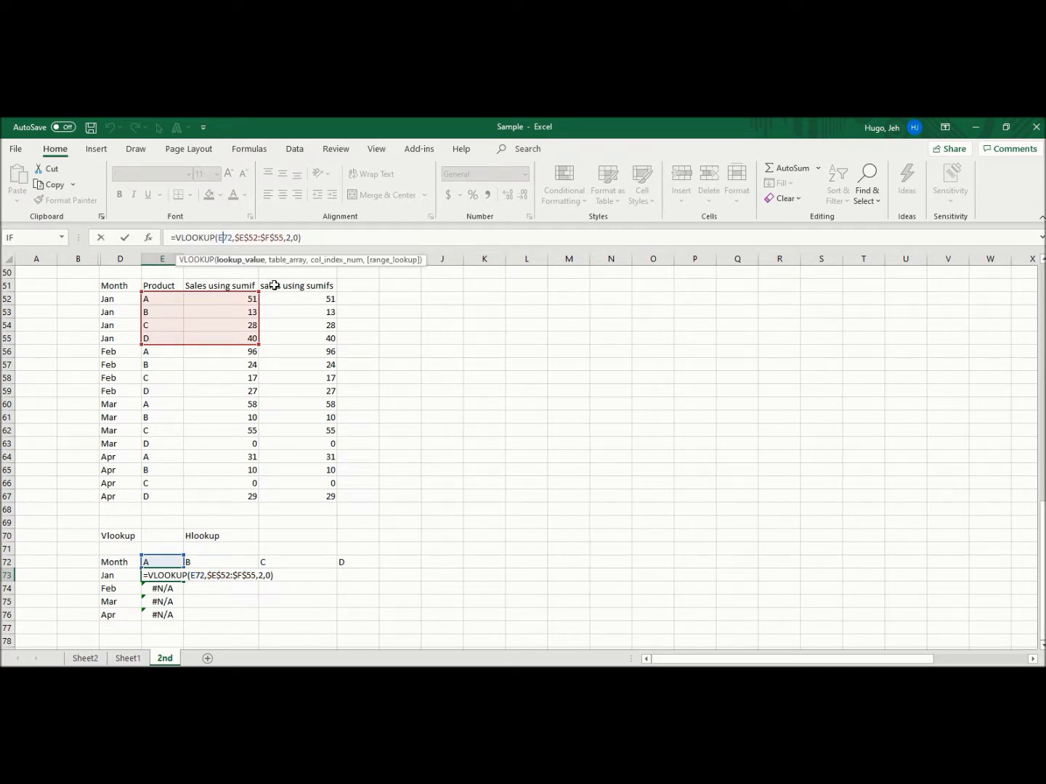
pyautogui.write('$')
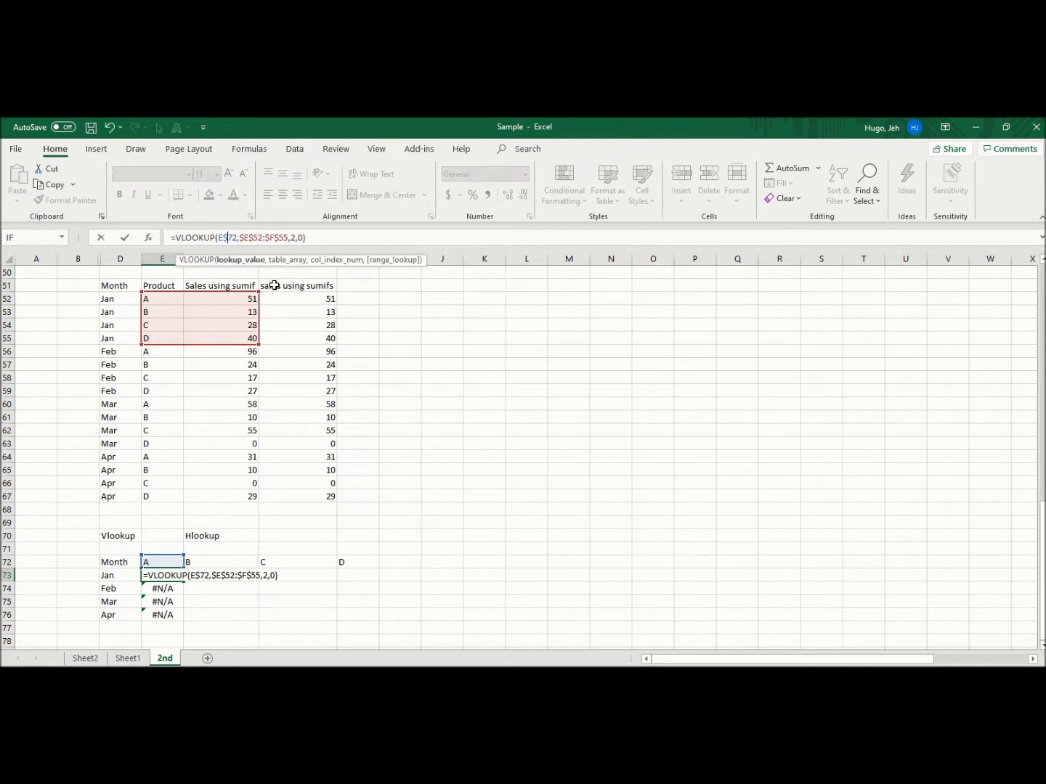
pyautogui.press('Return')
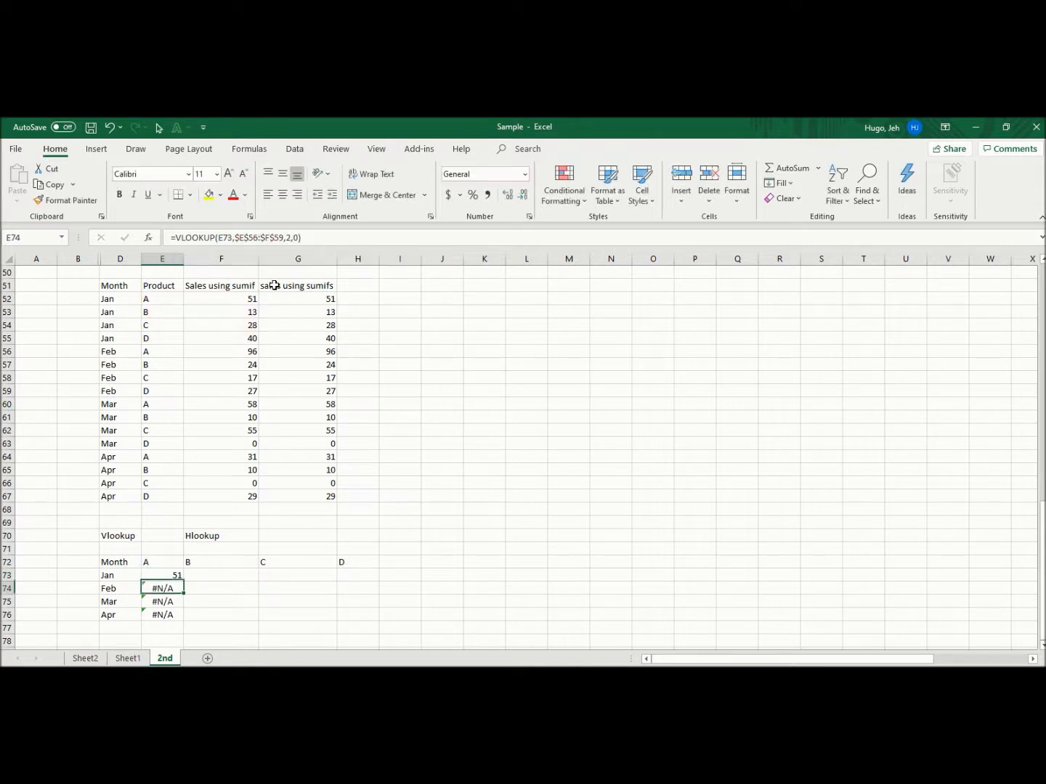
# Copy E73's VLOOKUP formula and paste it as formulas only over E73:E76
pyautogui.press('Up')
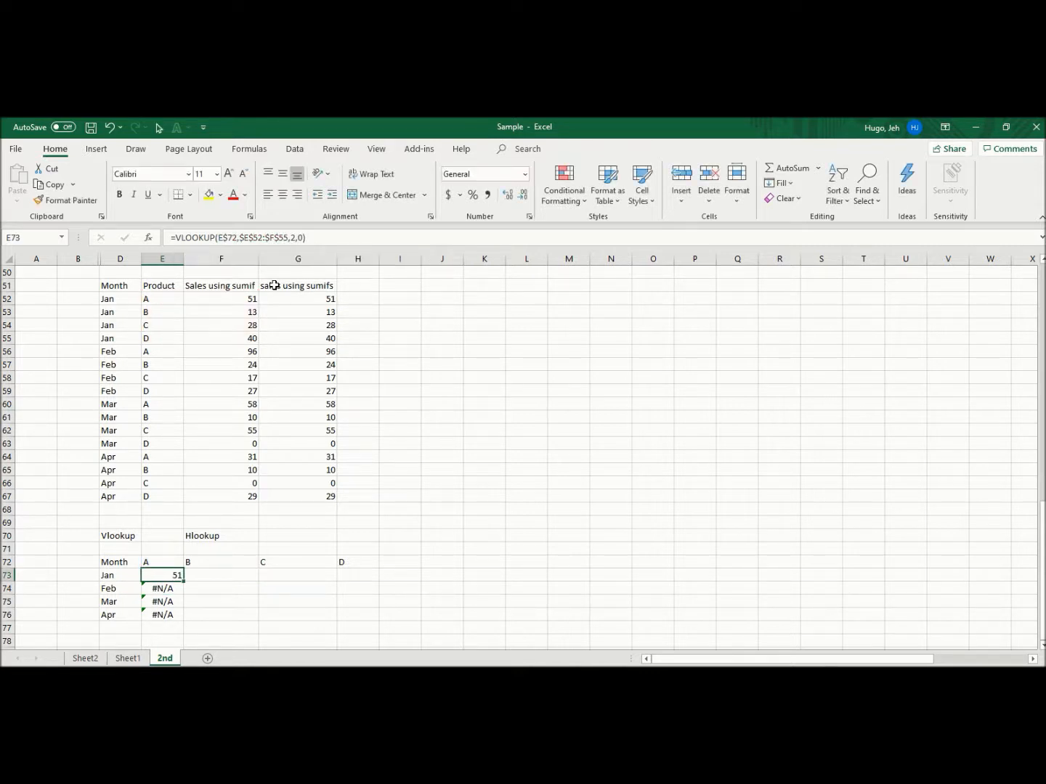
pyautogui.hotkey('ctrl', 'c')
pyautogui.hotkey('shift', 'Down')
pyautogui.hotkey('shift', 'Down')
pyautogui.hotkey('shift', 'Down')
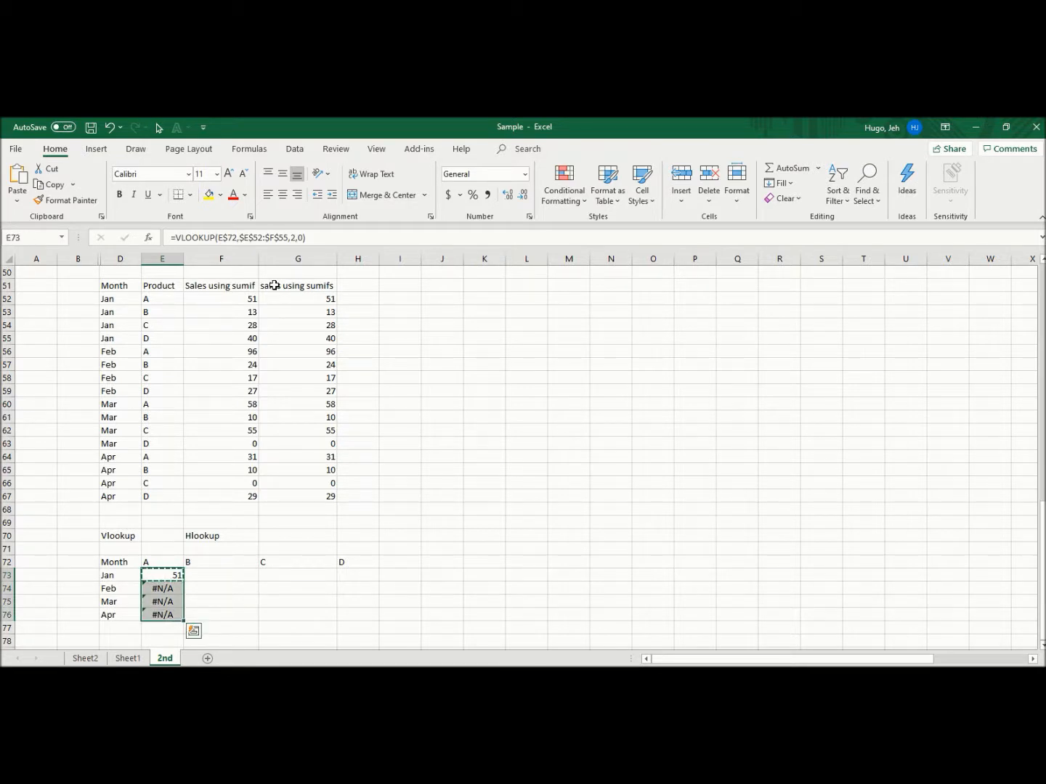
pyautogui.hotkey('shift', 'F10')
pyautogui.press('f')
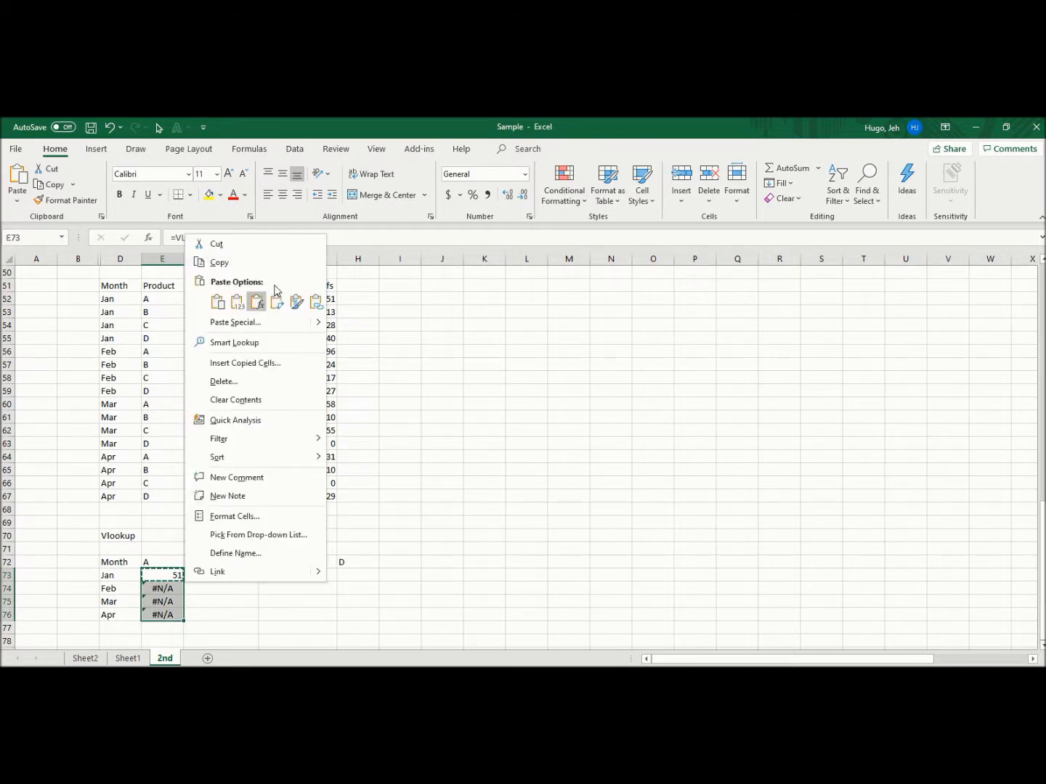
pyautogui.press('Return')
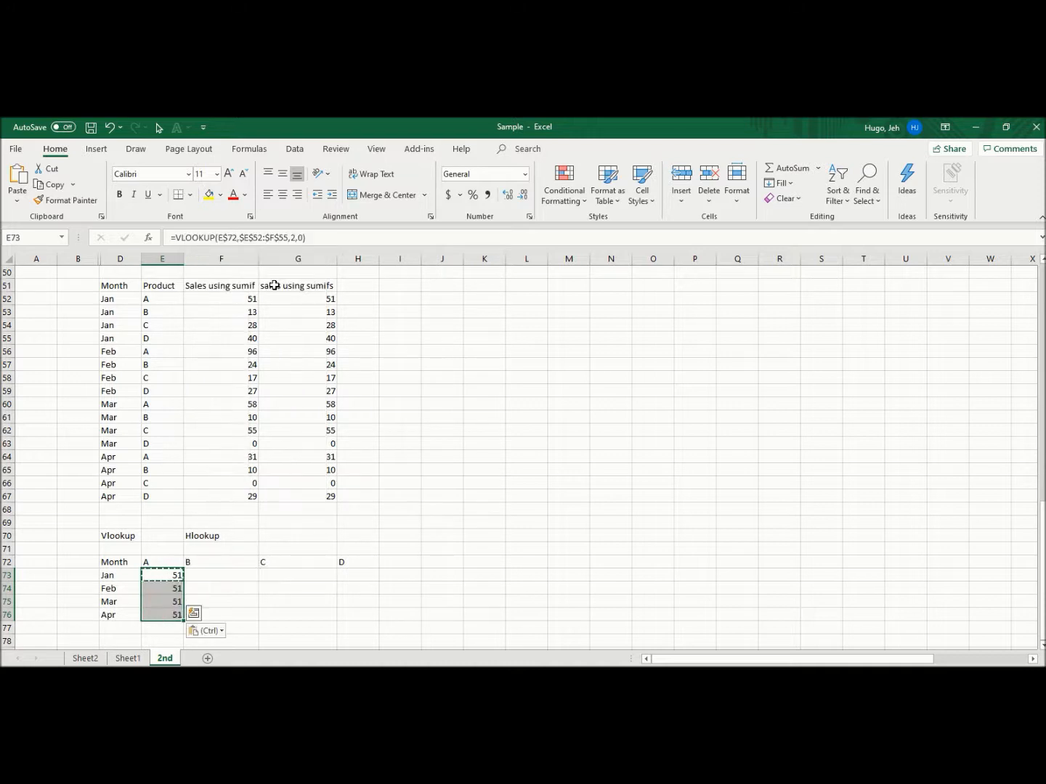
# Examine the lookup value and table array referenced by each VLOOKUP formula in E73:E76
pyautogui.press('Down')
pyautogui.press('F2')
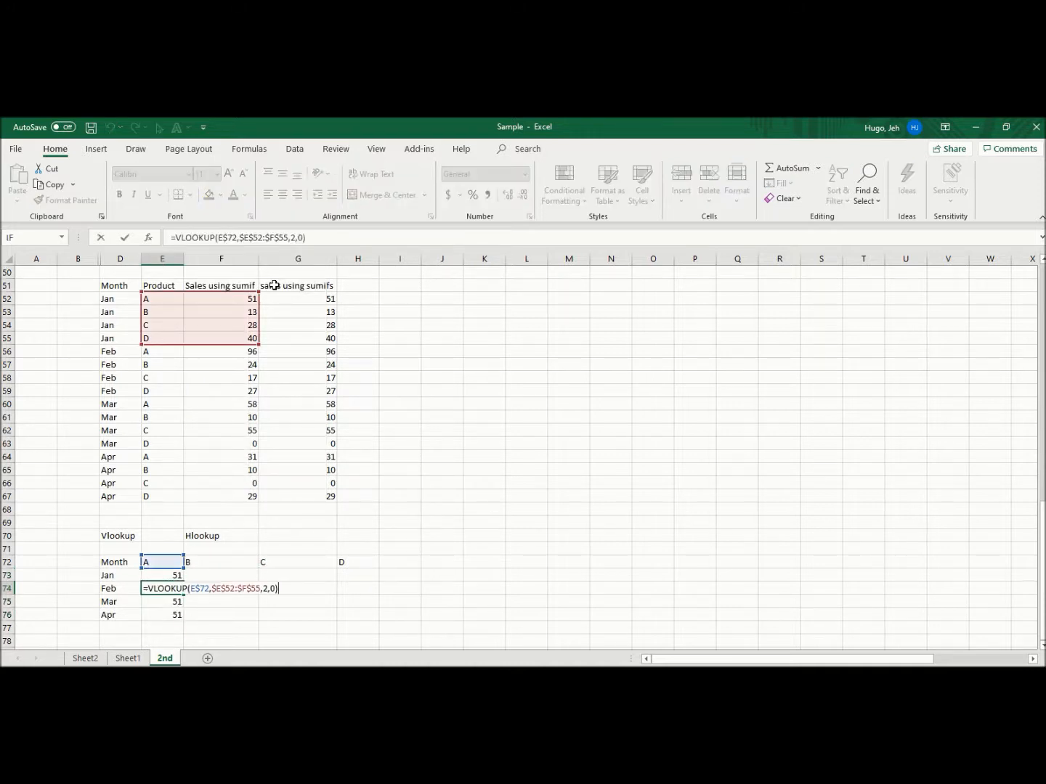
pyautogui.press('Escape')
pyautogui.press('Down')
pyautogui.press('F2')
pyautogui.press('Escape')
pyautogui.press('Down')
pyautogui.press('F2')
pyautogui.press('Escape')
pyautogui.press('Down')
pyautogui.press('F2')
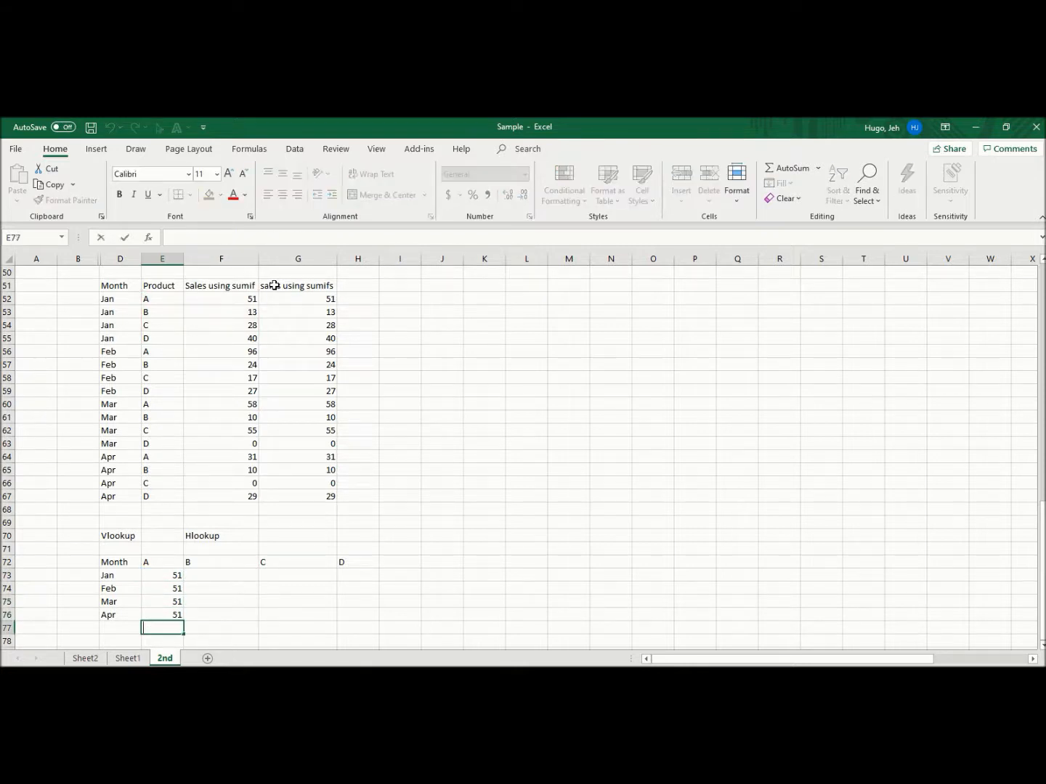
pyautogui.press('Escape')
pyautogui.press('Up')
pyautogui.press('Up')
pyautogui.press('Up')
pyautogui.press('Up')
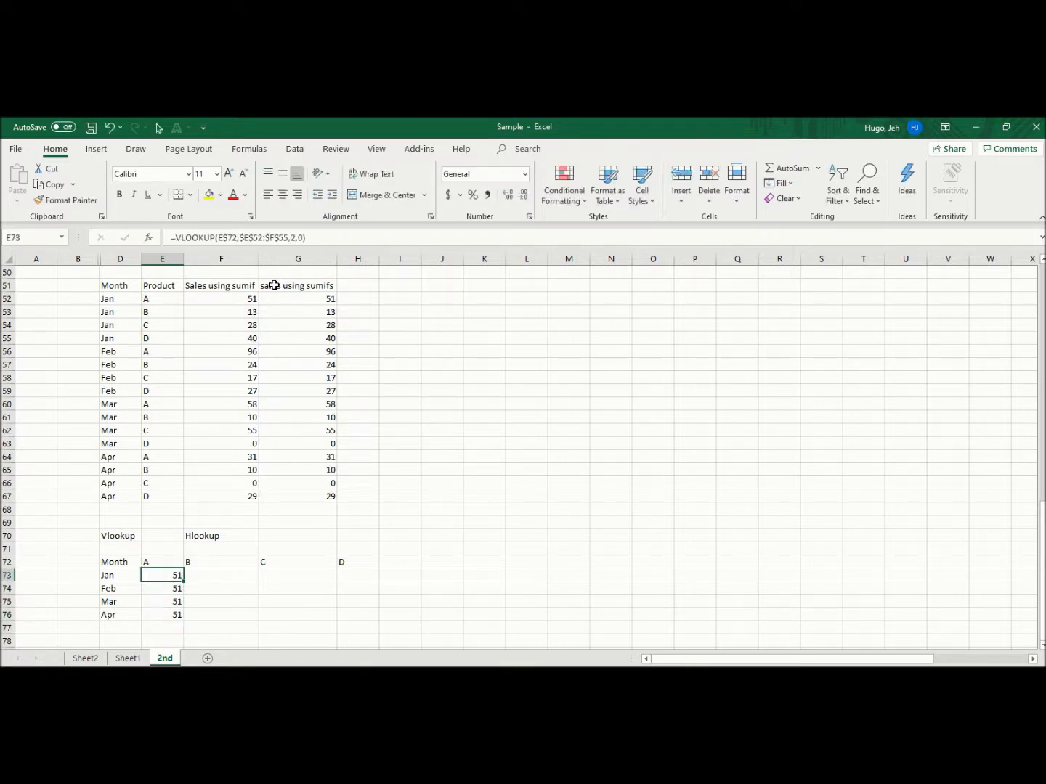
pyautogui.press('F2')
pyautogui.press('Escape')
pyautogui.press('Down')
pyautogui.press('F2')
pyautogui.press('Escape')
pyautogui.press('Down')
pyautogui.press('F2')
pyautogui.press('Escape')
pyautogui.press('Down')
pyautogui.press('F2')
pyautogui.press('Escape')
pyautogui.press('Up')
pyautogui.press('Up')
pyautogui.press('Up')
# Shift the table array in February's VLOOKUP in E74 to $E$56:$F$59 and check it against the list's February sales for product A
pyautogui.press('Down')
pyautogui.press('F2')
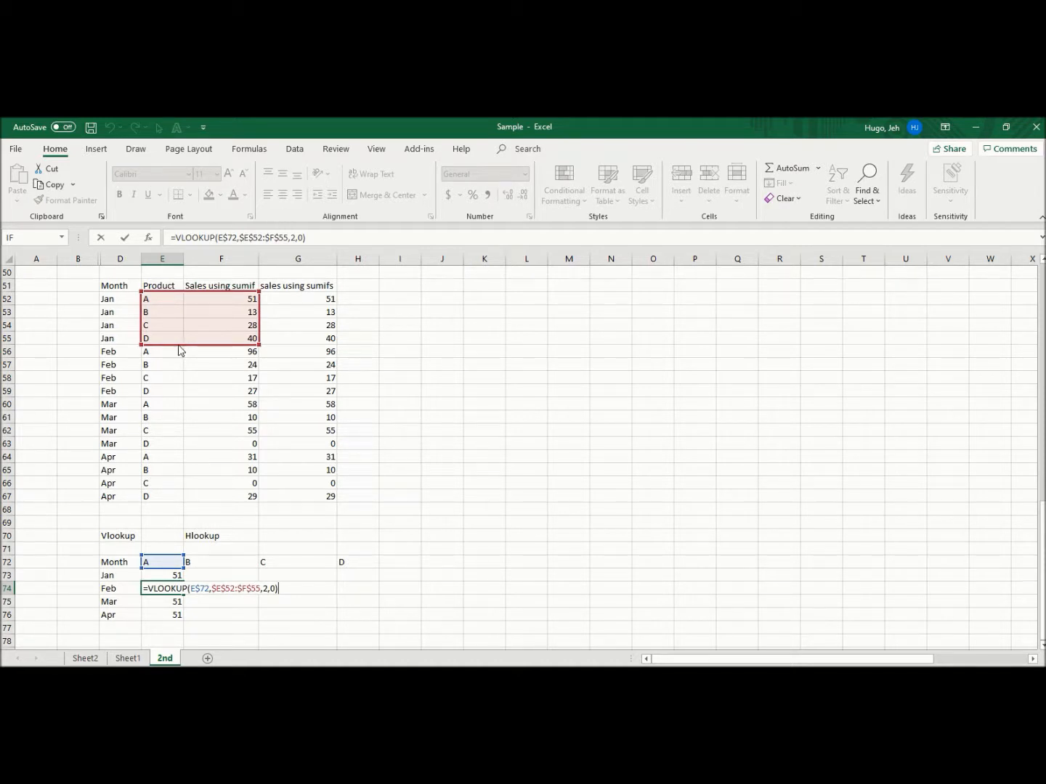
pyautogui.moveTo(178, 348); pyautogui.dragTo(180, 397)
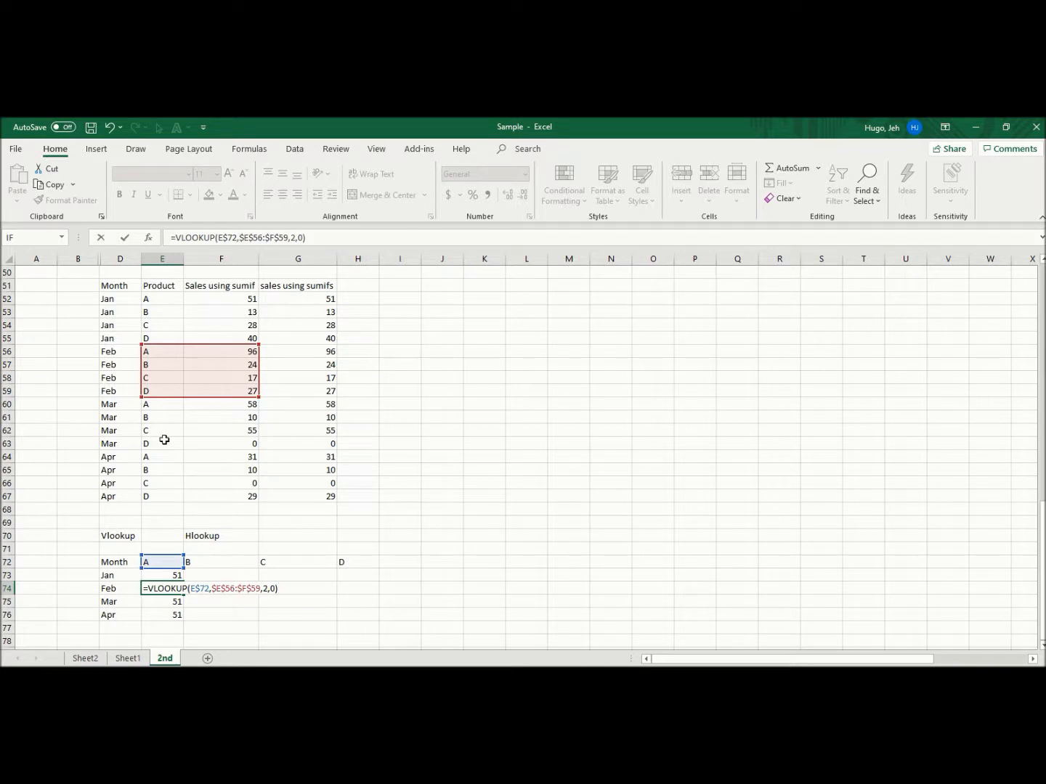
pyautogui.press('Return')
pyautogui.press('Up')
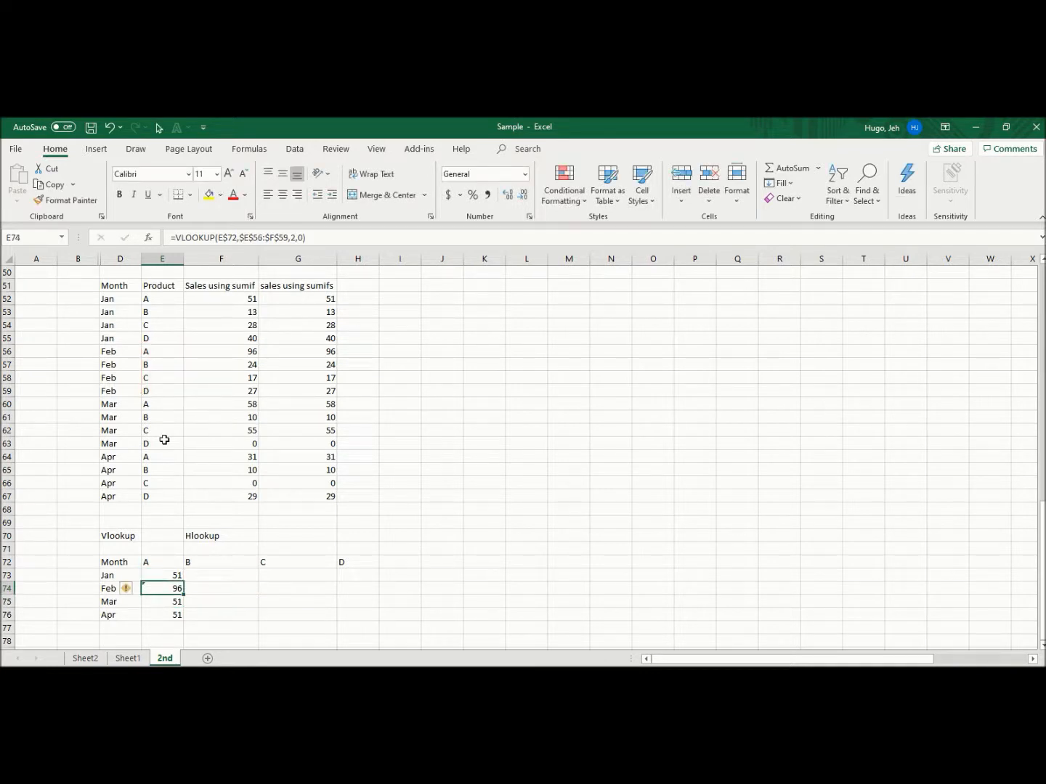
pyautogui.press('Down')
pyautogui.press('Up')
pyautogui.click(247, 347)
pyautogui.click(154, 584)
# Shift the table array in March's VLOOKUP in E75 to $E$60:$F$63 and check it against the list's March sales for product A
pyautogui.click(159, 601)
pyautogui.doubleClick(160, 601)
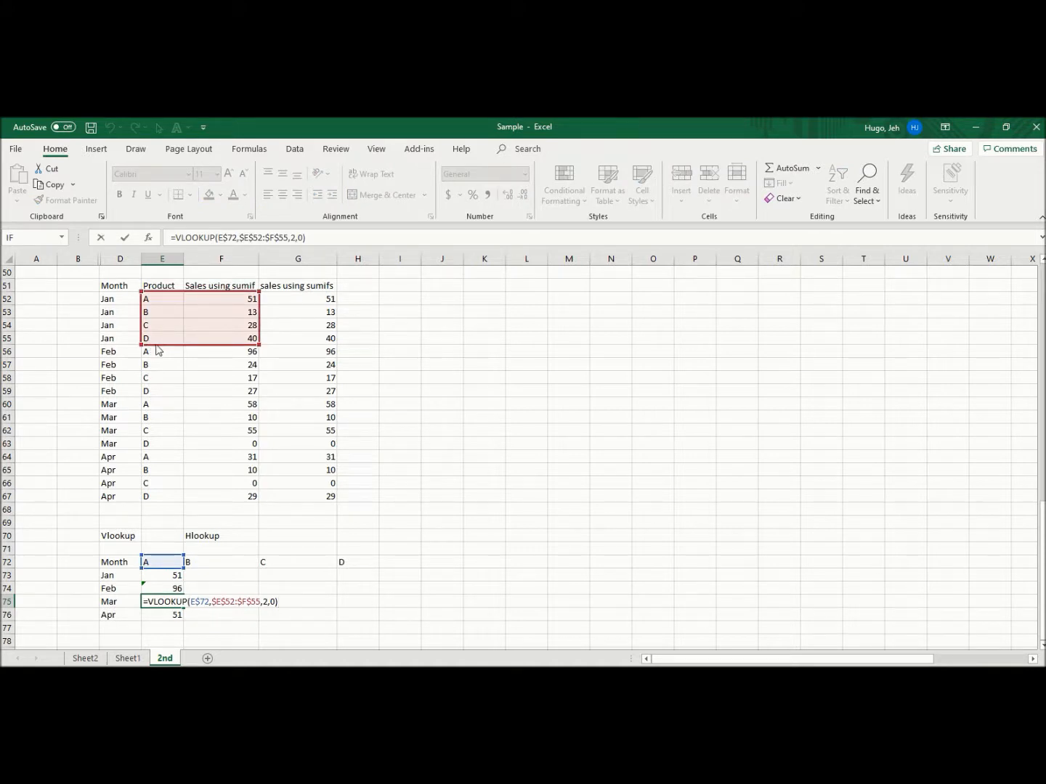
pyautogui.moveTo(156, 347); pyautogui.dragTo(154, 440)
pyautogui.press('Return')
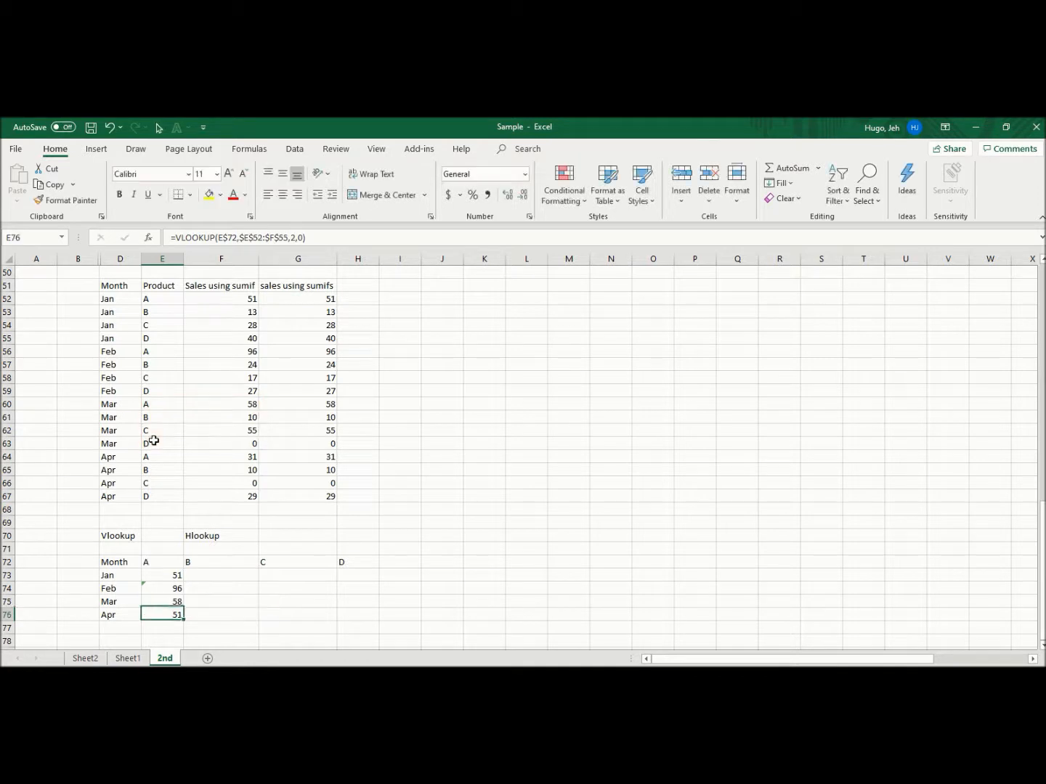
pyautogui.press('Up')
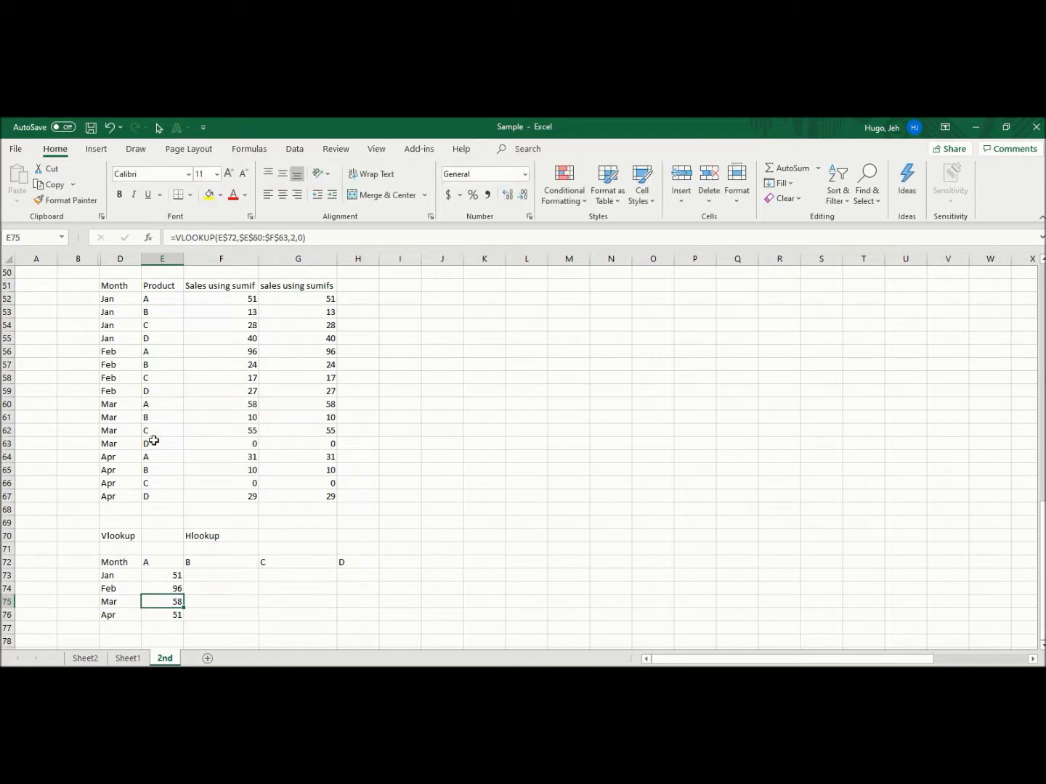
pyautogui.click(228, 404)
pyautogui.click(172, 598)
# Shift the table array in April's VLOOKUP formula in E76 to $E$64:$F$67
pyautogui.press('Down')
pyautogui.press('F2')
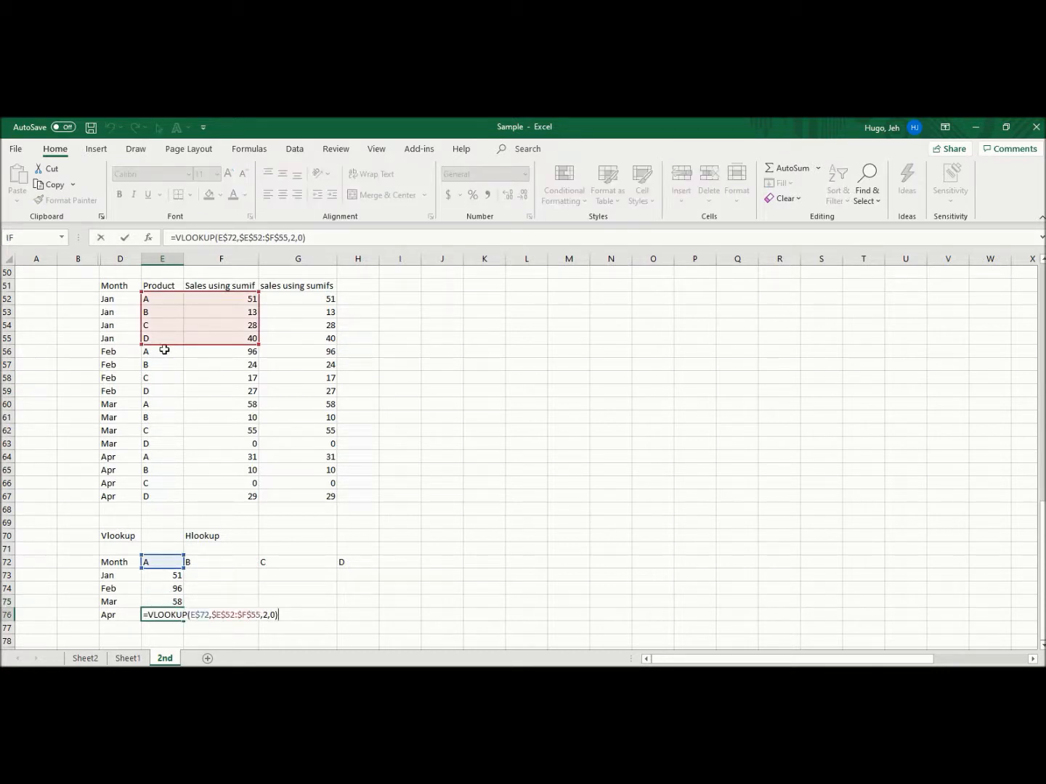
pyautogui.moveTo(164, 347); pyautogui.dragTo(162, 499)
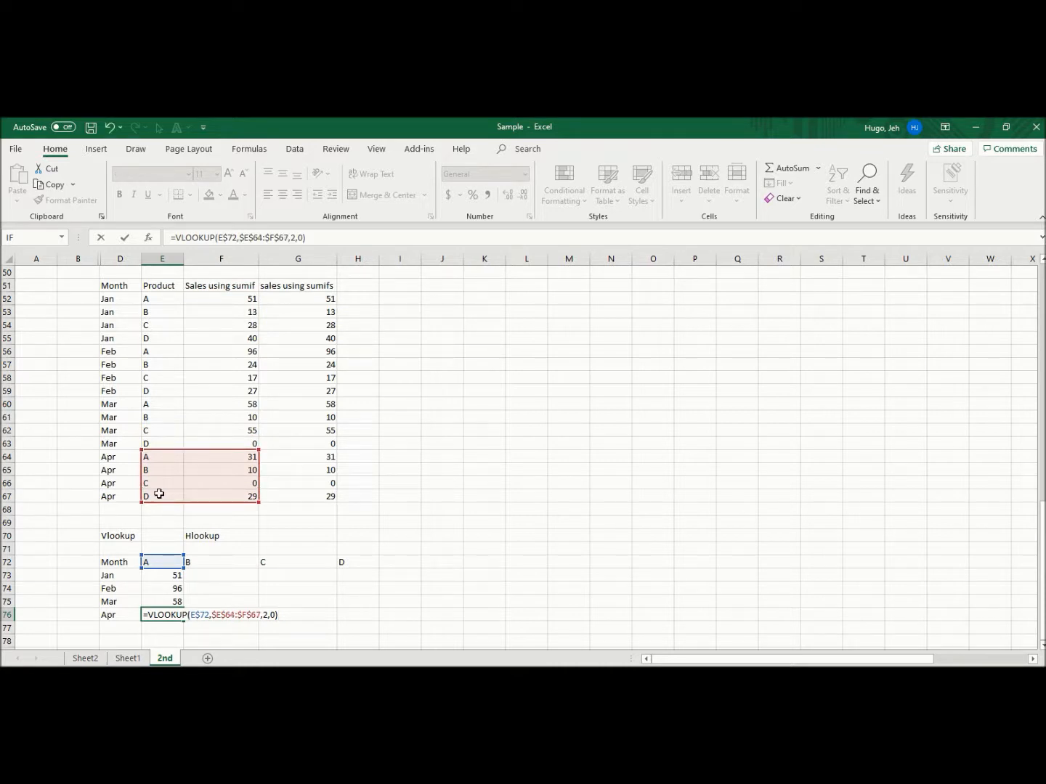
pyautogui.press('Return')
# Compare product A's VLOOKUP results in column E with the matching sales in the list above
pyautogui.press('Right')
pyautogui.press('Up')
pyautogui.press('Up')
pyautogui.press('Up')
pyautogui.press('Left')
pyautogui.press('Up')
pyautogui.press('Up')
pyautogui.press('Down')
pyautogui.press('Down')
pyautogui.press('Up')
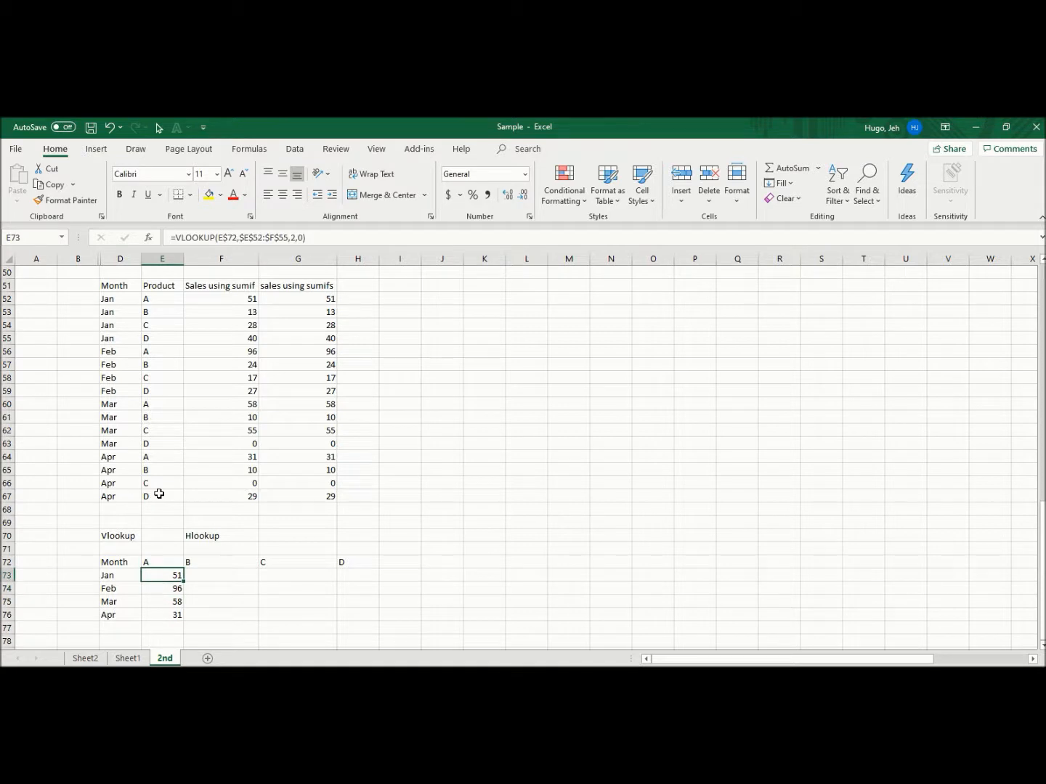
pyautogui.click(241, 298)
pyautogui.click(158, 584)
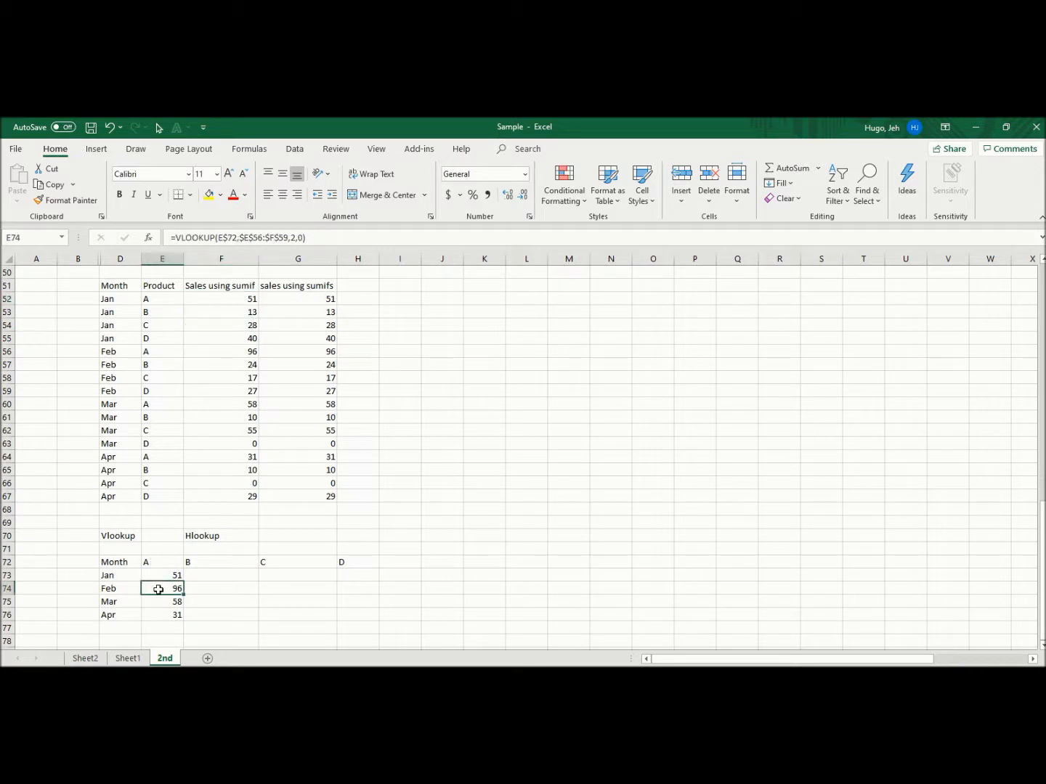
# Check product A's February, March and April VLOOKUP results against the SUMIF sales in column F
pyautogui.click(250, 353)
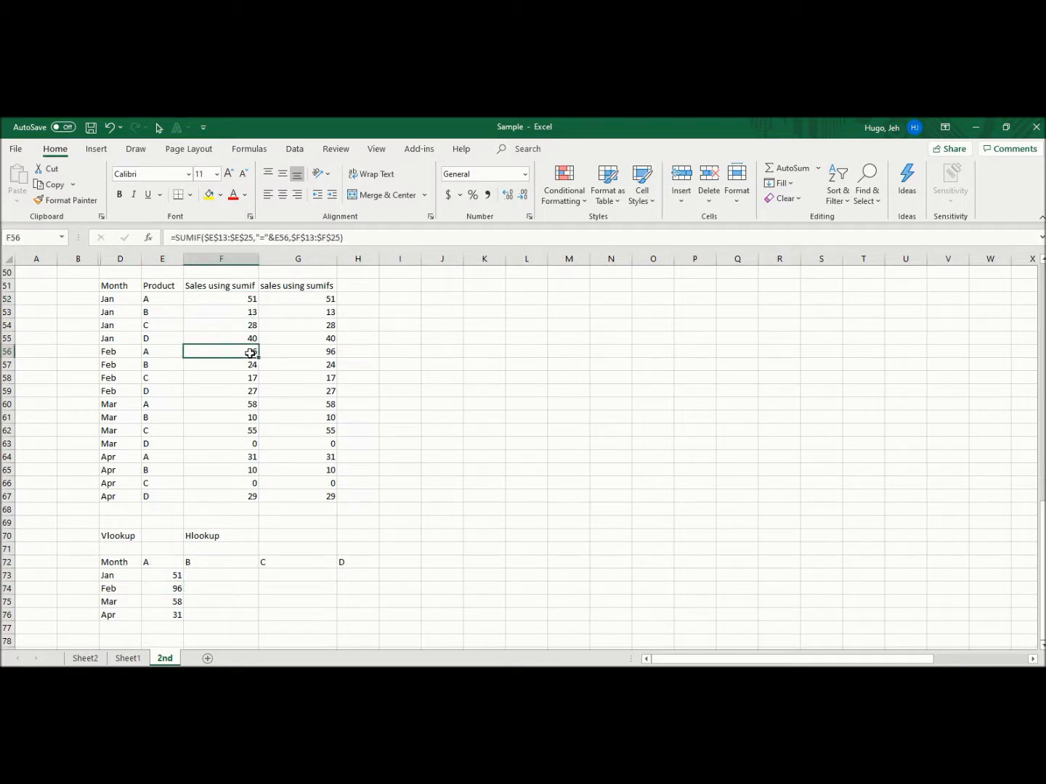
pyautogui.click(157, 602)
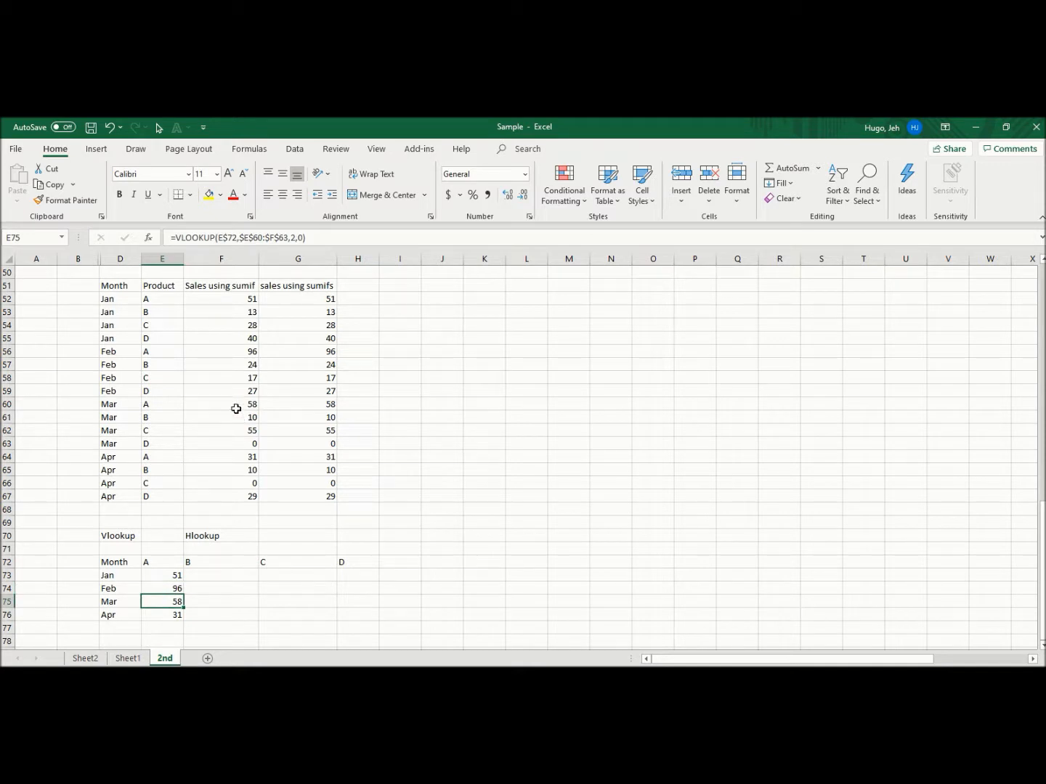
pyautogui.click(164, 614)
pyautogui.click(231, 458)
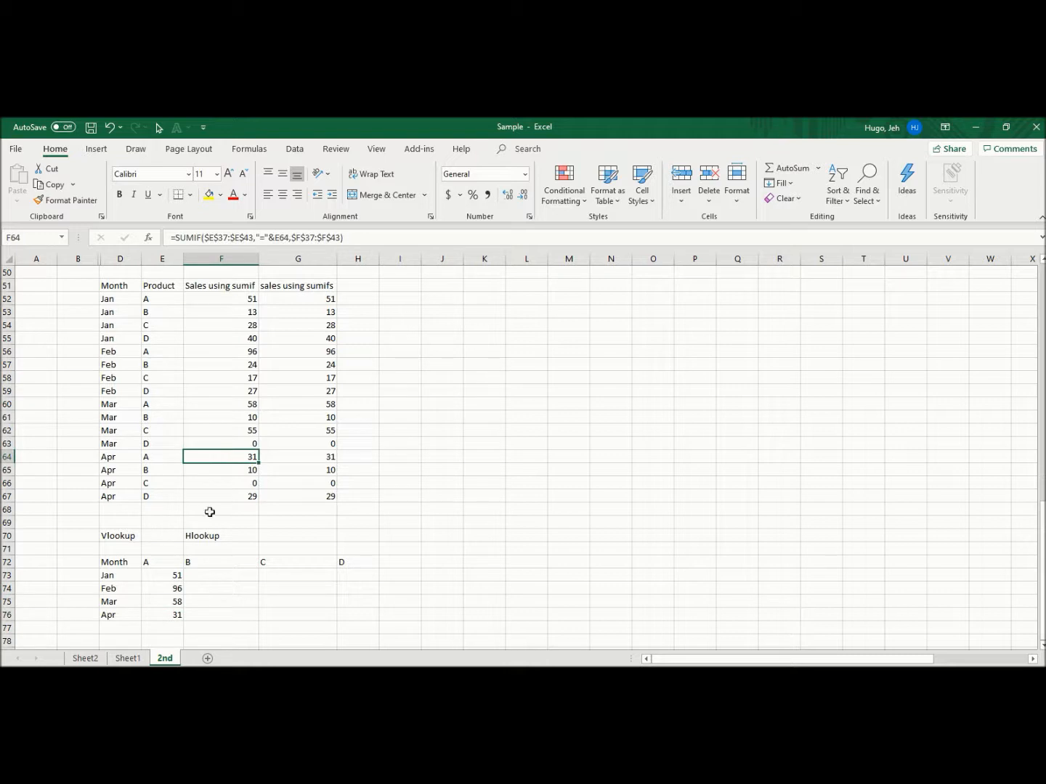
# Copy product A's VLOOKUP formulas in E73:E76 across to products B, C and D in F73:H76
pyautogui.press('Left')
pyautogui.press('Down')
pyautogui.press('Down')
pyautogui.press('Down')
pyautogui.press('Down')
pyautogui.press('Down')
pyautogui.press('Down')
pyautogui.press('Down')
pyautogui.press('Down')
pyautogui.press('Down')
pyautogui.press('Down')
pyautogui.press('Down')
pyautogui.press('Down')
pyautogui.press('Down')
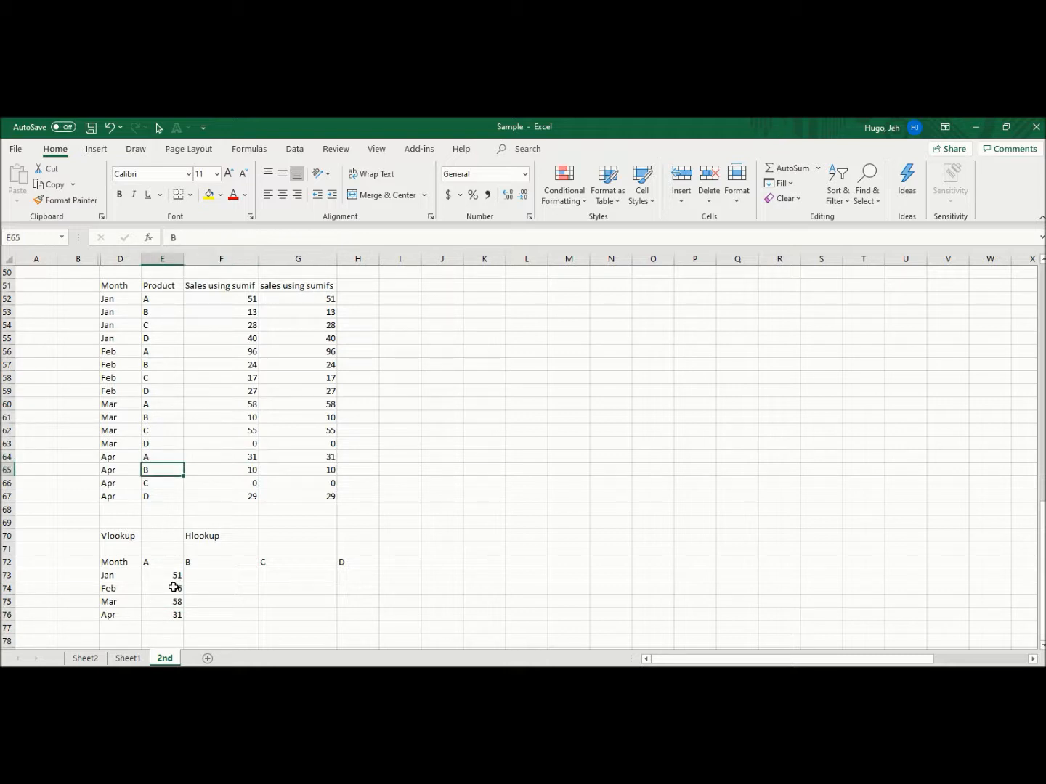
pyautogui.press('Up')
pyautogui.press('Up')
pyautogui.press('Up')
pyautogui.press('Up')
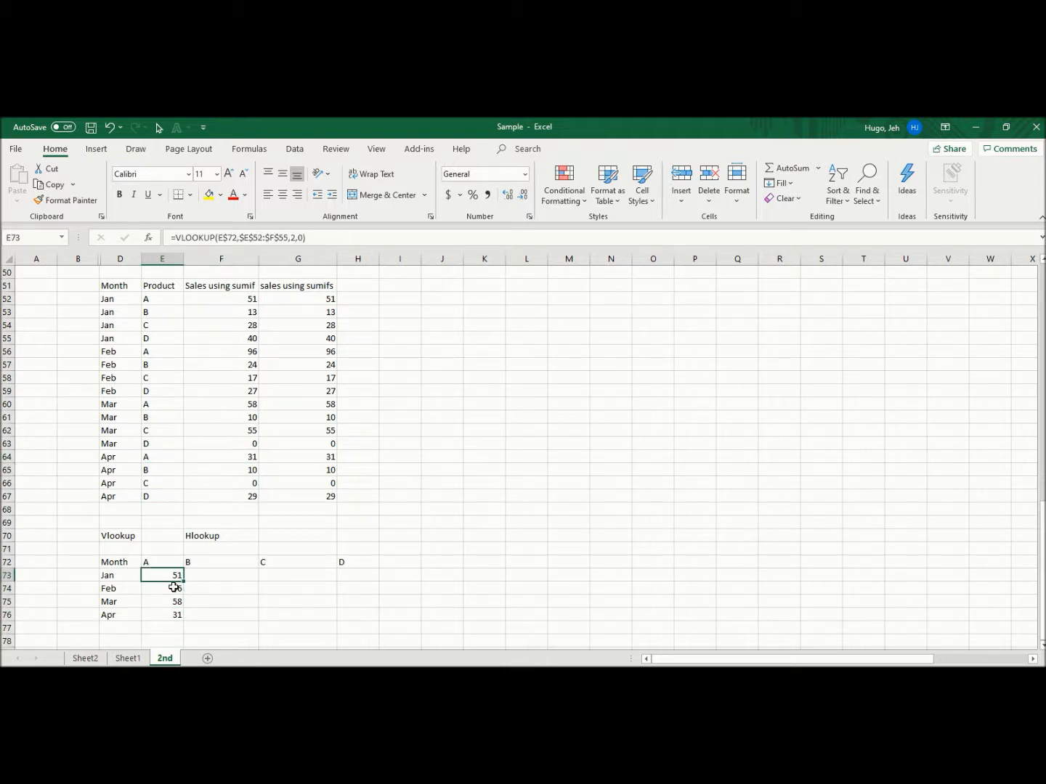
pyautogui.hotkey('shift', 'Down')
pyautogui.hotkey('shift', 'Down')
pyautogui.hotkey('shift', 'Down')
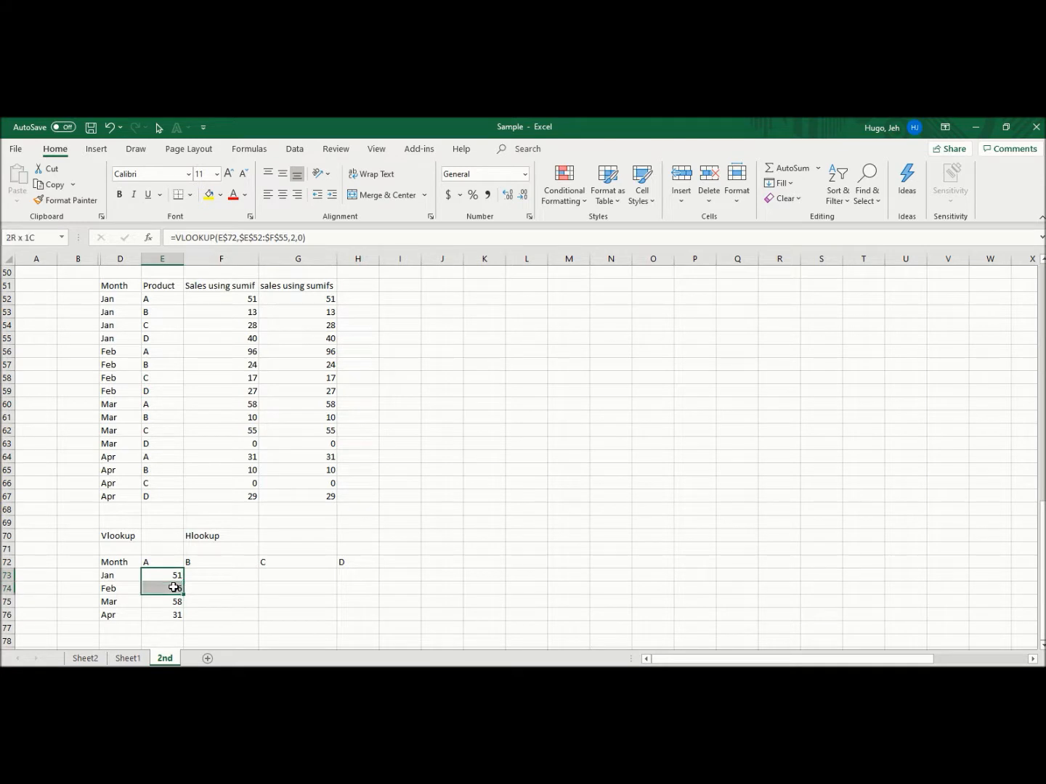
pyautogui.hotkey('ctrl', 'c')
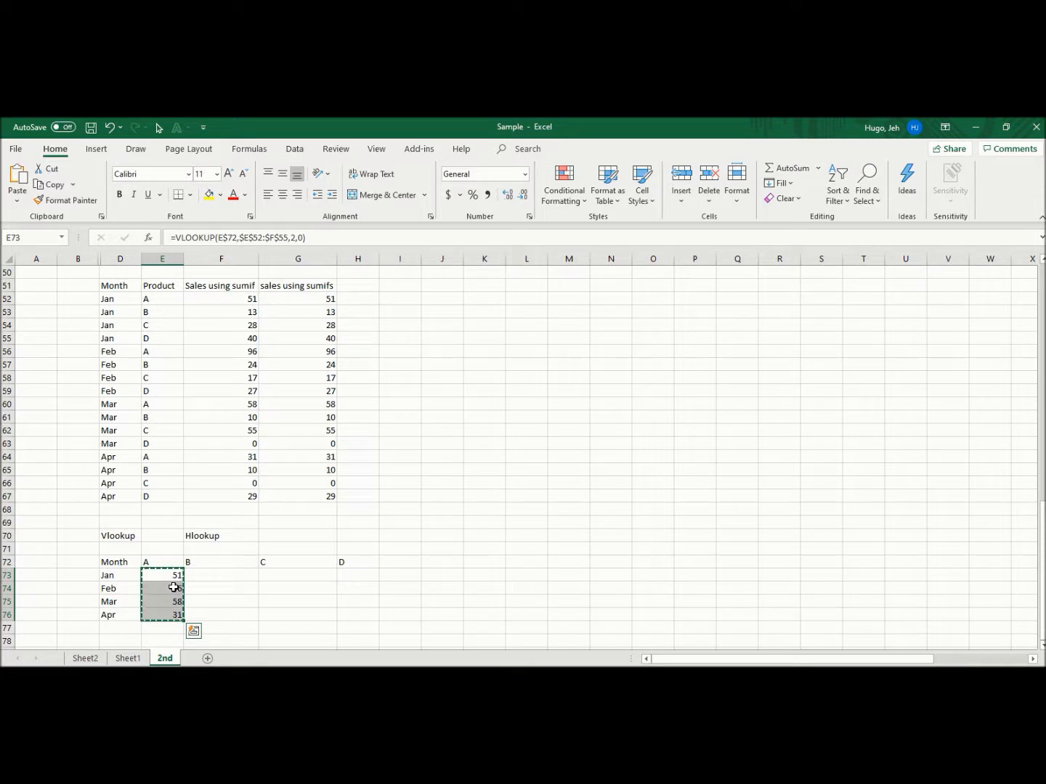
pyautogui.press('Right')
pyautogui.hotkey('shift', 'Right')
pyautogui.hotkey('shift', 'Right')
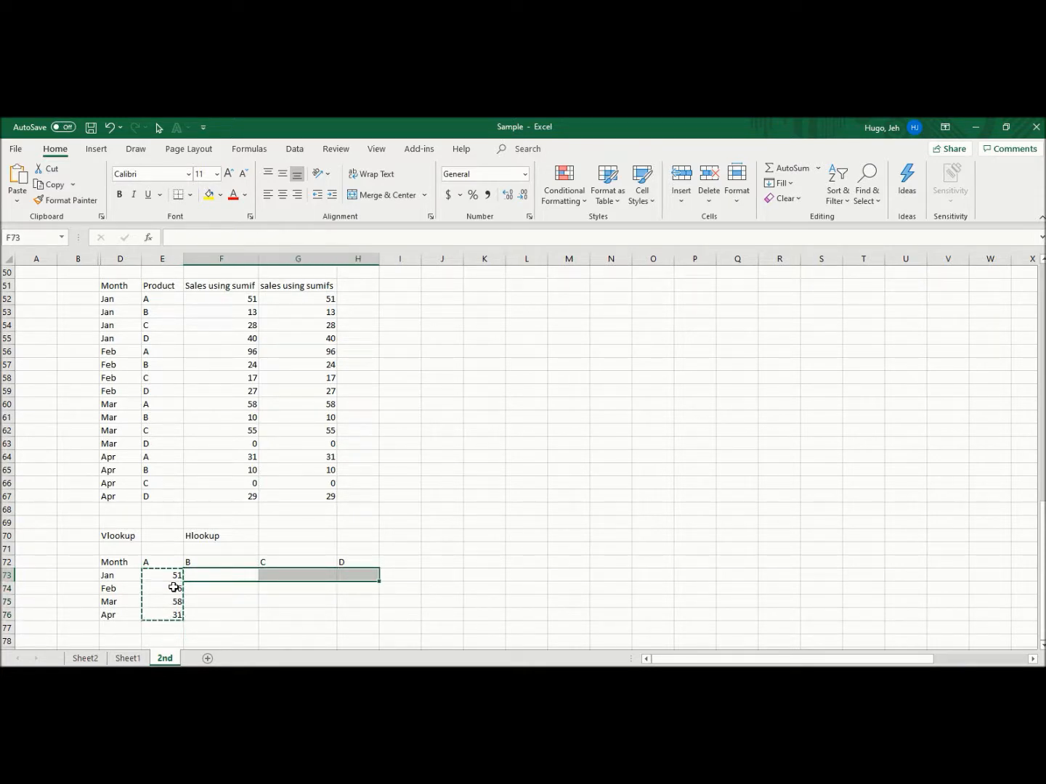
pyautogui.hotkey('ctrl', 'v')
pyautogui.press('Left')
pyautogui.press('Right')
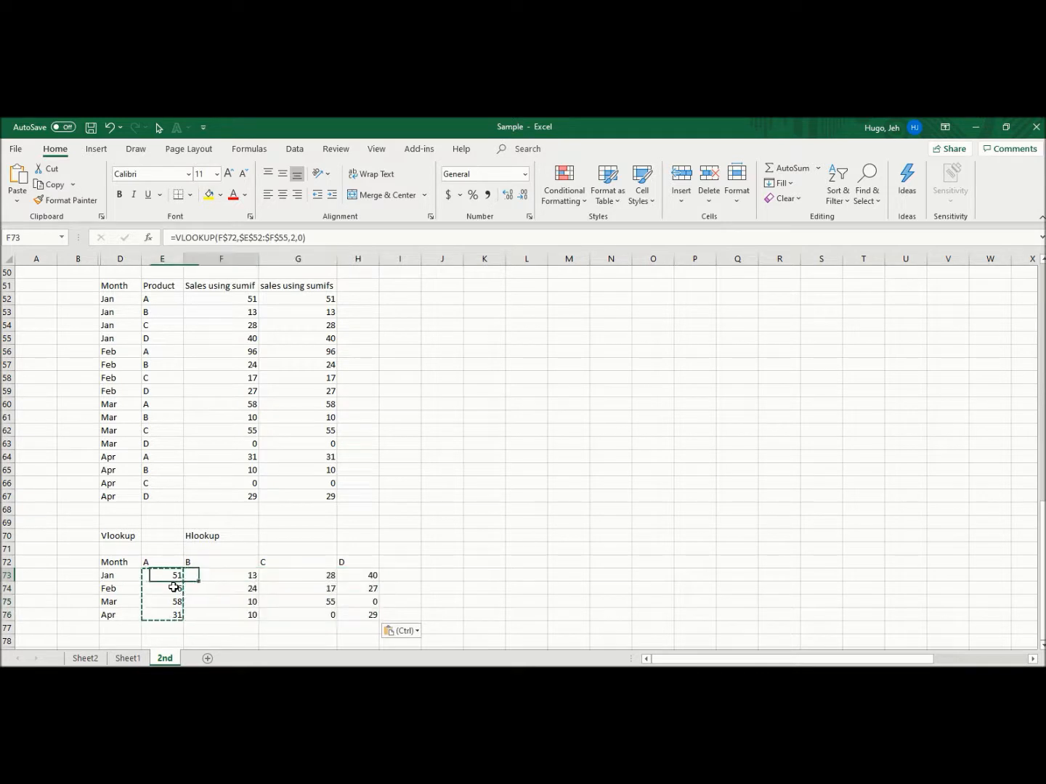
pyautogui.press('Escape')
# Inspect the copied VLOOKUP formulas for products B, C and D, checking their lookup cells and monthly table arrays
pyautogui.press('Down')
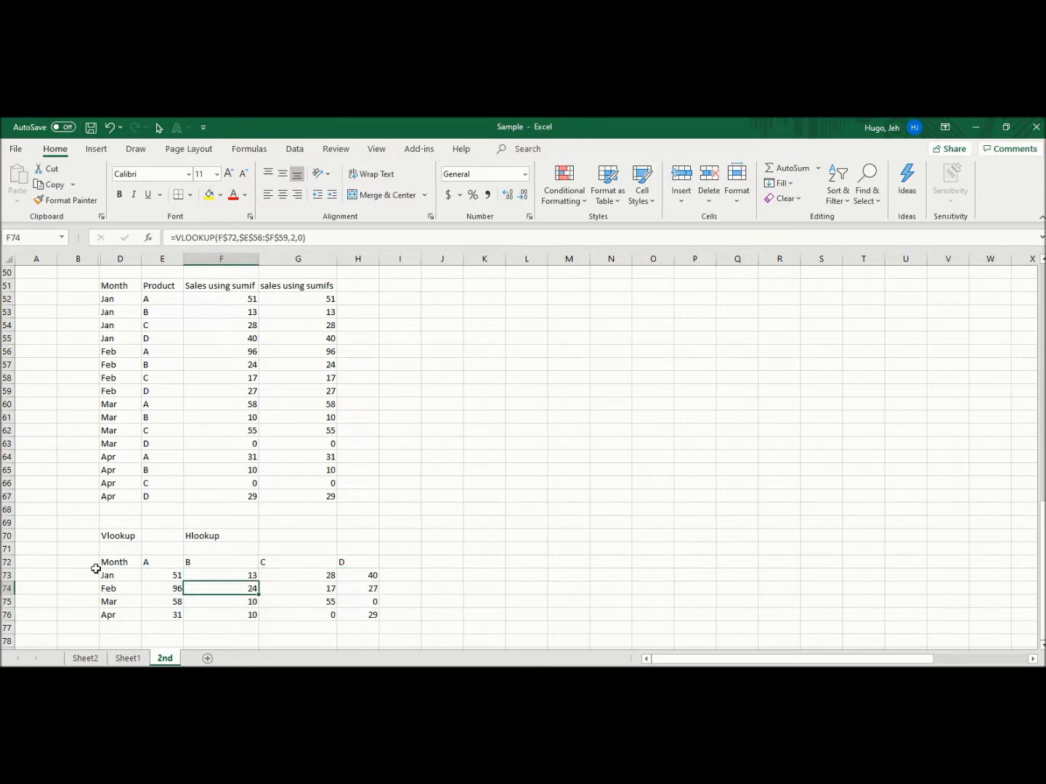
pyautogui.click(165, 590)
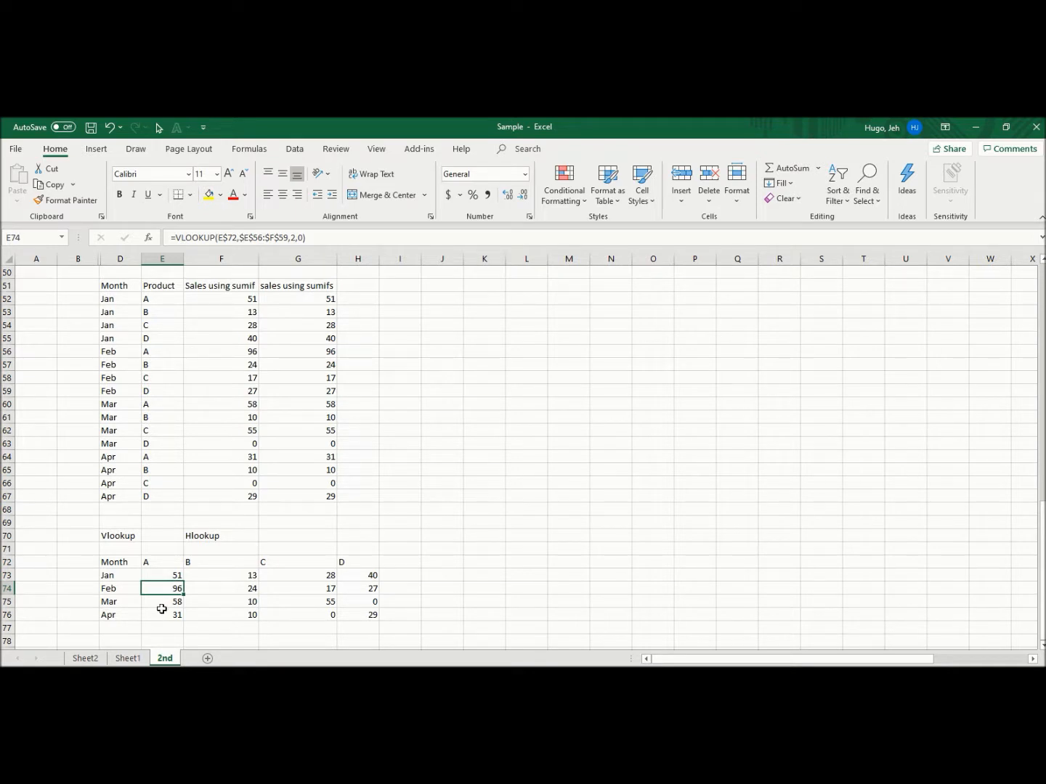
pyautogui.click(242, 588)
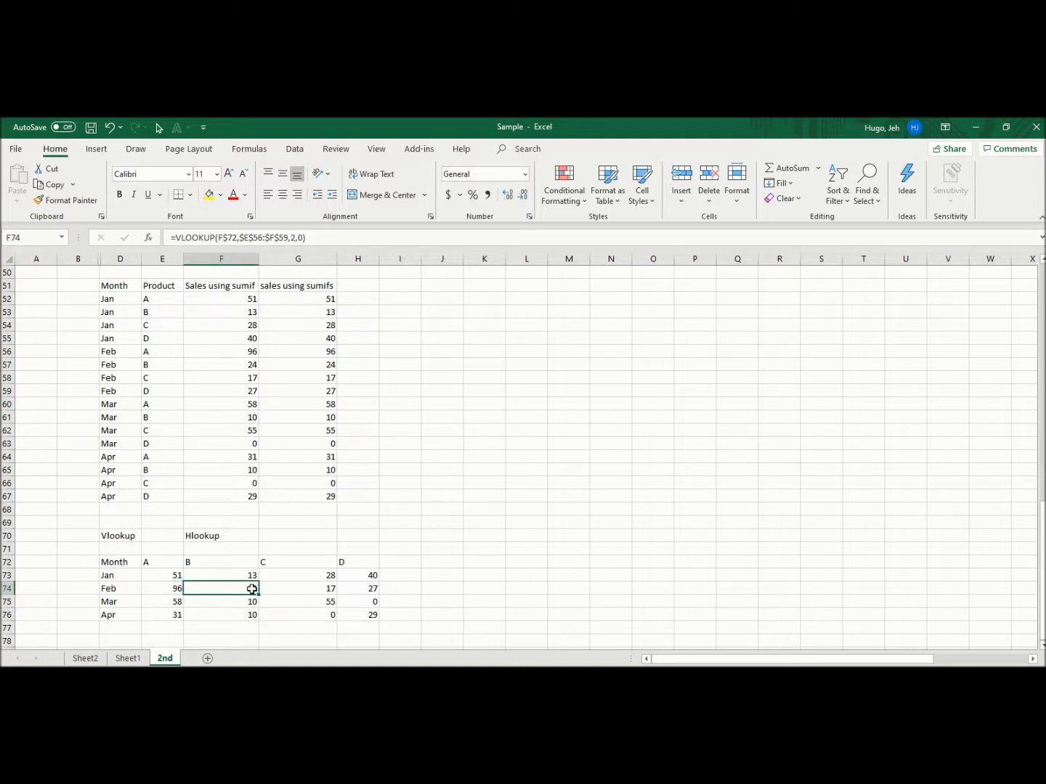
pyautogui.click(289, 563)
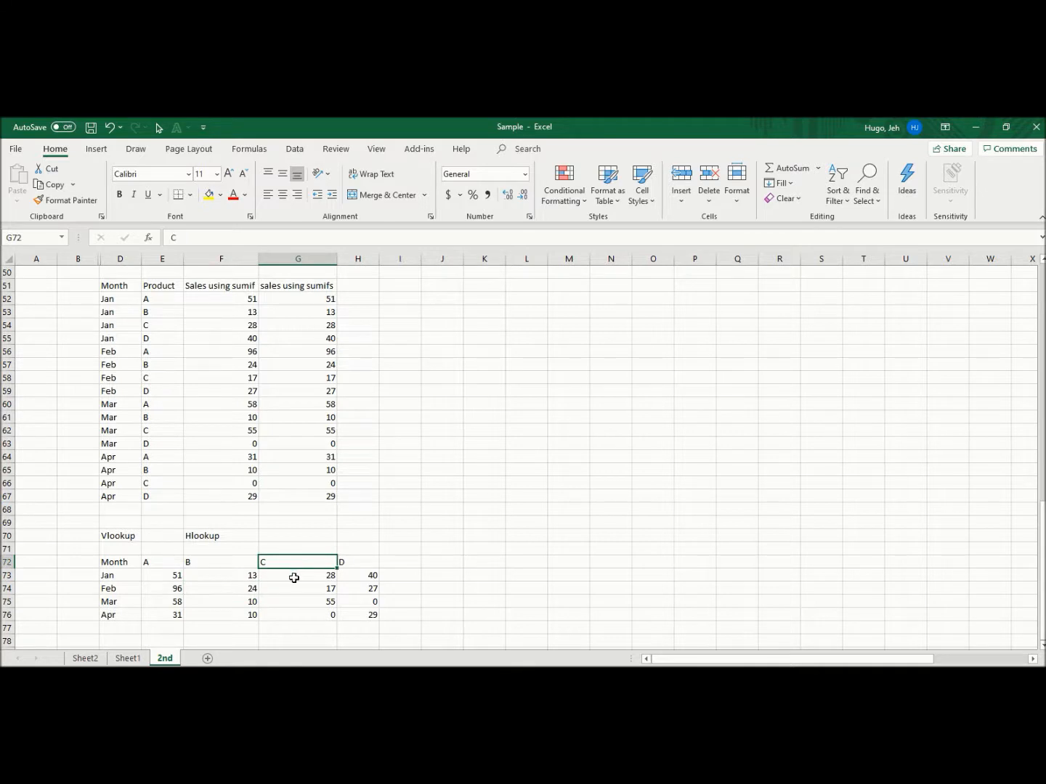
pyautogui.click(294, 586)
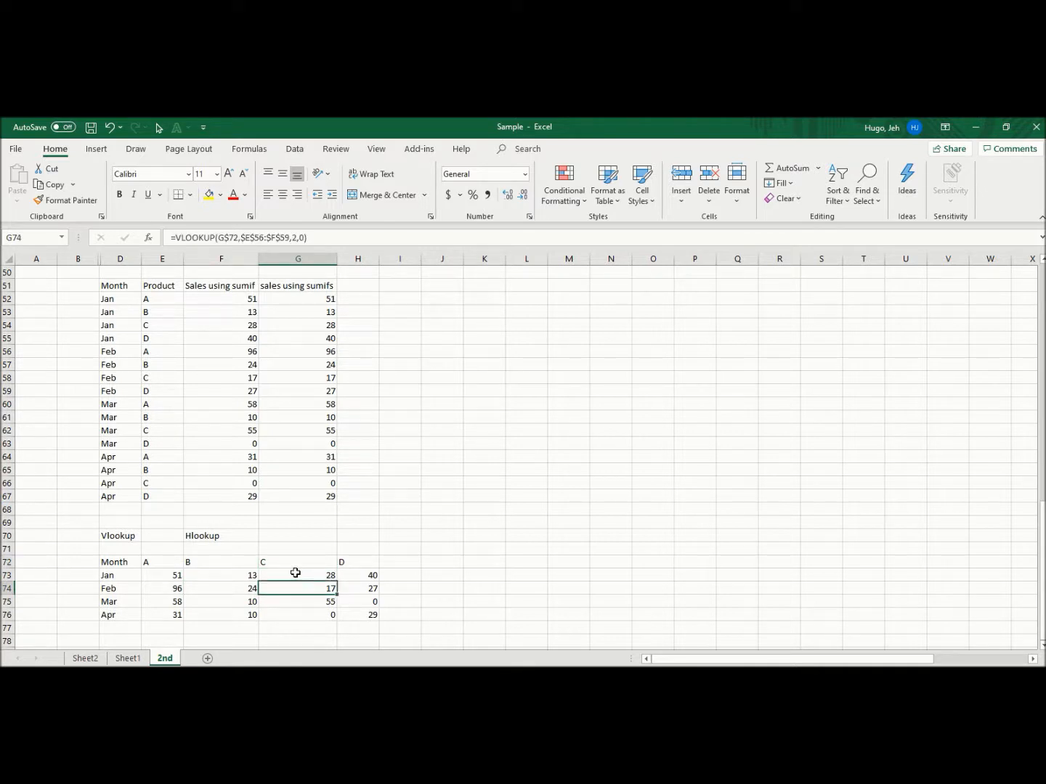
pyautogui.click(297, 602)
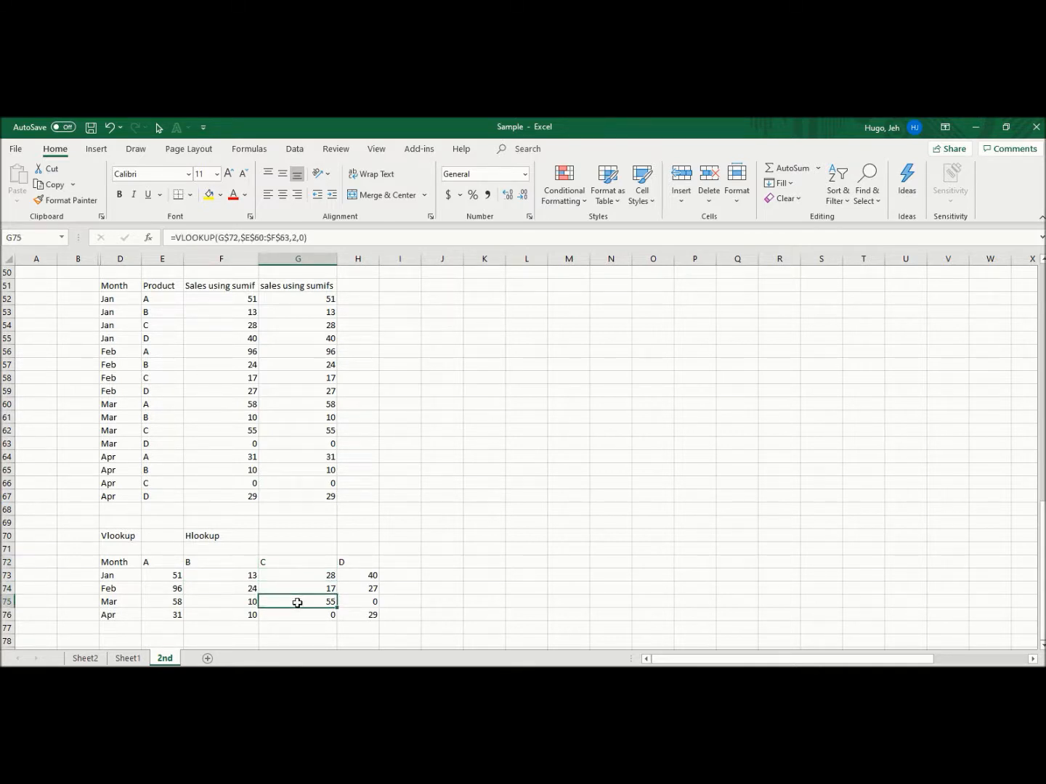
pyautogui.click(300, 615)
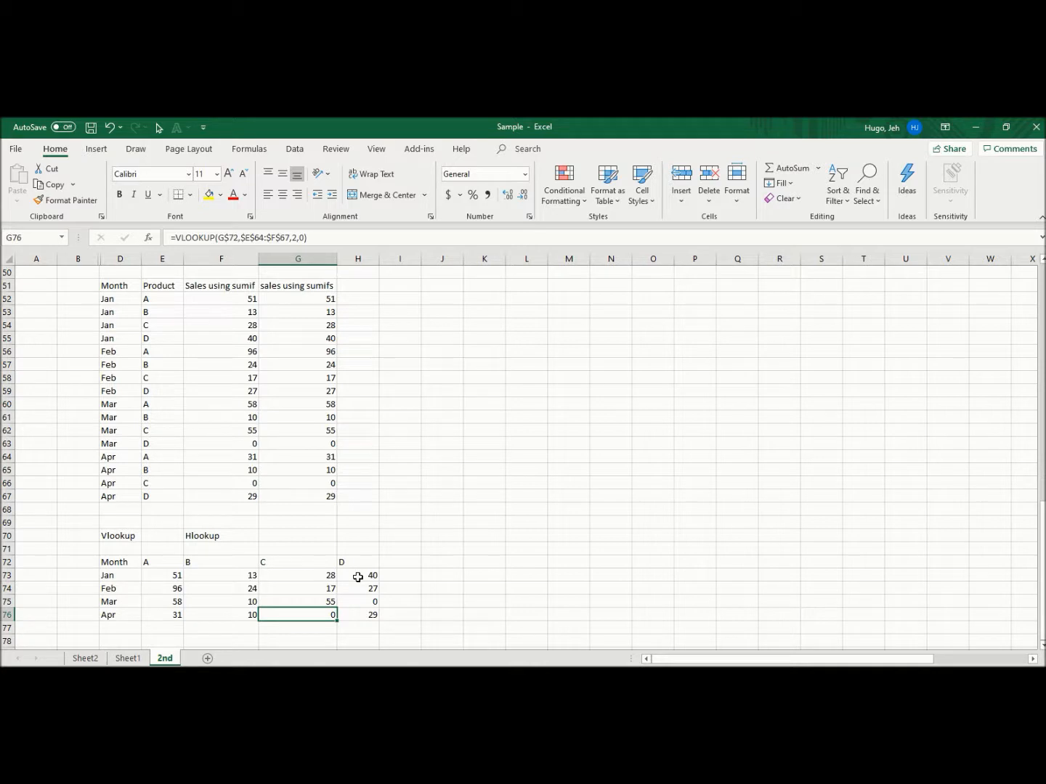
pyautogui.click(357, 573)
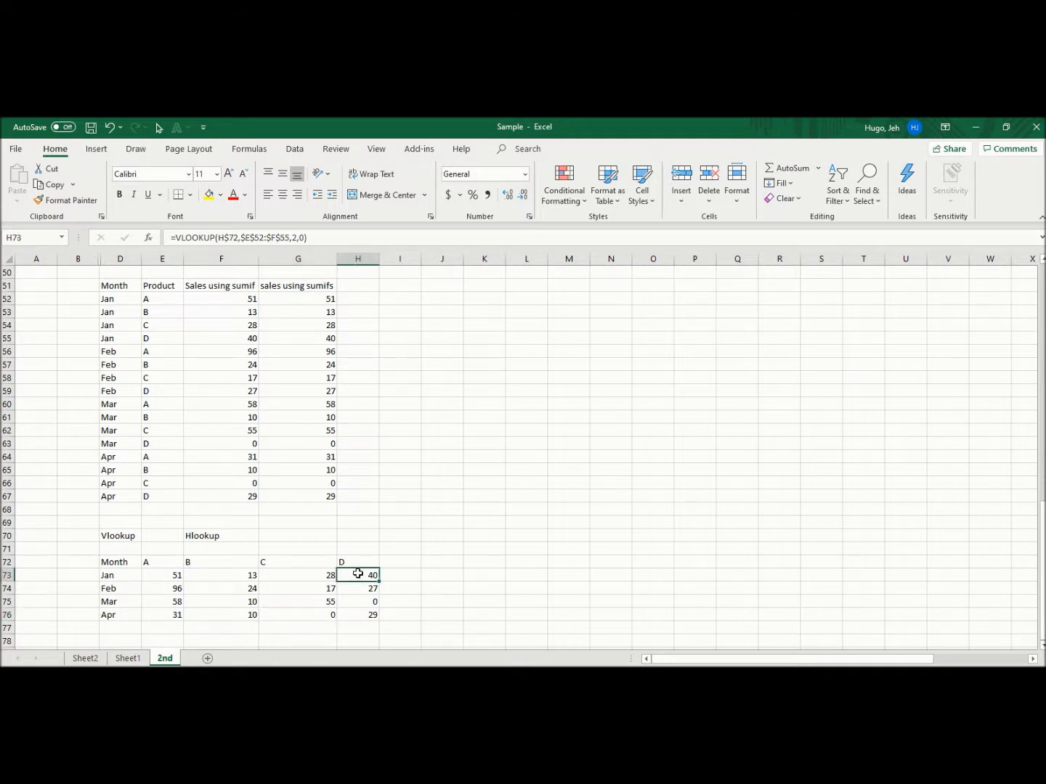
pyautogui.click(358, 592)
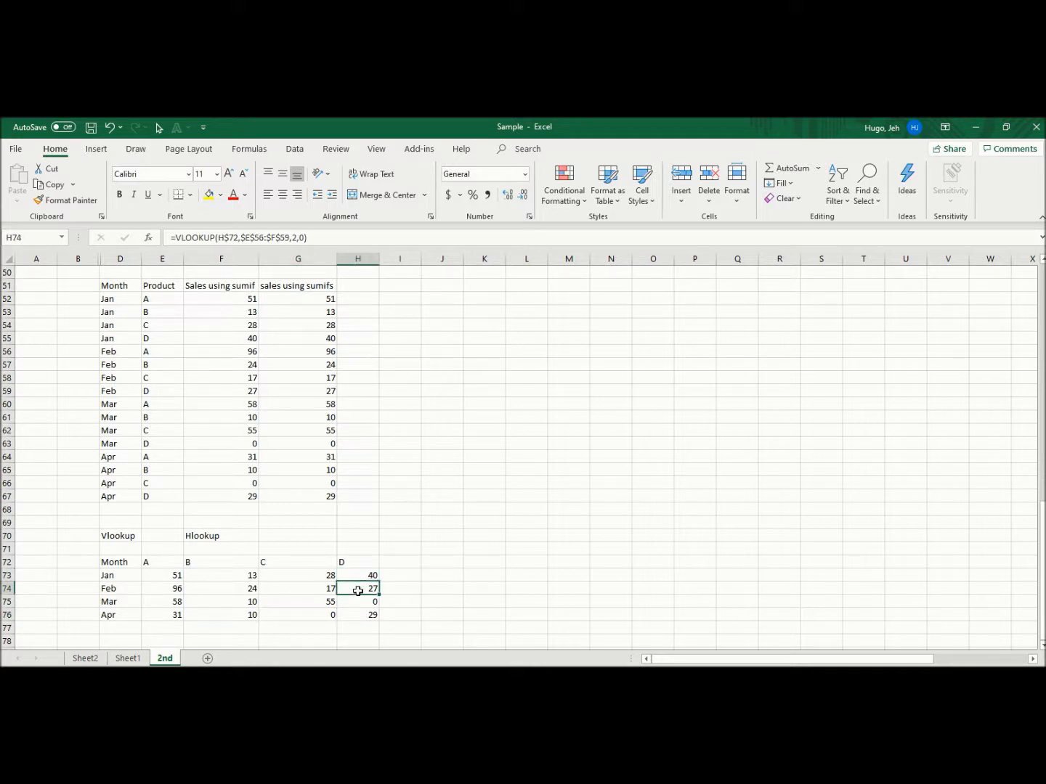
pyautogui.click(360, 602)
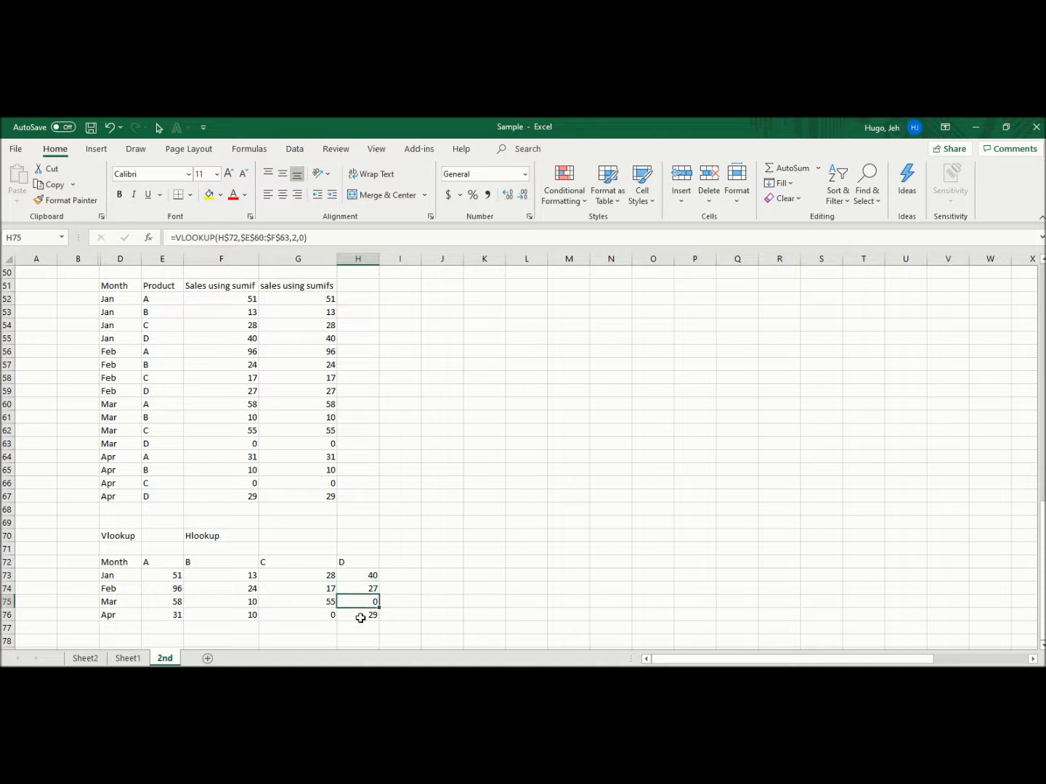
pyautogui.click(361, 615)
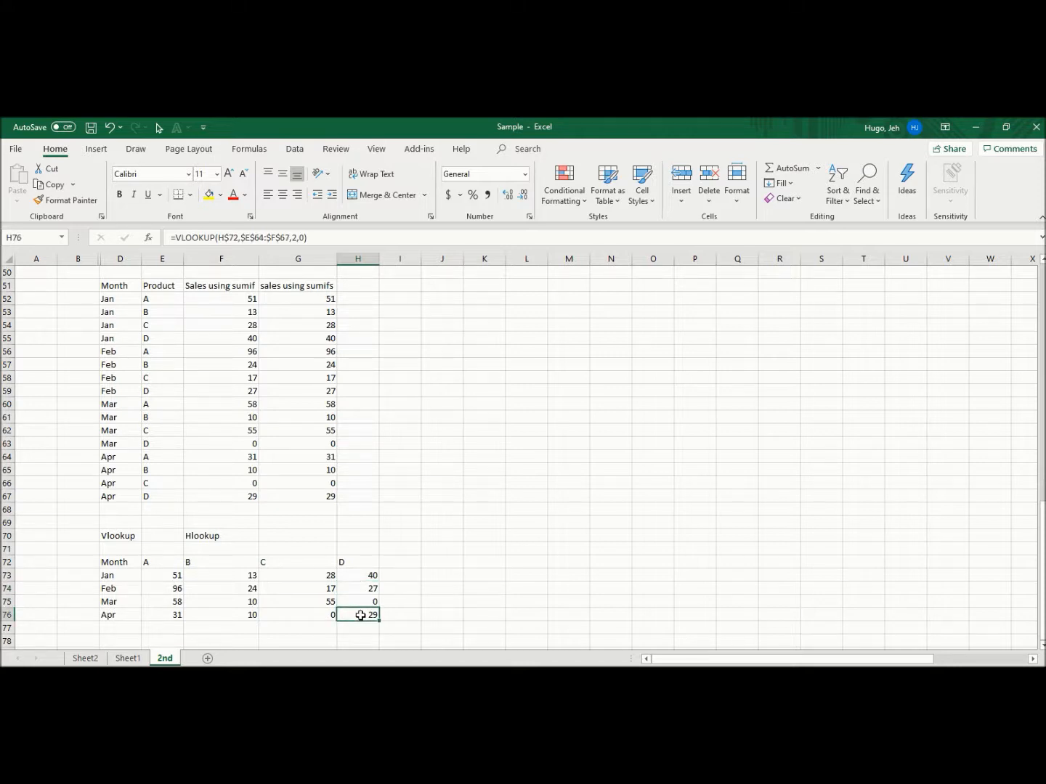
pyautogui.click(427, 585)
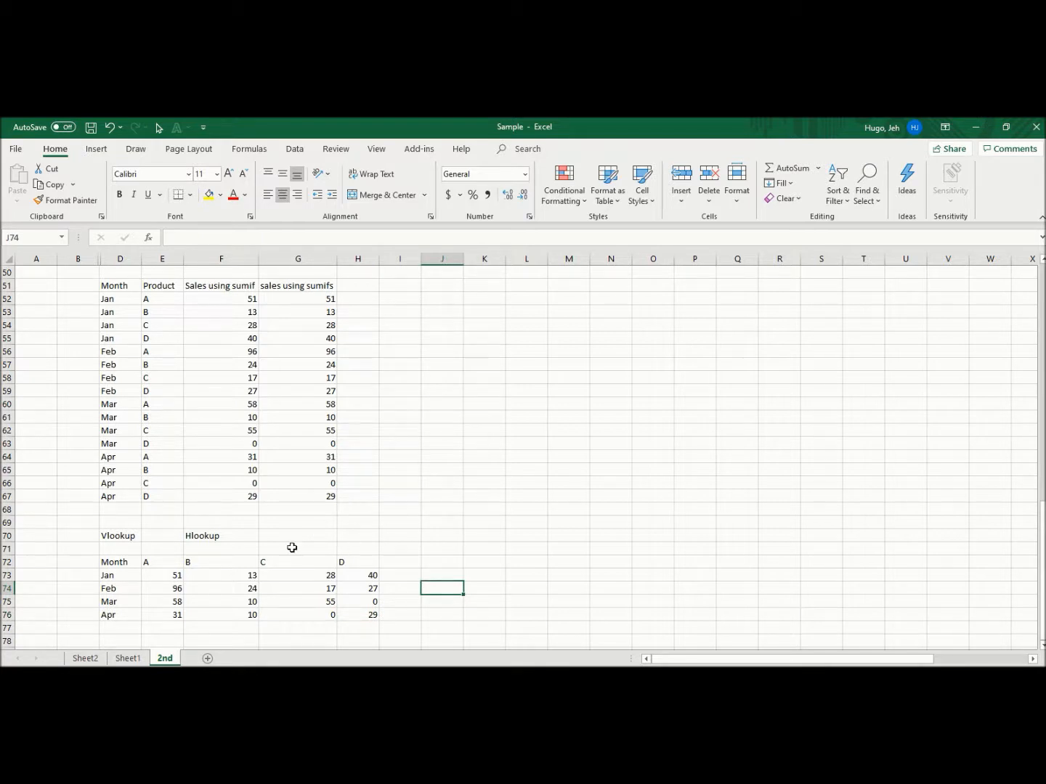
pyautogui.press('Down')
pyautogui.press('Down')
pyautogui.press('Down')
pyautogui.press('Left')
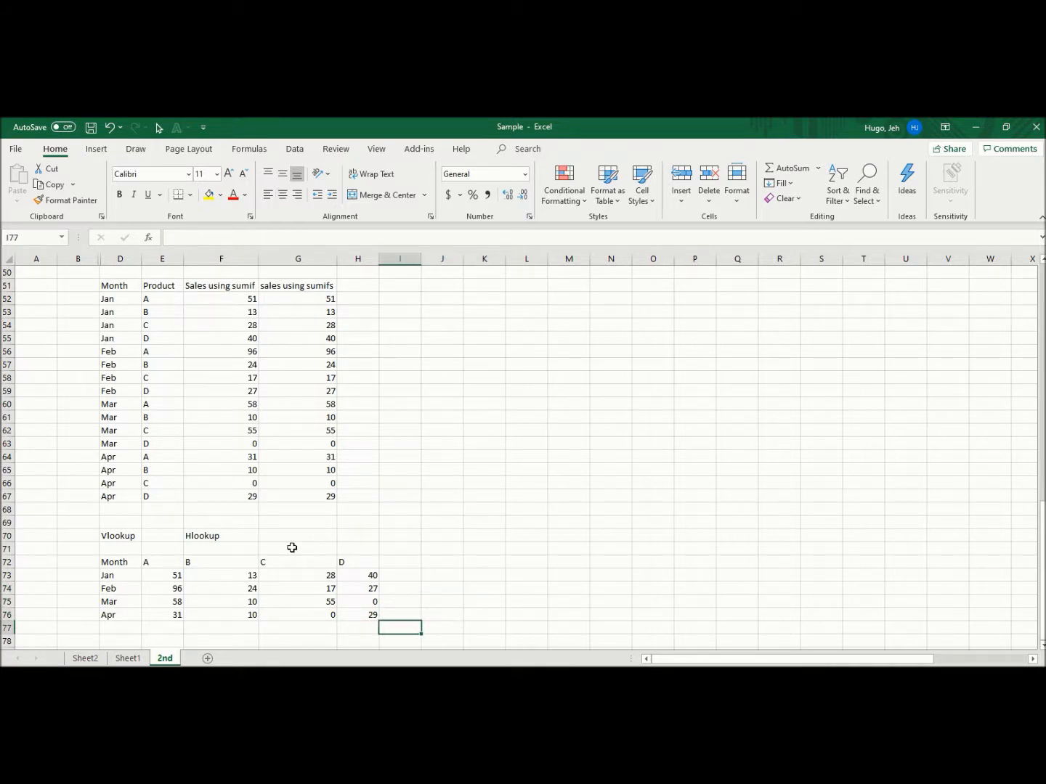
pyautogui.press('Left')
pyautogui.press('Left')
pyautogui.press('Left')
pyautogui.press('Left')
pyautogui.press('Left')
pyautogui.press('Left')
pyautogui.press('Left')
pyautogui.press('Down')
pyautogui.press('Down')
pyautogui.press('Down')
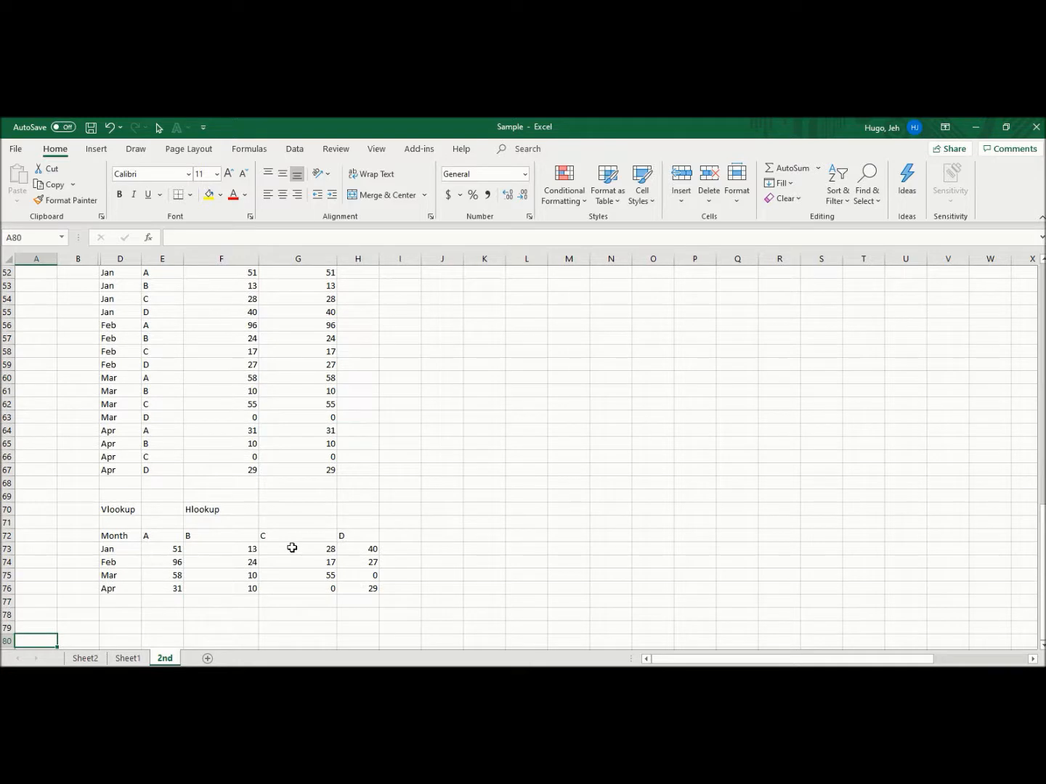
pyautogui.moveTo(118, 533); pyautogui.dragTo(346, 591)
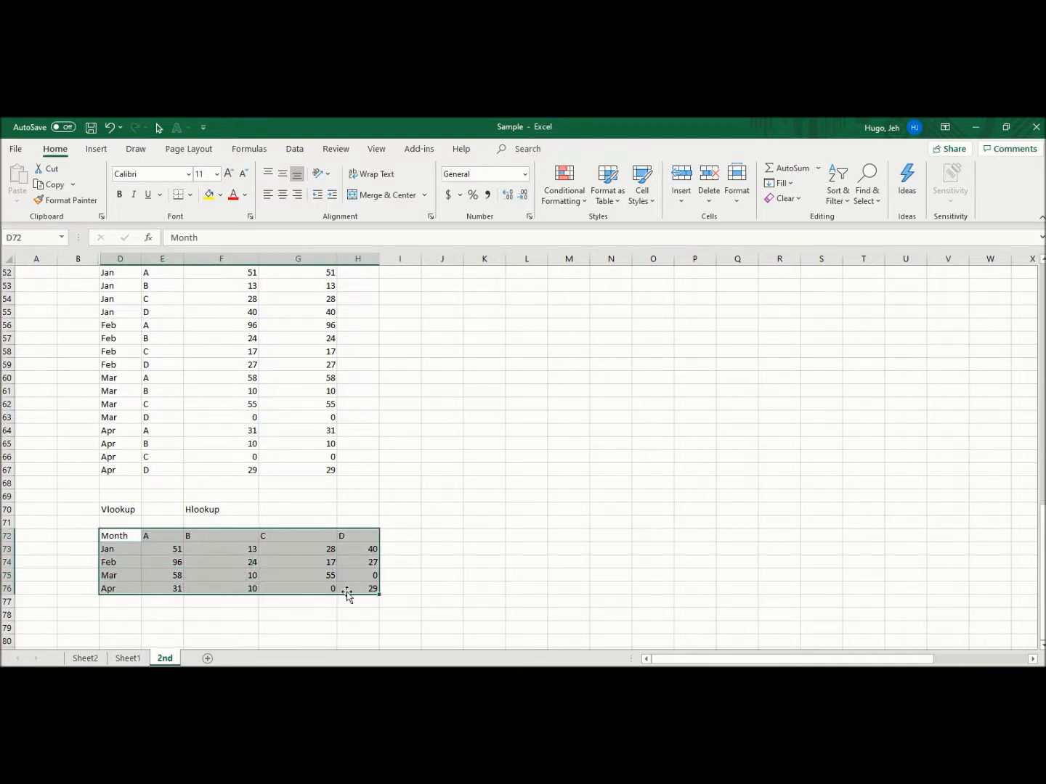
pyautogui.click(299, 589)
pyautogui.click(265, 608)
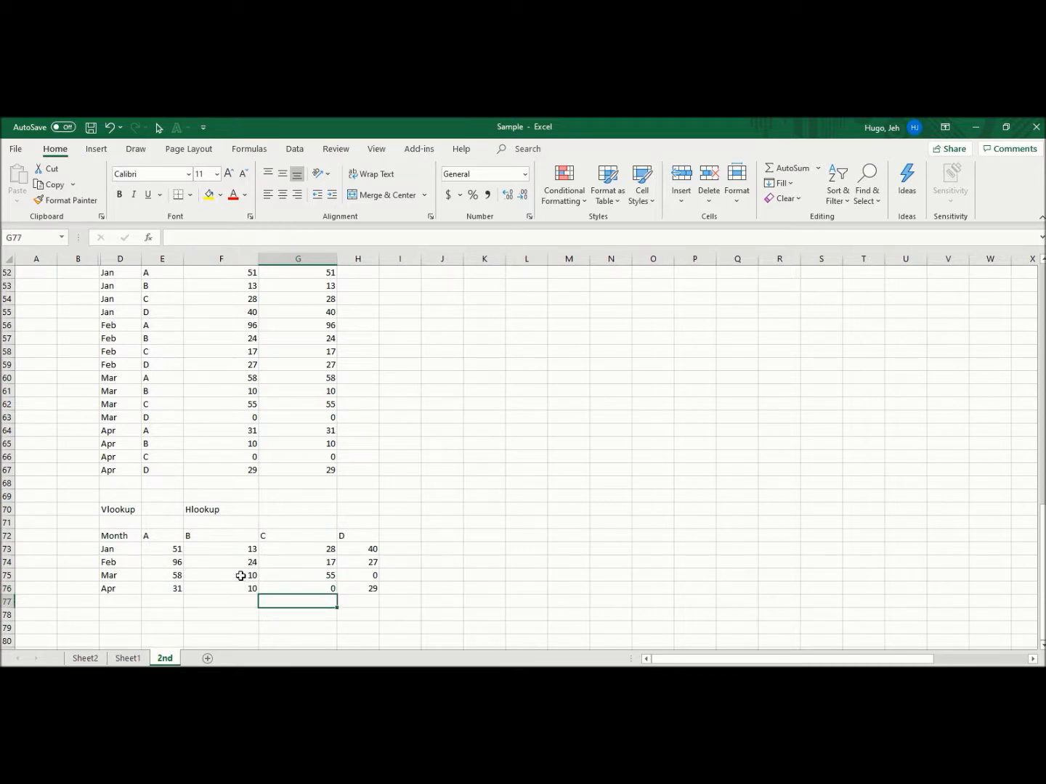
pyautogui.click(229, 510)
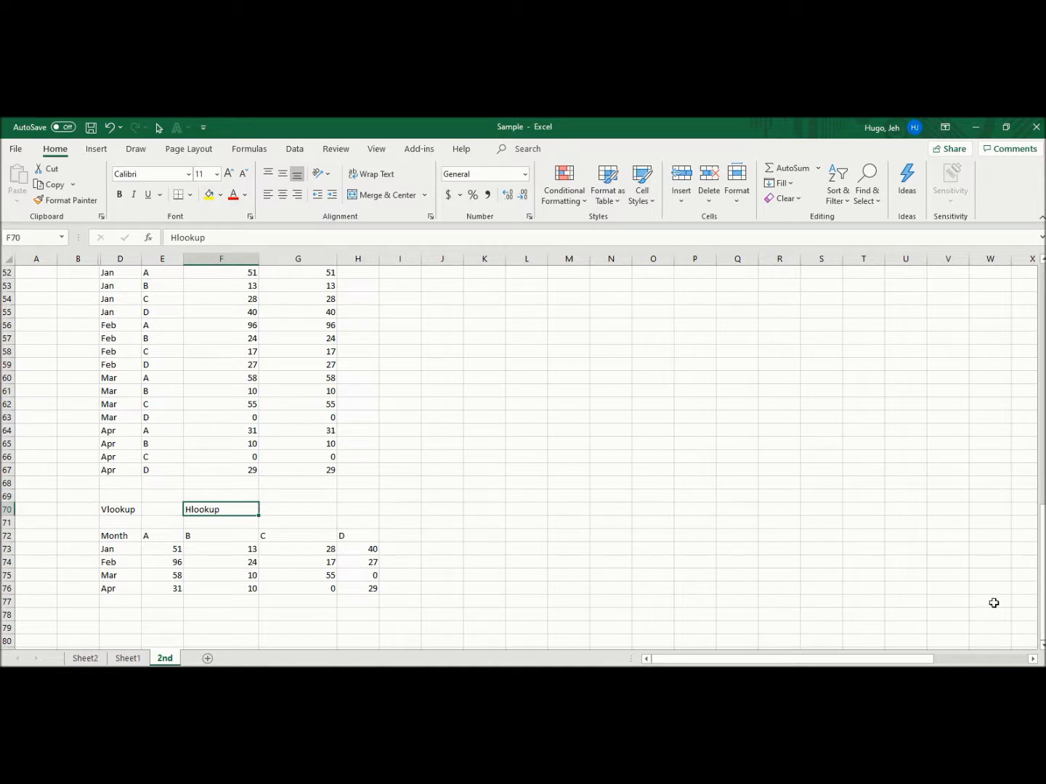
pyautogui.moveTo(1043, 598)
pyautogui.mouseDown()
pyautogui.moveTo(1043, 522)
pyautogui.moveTo(1043, 573)
pyautogui.mouseUp()
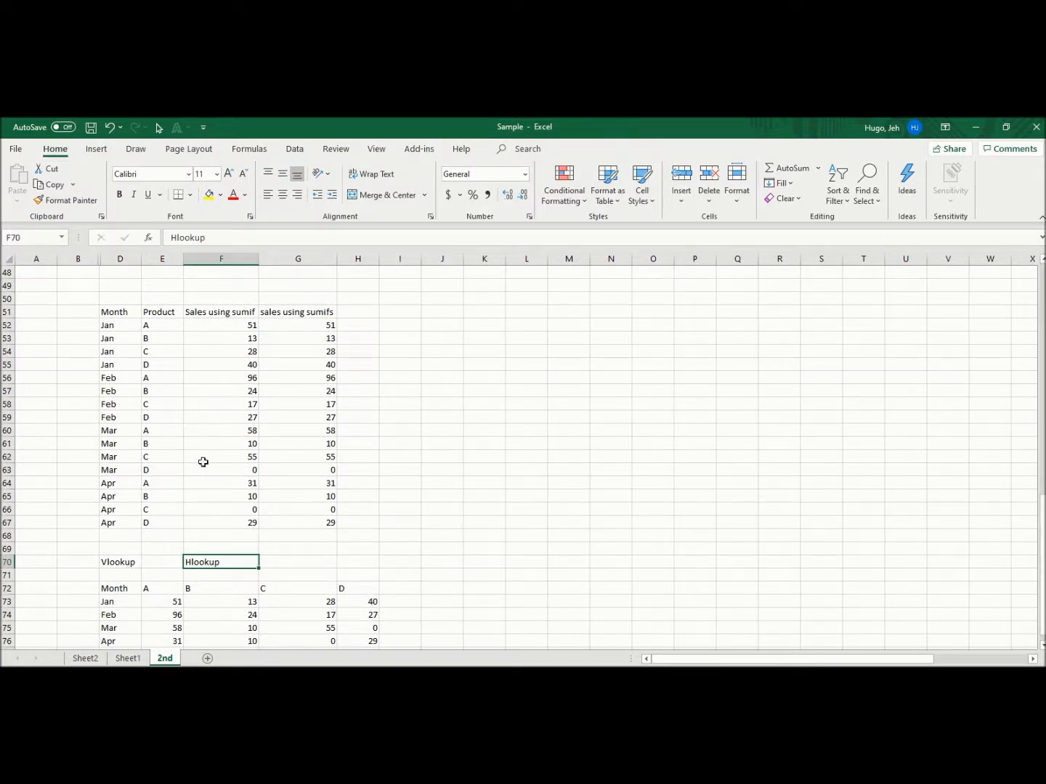
pyautogui.click(151, 604)
pyautogui.press('Down')
pyautogui.press('Down')
pyautogui.press('Down')
pyautogui.press('Down')
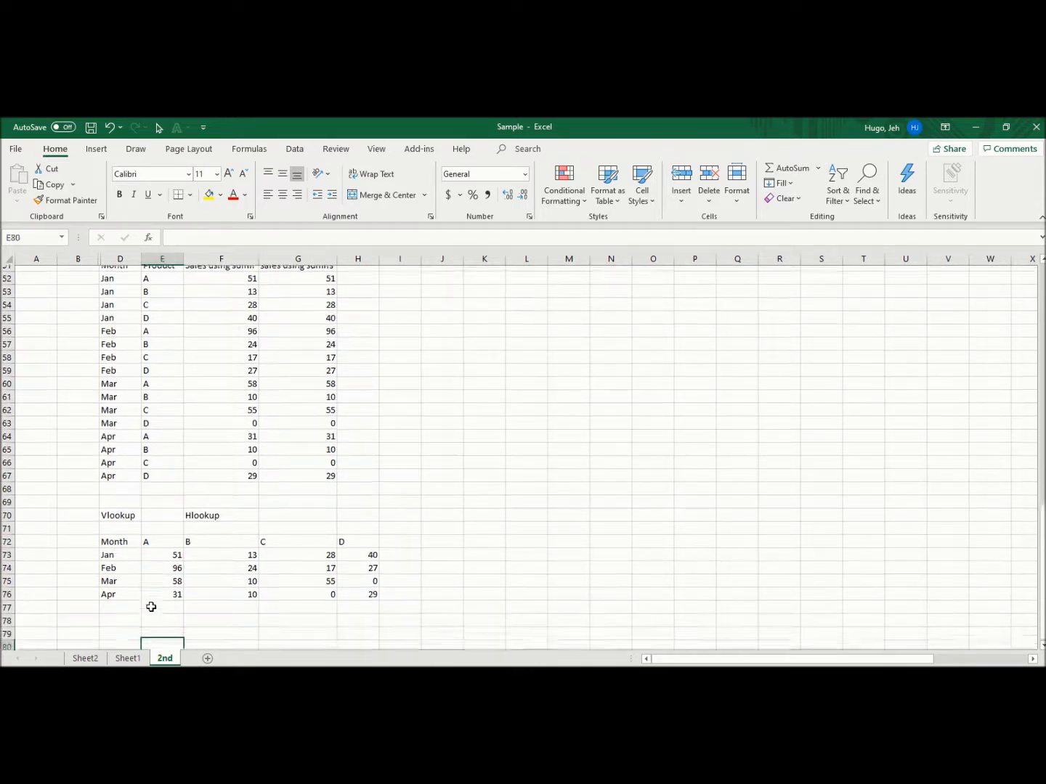
# Copy the Product and Sales using sumif columns, E51:F67, to the empty area starting at J51
pyautogui.press('Up')
pyautogui.press('Up')
pyautogui.press('Up')
pyautogui.press('Up')
pyautogui.press('Up')
pyautogui.press('Up')
pyautogui.press('Up')
pyautogui.press('Up')
pyautogui.press('Up')
pyautogui.press('Up')
pyautogui.press('Up')
pyautogui.press('Up')
pyautogui.press('Up')
pyautogui.press('Up')
pyautogui.press('Up')
pyautogui.press('Up')
pyautogui.press('Up')
pyautogui.press('Up')
pyautogui.press('Up')
pyautogui.press('Up')
pyautogui.press('Up')
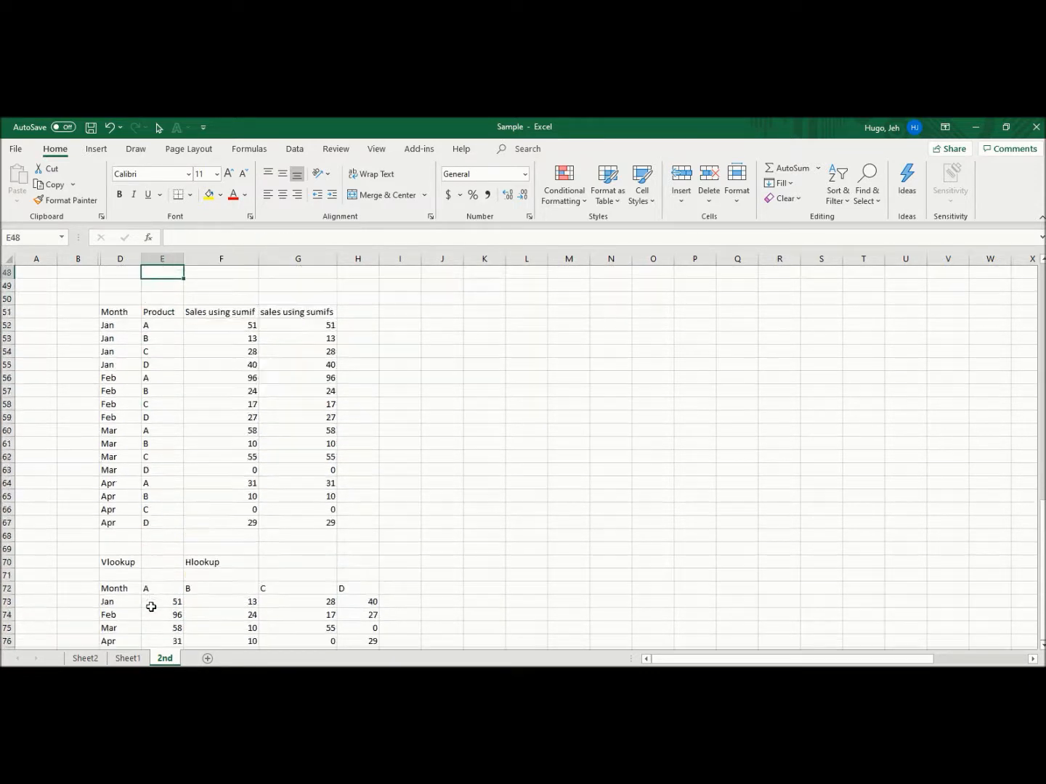
pyautogui.press('Down')
pyautogui.press('Down')
pyautogui.press('Down')
pyautogui.press('Down')
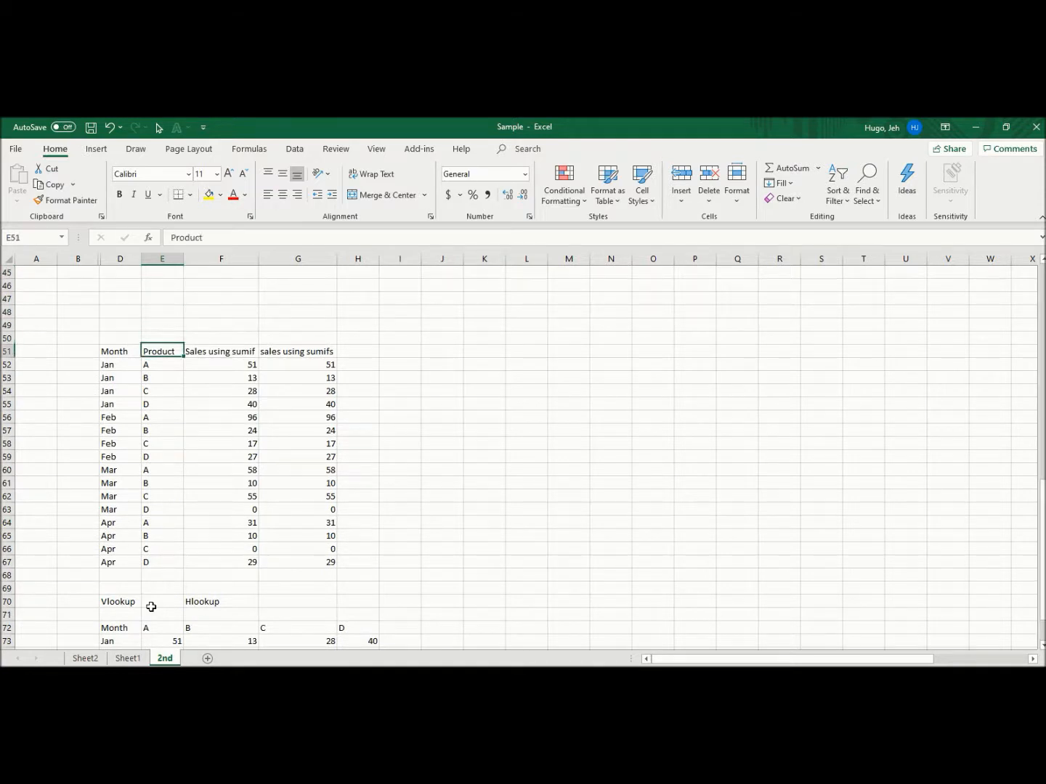
pyautogui.hotkey('shift', 'Down')
pyautogui.hotkey('shift', 'Down')
pyautogui.hotkey('shift', 'Down')
pyautogui.hotkey('shift', 'Down')
pyautogui.hotkey('shift', 'Down')
pyautogui.hotkey('shift', 'Down')
pyautogui.hotkey('shift', 'Down')
pyautogui.hotkey('shift', 'Down')
pyautogui.hotkey('shift', 'Down')
pyautogui.hotkey('shift', 'Down')
pyautogui.hotkey('shift', 'Down')
pyautogui.hotkey('shift', 'Down')
pyautogui.hotkey('shift', 'Down')
pyautogui.hotkey('shift', 'Down')
pyautogui.hotkey('shift', 'Down')
pyautogui.hotkey('shift', 'Down')
pyautogui.hotkey('shift', 'Right')
pyautogui.hotkey('ctrl', 'c')
pyautogui.press('Right')
pyautogui.press('Right')
pyautogui.press('Right')
pyautogui.press('Right')
pyautogui.press('Right')
pyautogui.press('Right')
pyautogui.press('Right')
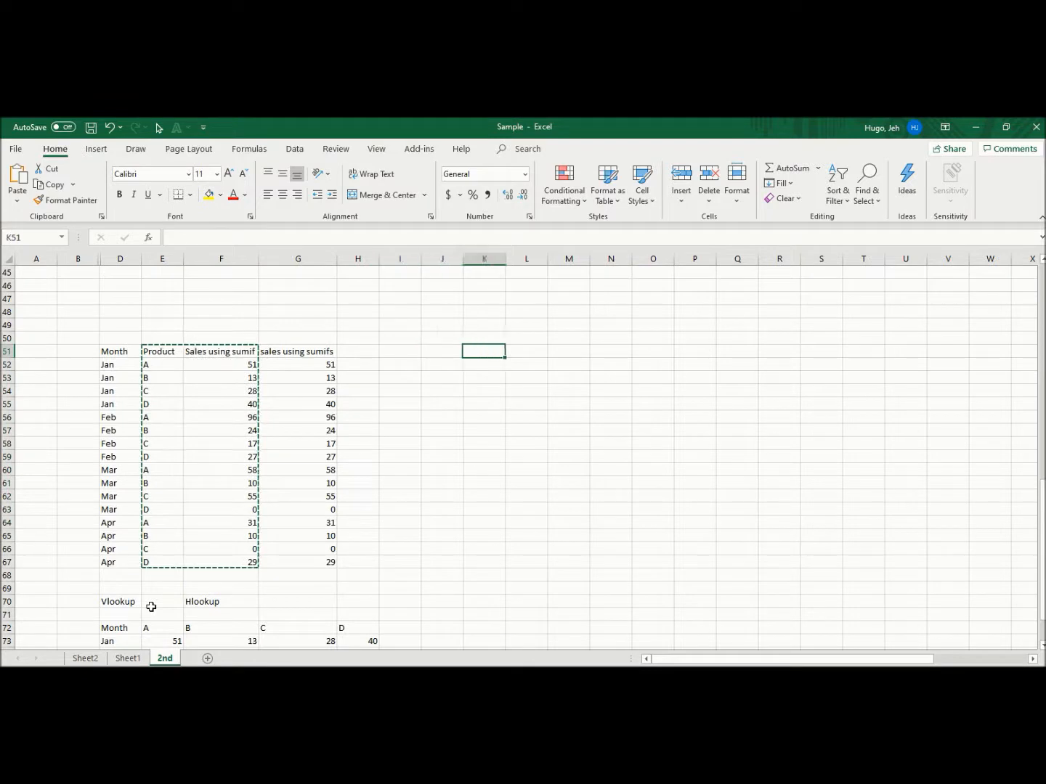
pyautogui.press('Left')
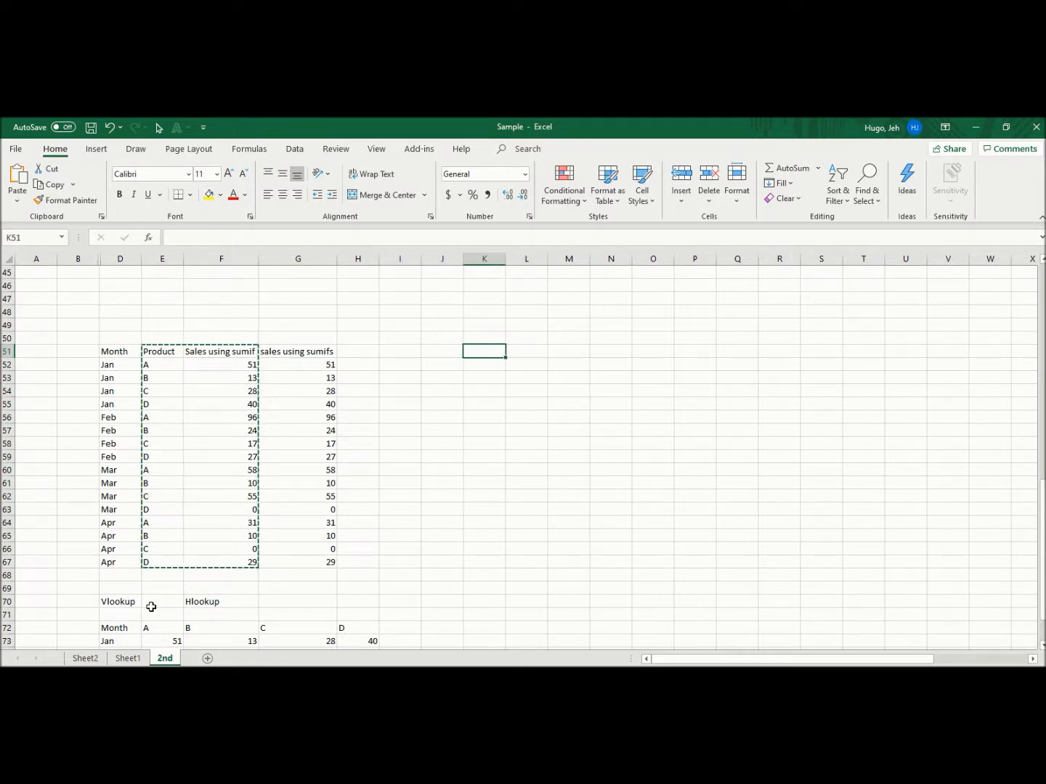
pyautogui.press('Left')
pyautogui.hotkey('shift', 'F10')
pyautogui.press('p')
# Copy the duplicated list in J51:K67 and paste it transposed into horizontal rows starting at L51
pyautogui.hotkey('ctrl', 'c')
pyautogui.press('Right')
pyautogui.hotkey('shift', 'Down')
pyautogui.hotkey('shift', 'Up')
pyautogui.press('Left')
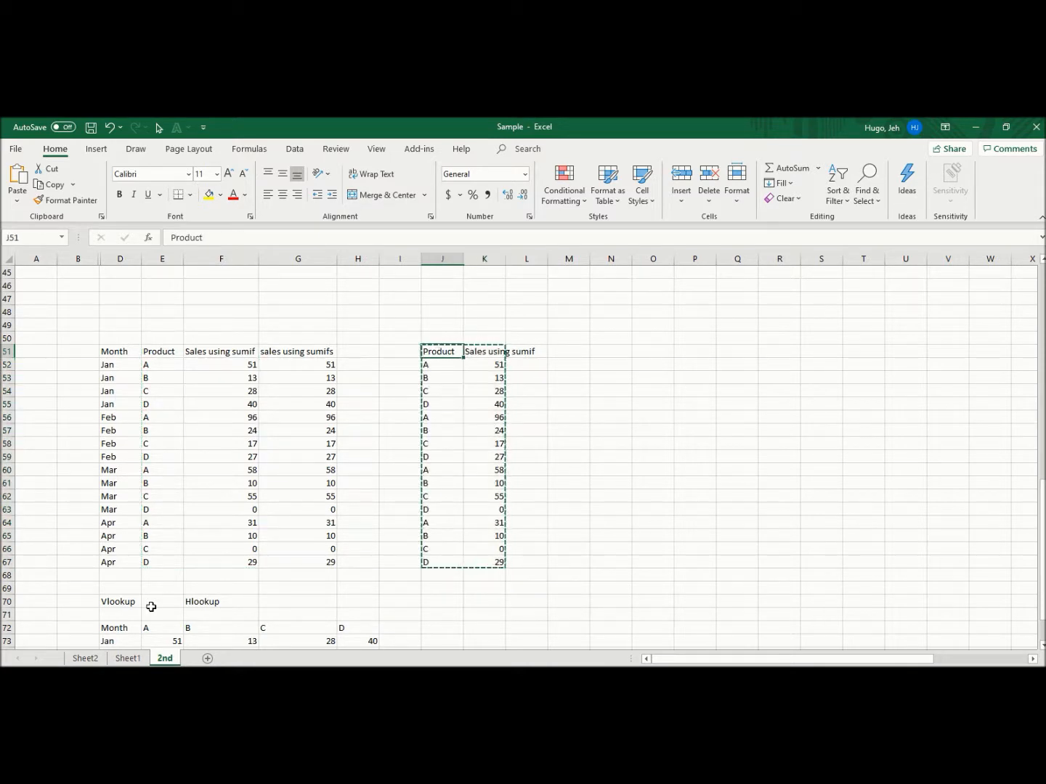
pyautogui.press('Right')
pyautogui.press('Right')
pyautogui.hotkey('shift', 'F10')
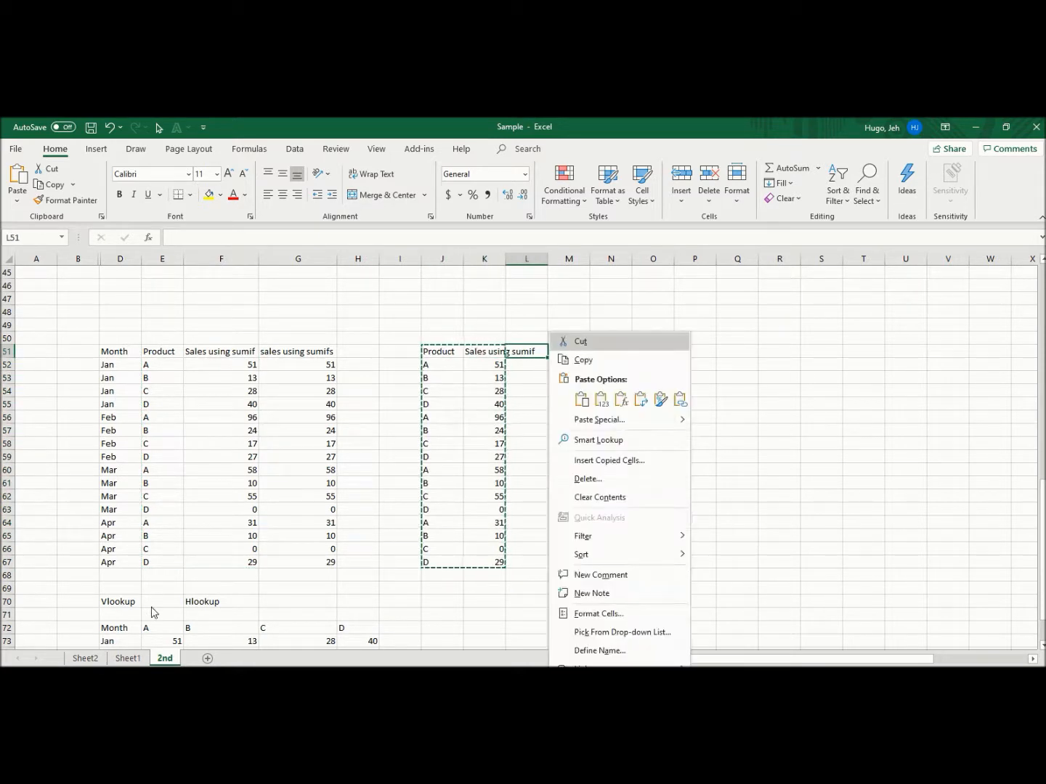
pyautogui.click(640, 402)
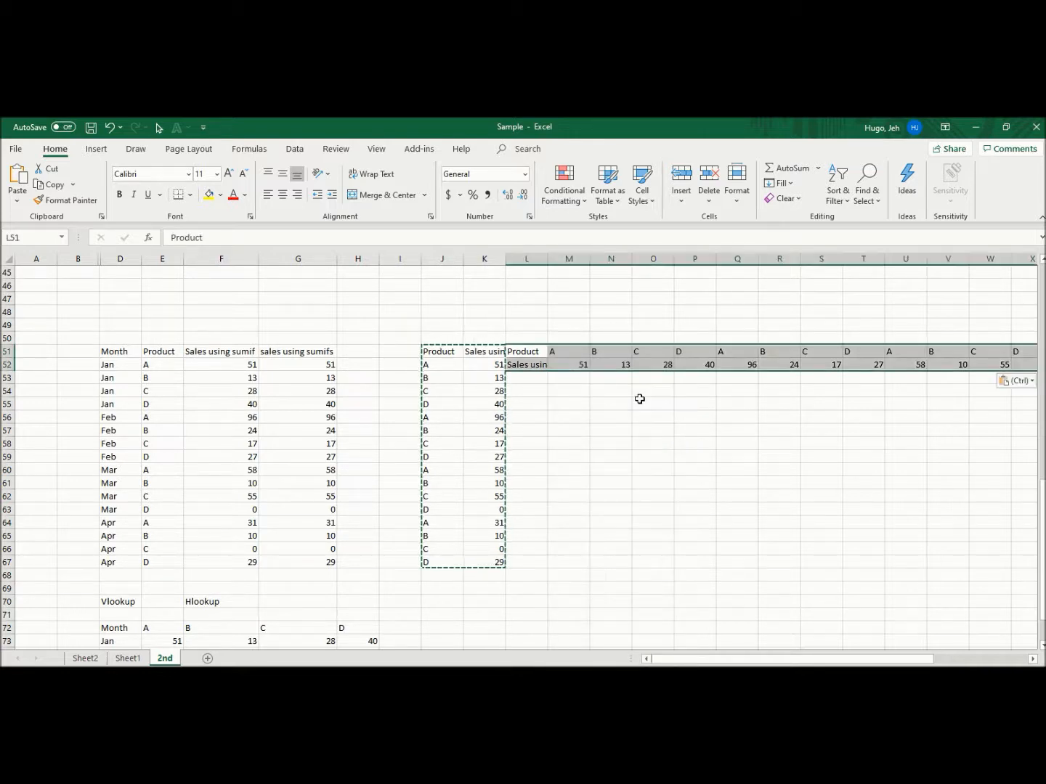
# Delete the duplicated vertical Product and Sales list in J51:K67, keeping the transposed rows
pyautogui.click(450, 354)
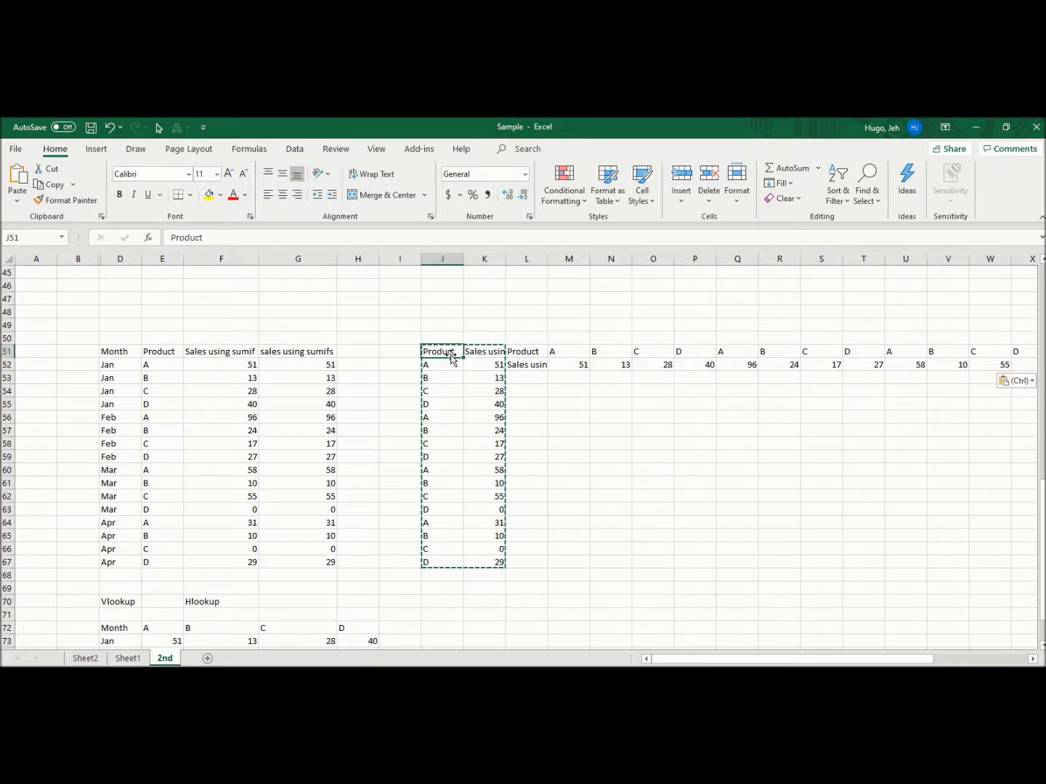
pyautogui.hotkey('ctrl', 'shift', 'Down')
pyautogui.hotkey('ctrl', 'shift', 'Right')
pyautogui.press('Left')
pyautogui.press('Right')
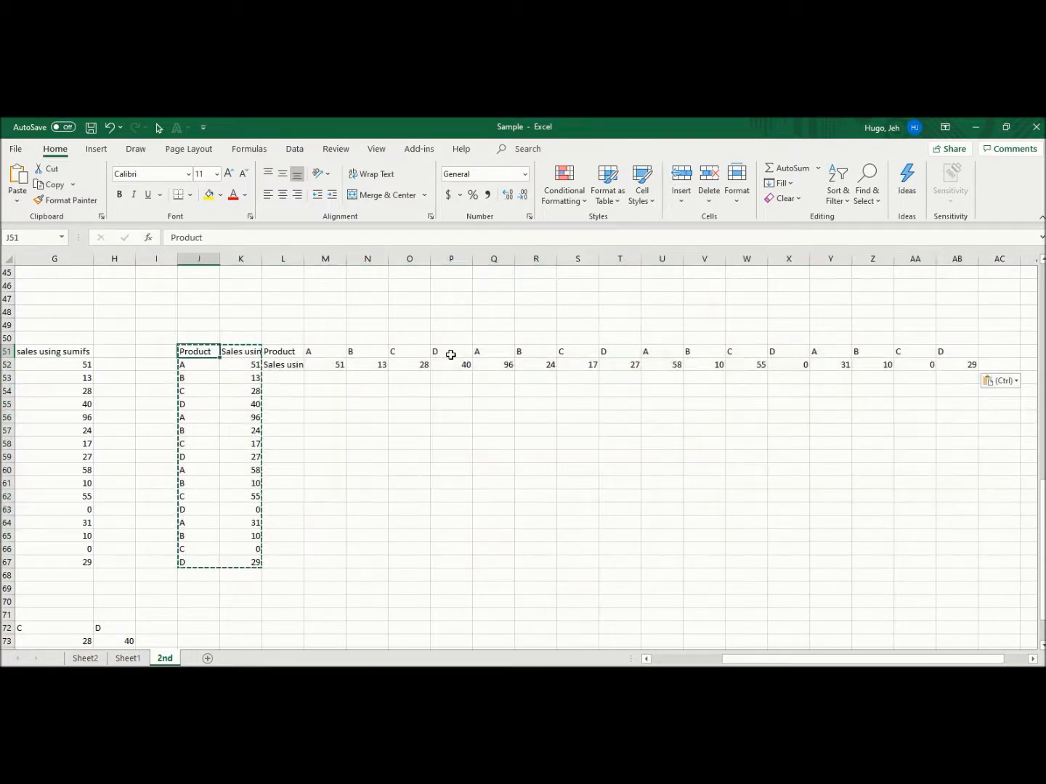
pyautogui.press('ctrl')
pyautogui.press('Escape')
pyautogui.press('Left')
pyautogui.press('Right')
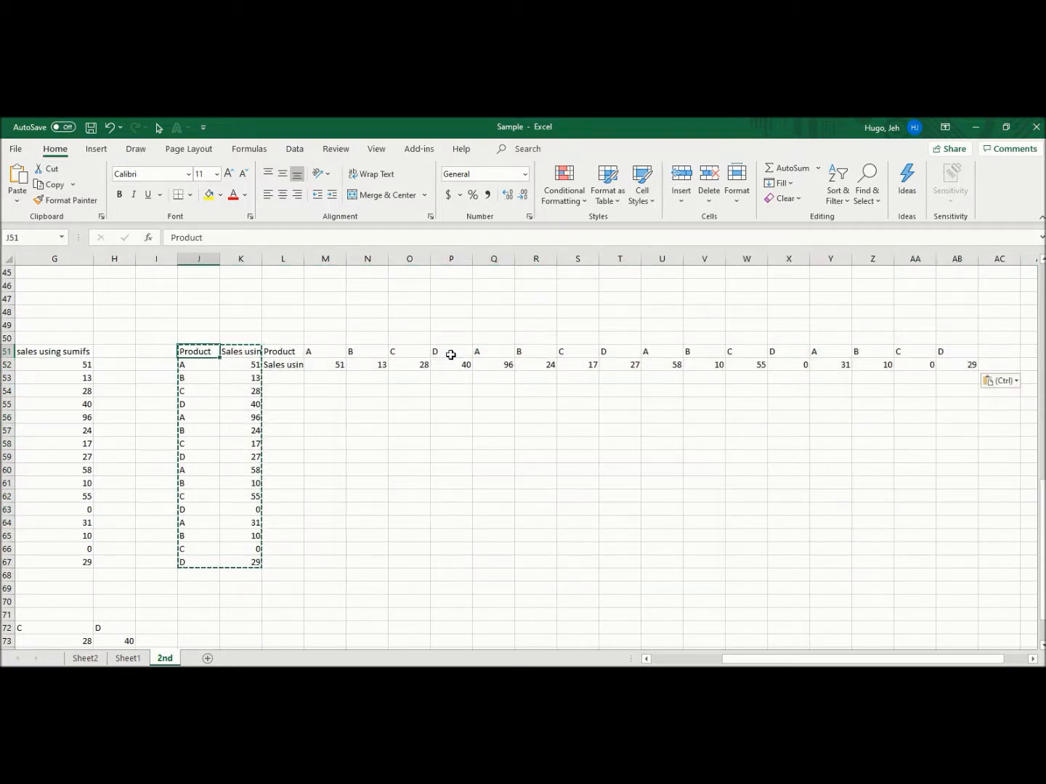
pyautogui.hotkey('shift', 'Down')
pyautogui.hotkey('shift', 'Down')
pyautogui.hotkey('shift', 'Down')
pyautogui.hotkey('shift', 'Down')
pyautogui.hotkey('shift', 'Down')
pyautogui.hotkey('shift', 'Down')
pyautogui.hotkey('shift', 'Down')
pyautogui.hotkey('shift', 'Down')
pyautogui.hotkey('shift', 'Down')
pyautogui.hotkey('shift', 'Down')
pyautogui.hotkey('shift', 'Down')
pyautogui.hotkey('shift', 'Down')
pyautogui.hotkey('shift', 'Down')
pyautogui.hotkey('shift', 'Down')
pyautogui.hotkey('shift', 'Down')
pyautogui.hotkey('shift', 'Down')
pyautogui.hotkey('shift', 'Right')
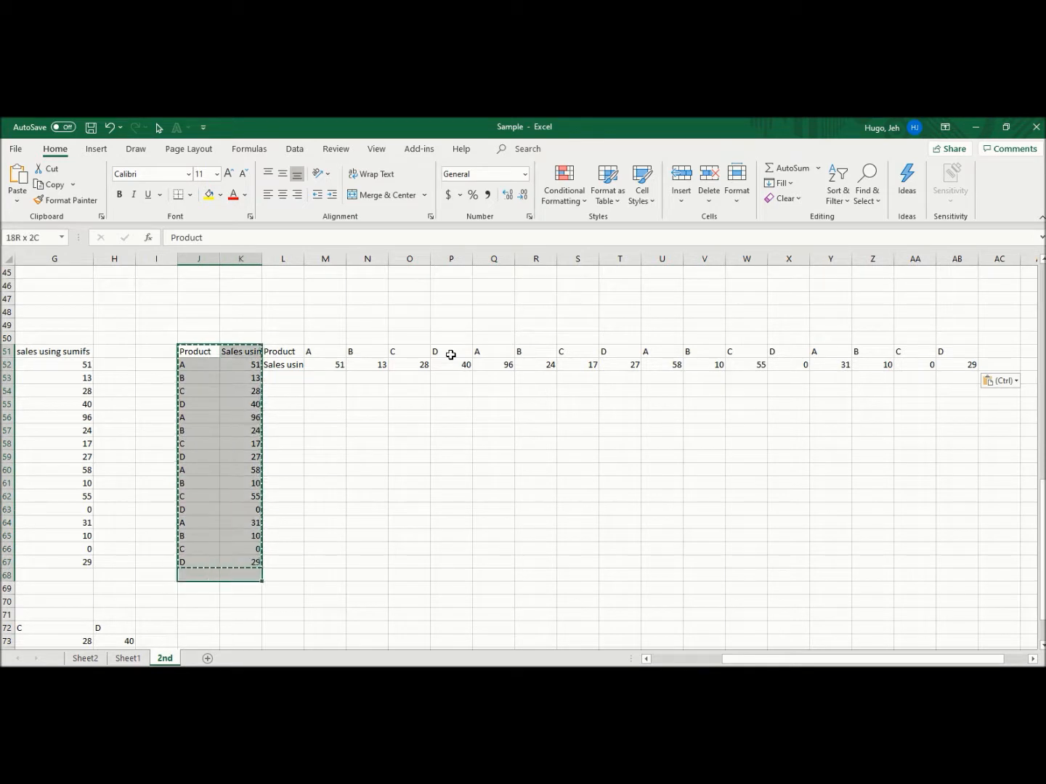
pyautogui.press('Delete')
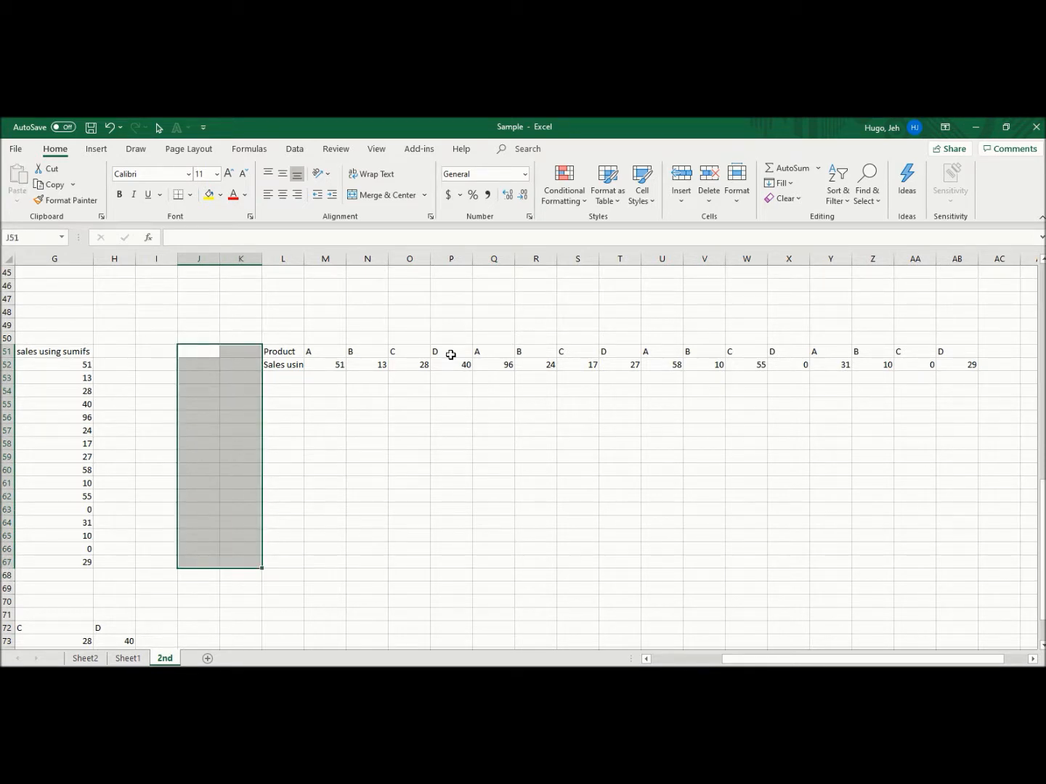
# Centre the transposed rows L51:AB52 horizontally and fit column L's width to its contents
pyautogui.moveTo(291, 357); pyautogui.dragTo(957, 364)
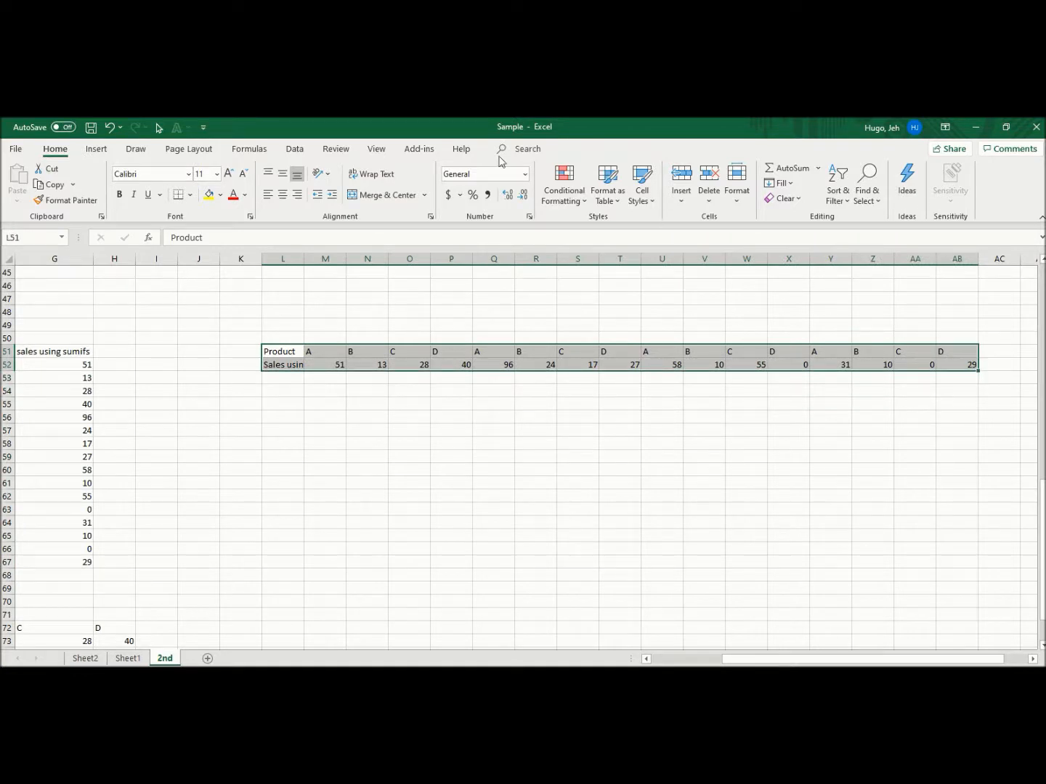
pyautogui.click(286, 194)
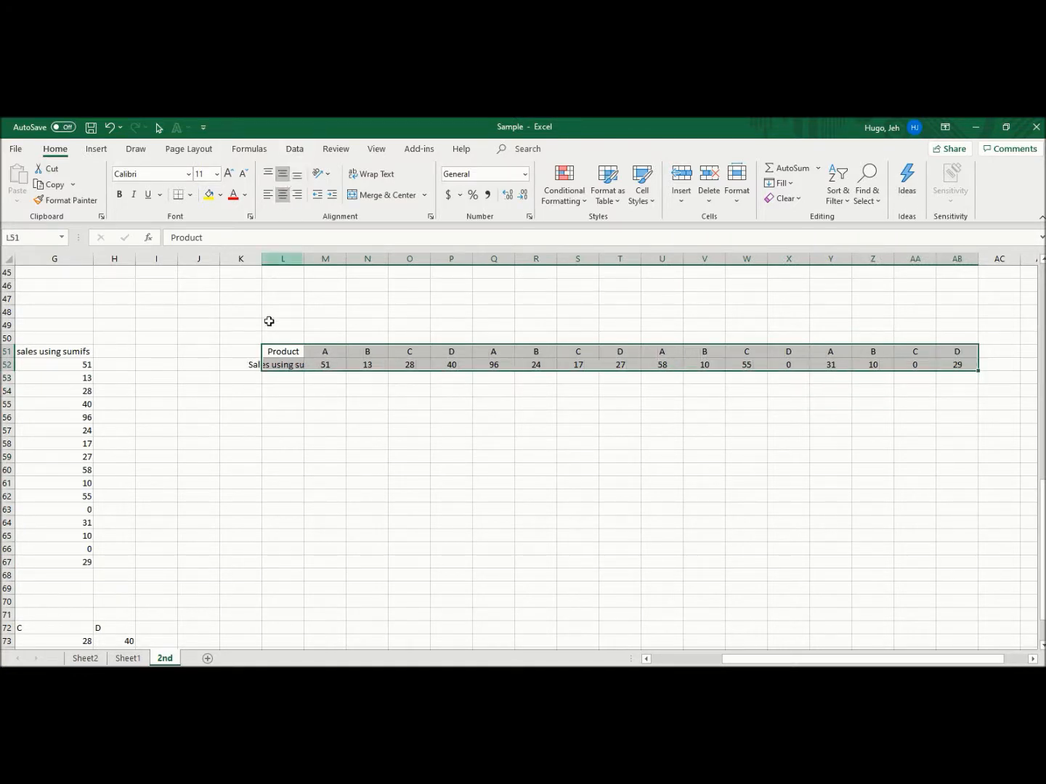
pyautogui.moveTo(268, 395); pyautogui.dragTo(274, 405)
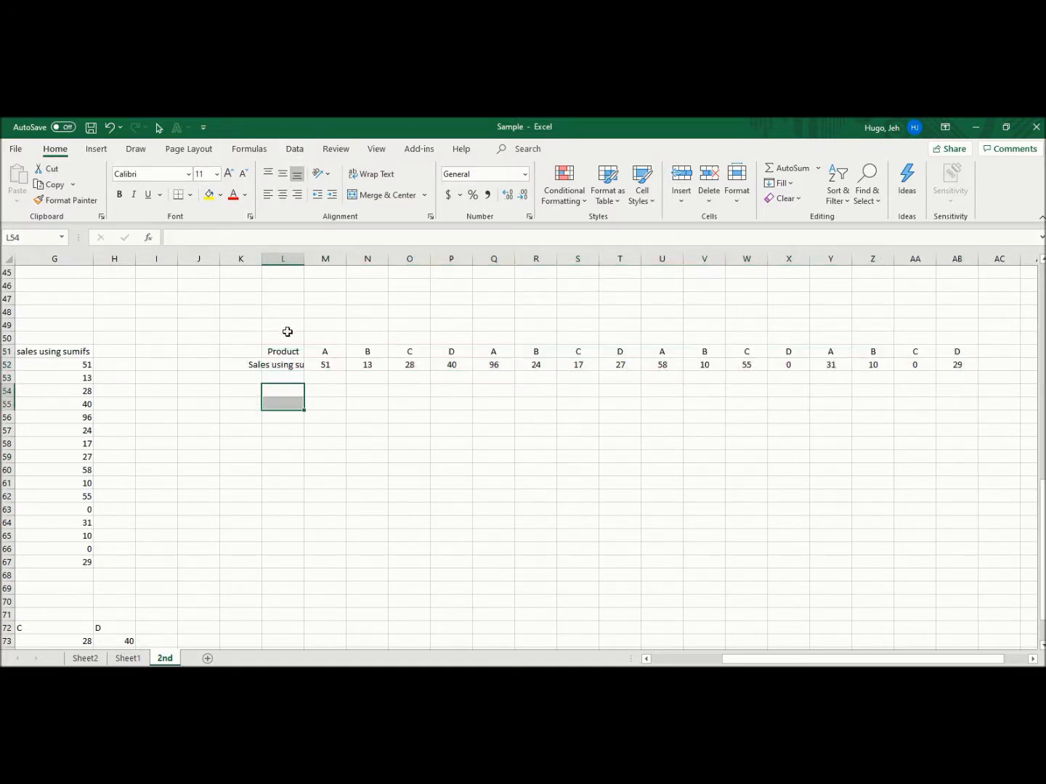
pyautogui.doubleClick(304, 259)
pyautogui.moveTo(287, 347); pyautogui.dragTo(292, 368)
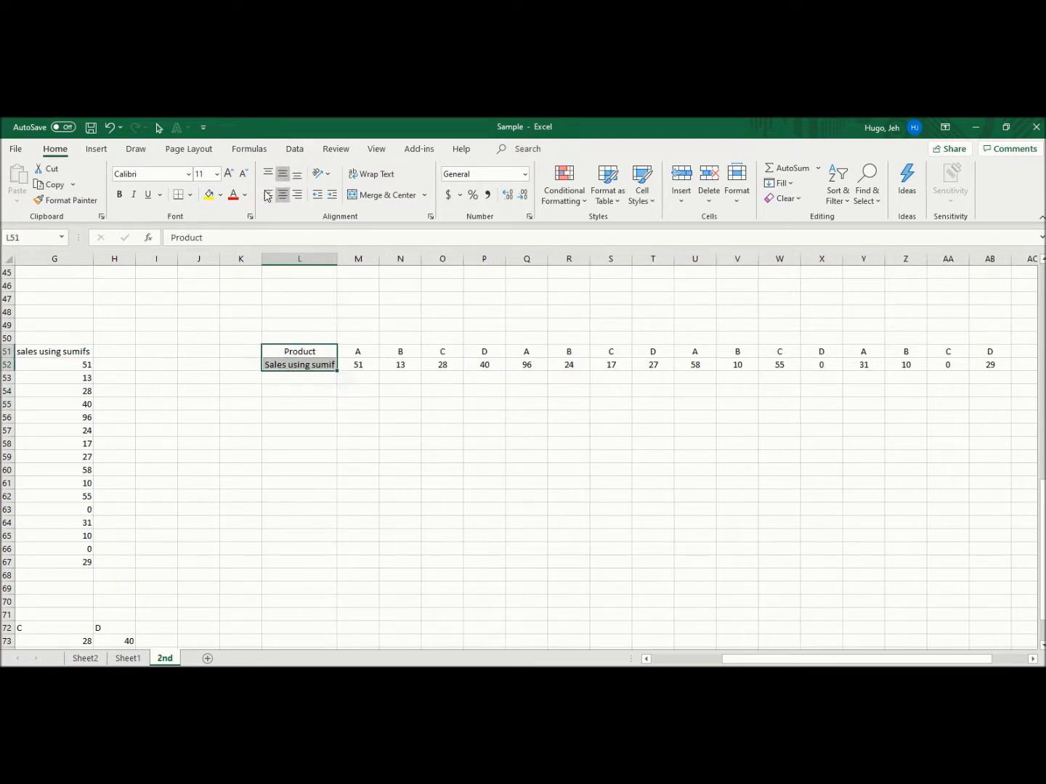
# Shorten the row label in L52 to Sales
pyautogui.click(283, 365)
pyautogui.press('BackSpace')
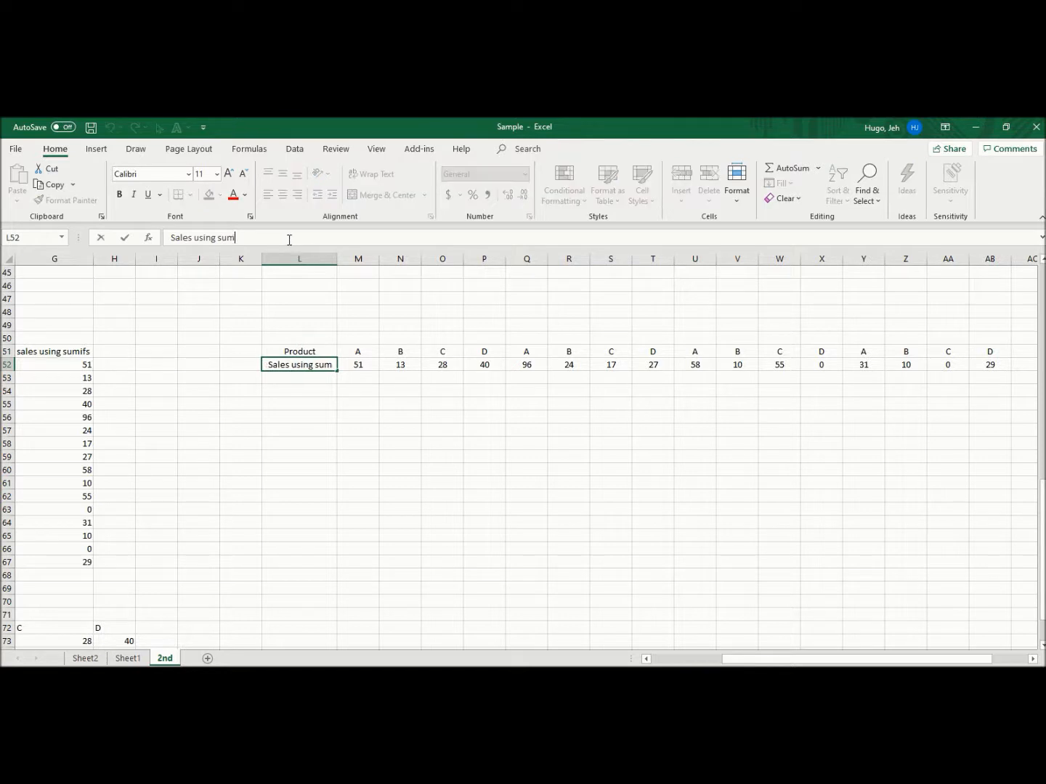
pyautogui.press('Return')
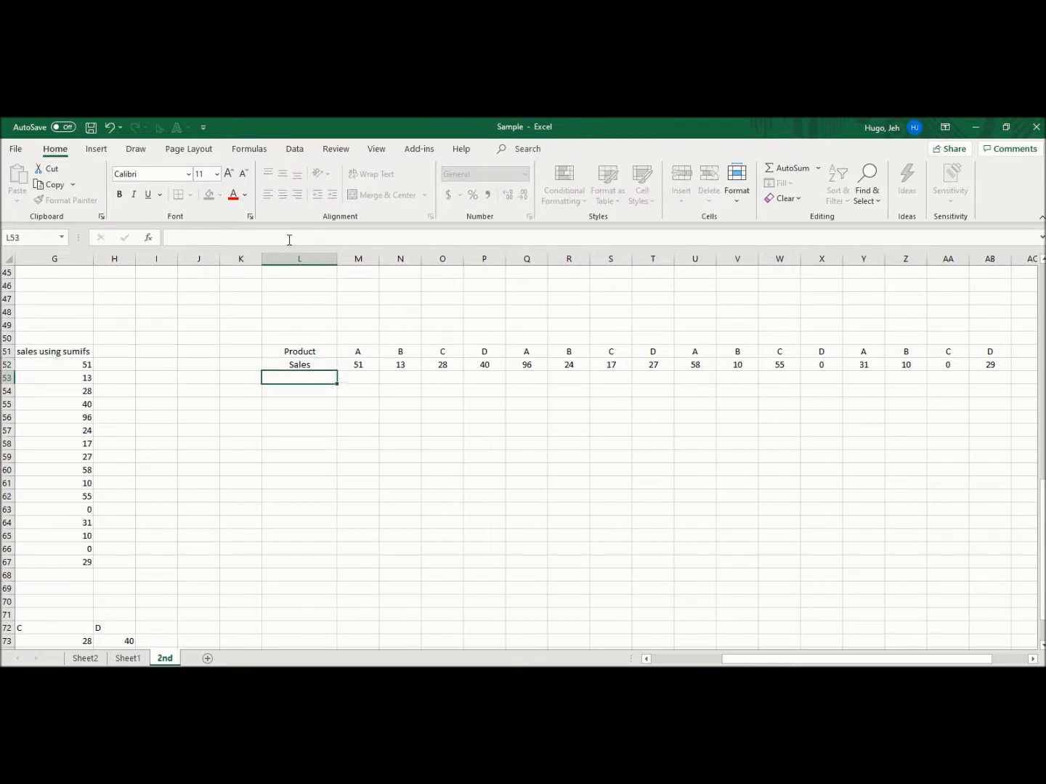
# Examine the horizontal Product and Sales rows in L51:AB52 alongside the original vertical sales list
pyautogui.press('Left')
pyautogui.press('Left')
pyautogui.press('Left')
pyautogui.press('Left')
pyautogui.press('Left')
pyautogui.press('Left')
pyautogui.press('Left')
pyautogui.press('Left')
pyautogui.press('Left')
pyautogui.press('Left')
pyautogui.press('Right')
pyautogui.press('Right')
pyautogui.press('Right')
pyautogui.press('Right')
pyautogui.press('Up')
pyautogui.press('Right')
pyautogui.press('Right')
pyautogui.press('Right')
pyautogui.press('Right')
pyautogui.press('Right')
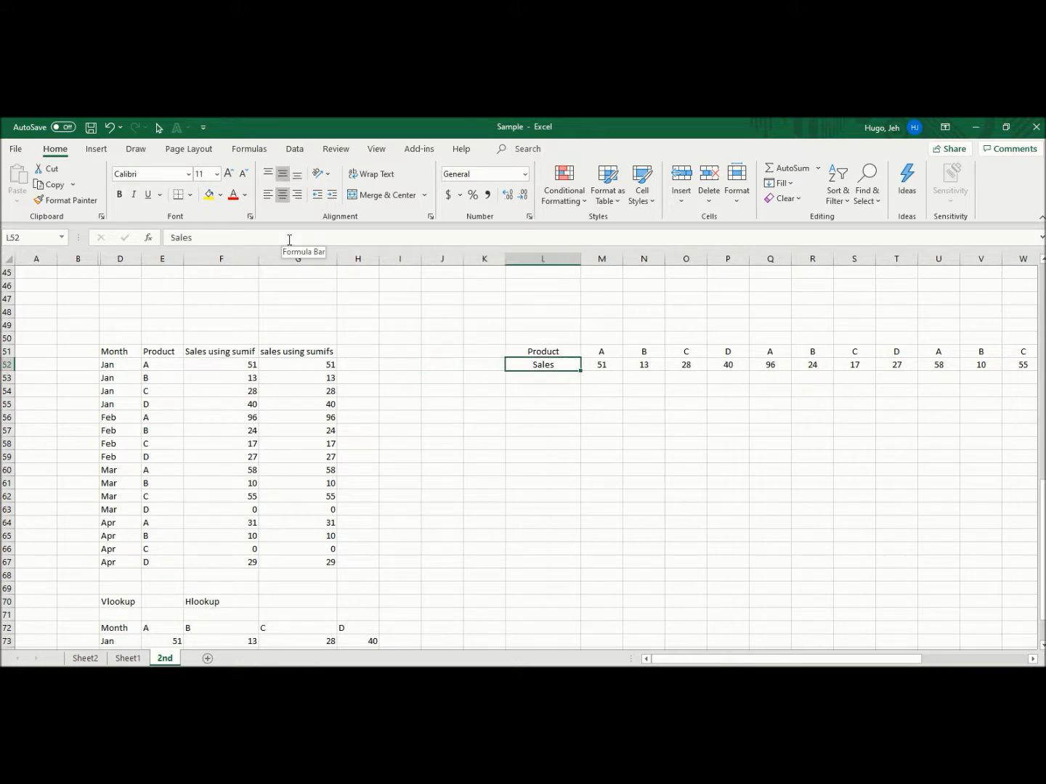
pyautogui.press('Down')
pyautogui.press('Down')
pyautogui.press('Right')
pyautogui.press('Up')
pyautogui.press('Up')
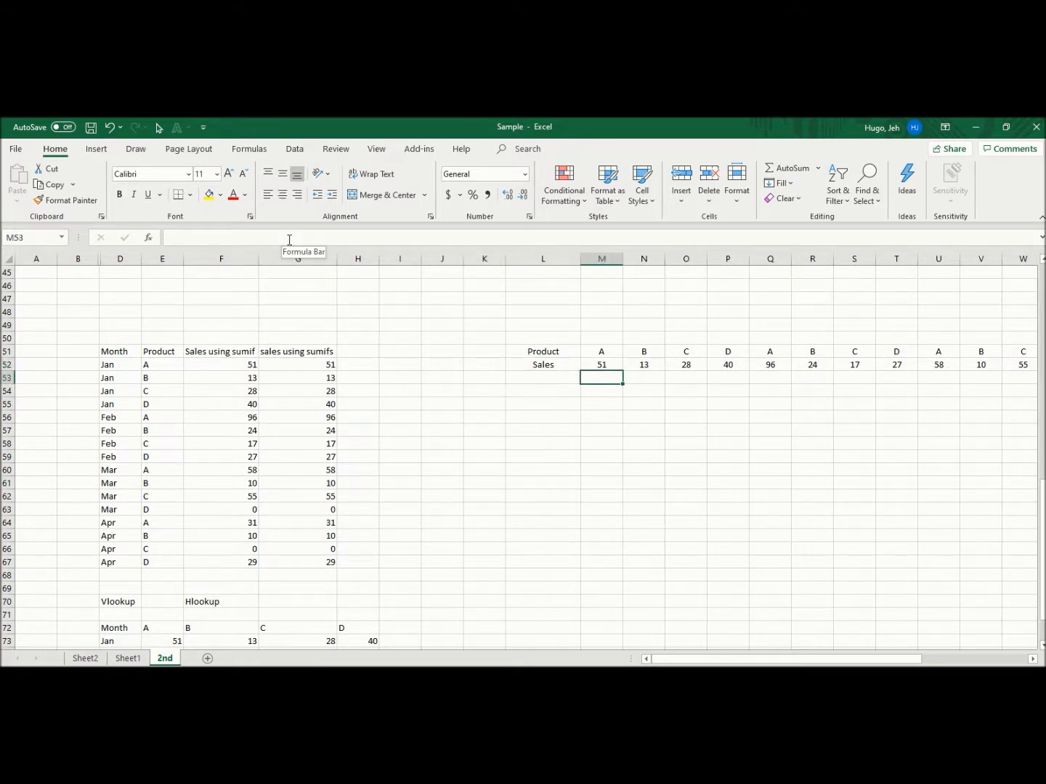
pyautogui.press('Left')
pyautogui.press('Up')
pyautogui.press('Right')
pyautogui.press('Right')
pyautogui.press('Right')
pyautogui.press('Right')
pyautogui.press('Right')
pyautogui.press('Right')
pyautogui.press('Right')
pyautogui.press('Right')
pyautogui.press('Right')
pyautogui.press('Right')
pyautogui.press('Right')
pyautogui.press('Right')
pyautogui.press('Right')
pyautogui.press('Right')
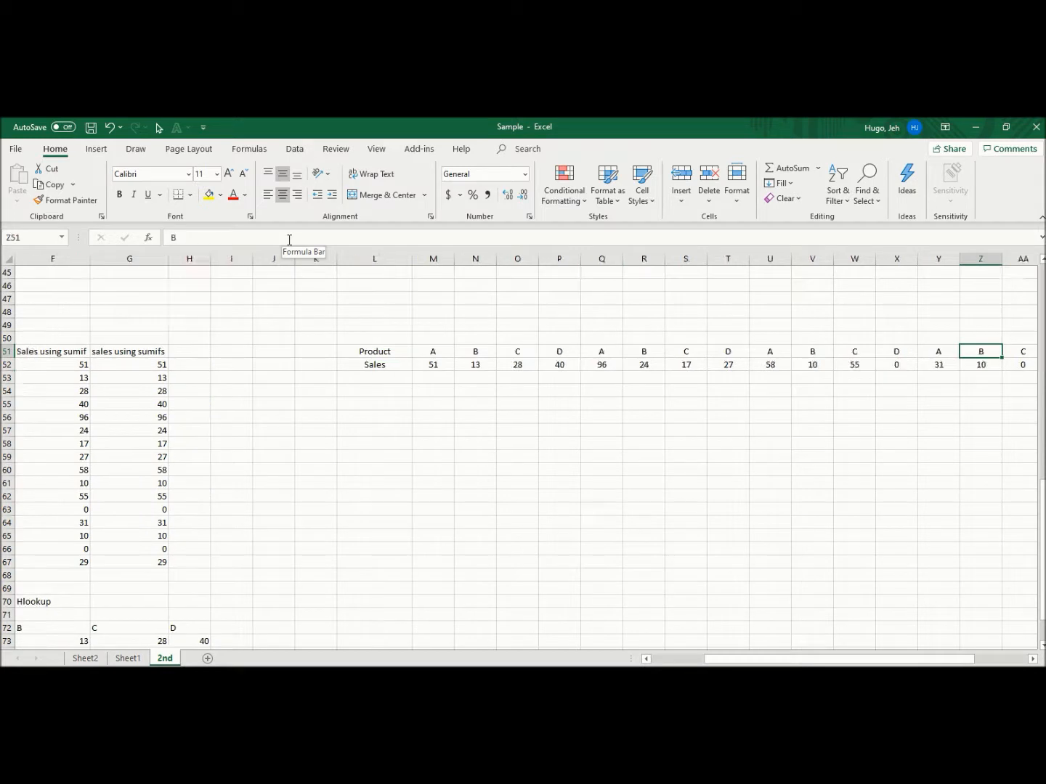
pyautogui.press('Right')
# Enter the row labels Month, Jan, Feb, Mar and Apr in L72:L76, alongside the VLOOKUP table
pyautogui.press('Down')
pyautogui.press('Down')
pyautogui.press('Down')
pyautogui.press('Down')
pyautogui.press('Down')
pyautogui.press('Down')
pyautogui.press('Down')
pyautogui.press('Down')
pyautogui.press('Down')
pyautogui.press('Down')
pyautogui.press('Down')
pyautogui.press('Down')
pyautogui.press('Down')
pyautogui.press('Down')
pyautogui.press('Down')
pyautogui.press('Down')
pyautogui.press('Down')
pyautogui.press('Left')
pyautogui.press('Left')
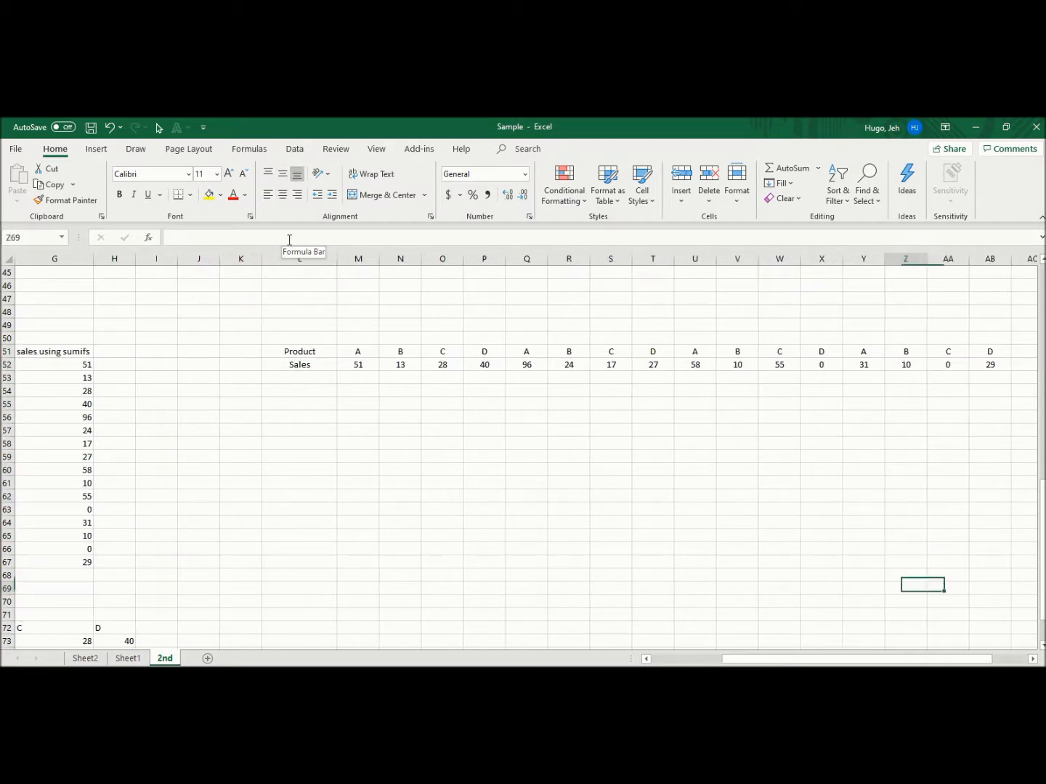
pyautogui.press('Left')
pyautogui.press('Left')
pyautogui.press('Left')
pyautogui.press('Left')
pyautogui.press('Left')
pyautogui.press('Left')
pyautogui.press('Left')
pyautogui.press('Left')
pyautogui.press('Left')
pyautogui.press('Left')
pyautogui.press('Left')
pyautogui.press('Left')
pyautogui.press('Down')
pyautogui.press('Down')
pyautogui.press('Down')
pyautogui.press('Down')
pyautogui.press('Down')
pyautogui.press('Down')
pyautogui.press('Down')
pyautogui.press('Down')
pyautogui.press('Down')
pyautogui.press('Down')
pyautogui.press('Down')
pyautogui.press('Down')
pyautogui.press('Left')
pyautogui.press('Up')
pyautogui.press('Up')
pyautogui.press('Up')
pyautogui.press('Up')
pyautogui.press('Up')
pyautogui.press('Up')
pyautogui.press('Up')
pyautogui.press('Up')
pyautogui.press('Up')
pyautogui.press('Up')
pyautogui.press('Left')
pyautogui.press('Left')
pyautogui.press('Left')
pyautogui.press('Left')
pyautogui.press('Left')
pyautogui.press('Left')
pyautogui.press('Left')
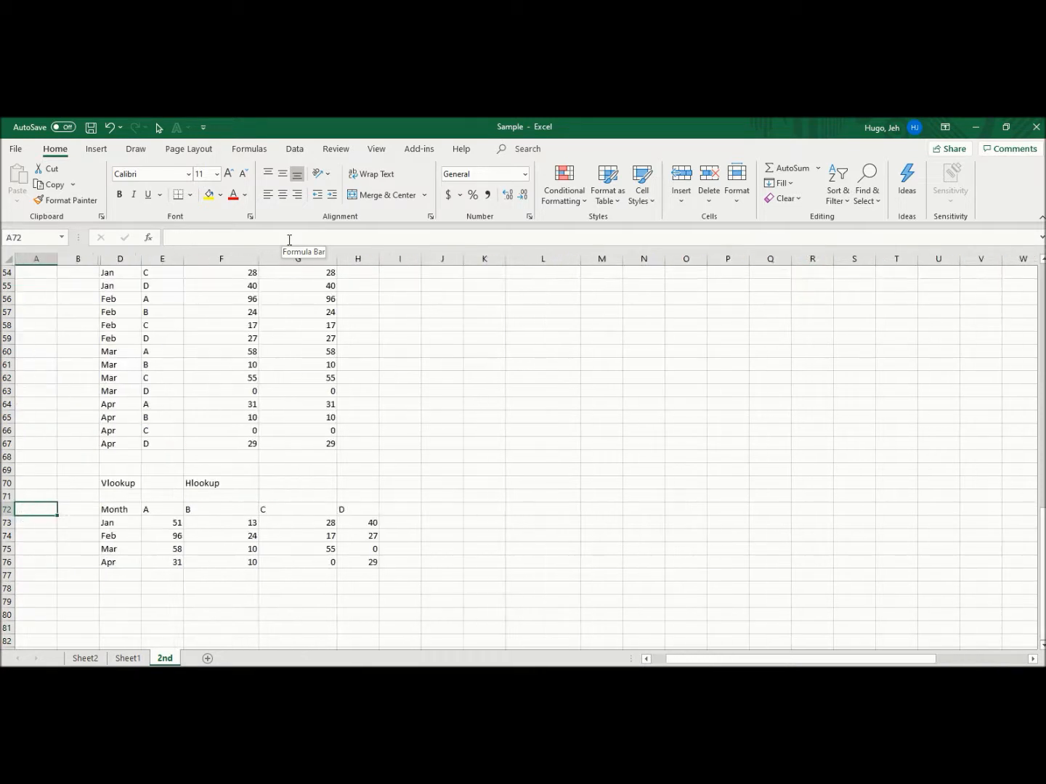
pyautogui.press('Right')
pyautogui.press('Right')
pyautogui.press('Left')
pyautogui.press('Left')
pyautogui.press('Right')
pyautogui.press('Right')
pyautogui.press('Right')
pyautogui.press('Right')
pyautogui.press('Right')
pyautogui.press('Right')
pyautogui.press('Right')
pyautogui.press('Right')
pyautogui.press('Left')
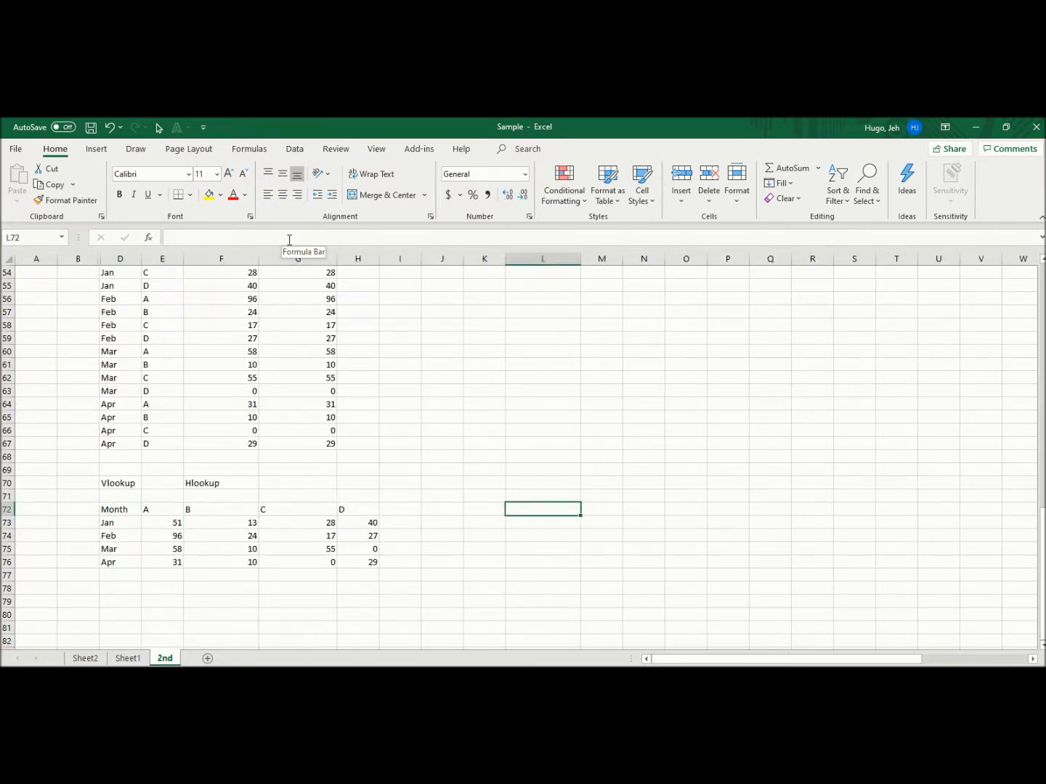
pyautogui.write('Mo')
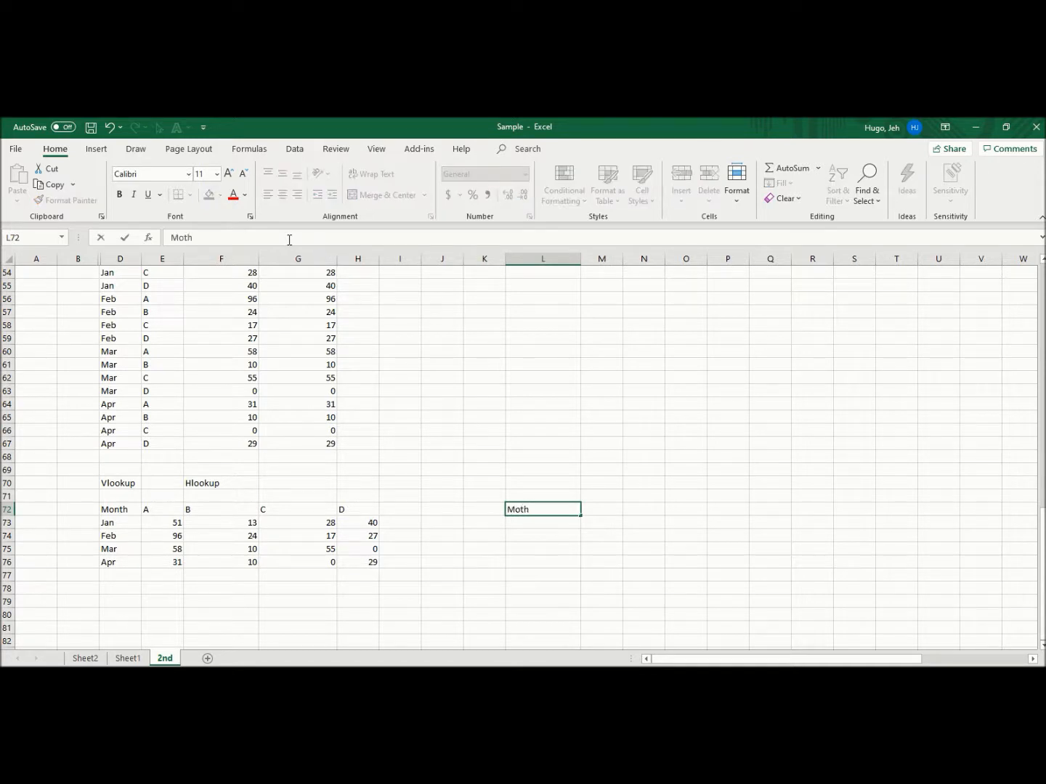
pyautogui.write('nth')
pyautogui.press('Return')
pyautogui.write('Jan')
pyautogui.press('Return')
pyautogui.write('Fe b')
pyautogui.press('Return')
pyautogui.press('Up')
pyautogui.write('Feb')
pyautogui.press('Return')
pyautogui.write('Mar')
pyautogui.press('Return')
pyautogui.write('Ap')
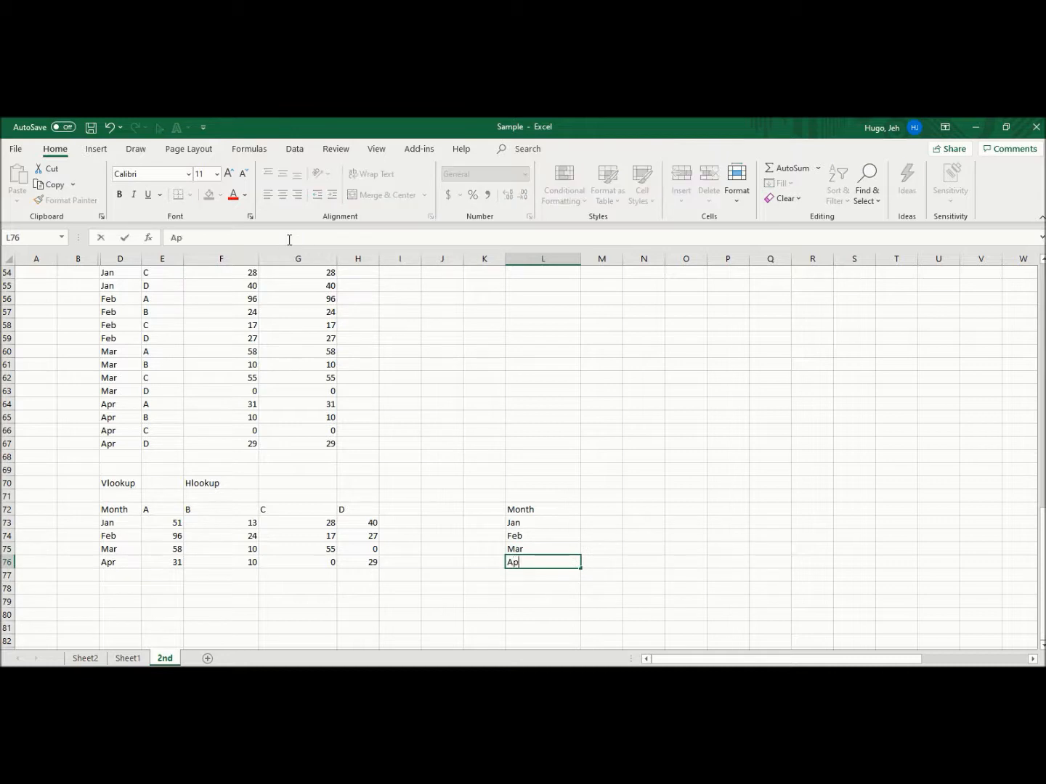
pyautogui.write('r')
pyautogui.press('Tab')
# Add the product headers A, B, C and D in M72:P72, beside the Month header
pyautogui.press('Up')
pyautogui.press('Up')
pyautogui.press('Up')
pyautogui.press('Up')
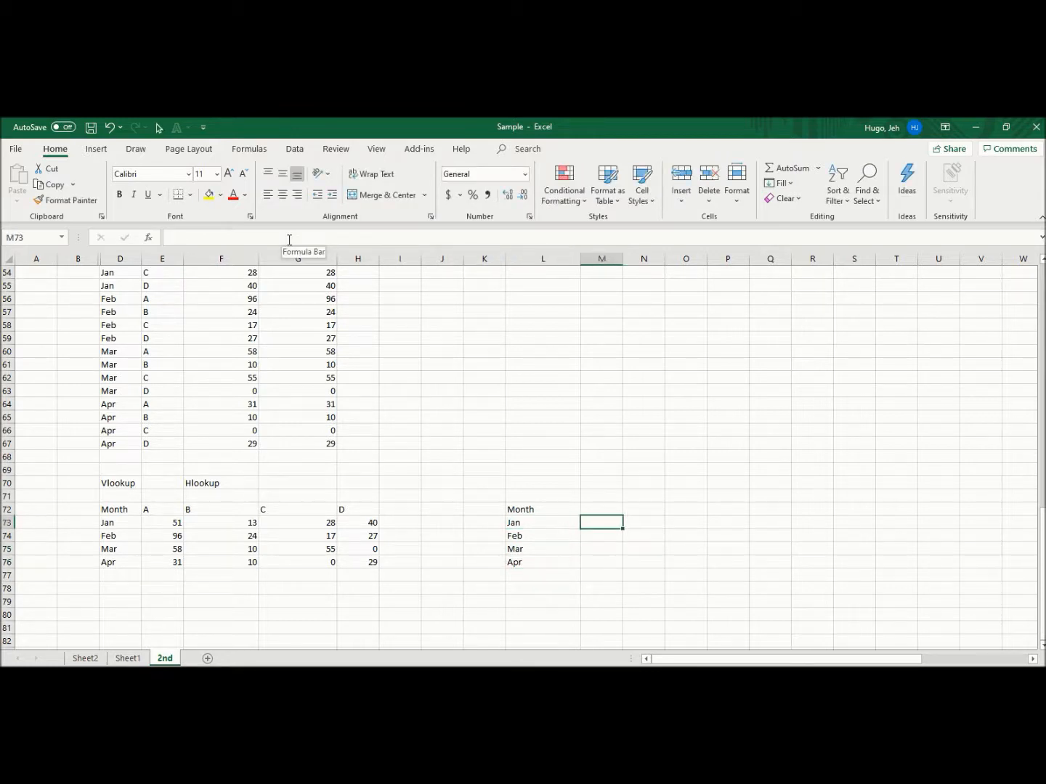
pyautogui.write('A')
pyautogui.press('Tab')
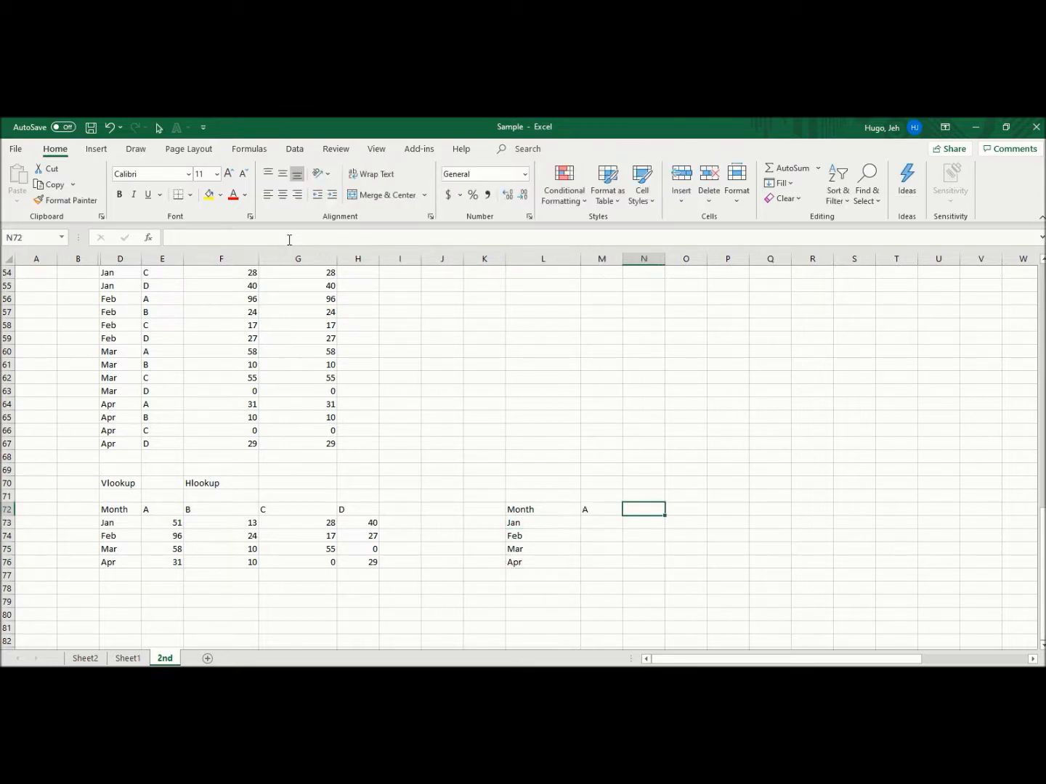
pyautogui.write('B')
pyautogui.press('Tab')
pyautogui.write('C')
pyautogui.press('Tab')
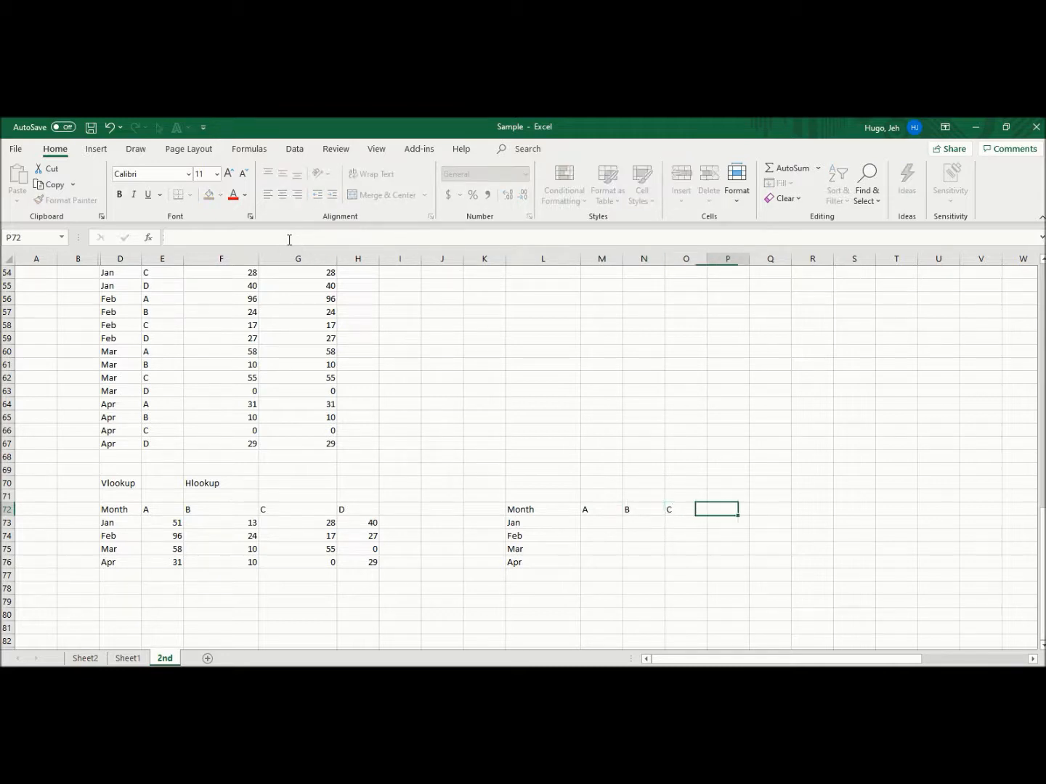
pyautogui.write('D')
pyautogui.press('Down')
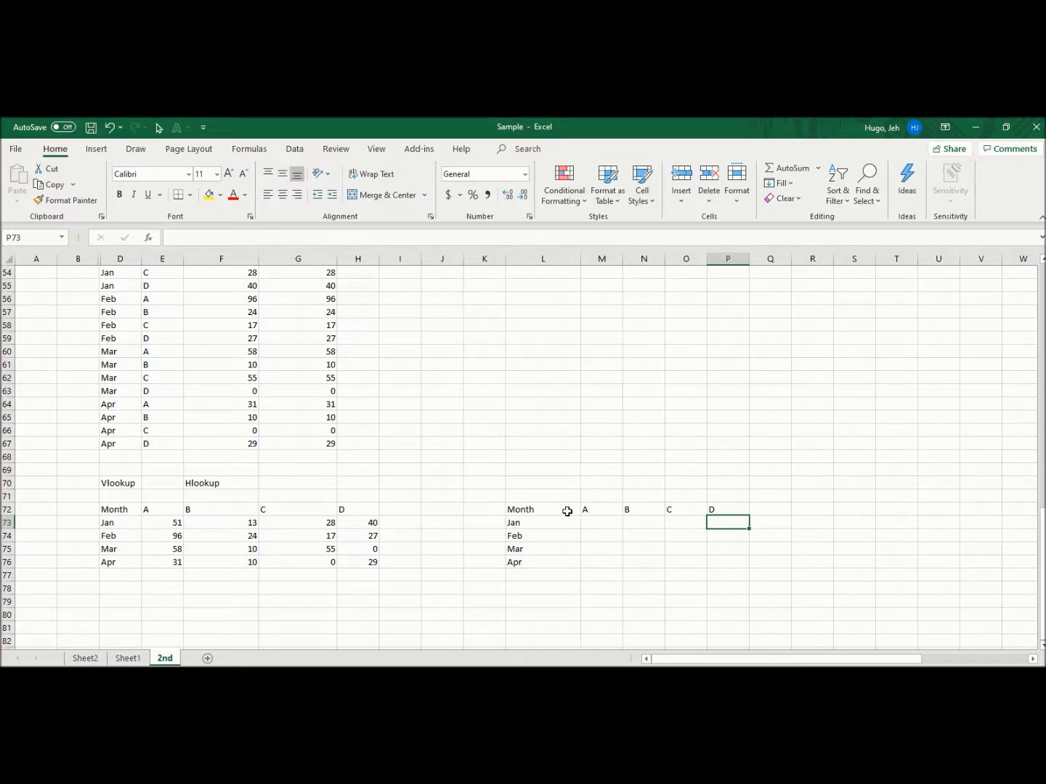
# Apply all borders to the new table L72:P76 and the VLOOKUP table D72:H76
pyautogui.moveTo(565, 509); pyautogui.dragTo(733, 565)
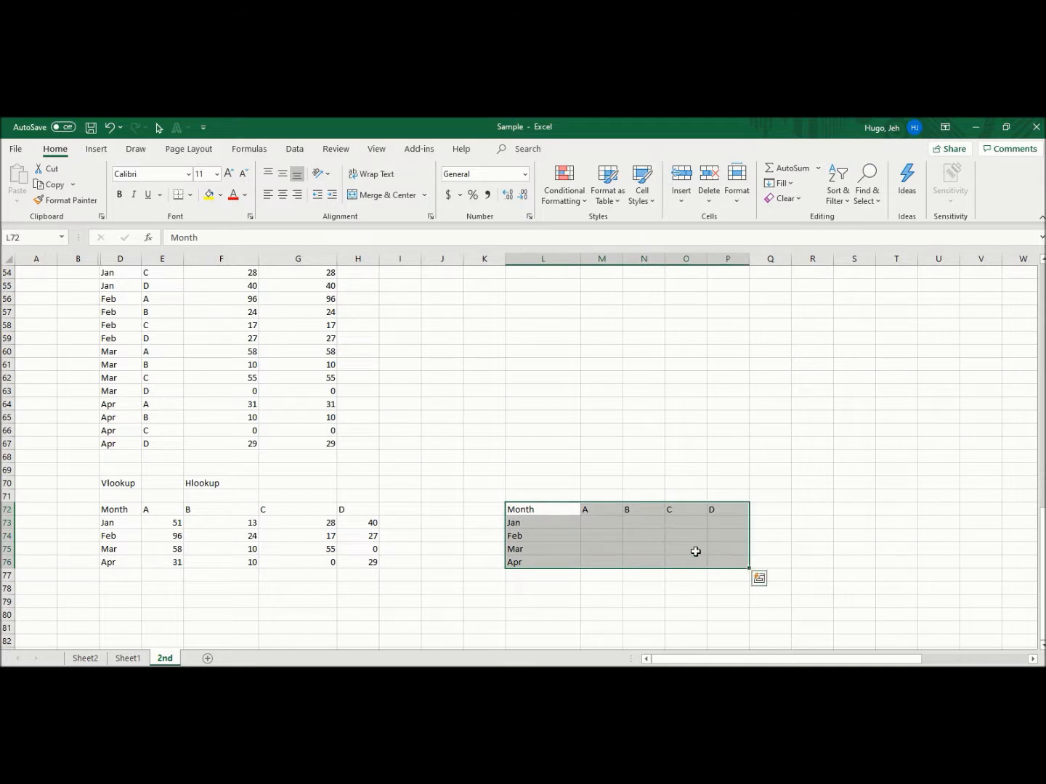
pyautogui.click(190, 194)
pyautogui.click(213, 325)
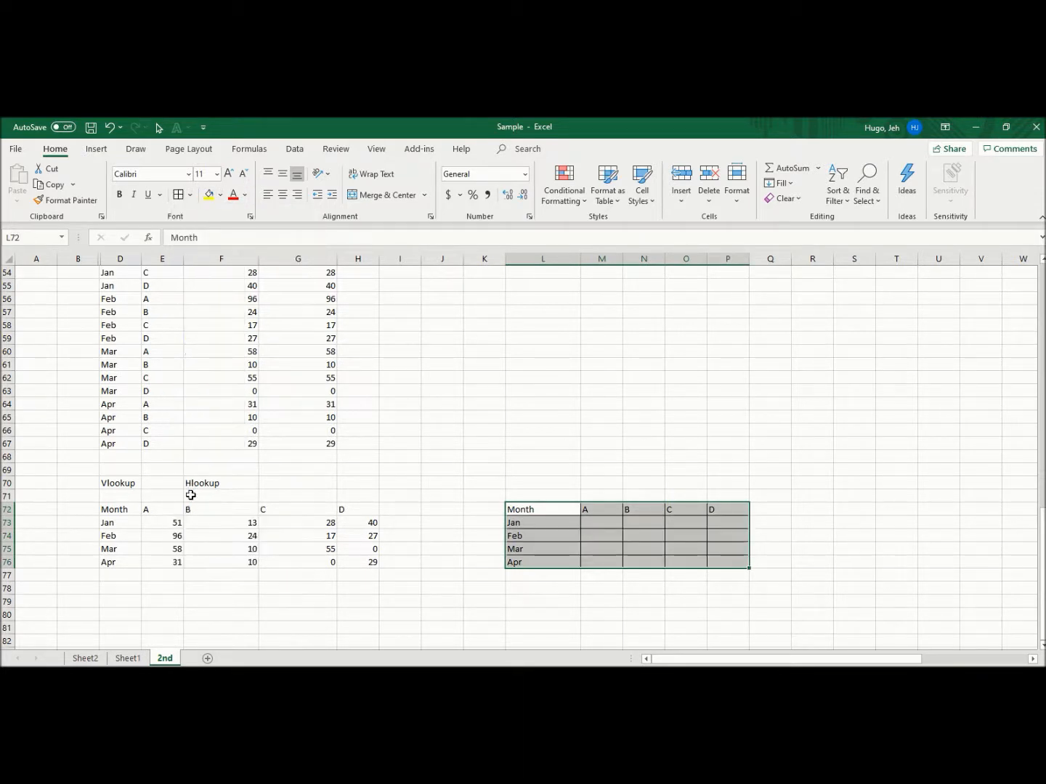
pyautogui.moveTo(143, 508); pyautogui.dragTo(340, 560)
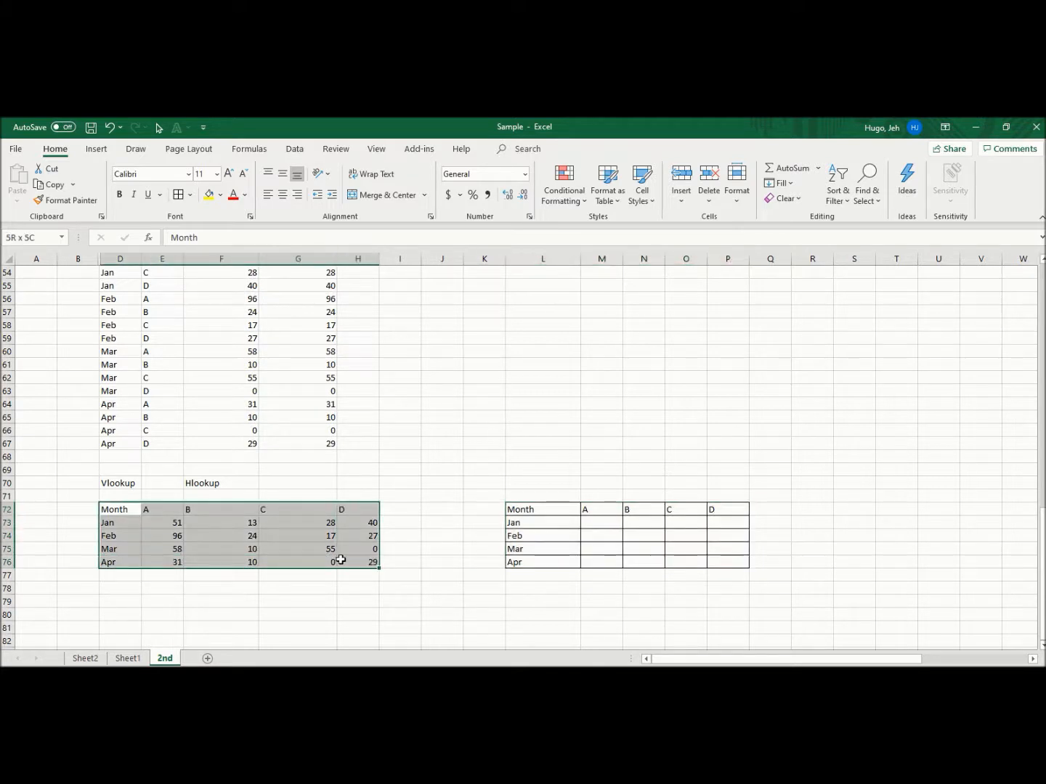
pyautogui.click(179, 194)
pyautogui.moveTo(541, 419); pyautogui.dragTo(541, 425)
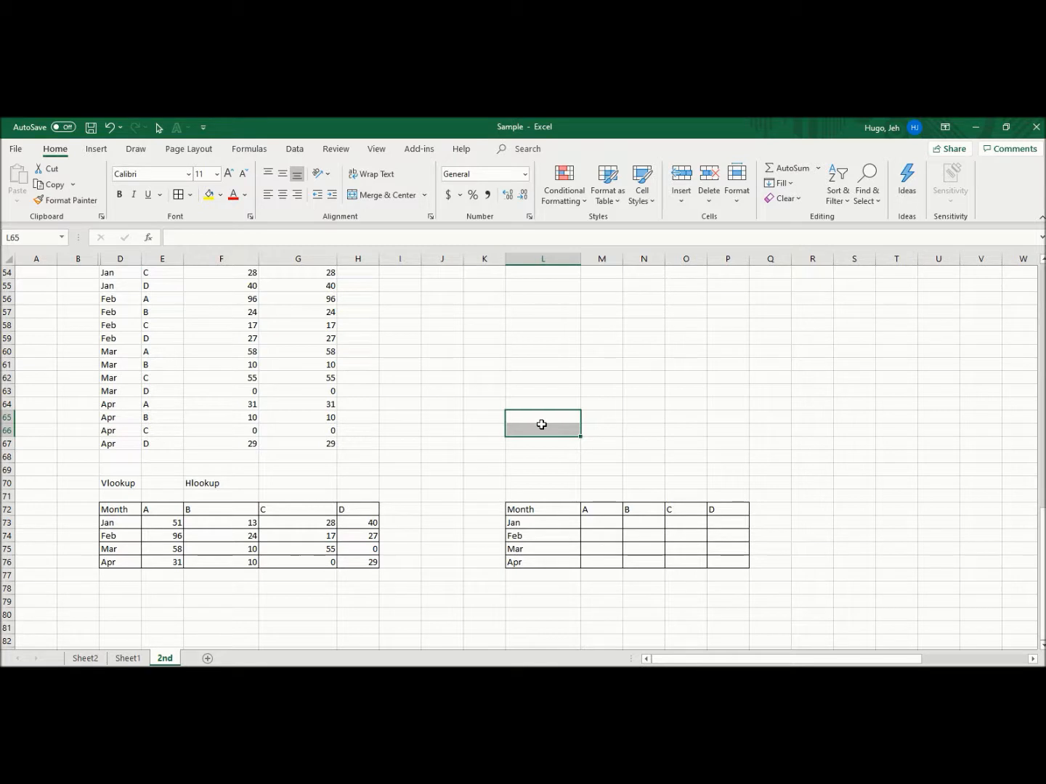
# Review the VLOOKUP formula in F74 and look back at the horizontal Product and Sales rows above the new table
pyautogui.press('Up')
pyautogui.press('Right')
pyautogui.press('Right')
pyautogui.press('Right')
pyautogui.press('Right')
pyautogui.press('Right')
pyautogui.press('Right')
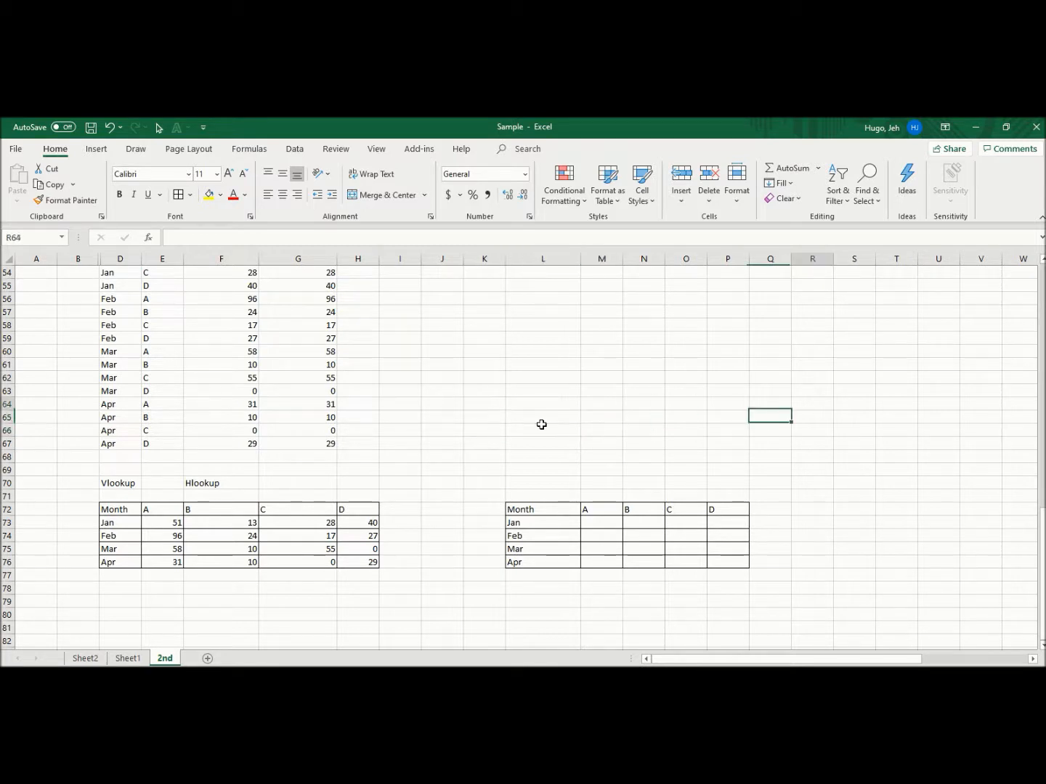
pyautogui.click(231, 532)
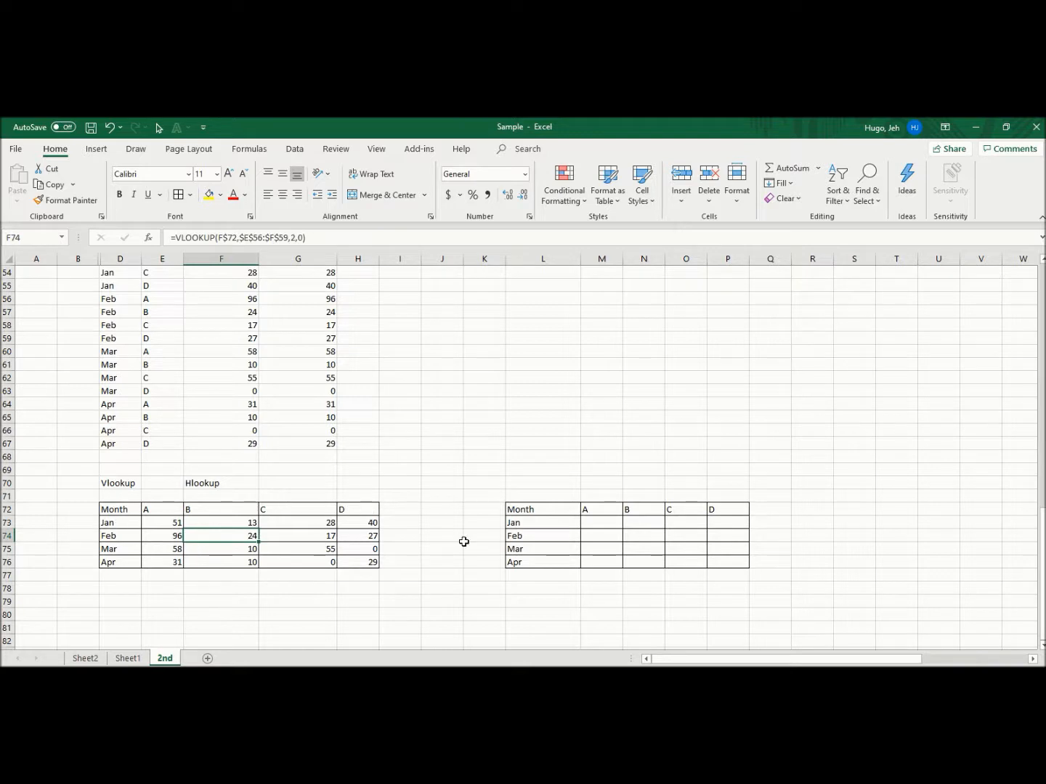
pyautogui.click(593, 525)
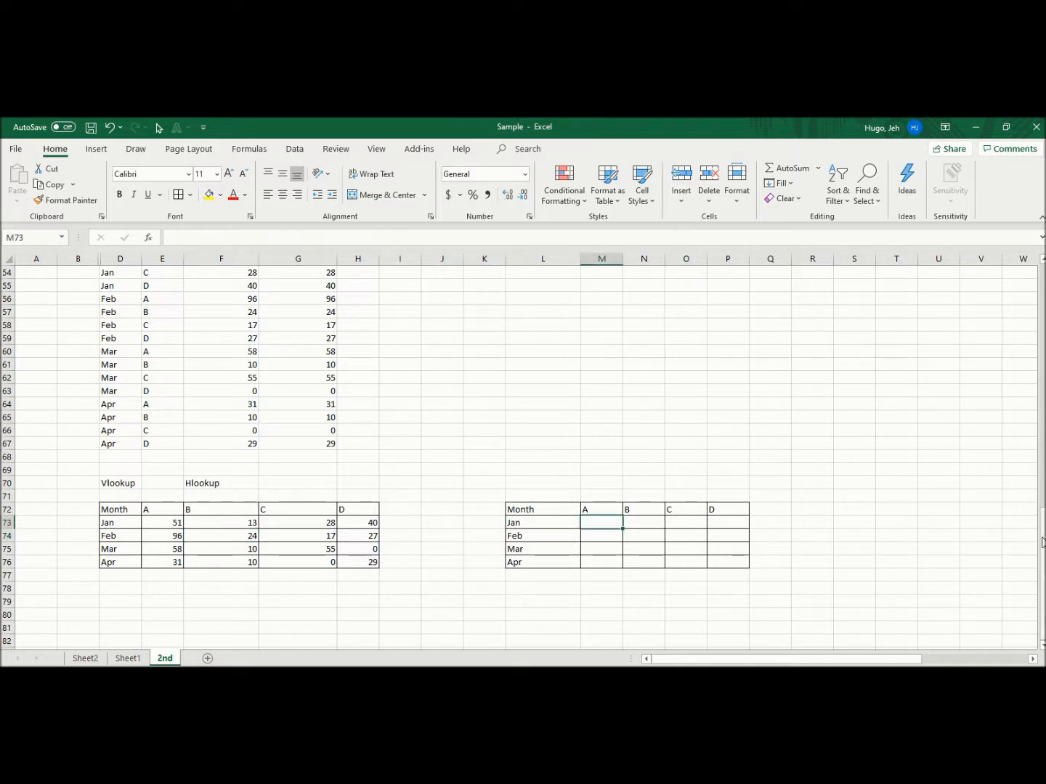
pyautogui.moveTo(1042, 541); pyautogui.dragTo(1041, 537)
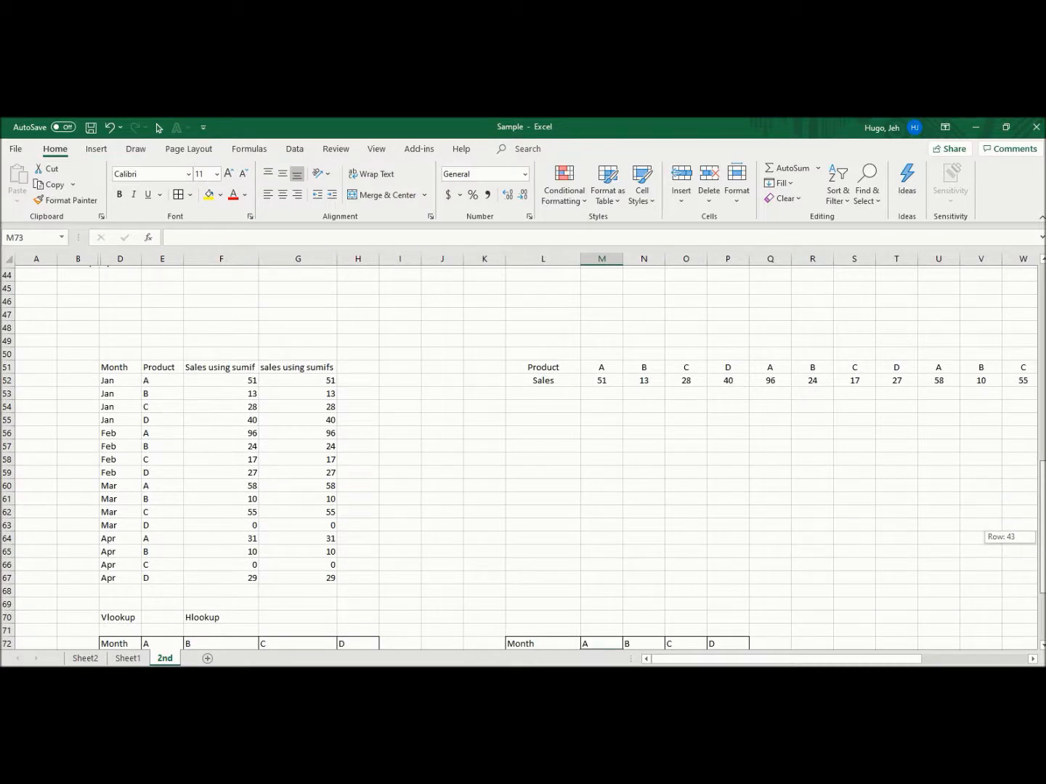
pyautogui.moveTo(1042, 539); pyautogui.dragTo(1041, 537)
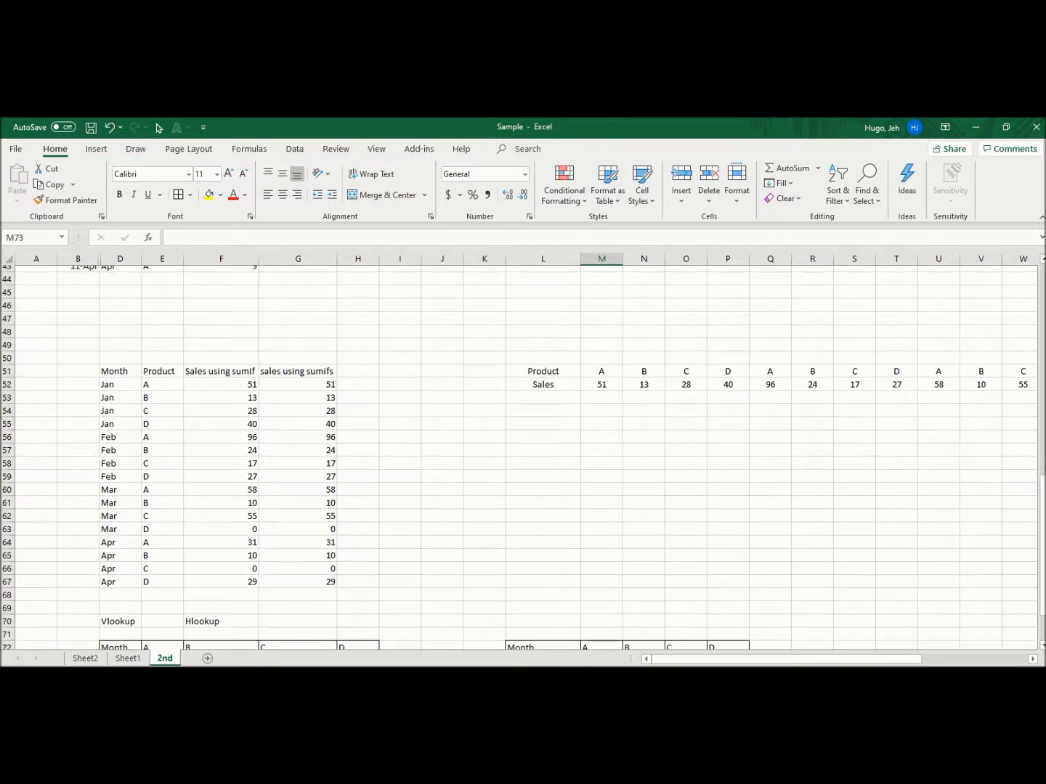
# Copy the Month, Product and Sales using sumif columns in D51:F67 and paste them as values at L51
pyautogui.click(108, 367)
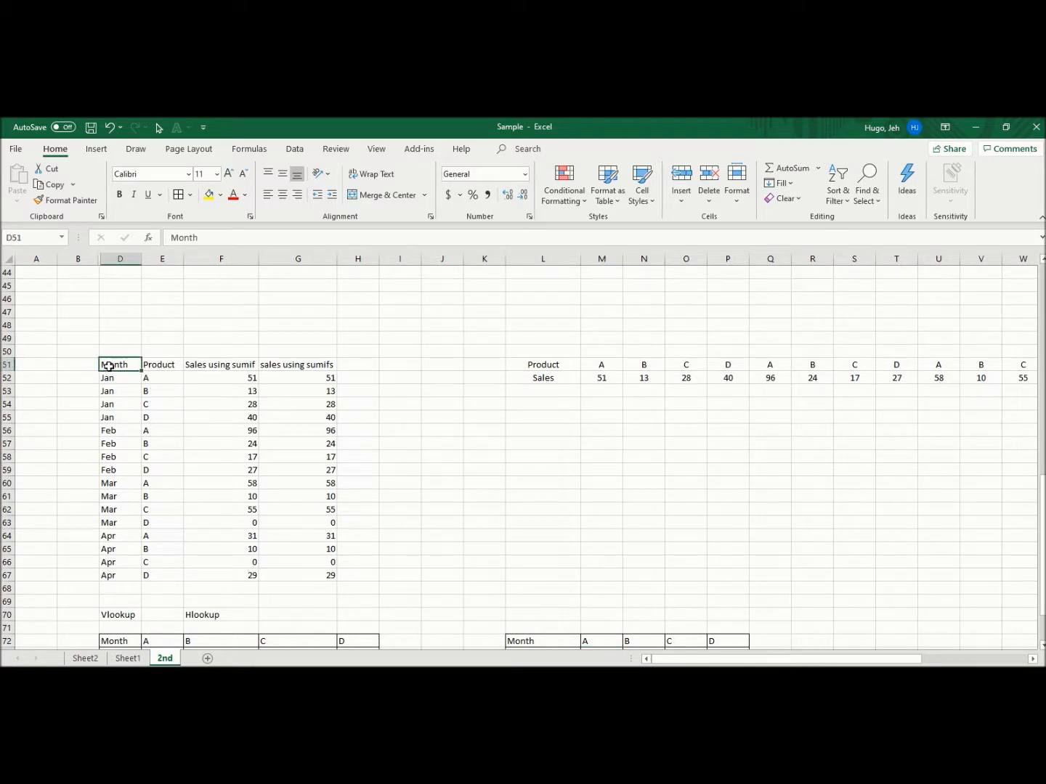
pyautogui.moveTo(148, 404); pyautogui.dragTo(206, 577)
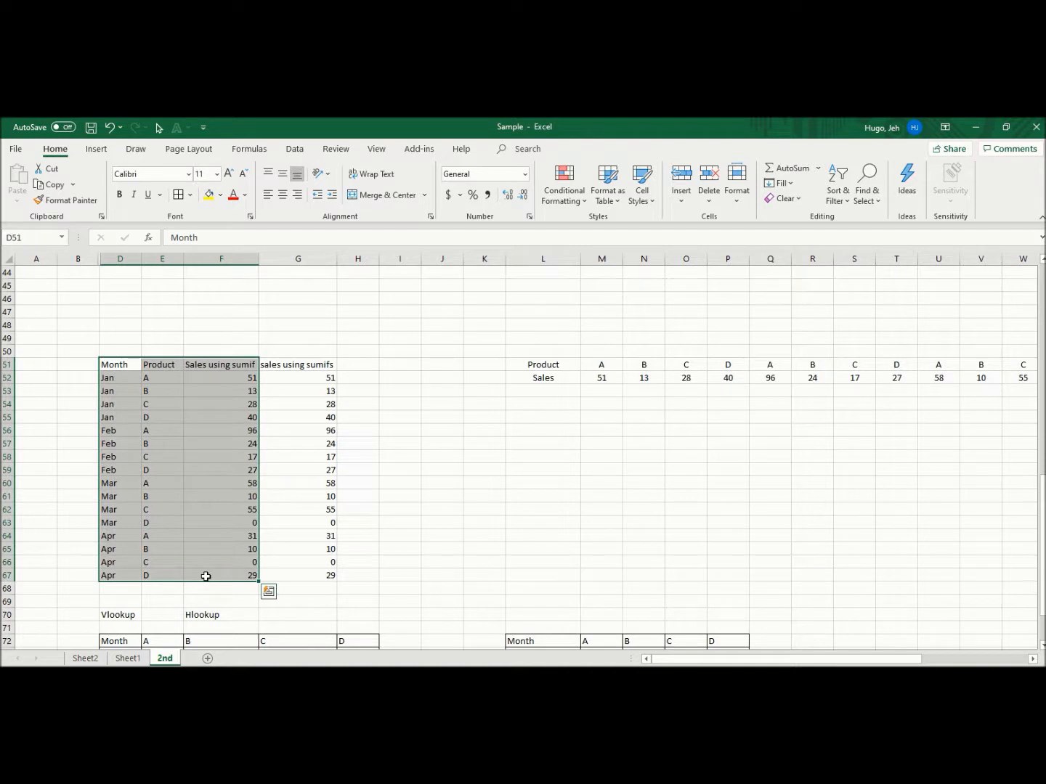
pyautogui.hotkey('ctrl', 'c')
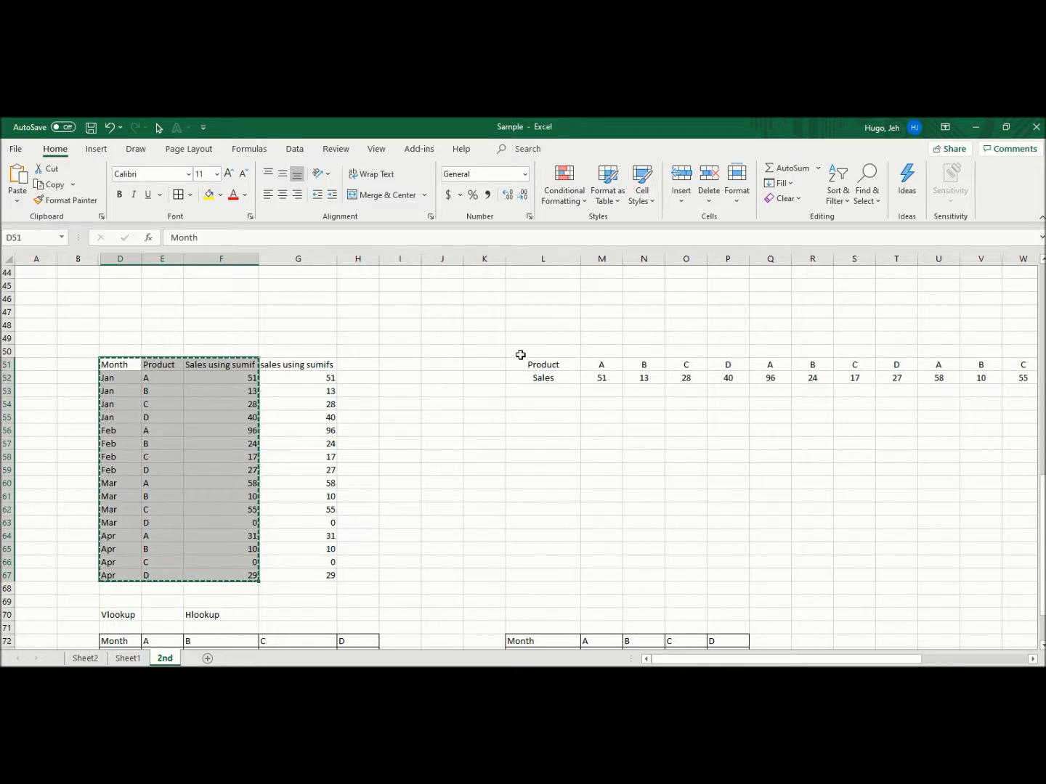
pyautogui.rightClick(514, 364)
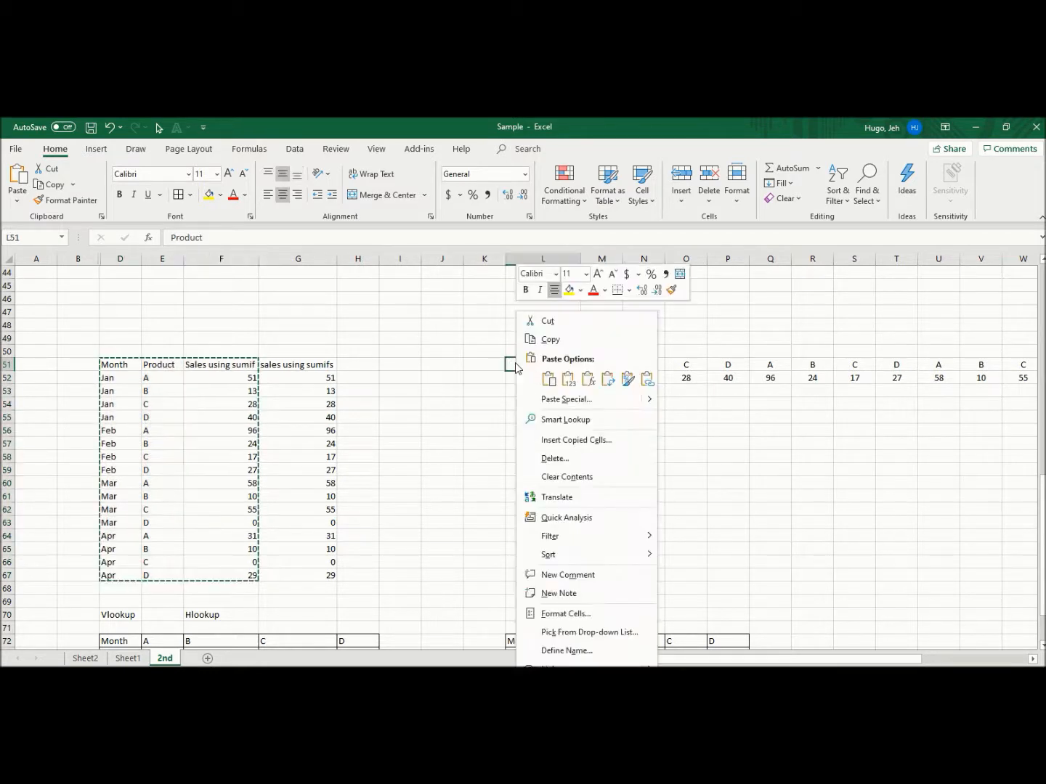
pyautogui.click(570, 378)
# Copy the pasted values in L51:N67 and paste them transposed at O51
pyautogui.hotkey('ctrl', 'c')
pyautogui.rightClick(558, 366)
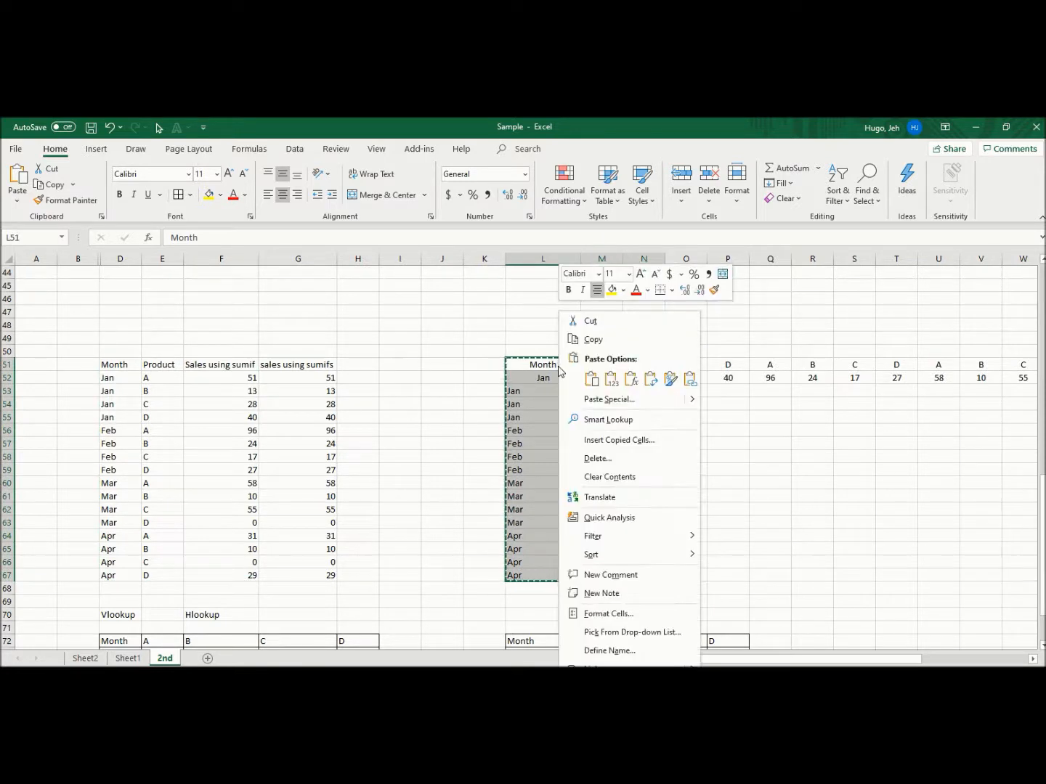
pyautogui.click(670, 376)
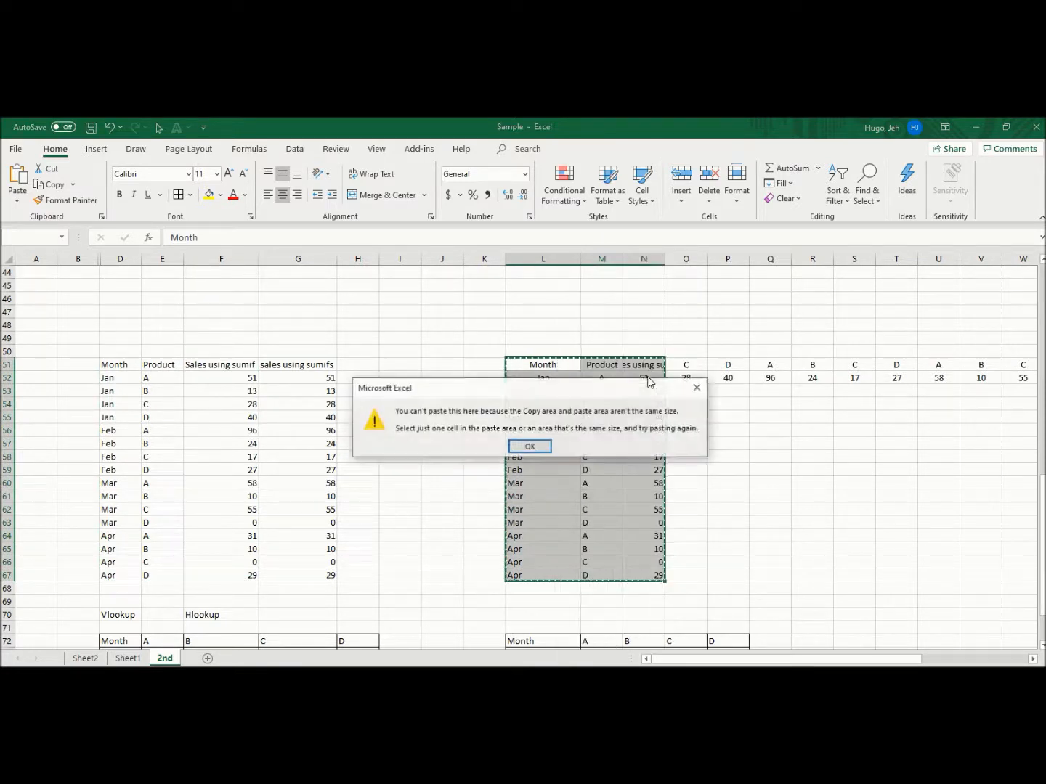
pyautogui.click(536, 447)
pyautogui.rightClick(687, 367)
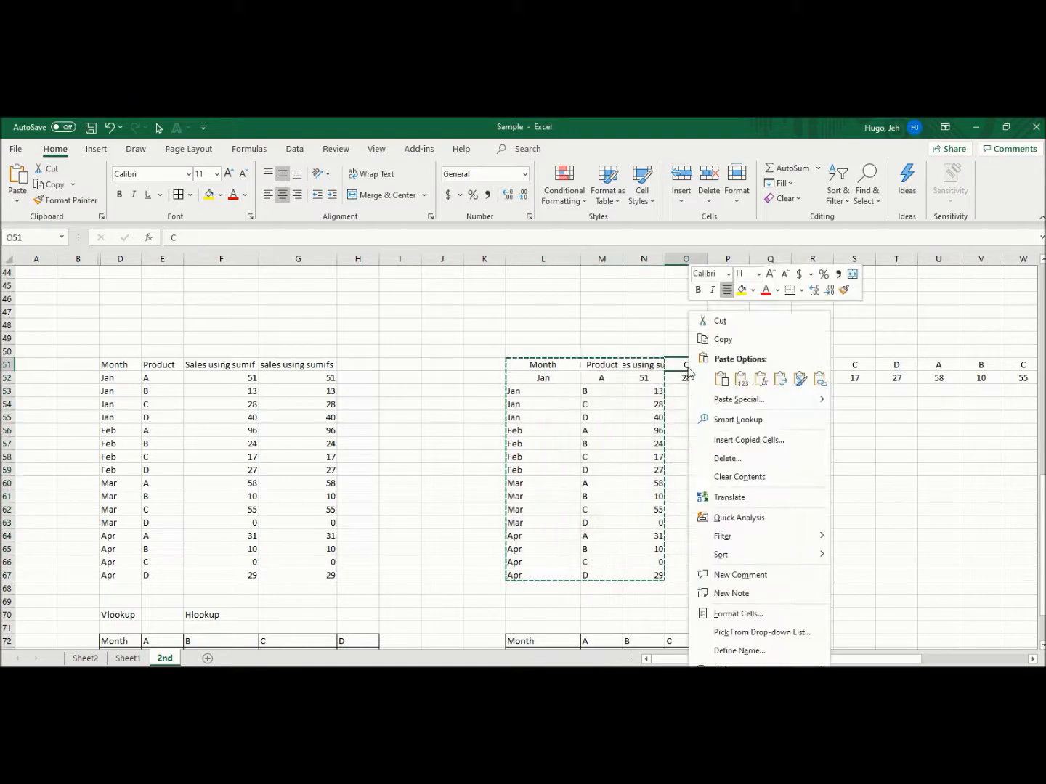
pyautogui.click(769, 379)
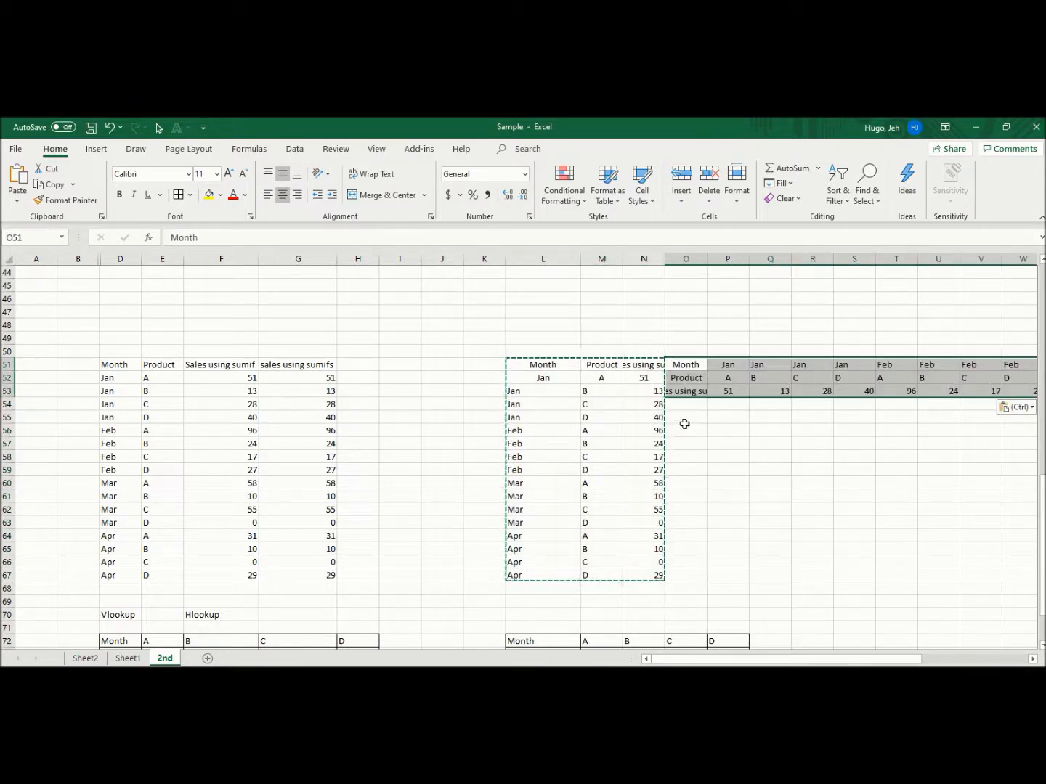
pyautogui.click(684, 428)
# Delete the vertical Month, Product and Sales list in L51:N67, keeping the transposed rows
pyautogui.click(542, 365)
pyautogui.moveTo(542, 365); pyautogui.dragTo(657, 572)
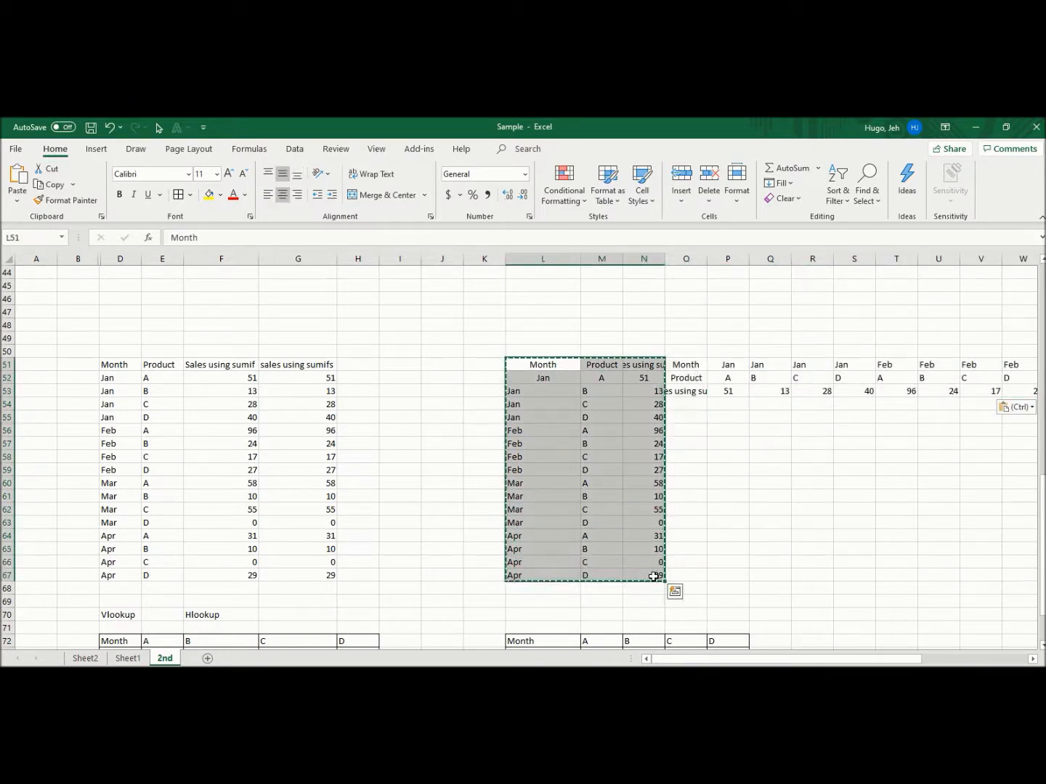
pyautogui.press('Delete')
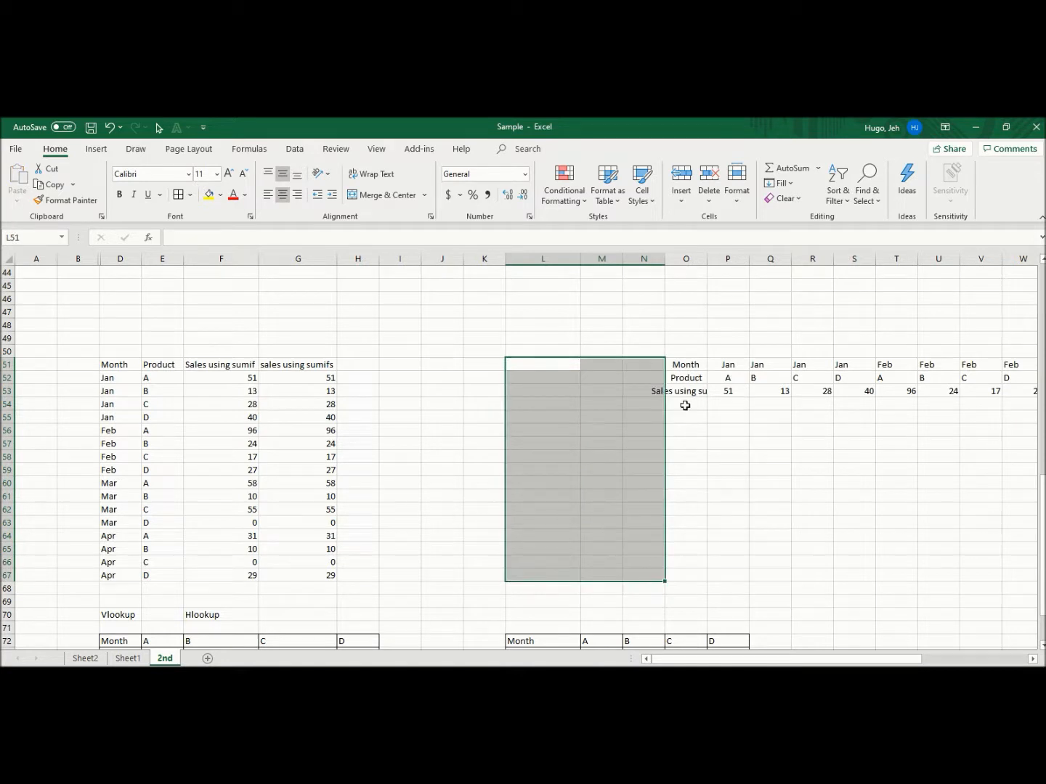
# Left-align the row labels in O51:O53 and copy the transposed block O51:AE53 to L51
pyautogui.moveTo(682, 363); pyautogui.dragTo(688, 396)
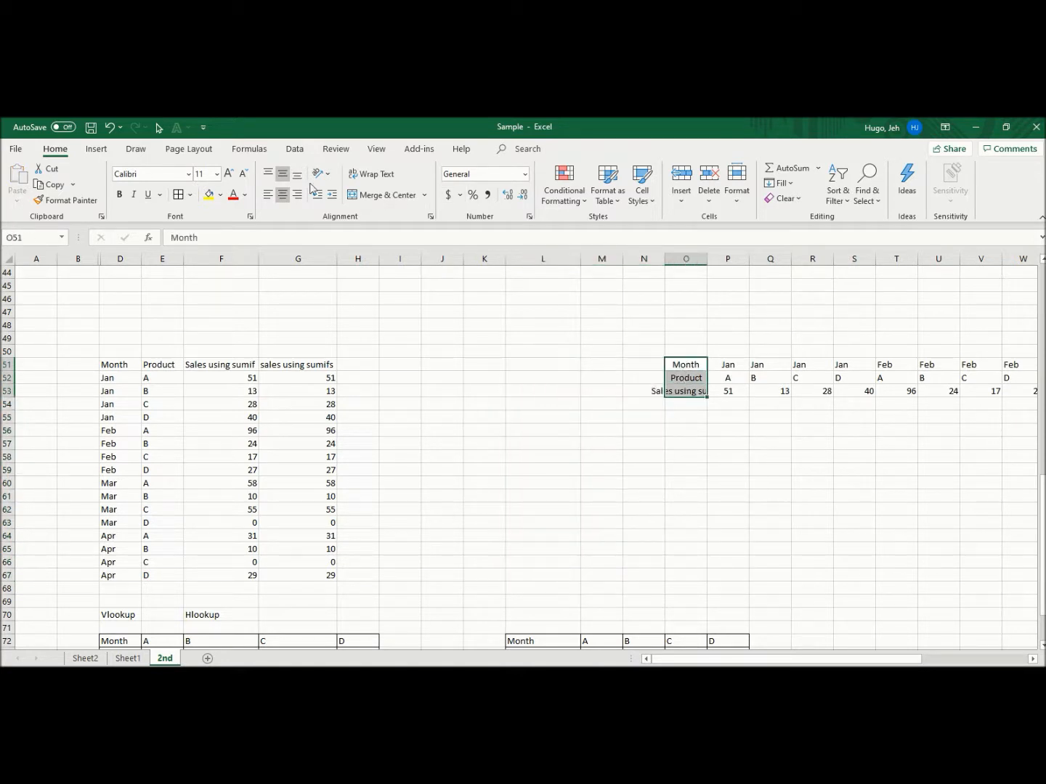
pyautogui.click(269, 196)
pyautogui.hotkey('ctrl', 'shift', 'Right')
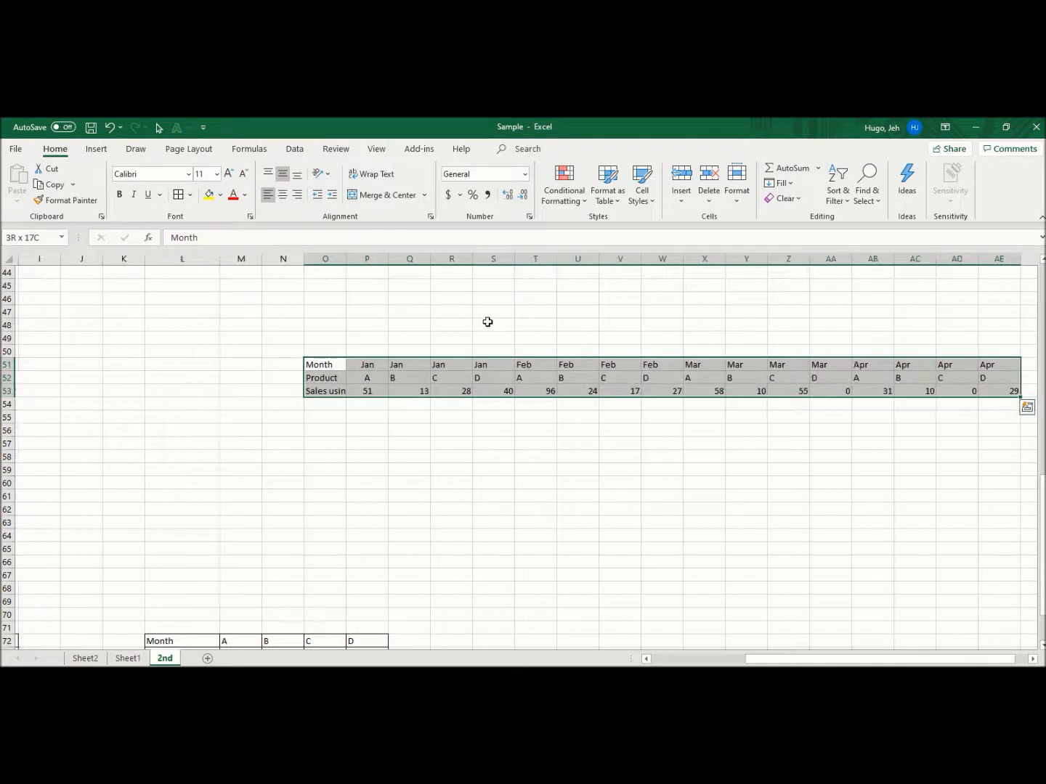
pyautogui.hotkey('ctrl', 'c')
pyautogui.press('Left')
pyautogui.press('Left')
pyautogui.press('Left')
pyautogui.press('Left')
pyautogui.press('Left')
pyautogui.press('Left')
pyautogui.press('Left')
pyautogui.press('Left')
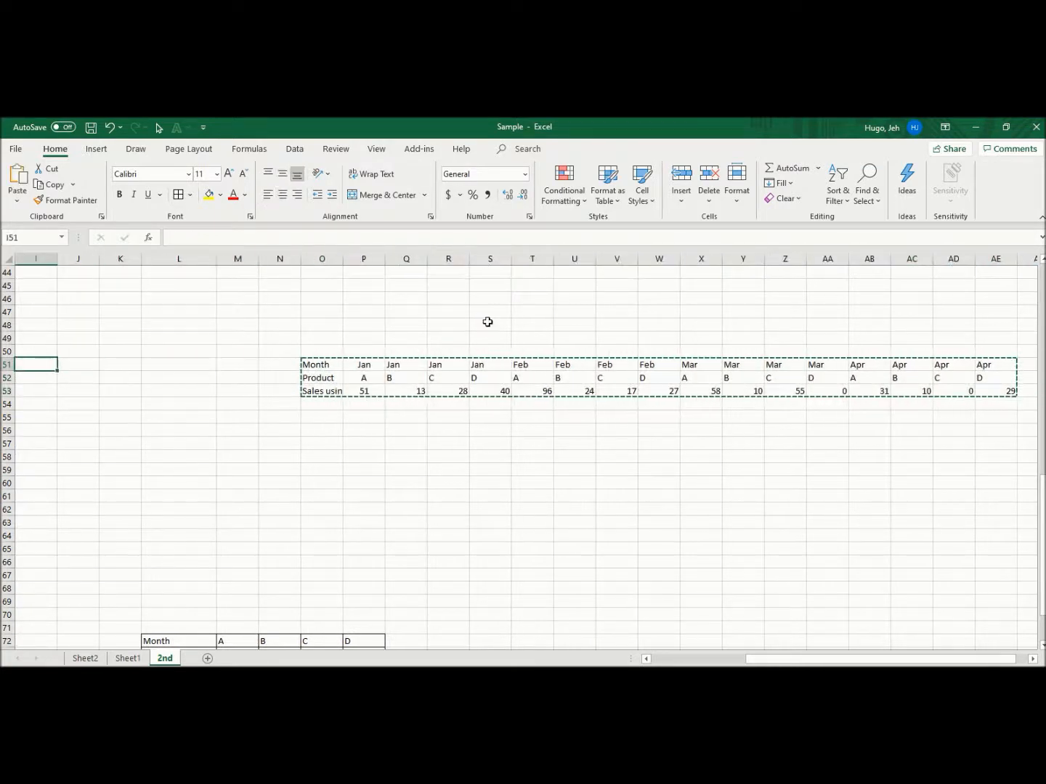
pyautogui.press('Right')
pyautogui.press('Right')
pyautogui.press('Right')
pyautogui.press('Right')
pyautogui.press('Right')
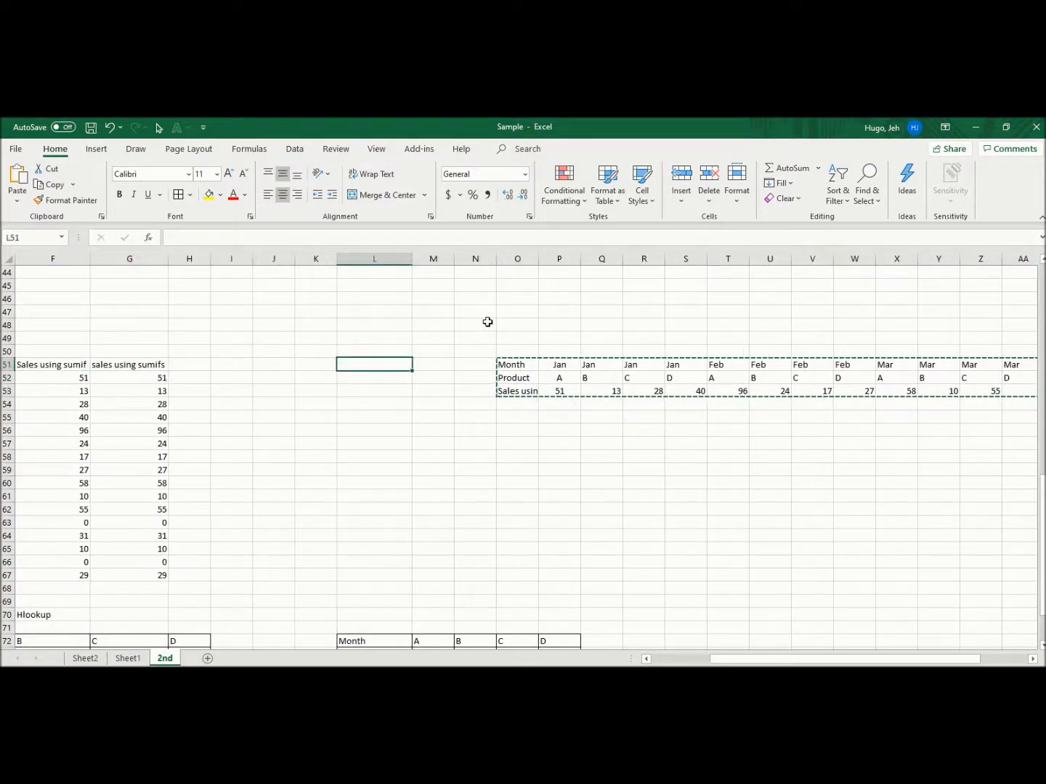
pyautogui.hotkey('ctrl', 'v')
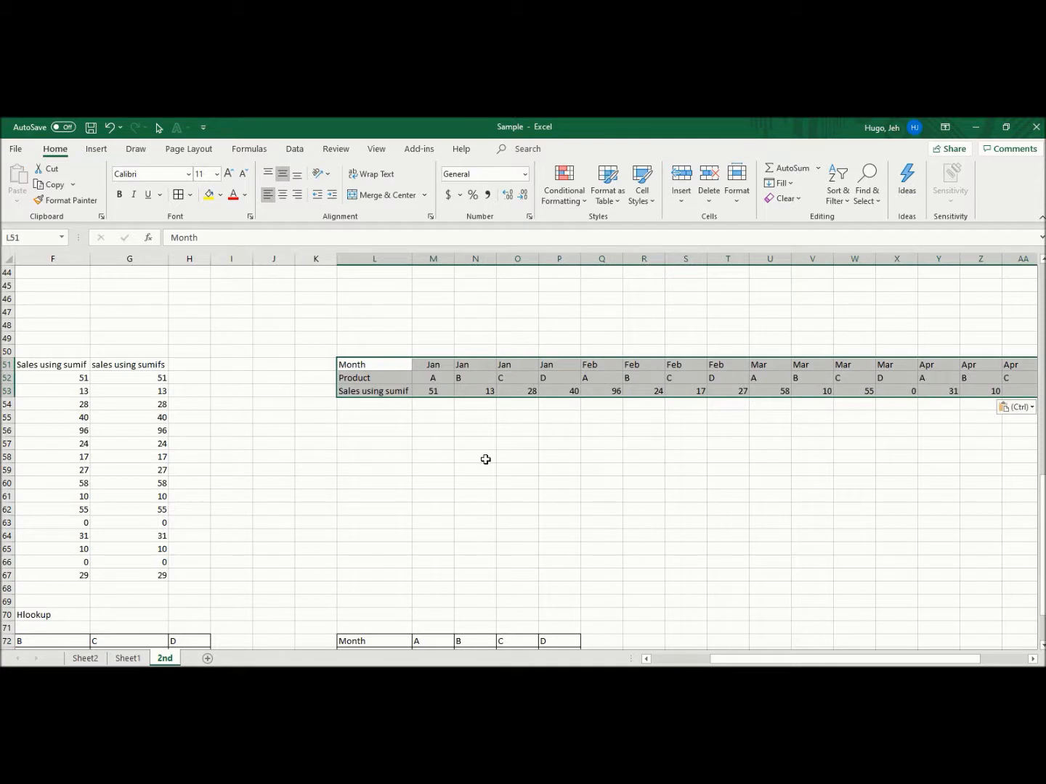
# Center-align the transposed Month, Product and Sales rows in L51:AE53
pyautogui.click(391, 365)
pyautogui.hotkey('ctrl', 'shift', 'Down')
pyautogui.hotkey('shift', 'Right')
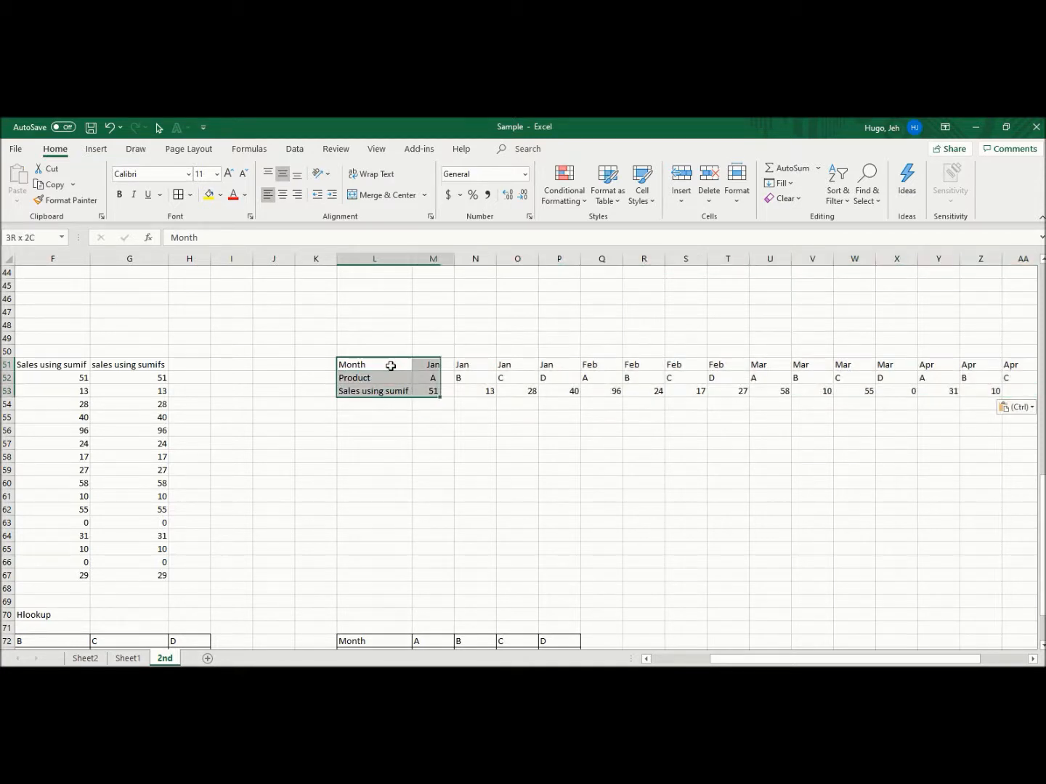
pyautogui.hotkey('shift', 'Right')
pyautogui.hotkey('ctrl', 'shift', 'Right')
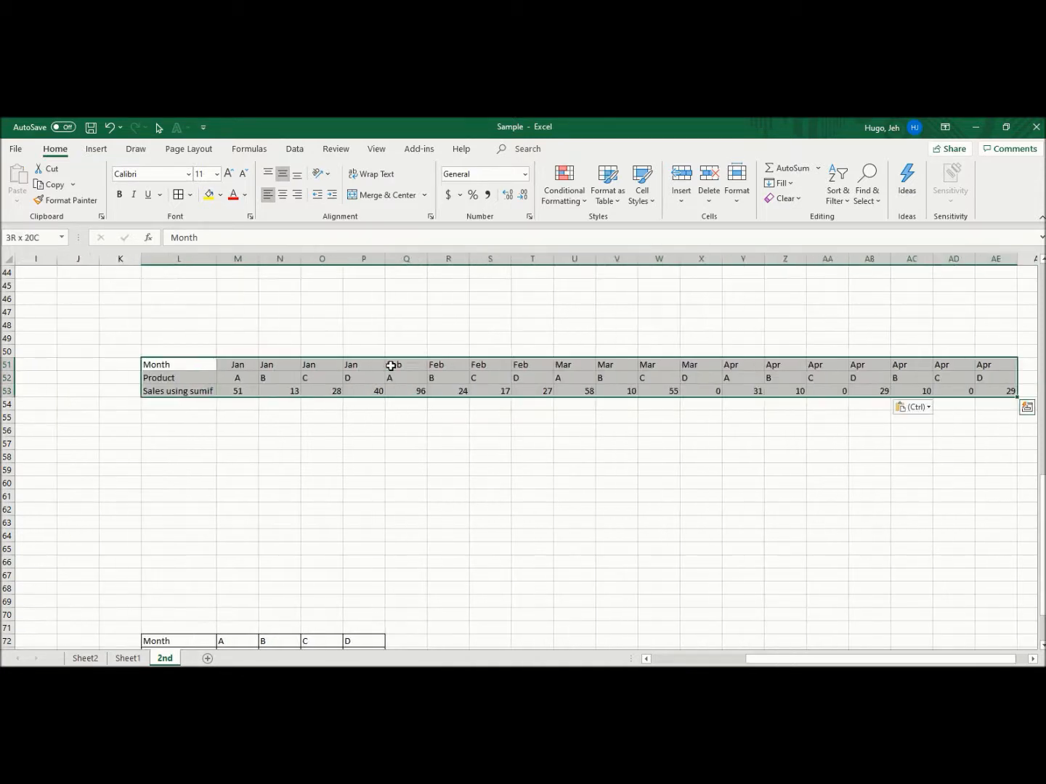
pyautogui.click(283, 194)
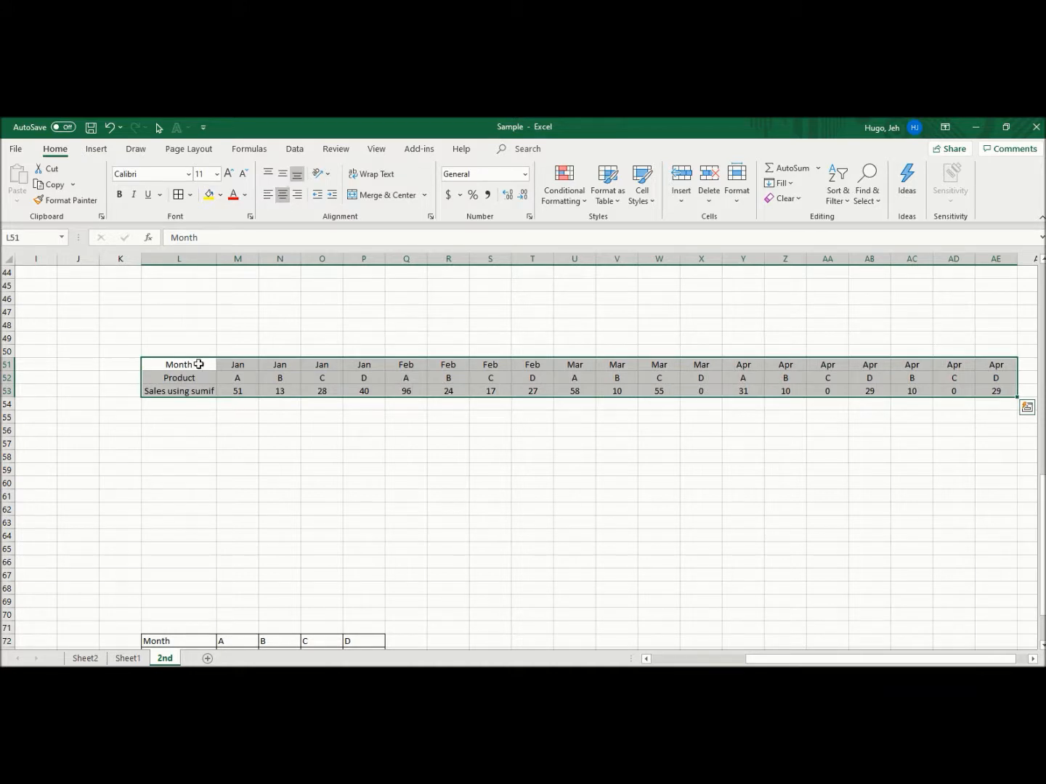
# Shorten the row label in L53 to "Sales" by removing the words "using sumif"
pyautogui.click(193, 392)
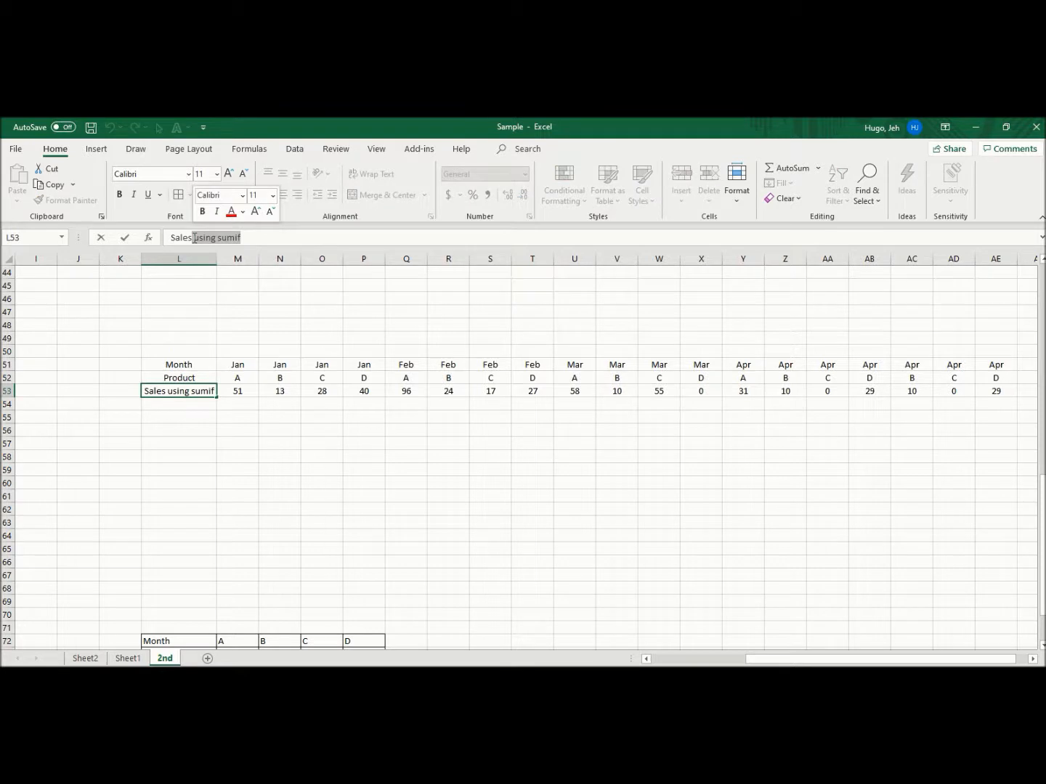
pyautogui.press('BackSpace')
pyautogui.press('Return')
# Enter the months Jan, Feb, Mar and Apr in L73:L76 under the Month header of the empty table
pyautogui.press('Return')
pyautogui.press('Down')
pyautogui.press('Down')
pyautogui.press('Down')
pyautogui.press('Down')
pyautogui.press('Down')
pyautogui.press('Down')
pyautogui.press('Down')
pyautogui.press('Down')
pyautogui.press('Down')
pyautogui.press('Down')
pyautogui.press('Down')
pyautogui.press('Down')
pyautogui.press('Down')
pyautogui.press('Down')
pyautogui.press('Down')
pyautogui.press('Down')
pyautogui.press('Down')
pyautogui.press('Down')
pyautogui.write('Jan')
pyautogui.press('Return')
pyautogui.write('Feb')
pyautogui.press('Return')
pyautogui.write('Mar')
pyautogui.press('Return')
pyautogui.write('Apr')
pyautogui.press('Return')
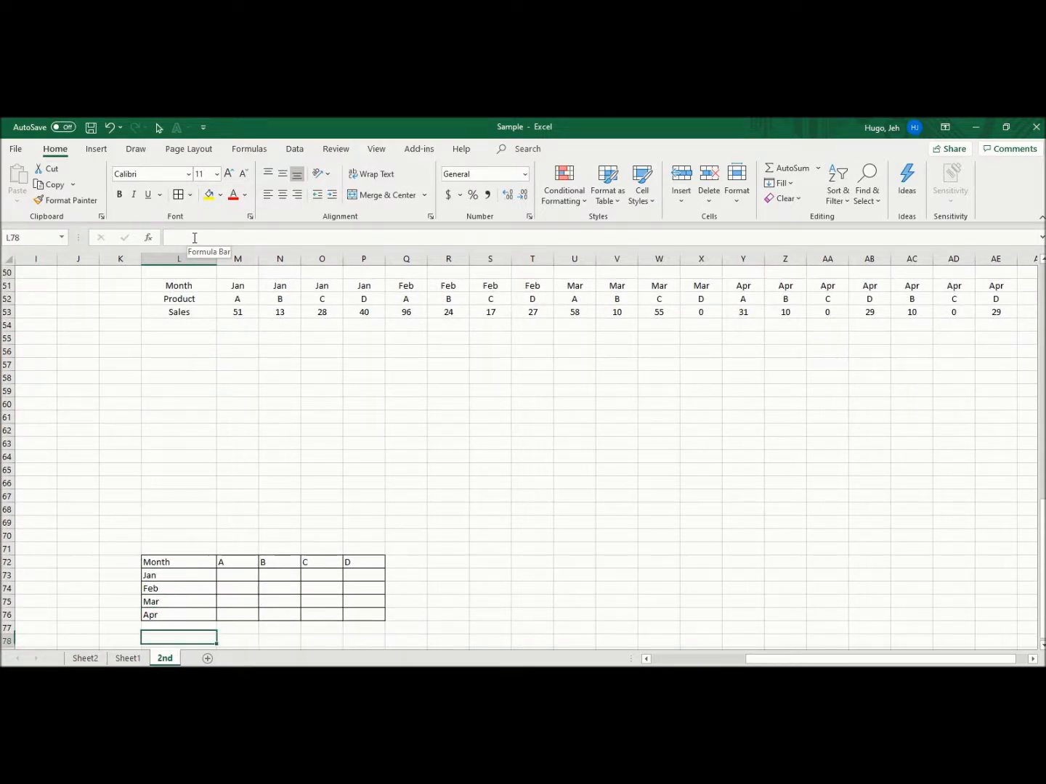
# Review the transposed rows in L51:AE53 against the empty month-by-product table in L72:P76
pyautogui.press('Down')
pyautogui.press('Down')
pyautogui.press('Down')
pyautogui.press('Down')
pyautogui.press('Down')
pyautogui.press('Down')
pyautogui.press('Up')
pyautogui.press('Up')
pyautogui.press('Up')
pyautogui.press('Up')
pyautogui.press('Up')
pyautogui.press('Up')
pyautogui.press('Up')
pyautogui.press('Up')
pyautogui.press('Up')
pyautogui.press('Up')
pyautogui.press('Up')
pyautogui.press('Up')
pyautogui.press('Up')
pyautogui.press('Up')
pyautogui.press('Up')
pyautogui.press('Up')
pyautogui.press('Up')
pyautogui.press('Up')
pyautogui.press('Up')
pyautogui.press('Up')
pyautogui.press('Up')
pyautogui.press('Up')
pyautogui.press('Up')
pyautogui.press('Up')
pyautogui.press('Up')
pyautogui.press('Up')
pyautogui.press('Up')
pyautogui.press('Up')
pyautogui.press('Up')
pyautogui.press('Up')
pyautogui.press('Up')
pyautogui.press('Up')
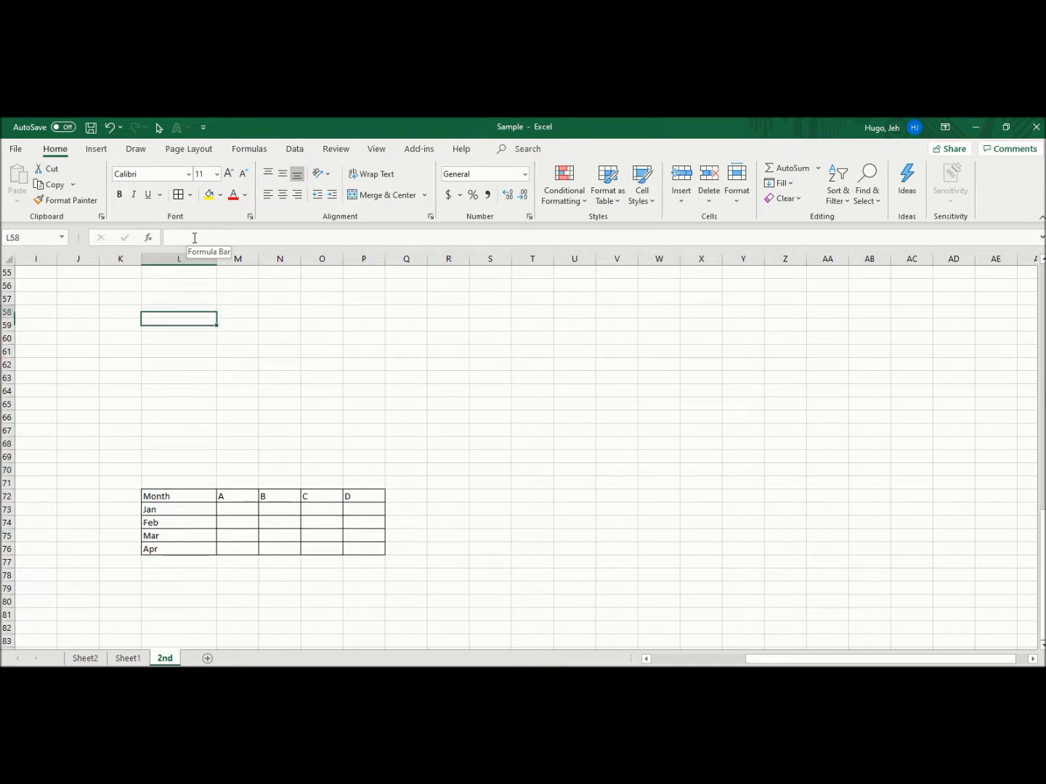
pyautogui.press('Right')
pyautogui.press('Down')
pyautogui.press('Down')
pyautogui.press('Down')
pyautogui.press('Down')
pyautogui.press('Down')
pyautogui.press('Down')
pyautogui.press('Down')
pyautogui.press('Down')
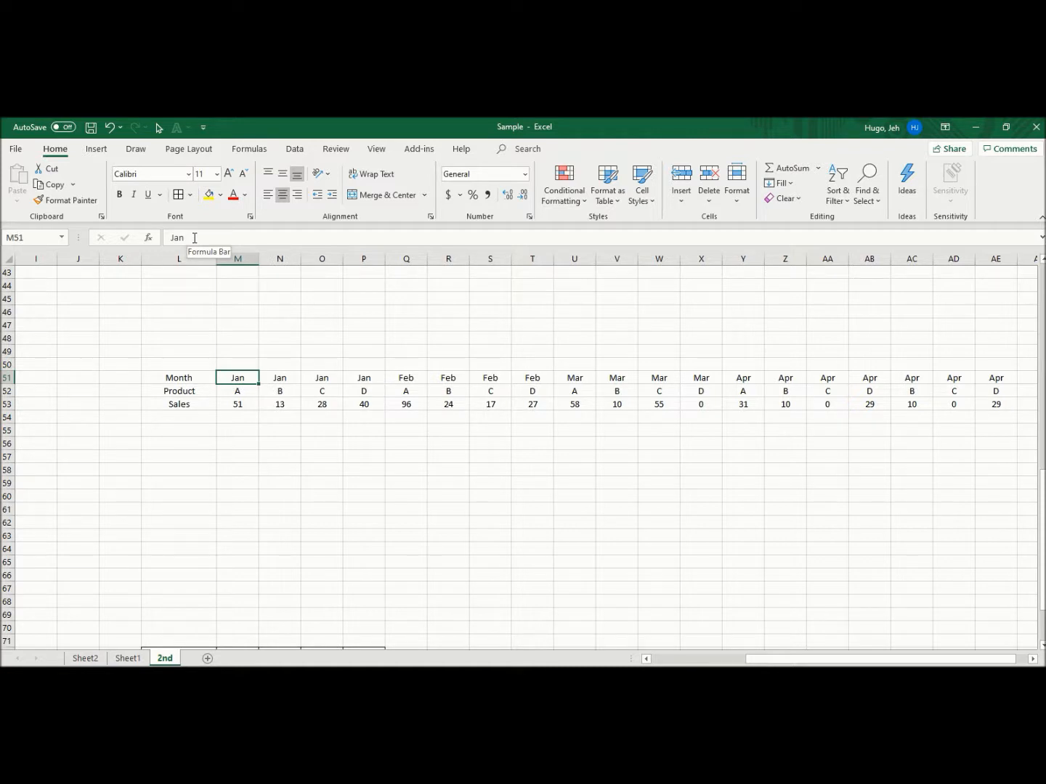
pyautogui.press('Left')
pyautogui.press('Down')
pyautogui.press('Down')
pyautogui.press('Down')
pyautogui.press('Down')
pyautogui.press('Down')
pyautogui.press('Down')
pyautogui.press('Down')
pyautogui.press('Down')
pyautogui.press('Down')
pyautogui.press('Down')
pyautogui.press('Down')
pyautogui.press('Down')
pyautogui.press('Down')
pyautogui.press('Down')
pyautogui.press('Down')
pyautogui.press('Down')
pyautogui.press('Down')
pyautogui.press('Down')
pyautogui.press('Down')
pyautogui.press('Down')
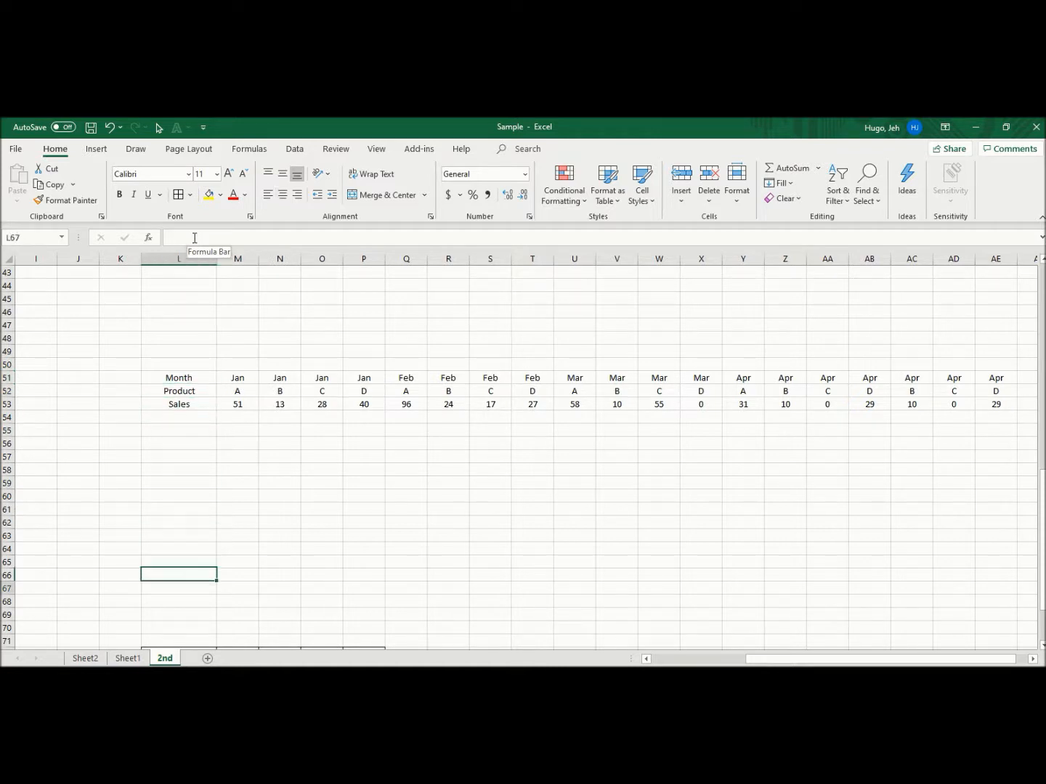
pyautogui.press('Left')
pyautogui.press('Right')
pyautogui.press('Up')
pyautogui.press('Right')
pyautogui.press('Up')
pyautogui.press('Left')
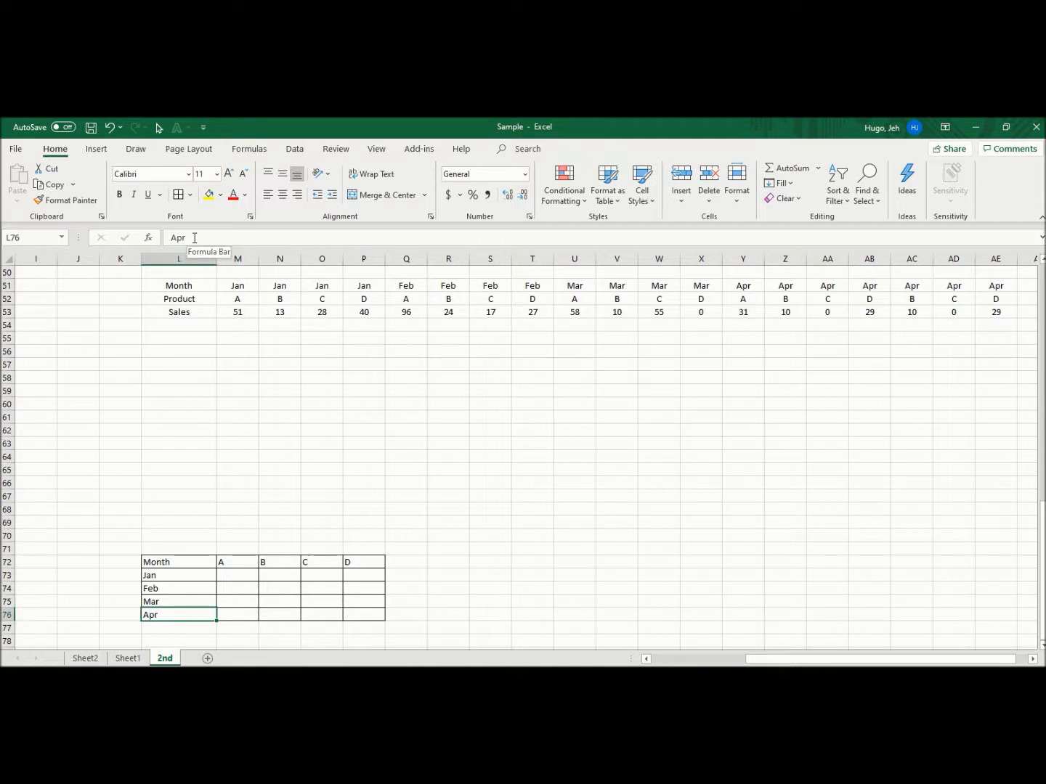
# Delete the Hlookup label in F70 above the completed VLOOKUP table
pyautogui.press('Left')
pyautogui.press('Left')
pyautogui.press('Left')
pyautogui.press('Left')
pyautogui.press('Left')
pyautogui.press('Left')
pyautogui.press('Left')
pyautogui.press('Left')
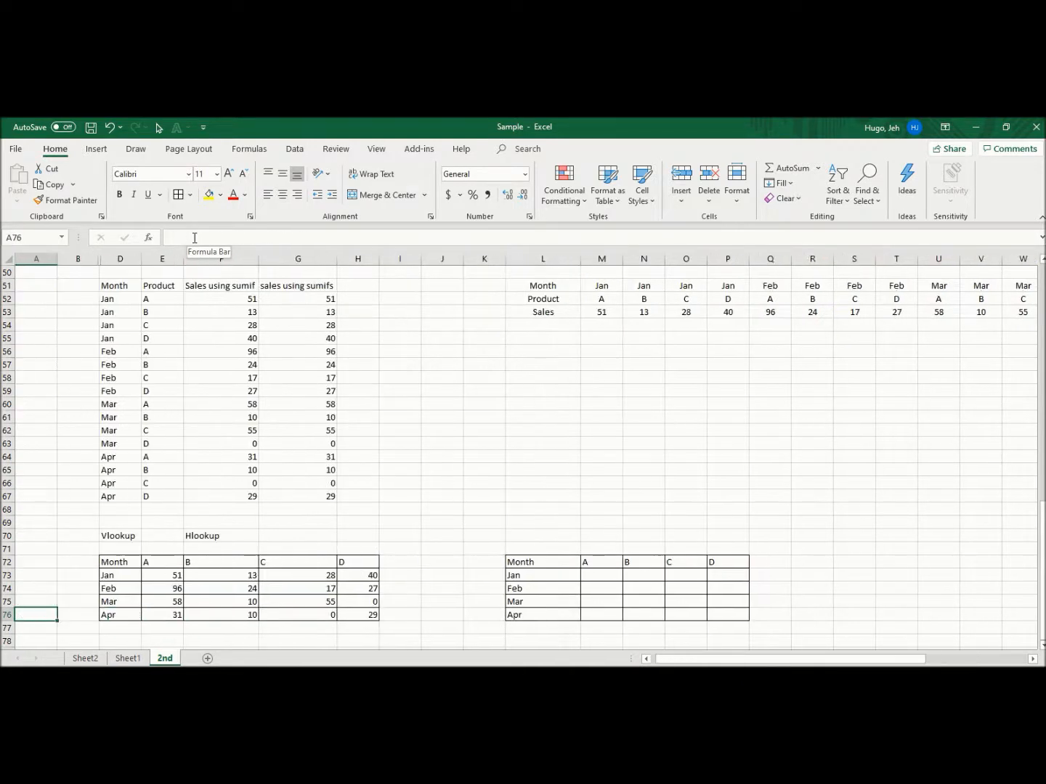
pyautogui.click(207, 539)
pyautogui.press('Delete')
# Enter the label "Hlookup" in L70 above the empty month-by-product table
pyautogui.press('Right')
pyautogui.press('Right')
pyautogui.press('Right')
pyautogui.press('Right')
pyautogui.press('Right')
pyautogui.press('Right')
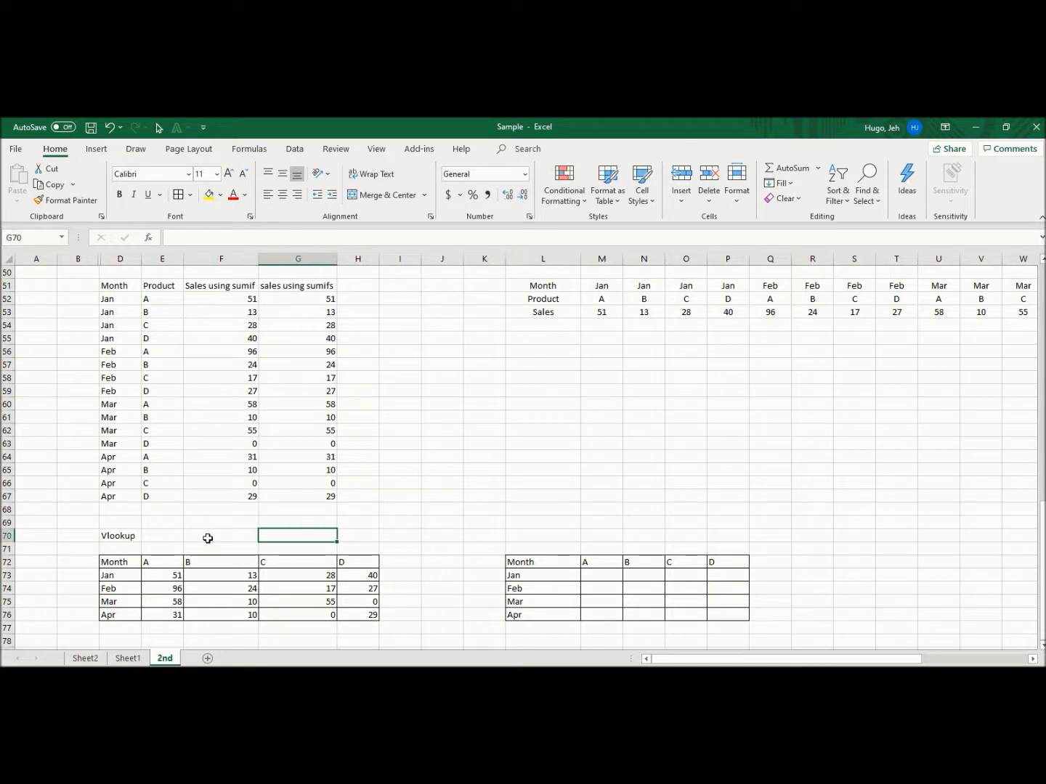
pyautogui.write('Hl')
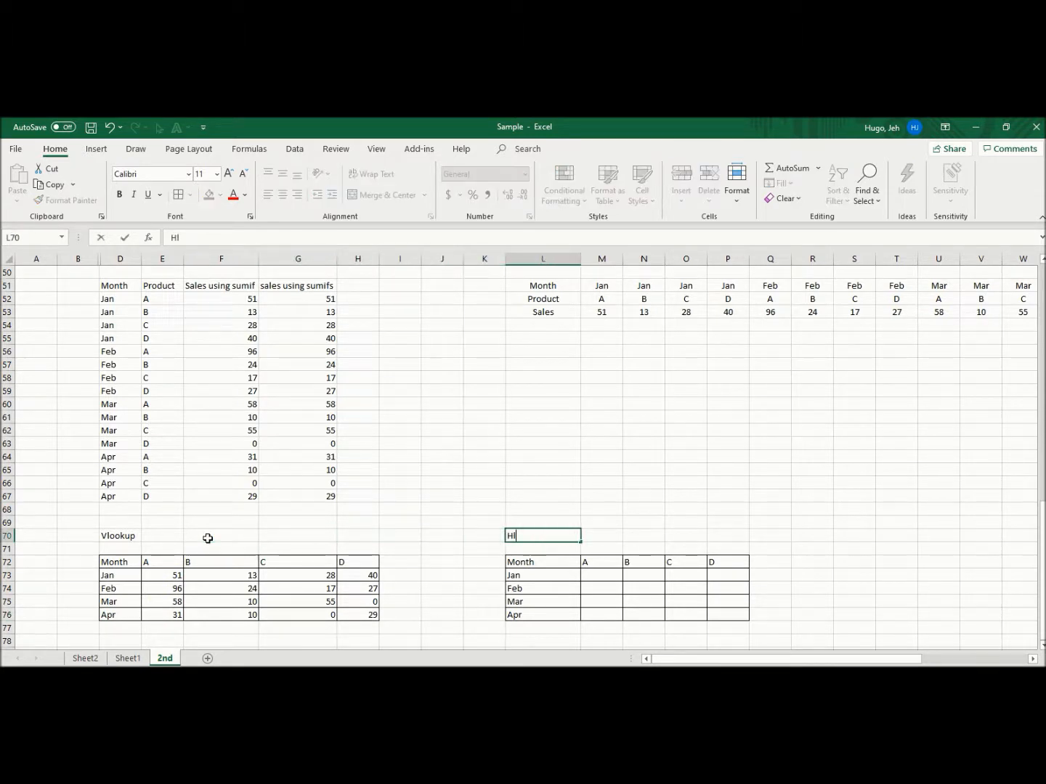
pyautogui.press('Return')
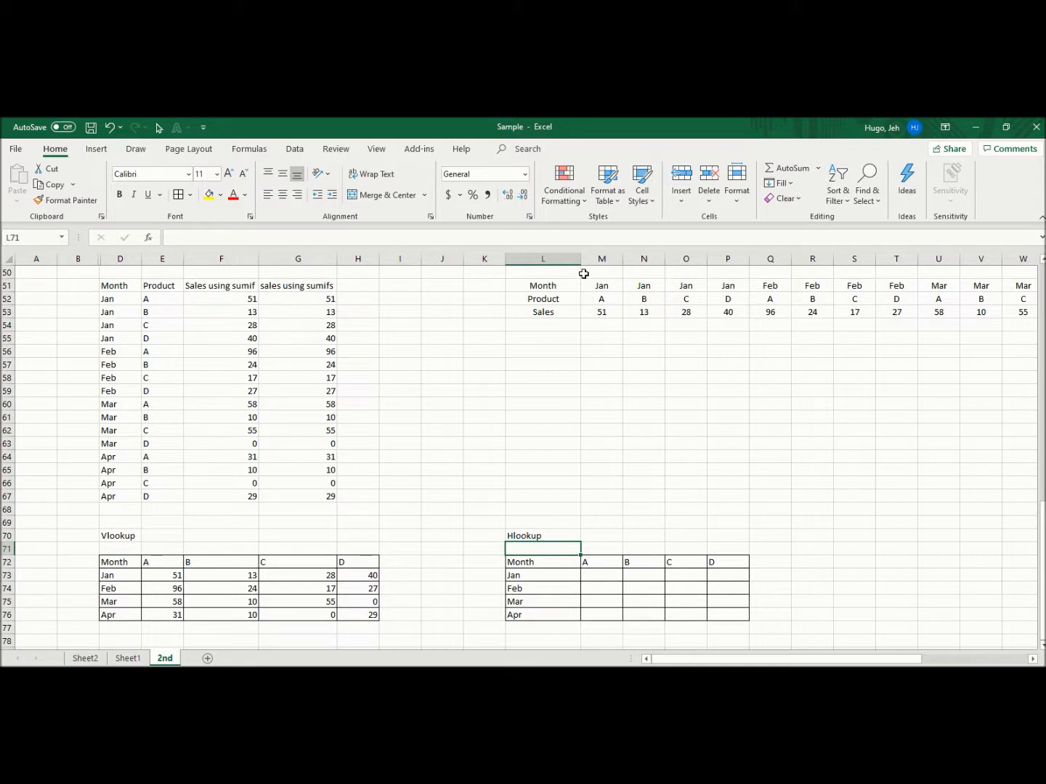
# Center the product headers A to D in M72:P72 horizontally and middle-align them vertically
pyautogui.click(603, 575)
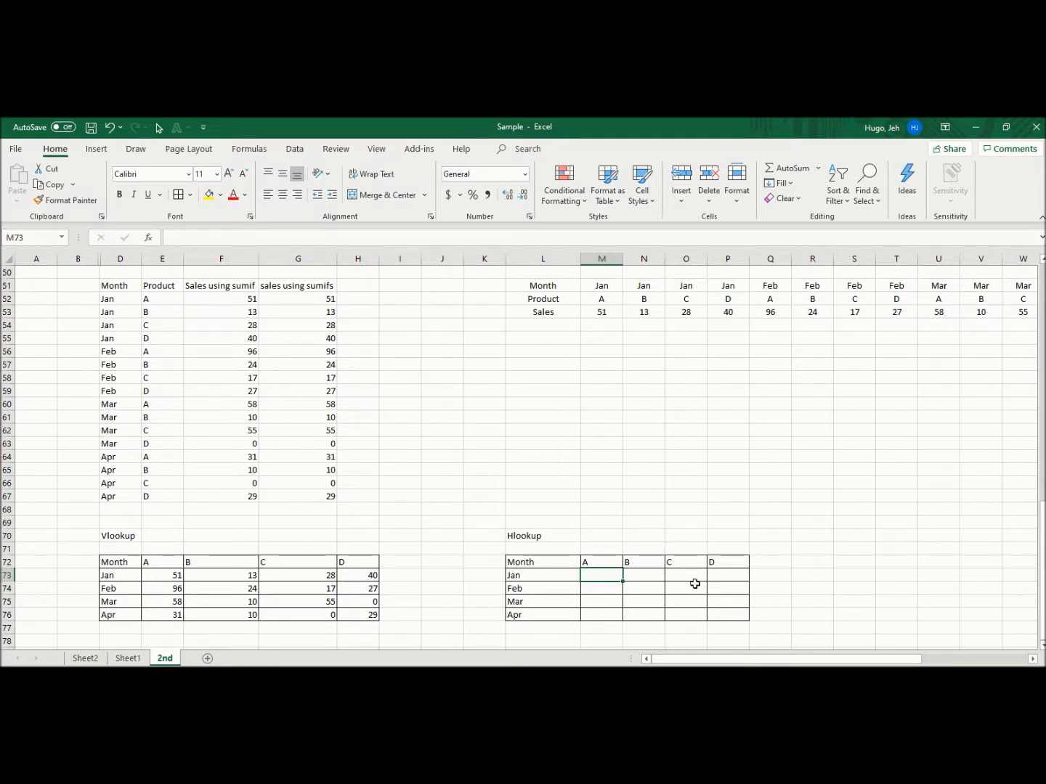
pyautogui.moveTo(618, 564); pyautogui.dragTo(726, 564)
pyautogui.hotkey('shift', 'Right')
pyautogui.hotkey('shift', 'Left')
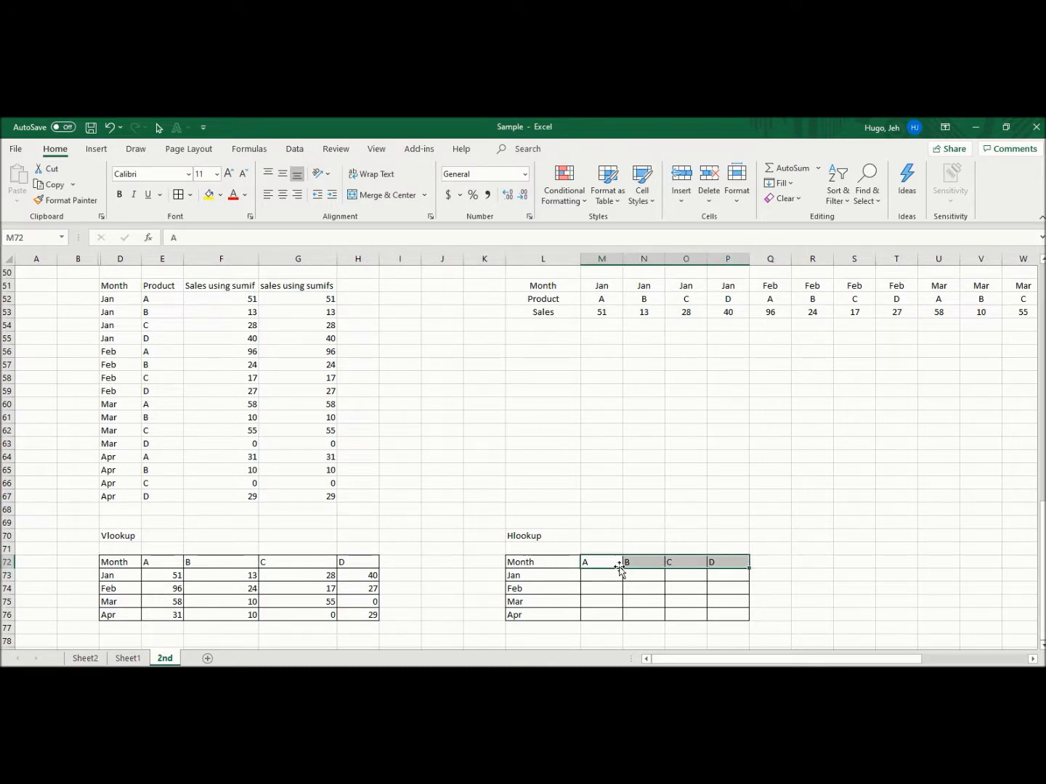
pyautogui.click(282, 195)
pyautogui.click(283, 173)
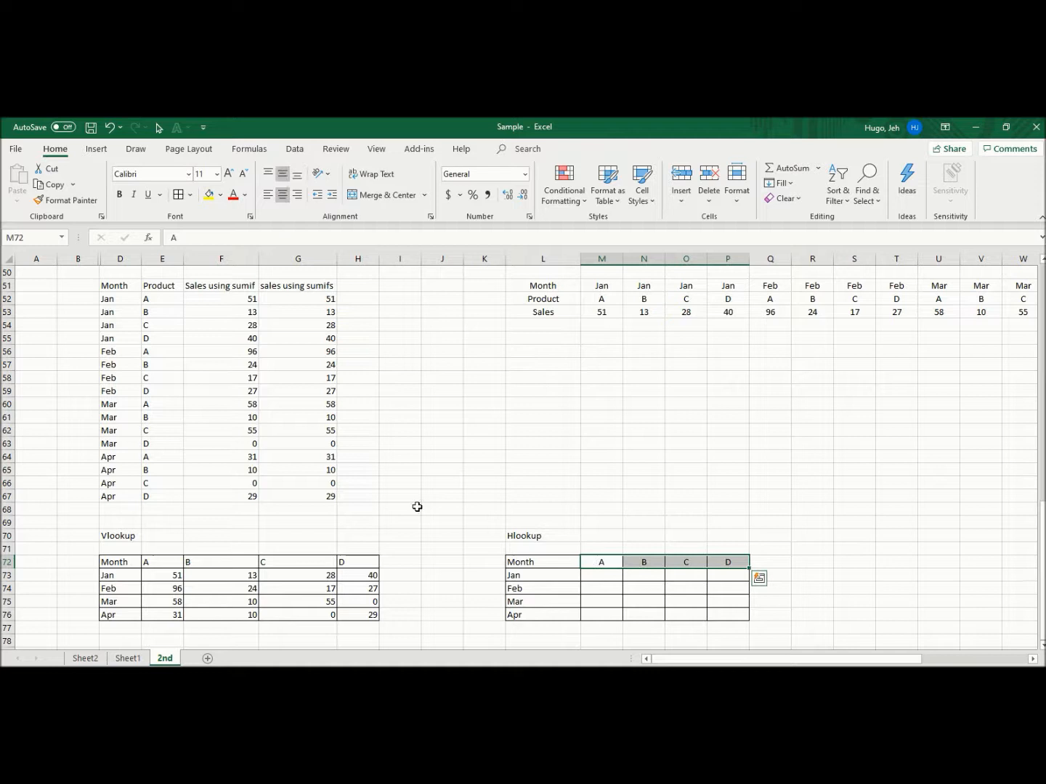
# Enter =HLOOKUP(M72,M51:P53,3,0) in M73 to look up product A's January sales
pyautogui.click(609, 579)
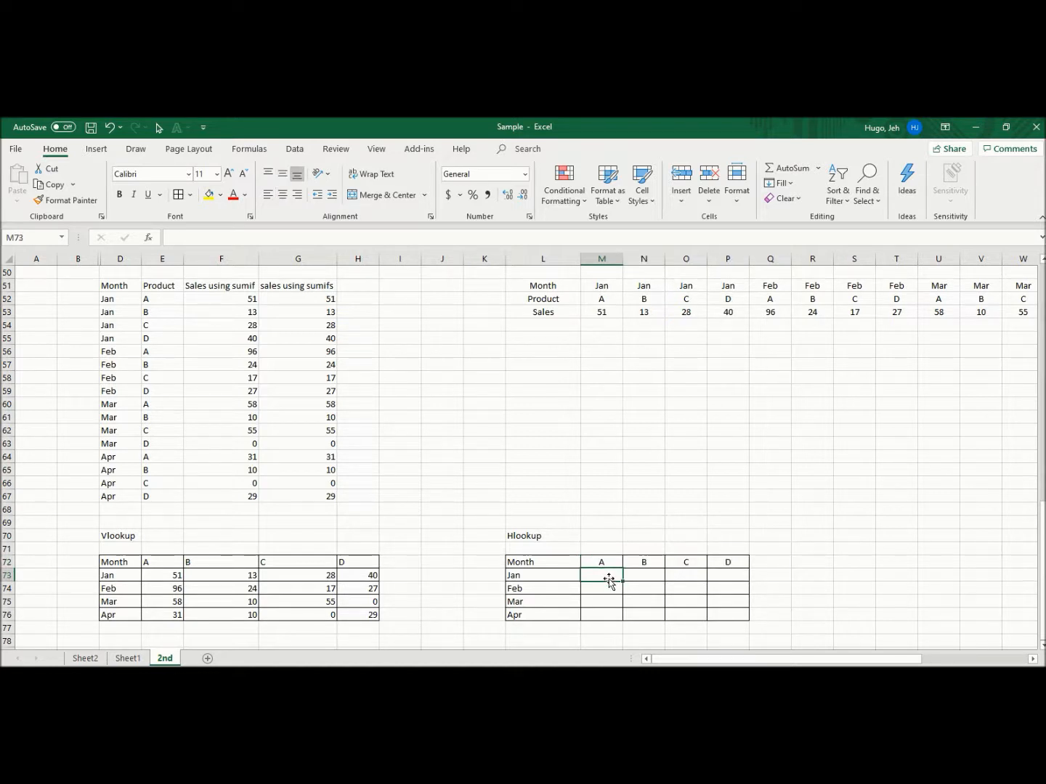
pyautogui.write('=hlook')
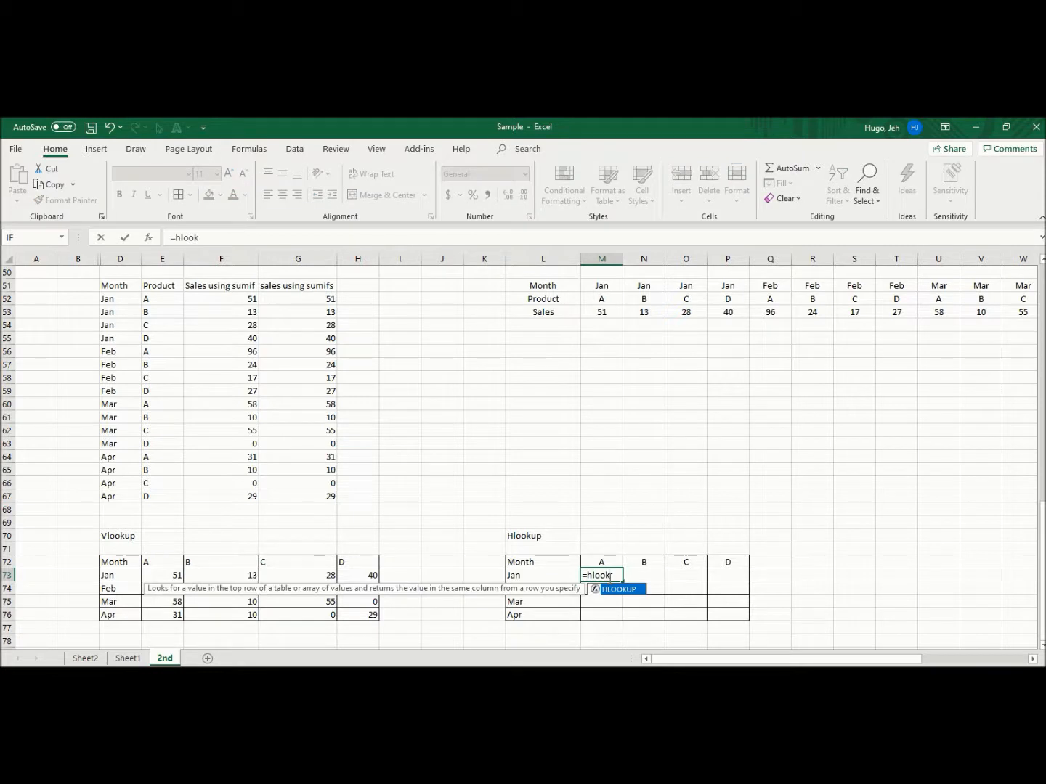
pyautogui.write('up(')
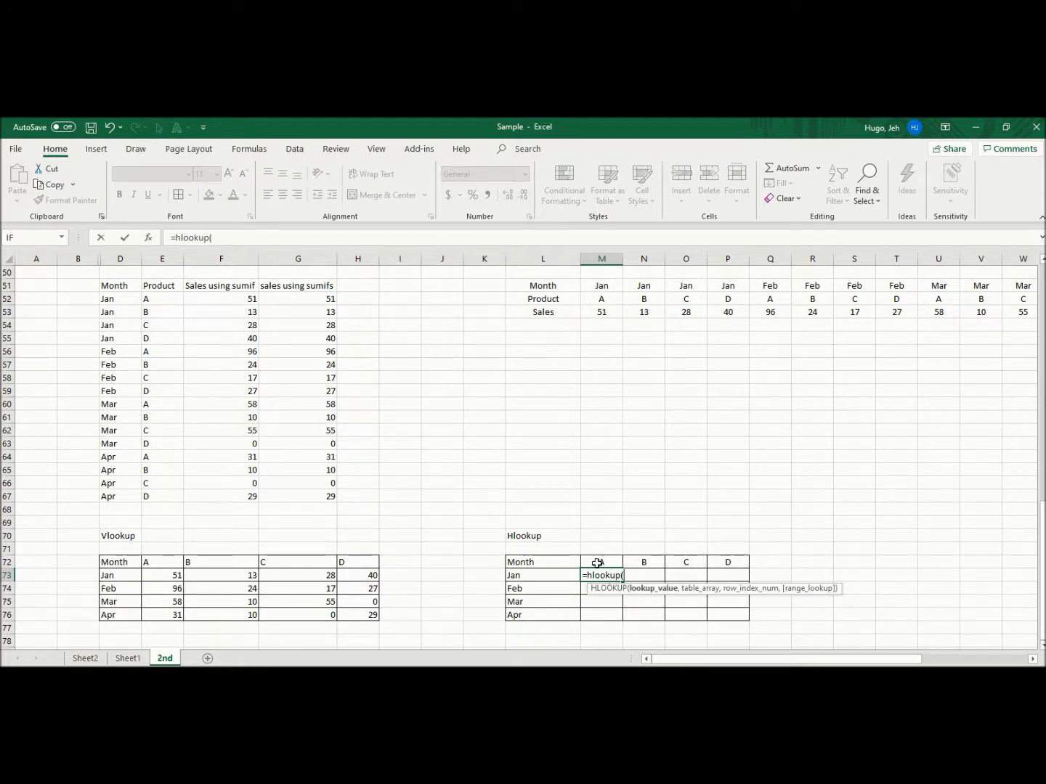
pyautogui.click(598, 564)
pyautogui.write(',')
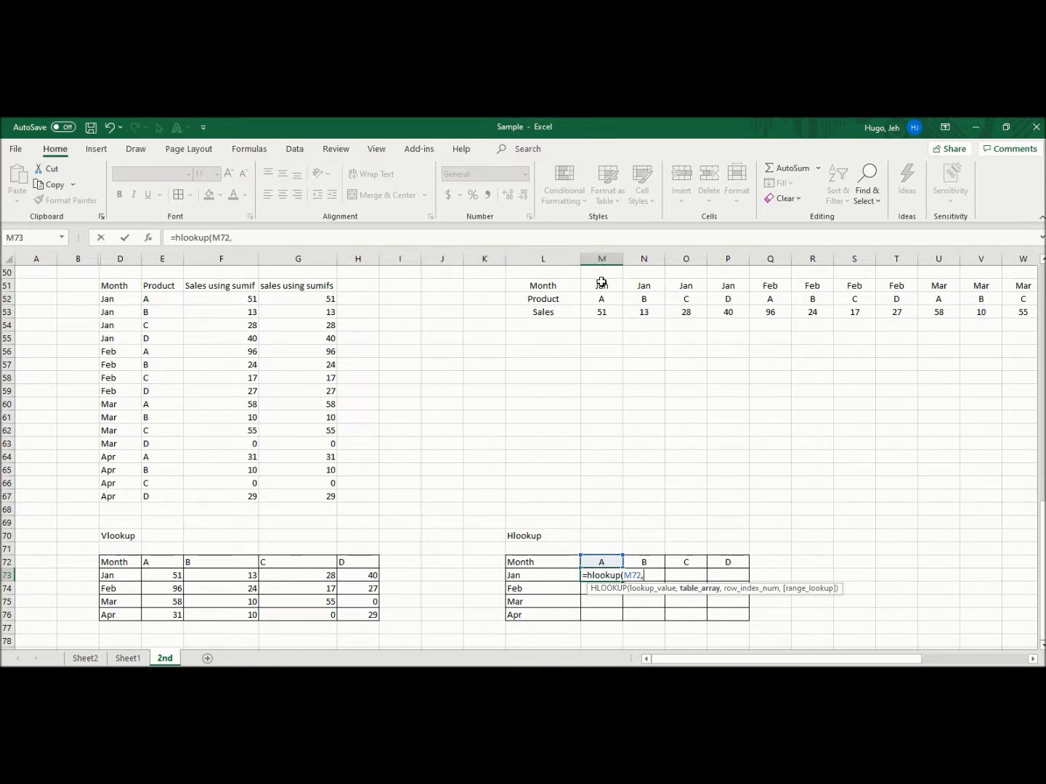
pyautogui.moveTo(602, 284); pyautogui.dragTo(728, 309)
pyautogui.write(',')
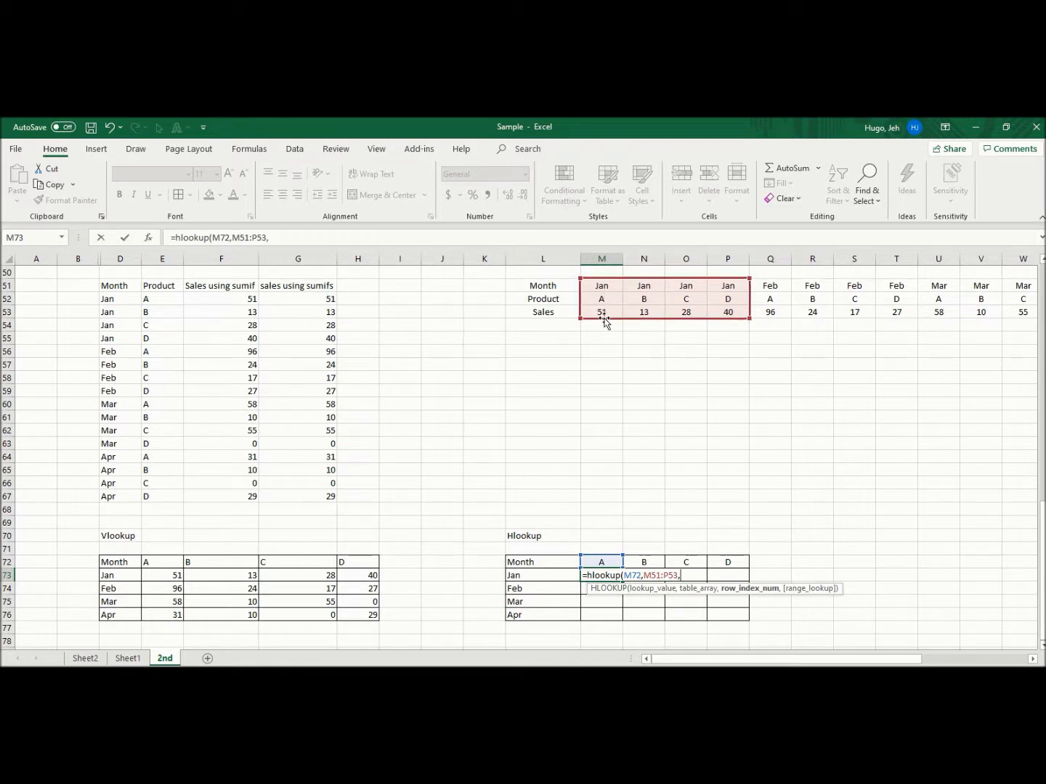
pyautogui.write('3)')
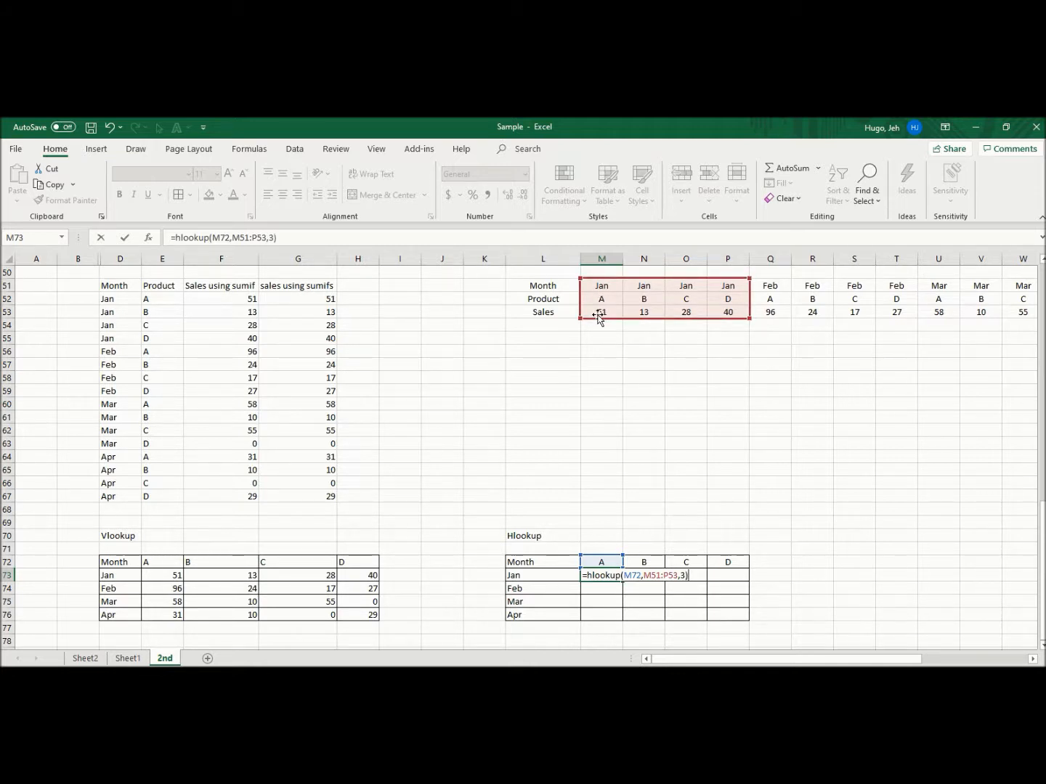
pyautogui.click(350, 234)
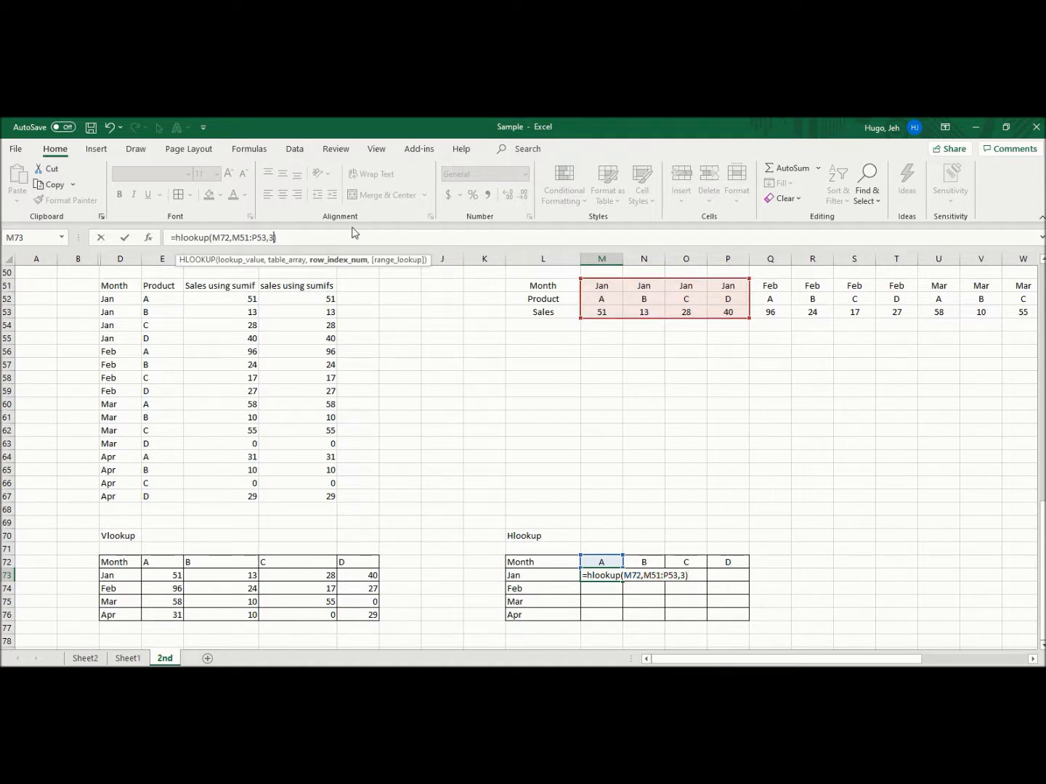
pyautogui.write(',0')
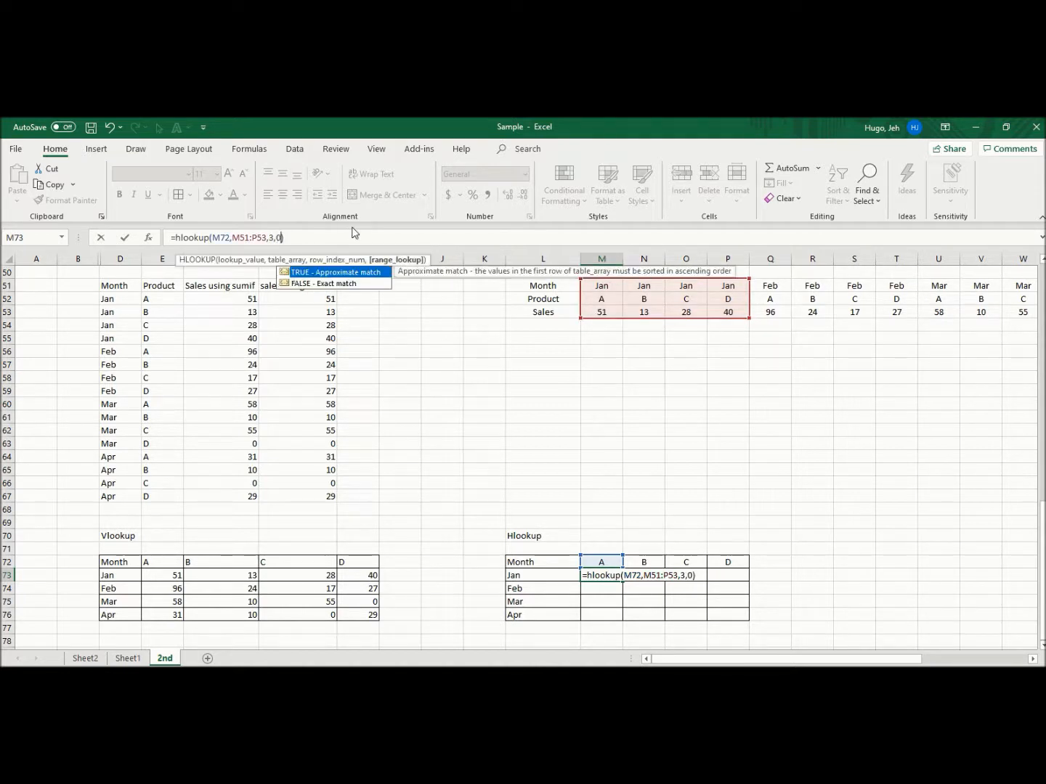
pyautogui.hotkey('ctrl', 'Return')
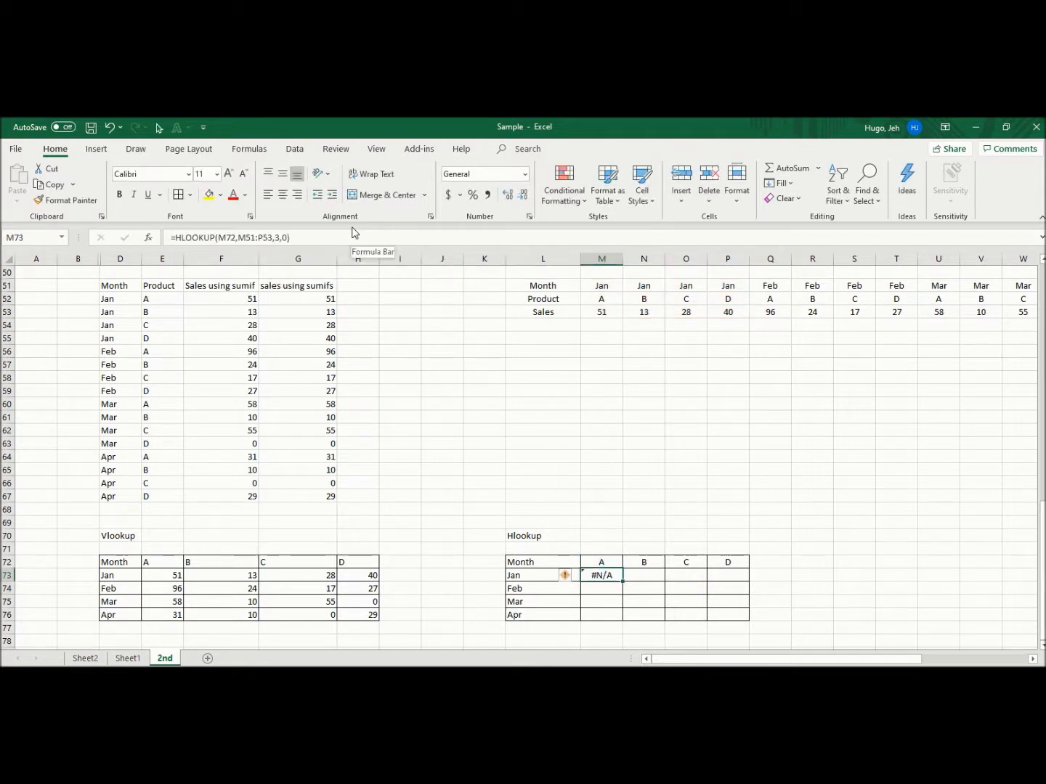
# Correct the HLOOKUP in M73 to use table array M52:P53 and row index 2
pyautogui.click(355, 233)
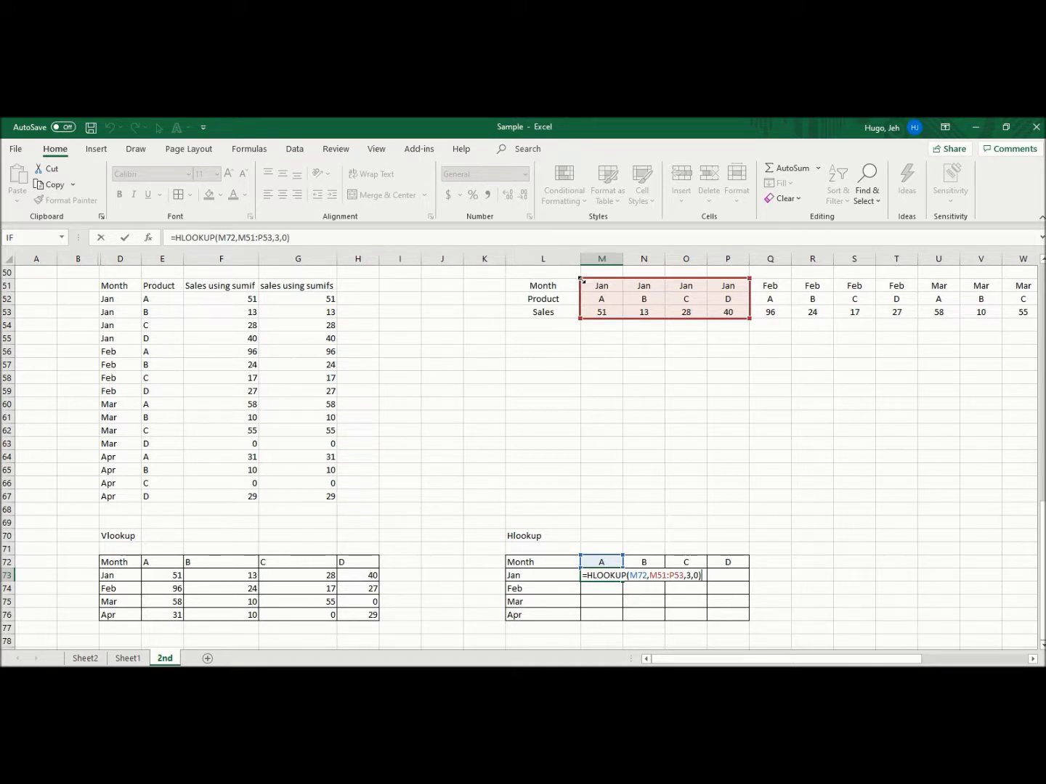
pyautogui.moveTo(581, 280); pyautogui.dragTo(582, 294)
pyautogui.press('Return')
pyautogui.press('Up')
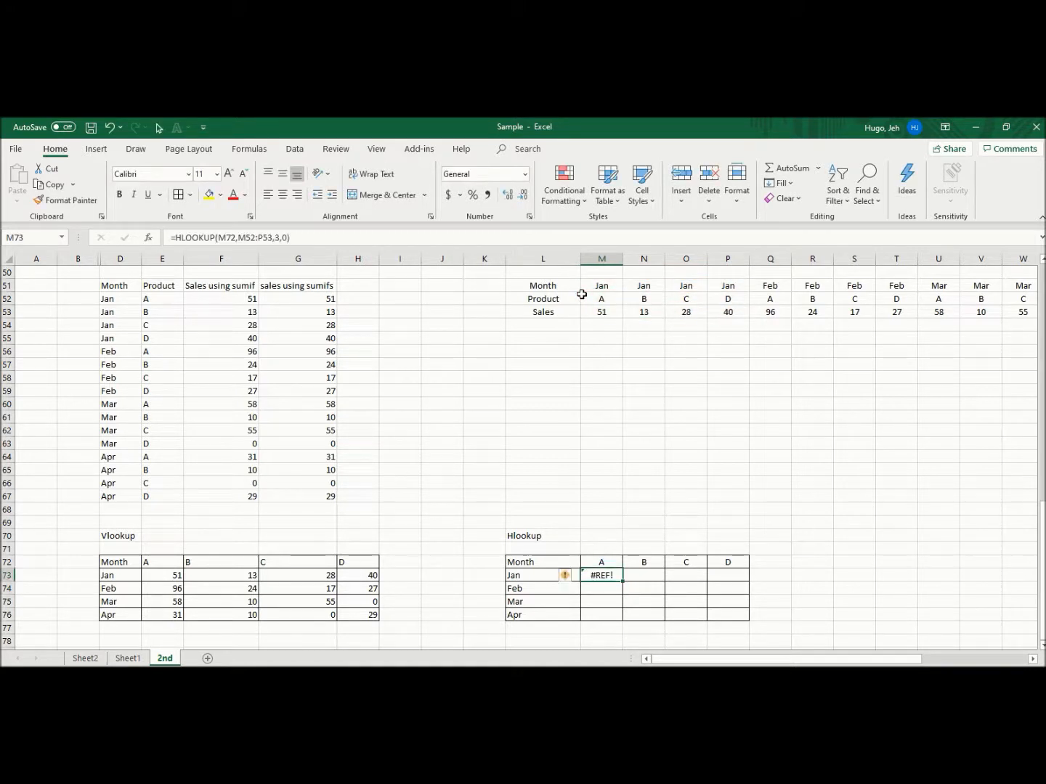
pyautogui.click(291, 244)
pyautogui.write('2')
pyautogui.hotkey('ctrl', 'Return')
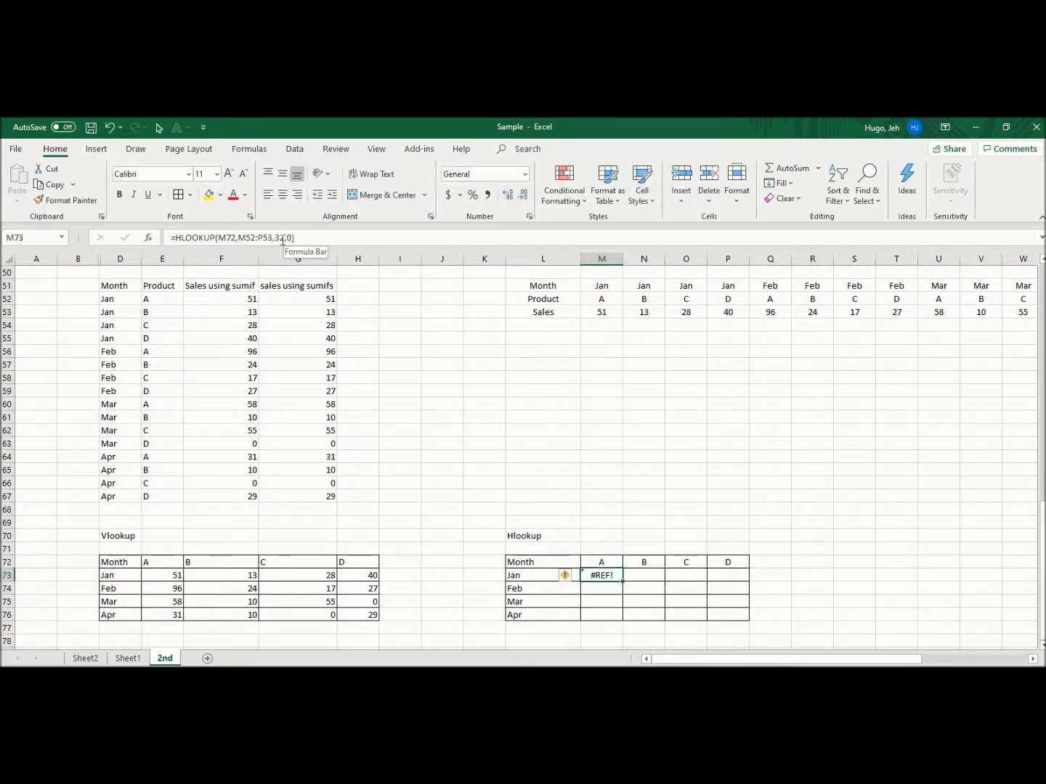
pyautogui.click(282, 242)
pyautogui.press('BackSpace')
pyautogui.hotkey('ctrl', 'Return')
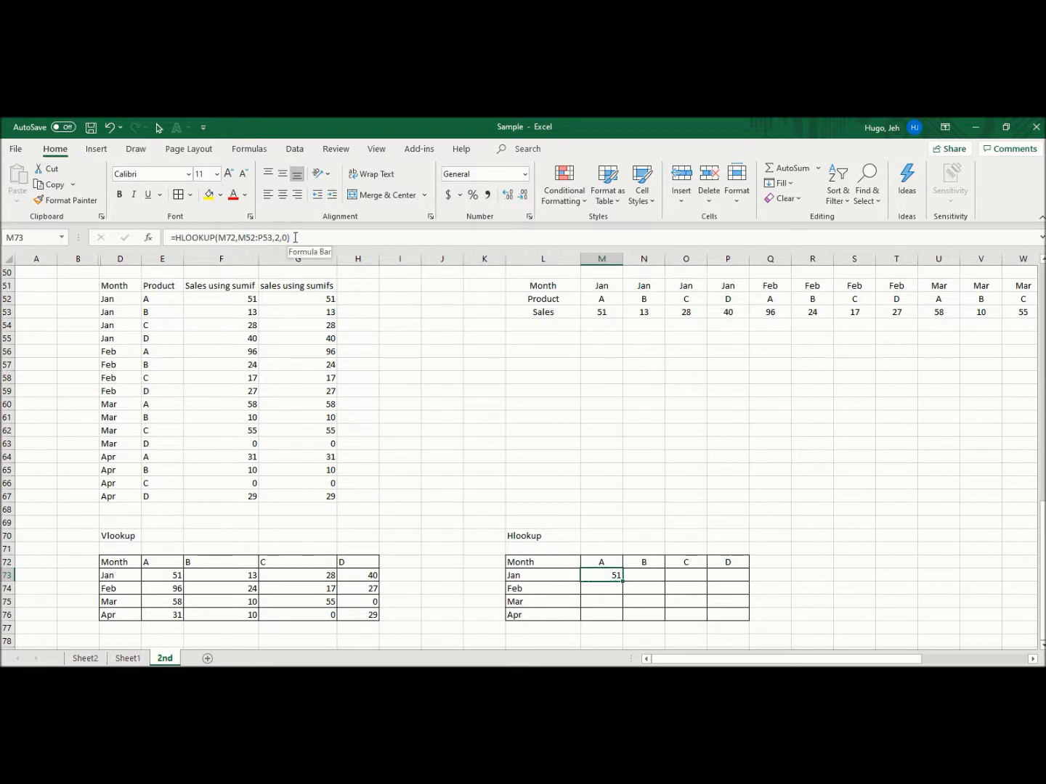
# Lock the references in M73's HLOOKUP so it reads =HLOOKUP(M$72,$M$52:$P$53,2,0)
pyautogui.click(295, 238)
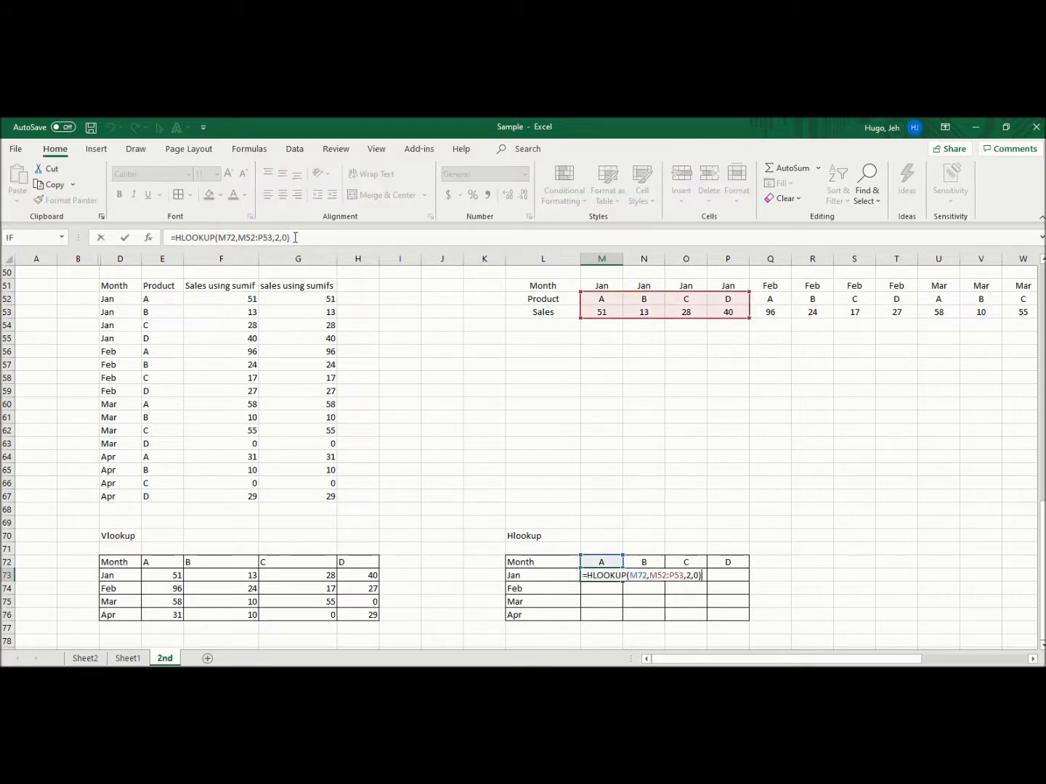
pyautogui.click(217, 237)
pyautogui.press('F4')
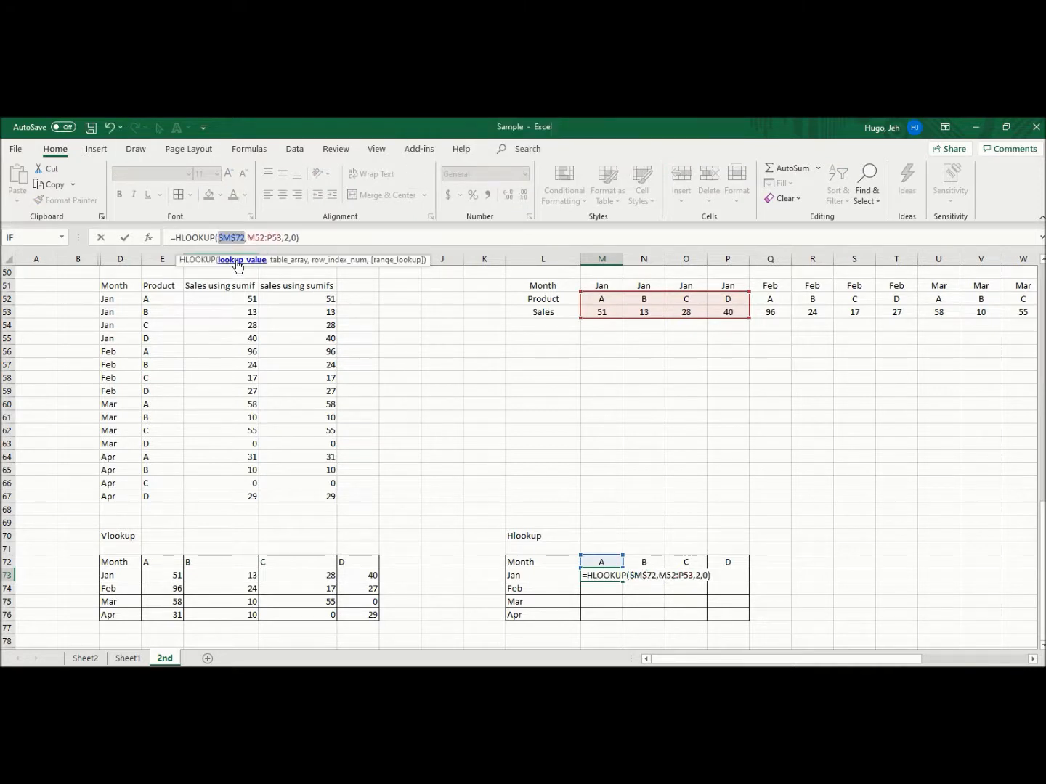
pyautogui.press('Right')
pyautogui.press('Right')
pyautogui.press('Right')
pyautogui.press('F4')
pyautogui.press('Right')
pyautogui.press('Right')
pyautogui.press('F4')
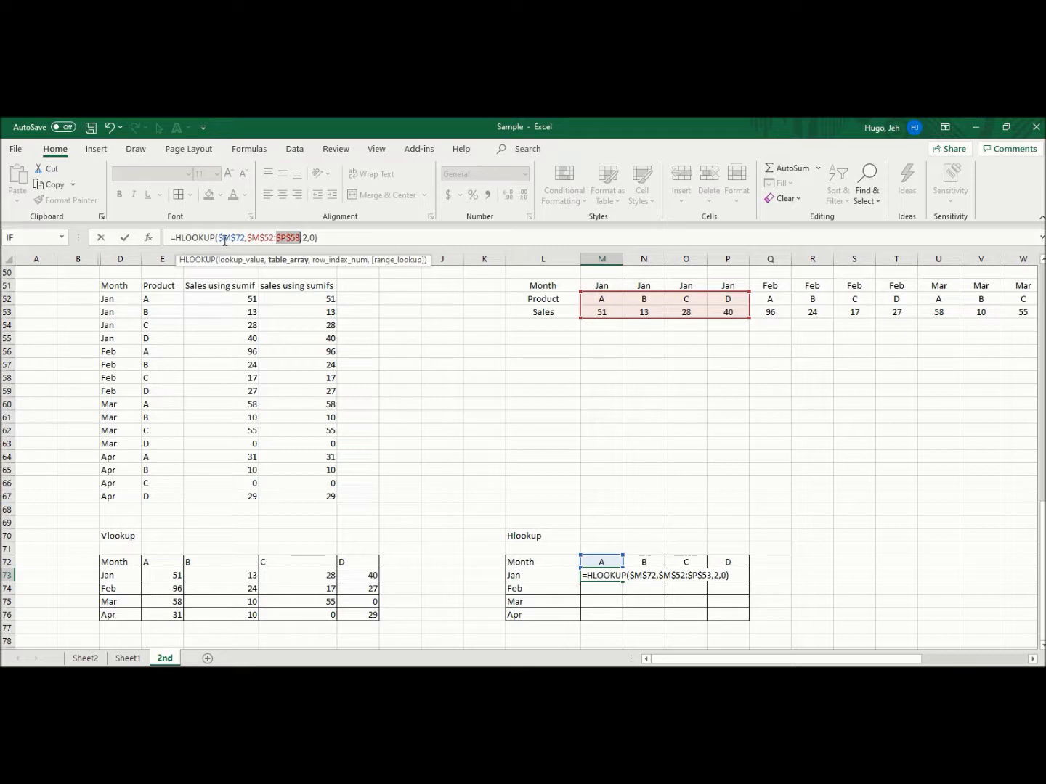
pyautogui.click(223, 239)
pyautogui.press('BackSpace')
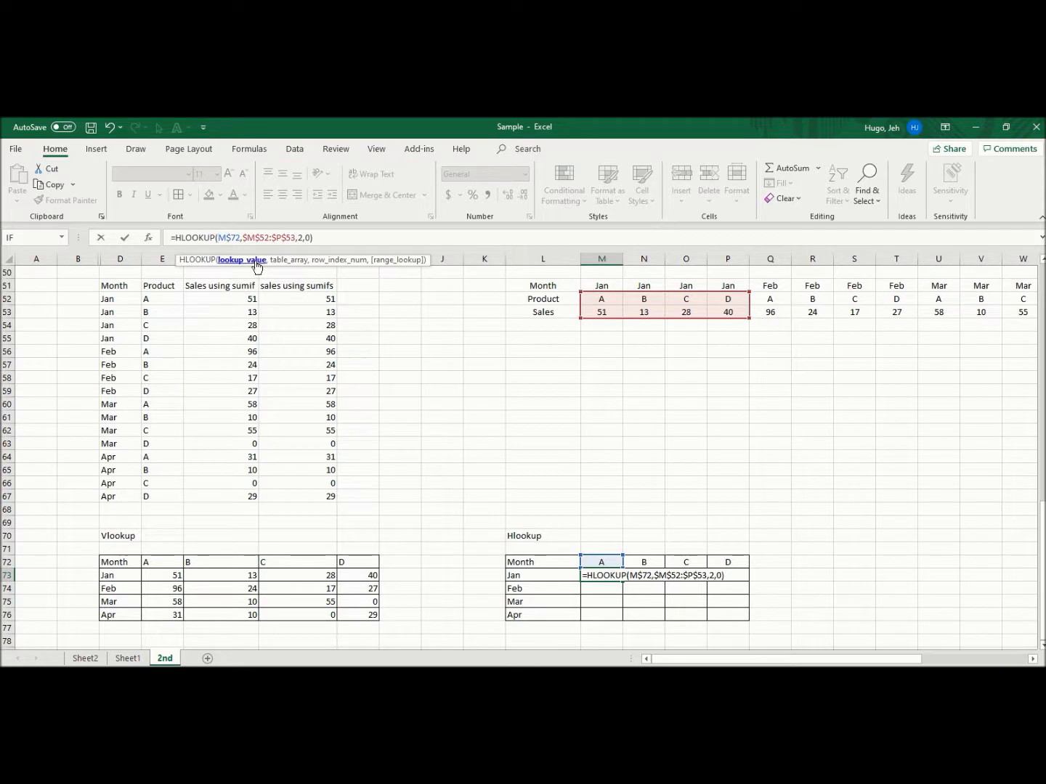
pyautogui.hotkey('ctrl', 'Return')
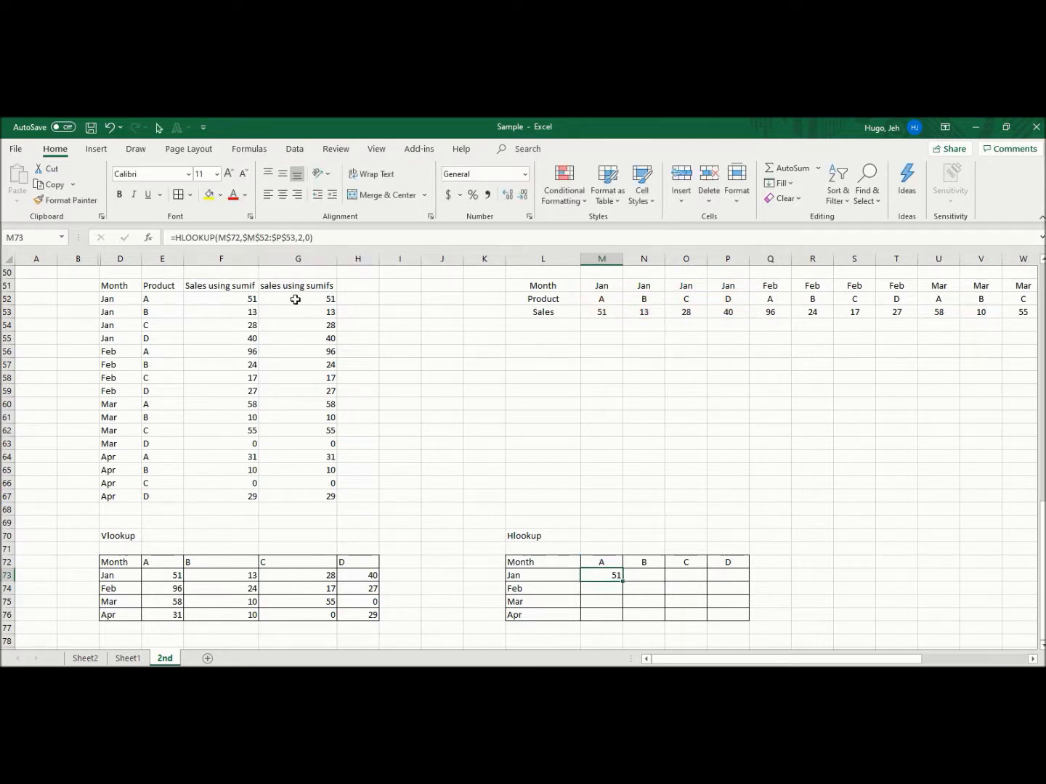
# Copy the January HLOOKUP formula from M73 down to the February, March and April cells M74:M76
pyautogui.hotkey('ctrl', 'c')
pyautogui.hotkey('shift', 'Down')
pyautogui.hotkey('shift', 'Down')
pyautogui.hotkey('shift', 'Down')
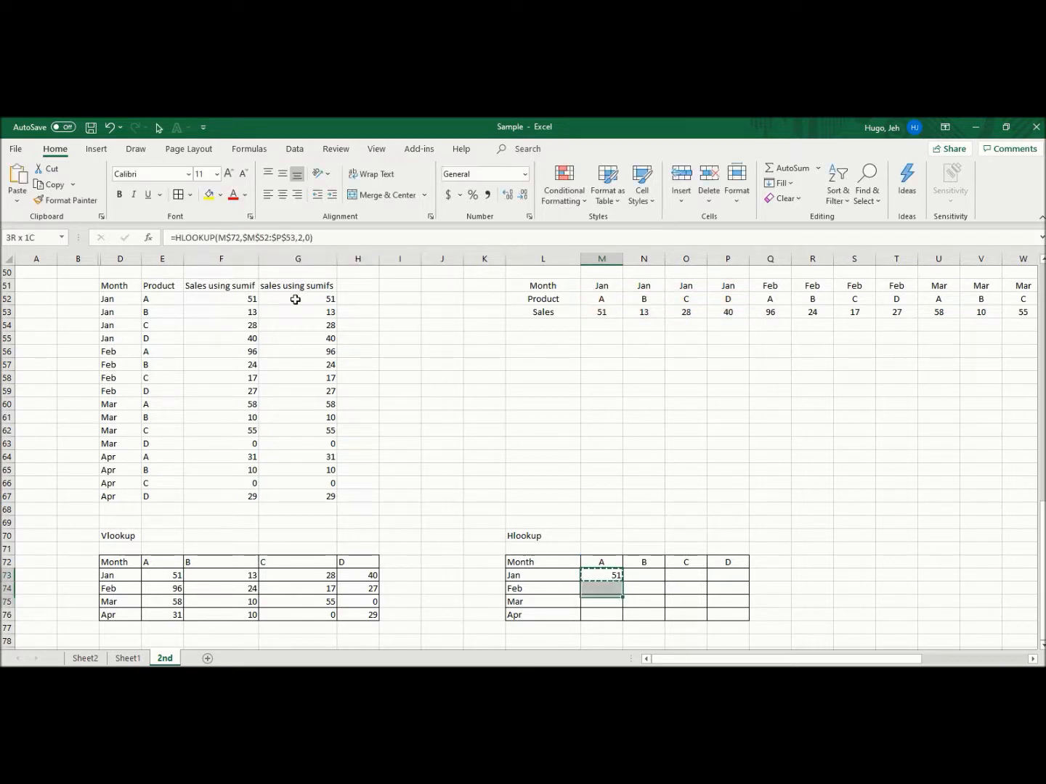
pyautogui.hotkey('ctrl', 'v')
pyautogui.press('Escape')
# Shift the table array of the February HLOOKUP in M74 to $Q$52:$T$53
pyautogui.press('Down')
pyautogui.press('F2')
pyautogui.press('Escape')
pyautogui.press('F2')
pyautogui.press('Escape')
pyautogui.press('F2')
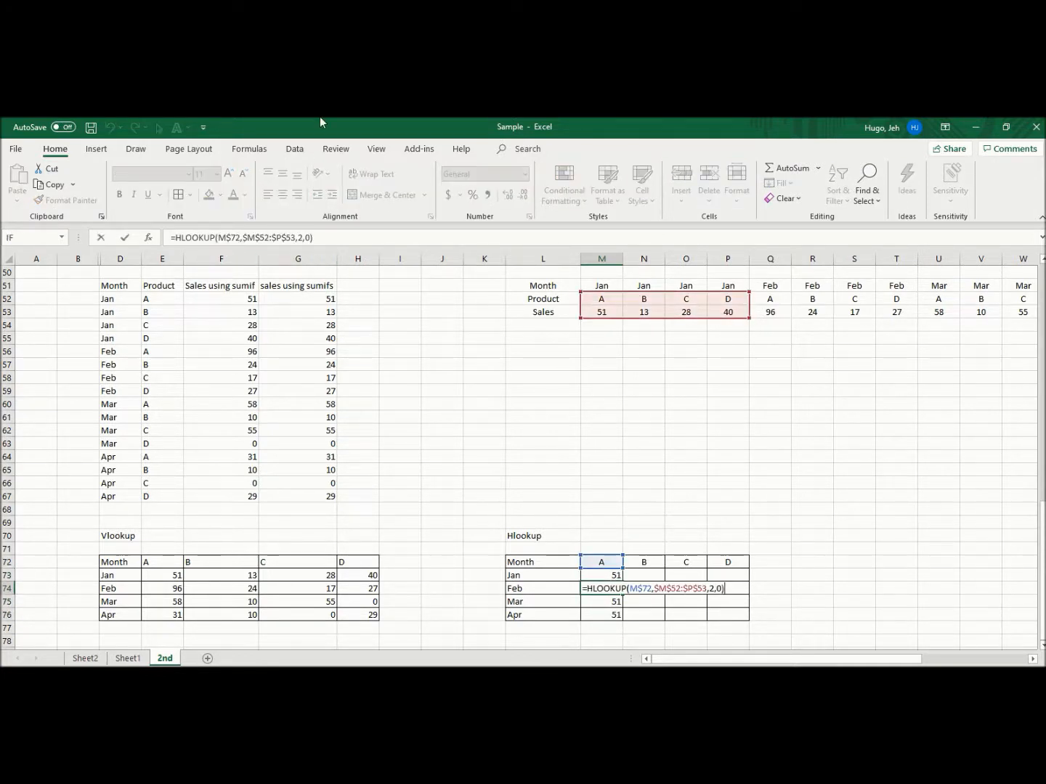
pyautogui.moveTo(603, 324); pyautogui.dragTo(769, 324)
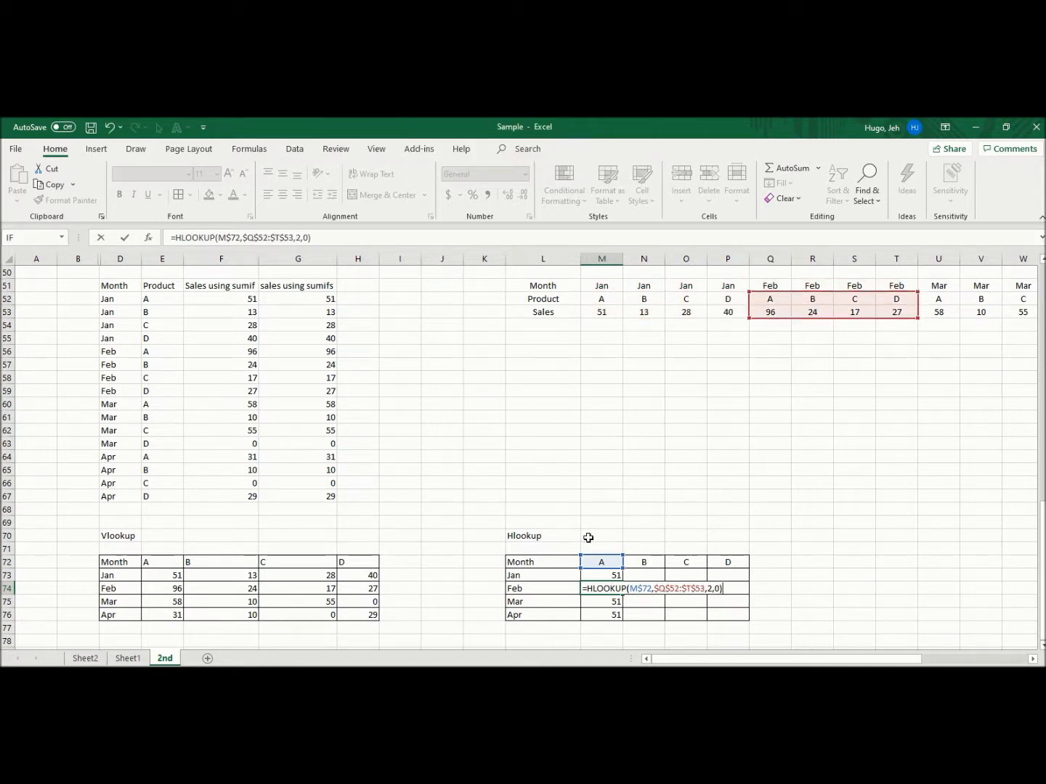
pyautogui.press('Return')
# Shift the table array of the March HLOOKUP in M75 to $U$52:$X$53
pyautogui.press('F2')
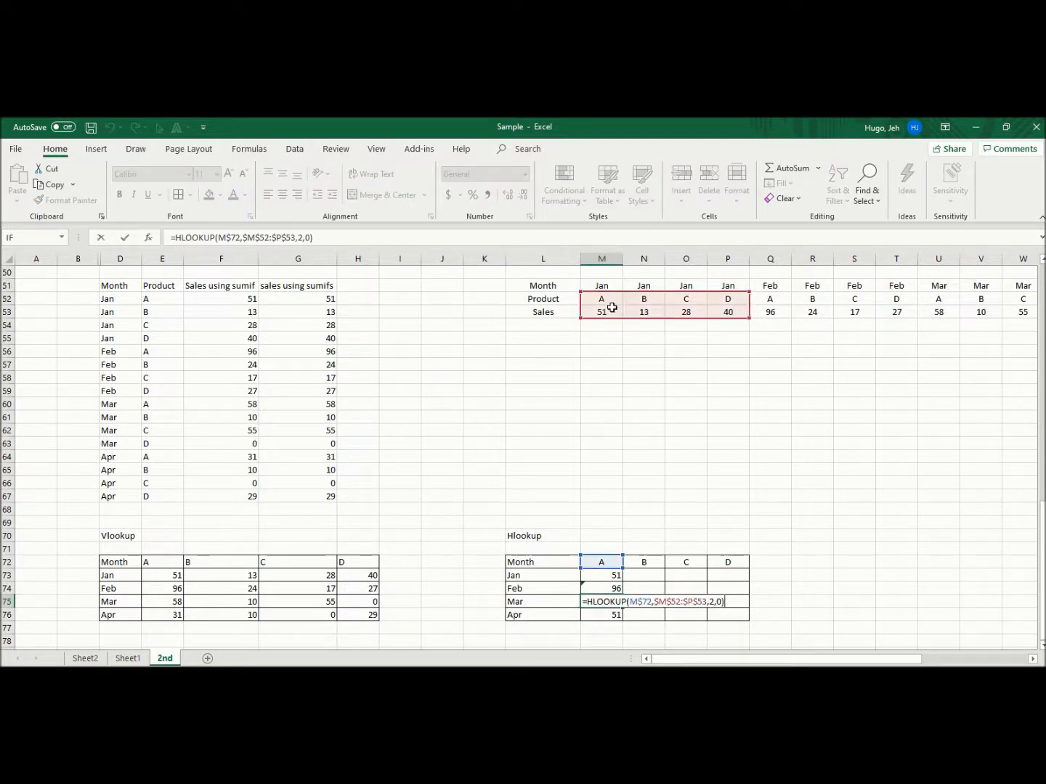
pyautogui.moveTo(608, 320); pyautogui.dragTo(931, 318)
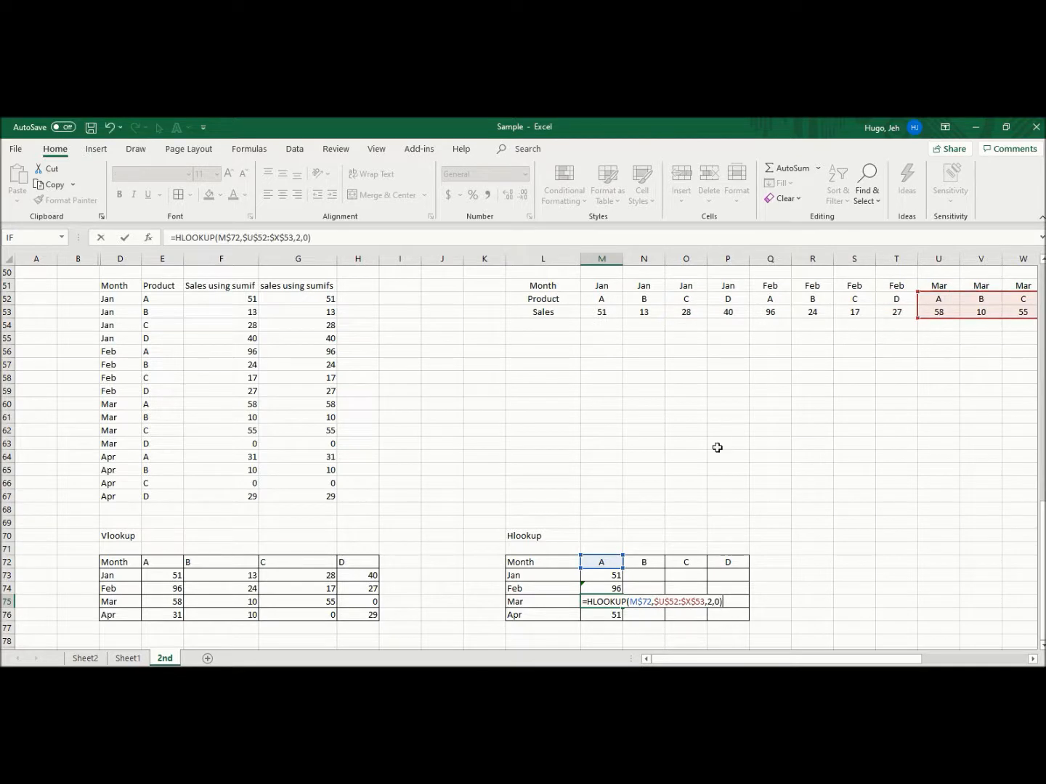
pyautogui.press('Return')
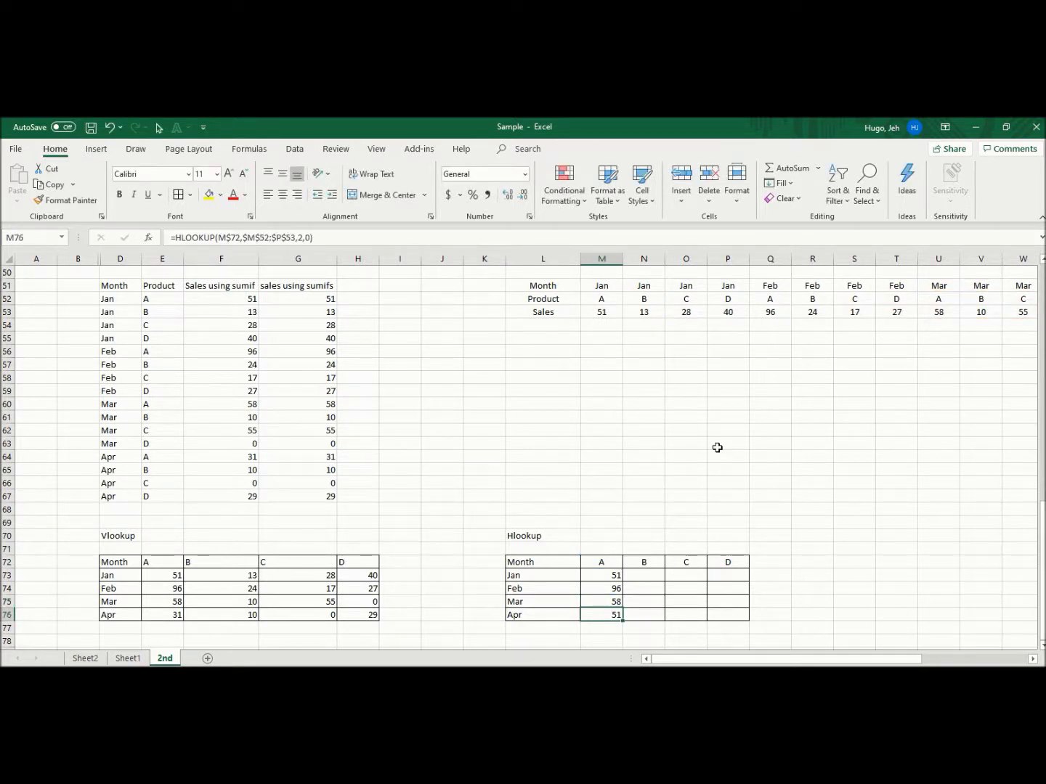
# Shift the table array of the April HLOOKUP in M76 to $Y$52:$AB$53 and recheck its range
pyautogui.press('F2')
pyautogui.moveTo(856, 661); pyautogui.dragTo(953, 658)
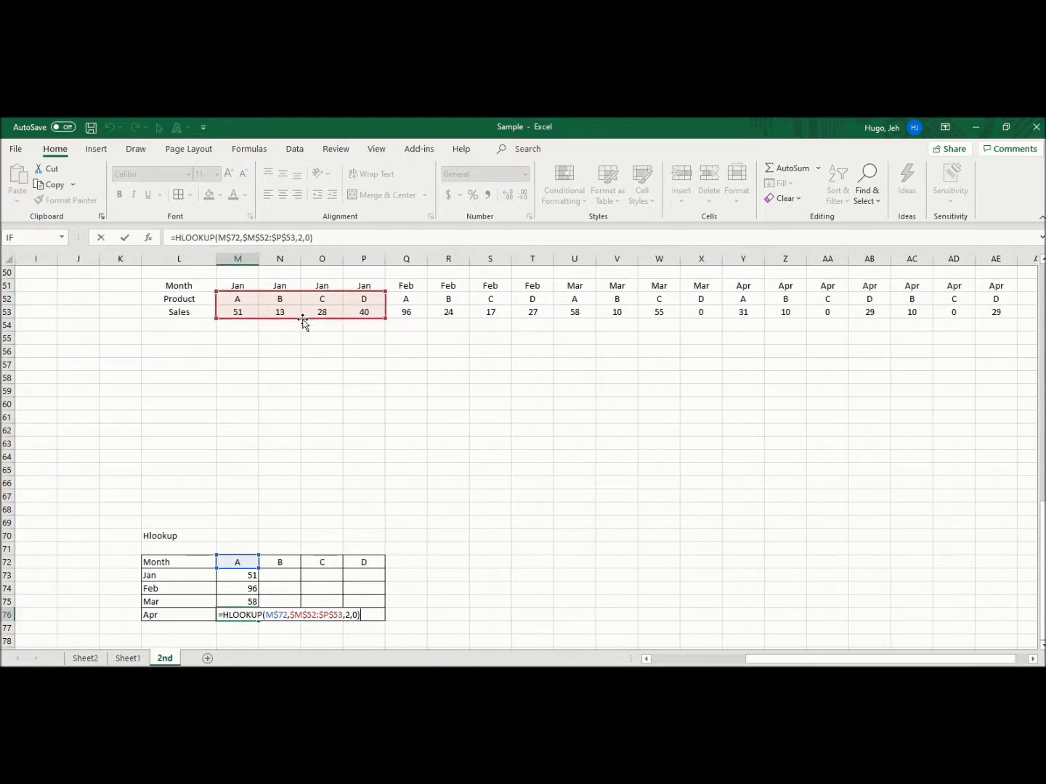
pyautogui.moveTo(304, 320); pyautogui.dragTo(928, 318)
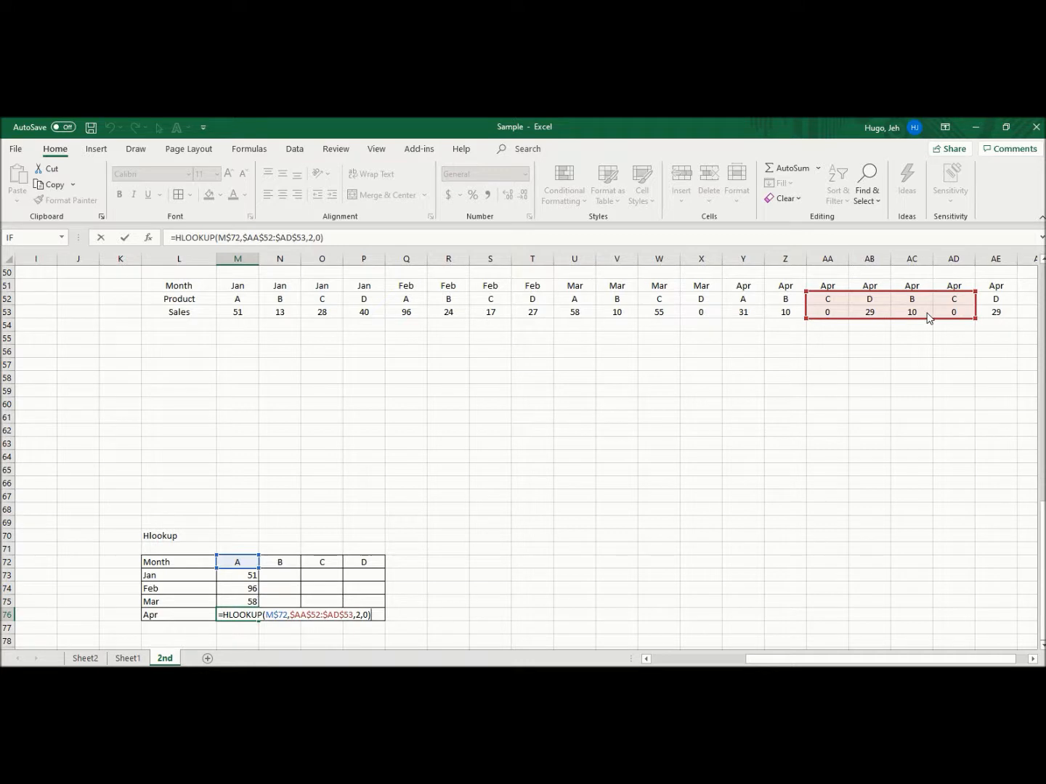
pyautogui.moveTo(928, 317); pyautogui.dragTo(814, 320)
pyautogui.moveTo(822, 659); pyautogui.dragTo(638, 648)
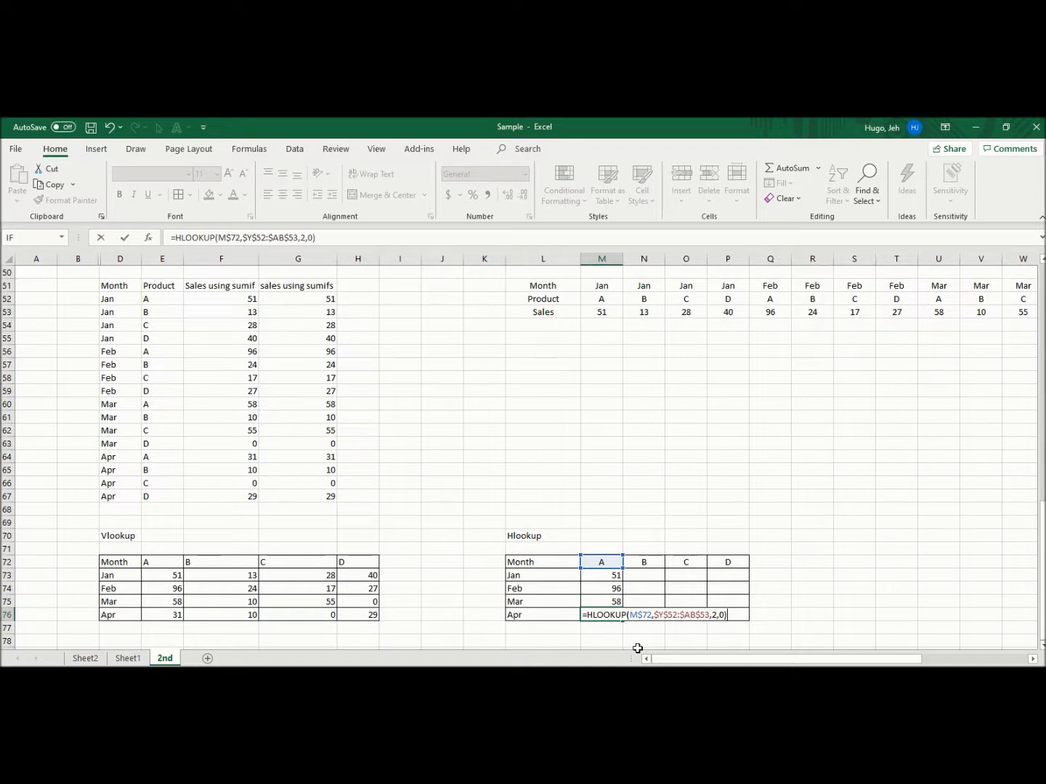
pyautogui.click(606, 519)
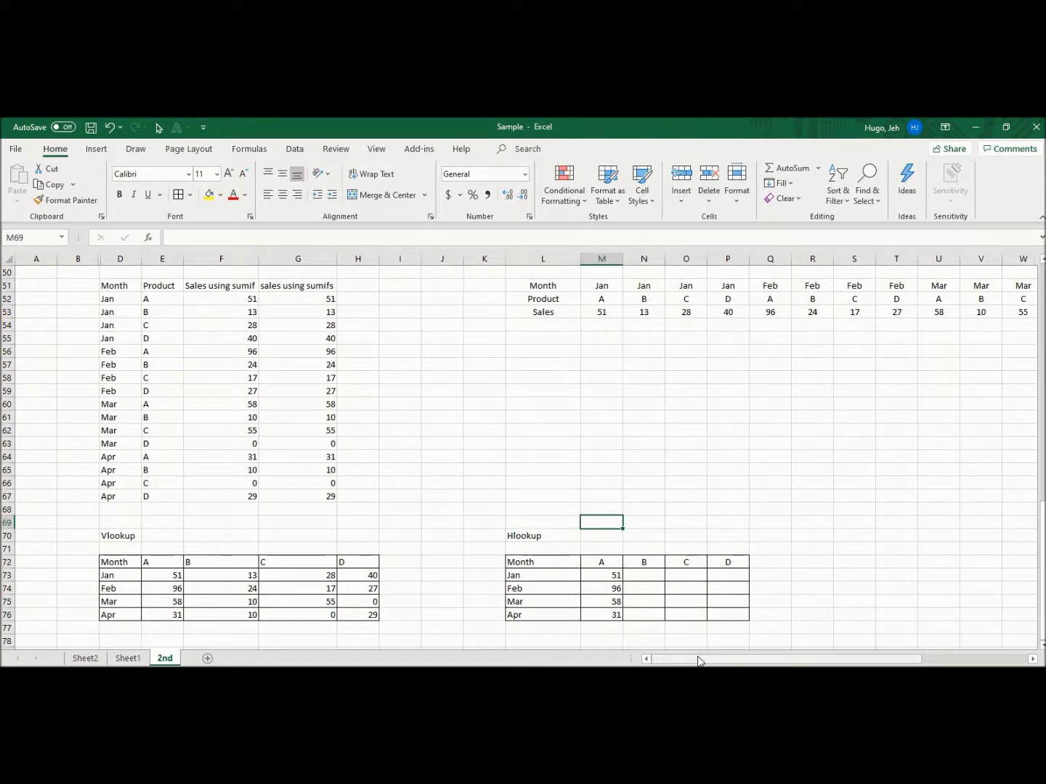
pyautogui.click(615, 616)
pyautogui.press('F2')
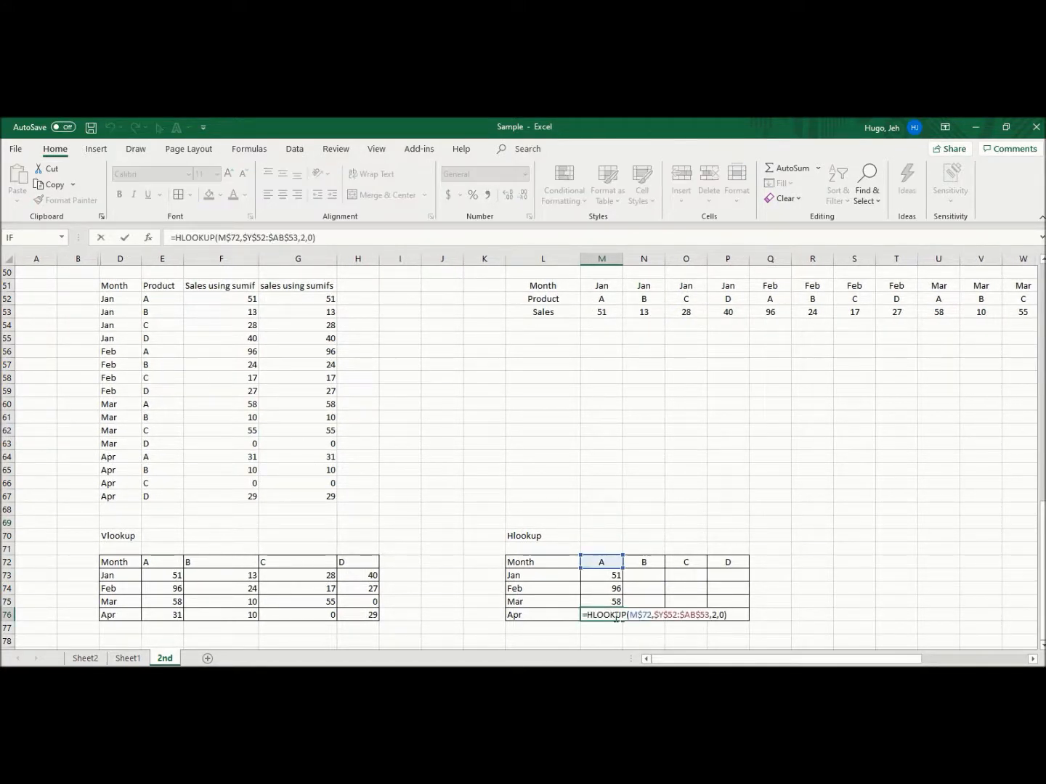
pyautogui.moveTo(679, 657); pyautogui.dragTo(836, 511)
pyautogui.press('Escape')
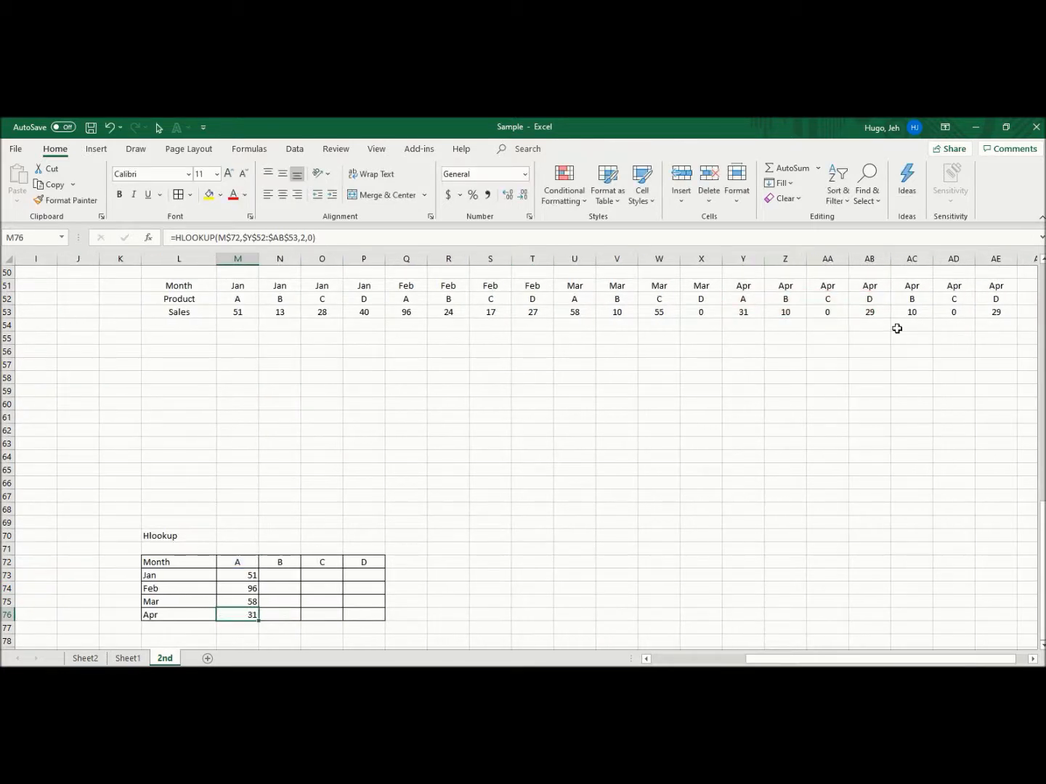
# Delete the surplus April entries for products B, C and D in AC51:AE53 of the transposed data
pyautogui.moveTo(903, 284); pyautogui.dragTo(994, 312)
pyautogui.press('Delete')
pyautogui.press('Left')
pyautogui.press('Left')
pyautogui.press('Left')
pyautogui.press('Left')
pyautogui.press('Left')
pyautogui.press('Left')
pyautogui.press('Left')
pyautogui.press('Left')
pyautogui.press('Left')
pyautogui.press('Left')
pyautogui.press('Left')
pyautogui.press('Left')
pyautogui.press('Left')
pyautogui.press('Left')
pyautogui.press('Left')
pyautogui.press('Left')
pyautogui.press('Left')
pyautogui.press('Left')
pyautogui.press('Left')
pyautogui.press('Left')
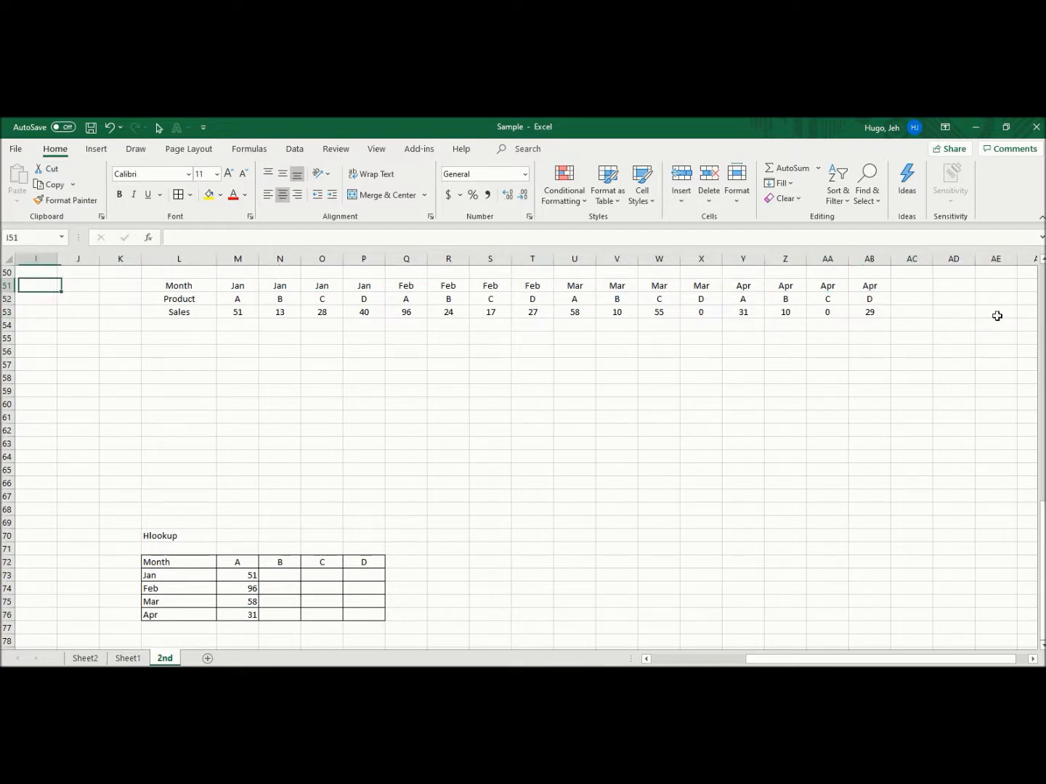
pyautogui.press('Left')
pyautogui.press('Left')
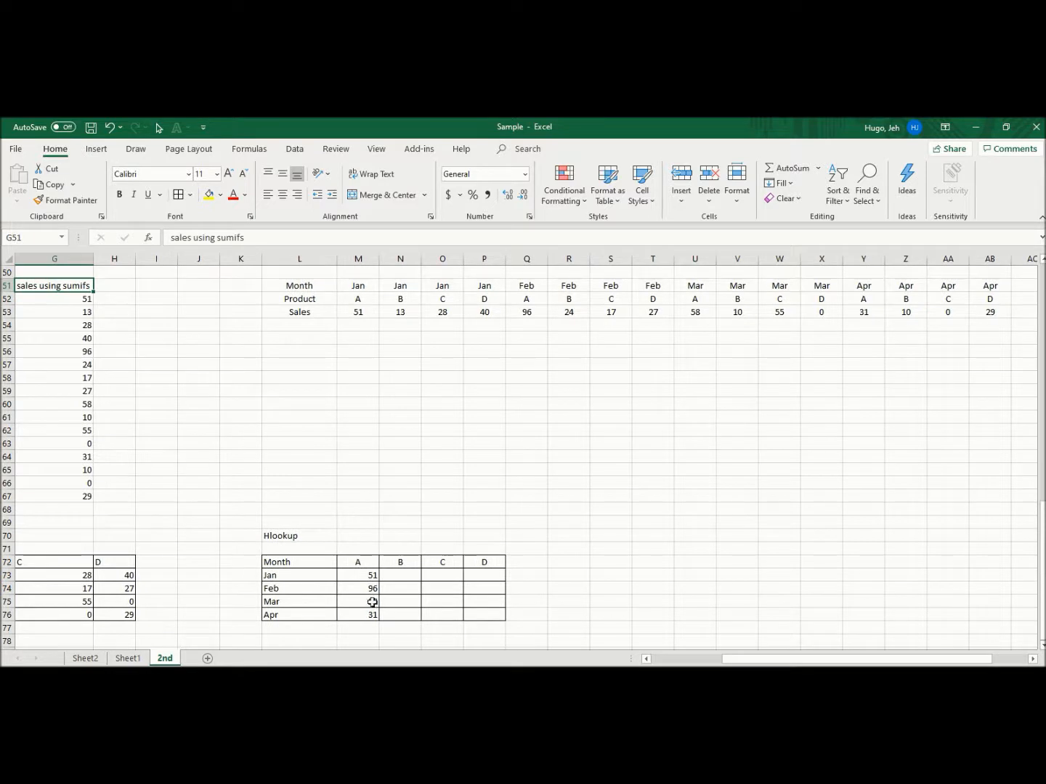
# Copy the January HLOOKUP formula from M73 over the April formula in M76
pyautogui.click(357, 619)
pyautogui.moveTo(356, 623); pyautogui.dragTo(356, 619)
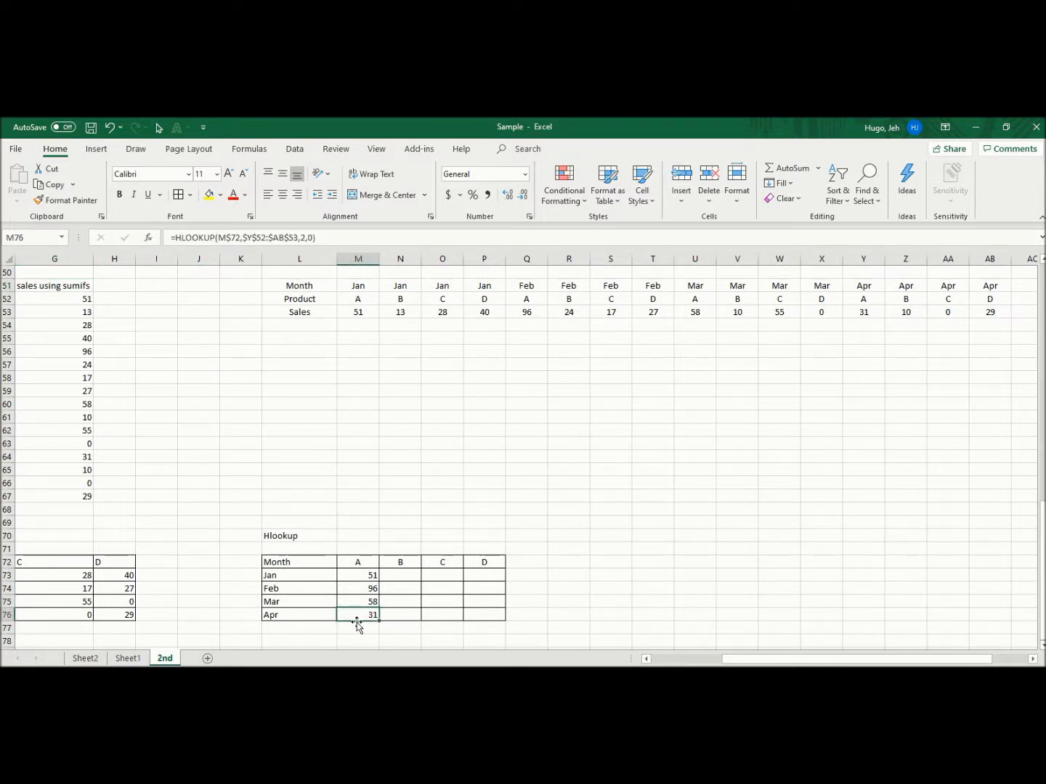
pyautogui.press('Up')
pyautogui.press('Up')
pyautogui.press('Up')
pyautogui.hotkey('ctrl', 'c')
pyautogui.press('Down')
pyautogui.press('Down')
pyautogui.press('Down')
pyautogui.press('Return')
pyautogui.press('Right')
pyautogui.press('Right')
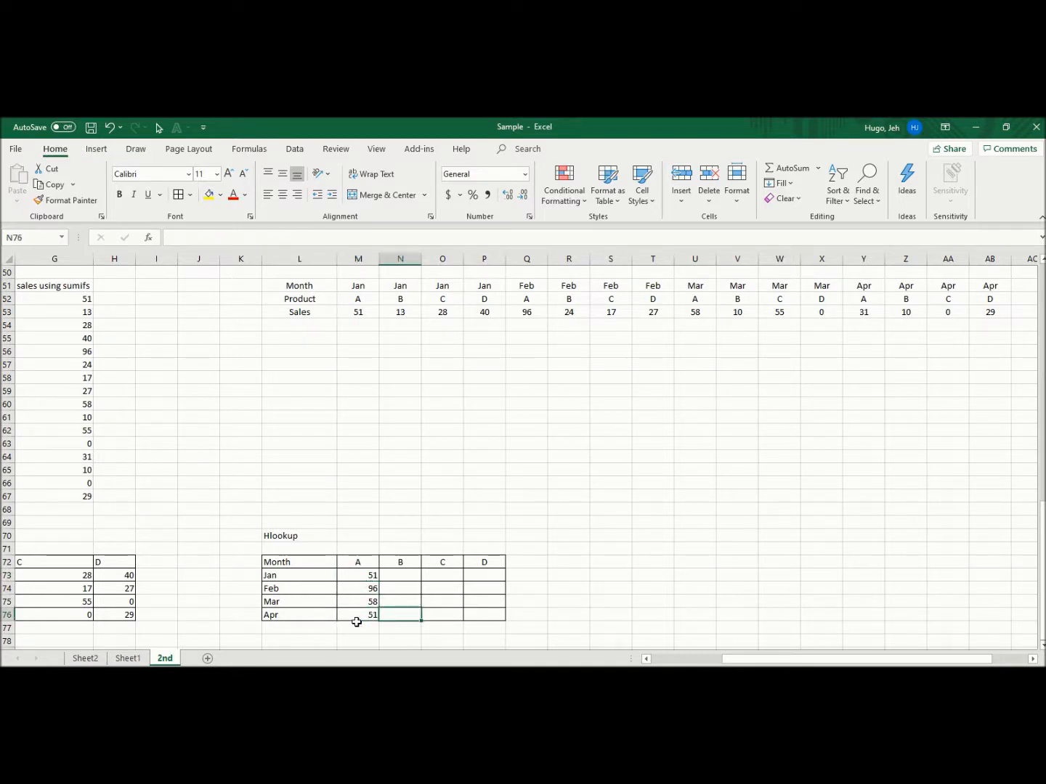
# Move the table array of the recopied HLOOKUP in M76 to the April range $Y$52:$AB$53
pyautogui.press('Left')
pyautogui.doubleClick(354, 614)
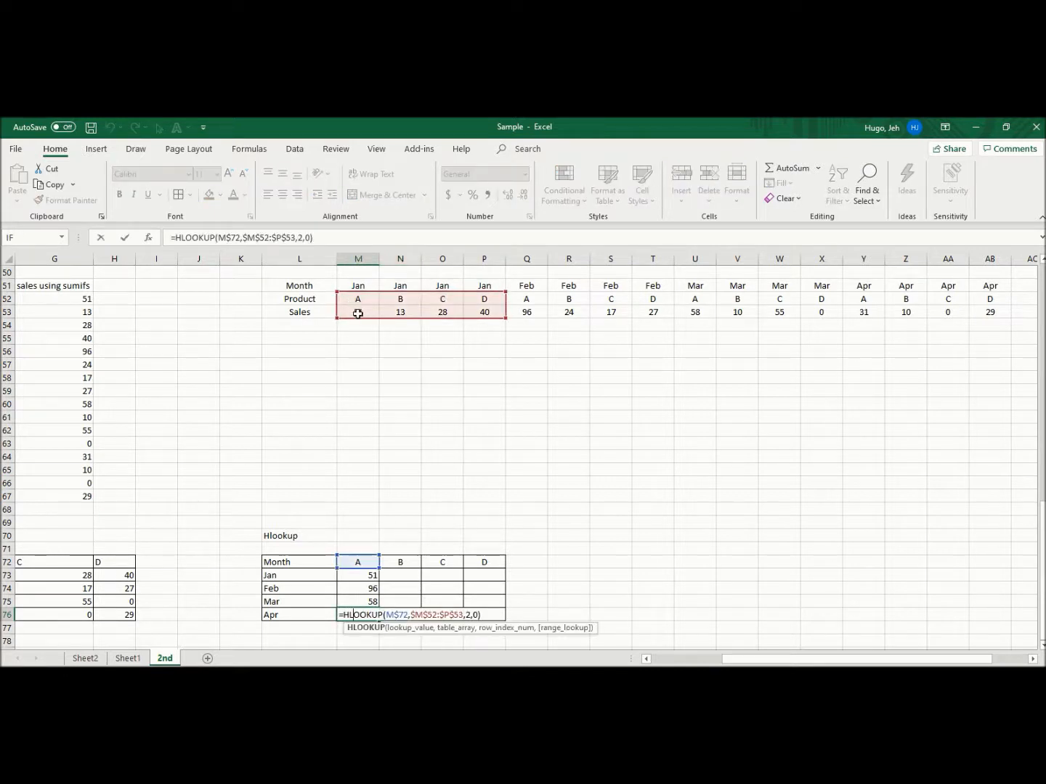
pyautogui.moveTo(358, 323); pyautogui.dragTo(853, 323)
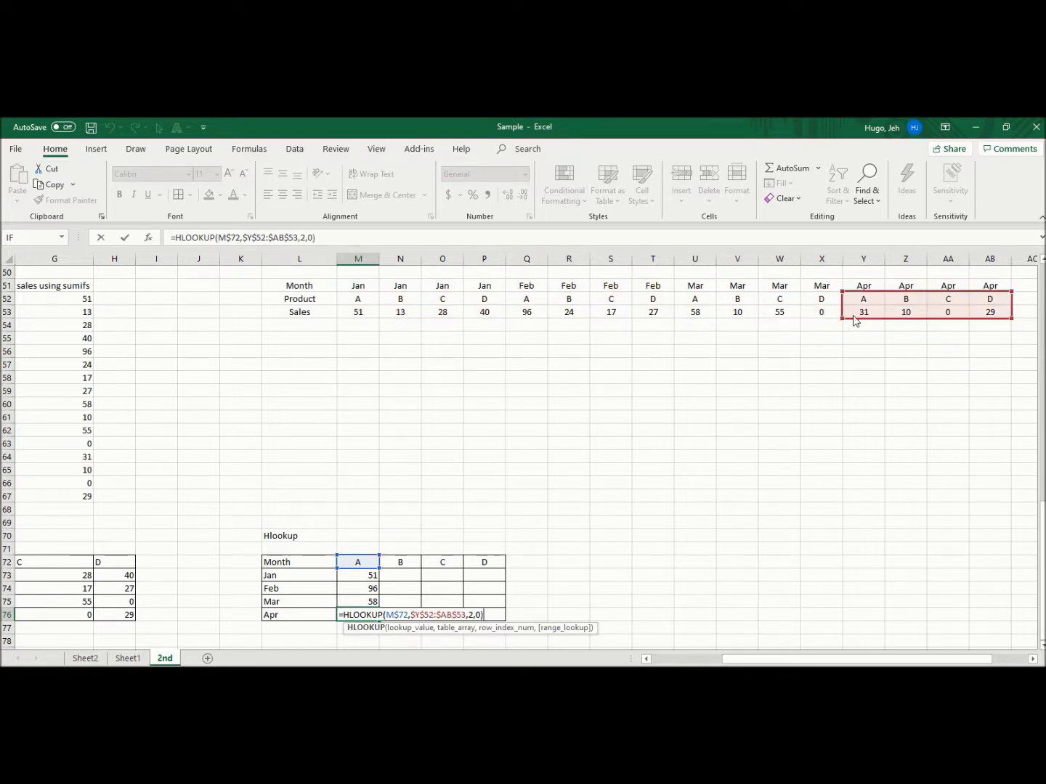
pyautogui.press('Return')
# Compare product A's VLOOKUP results in E73:E76 with the HLOOKUP results in M73:M76, month by month
pyautogui.press('Left')
pyautogui.press('Up')
pyautogui.press('Up')
pyautogui.press('Left')
pyautogui.press('Home')
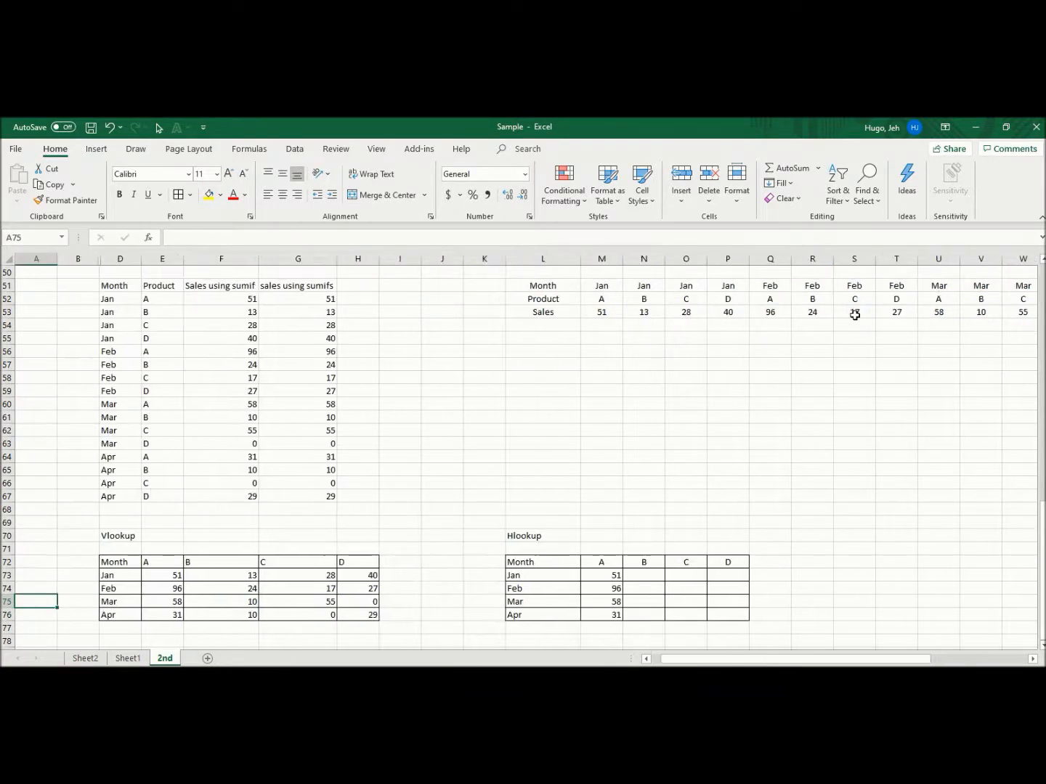
pyautogui.click(158, 578)
pyautogui.click(604, 573)
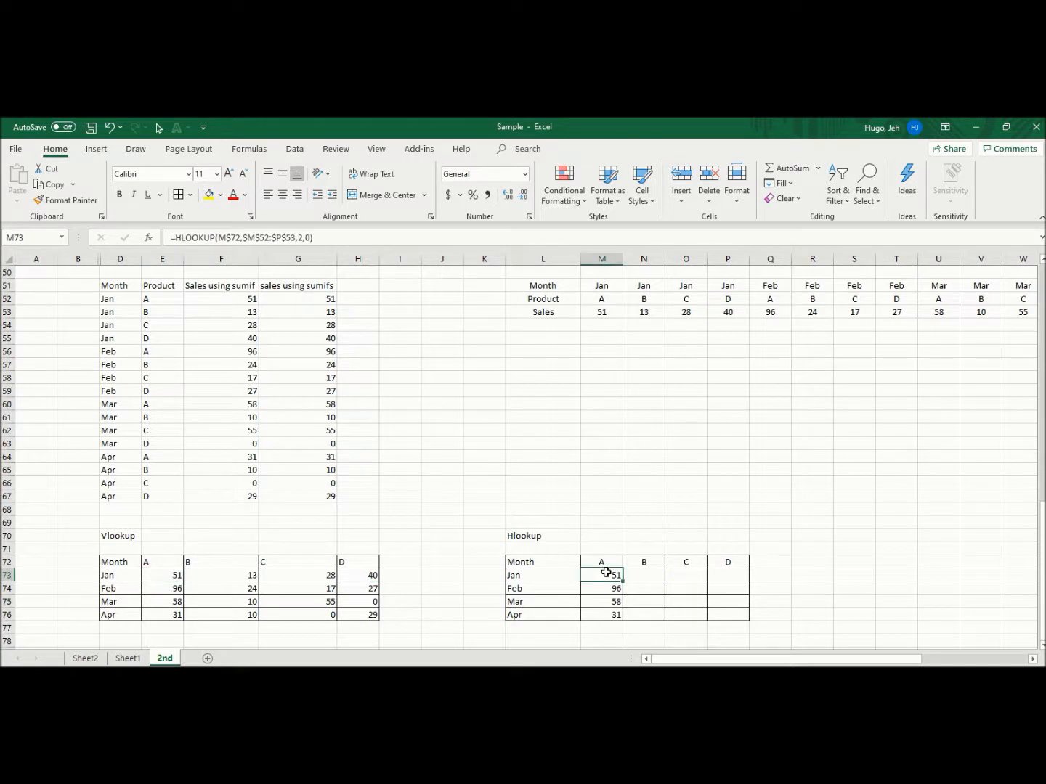
pyautogui.click(159, 586)
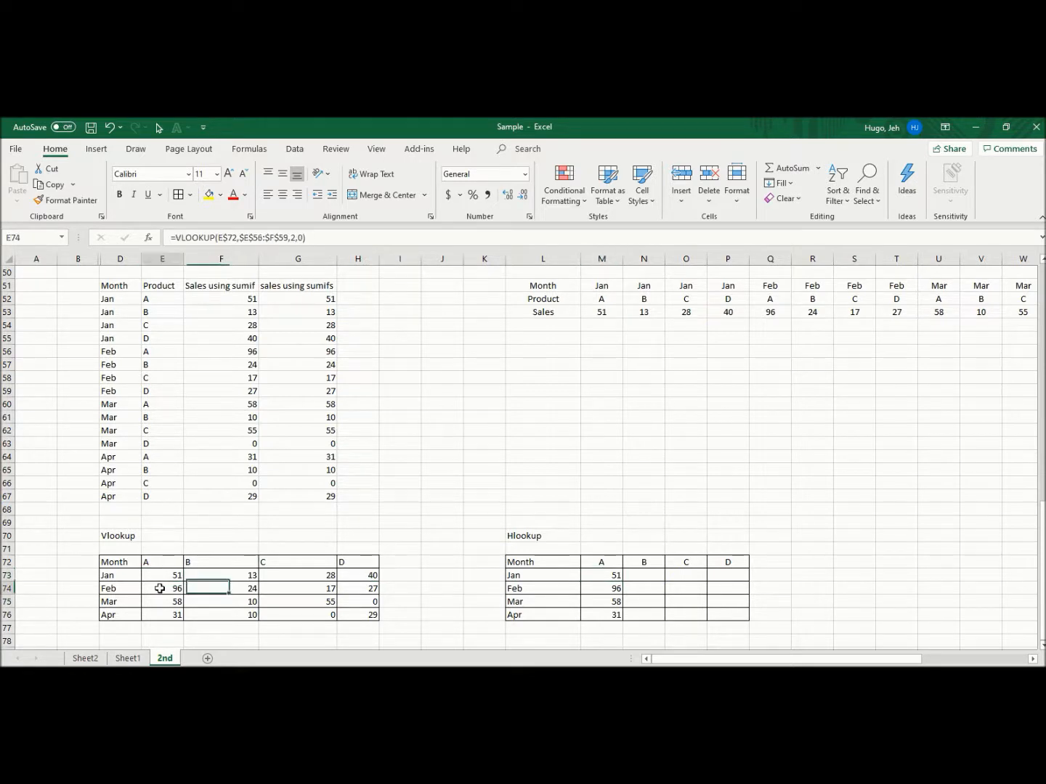
pyautogui.click(617, 587)
pyautogui.click(159, 606)
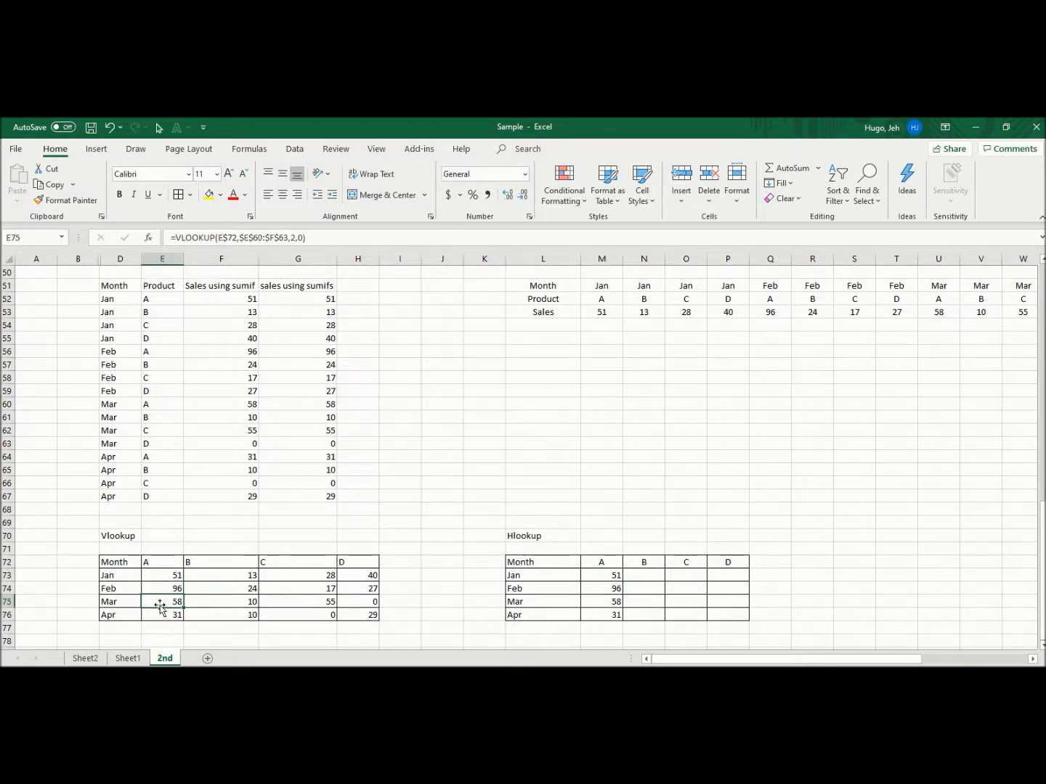
pyautogui.click(592, 602)
pyautogui.click(161, 618)
pyautogui.click(605, 614)
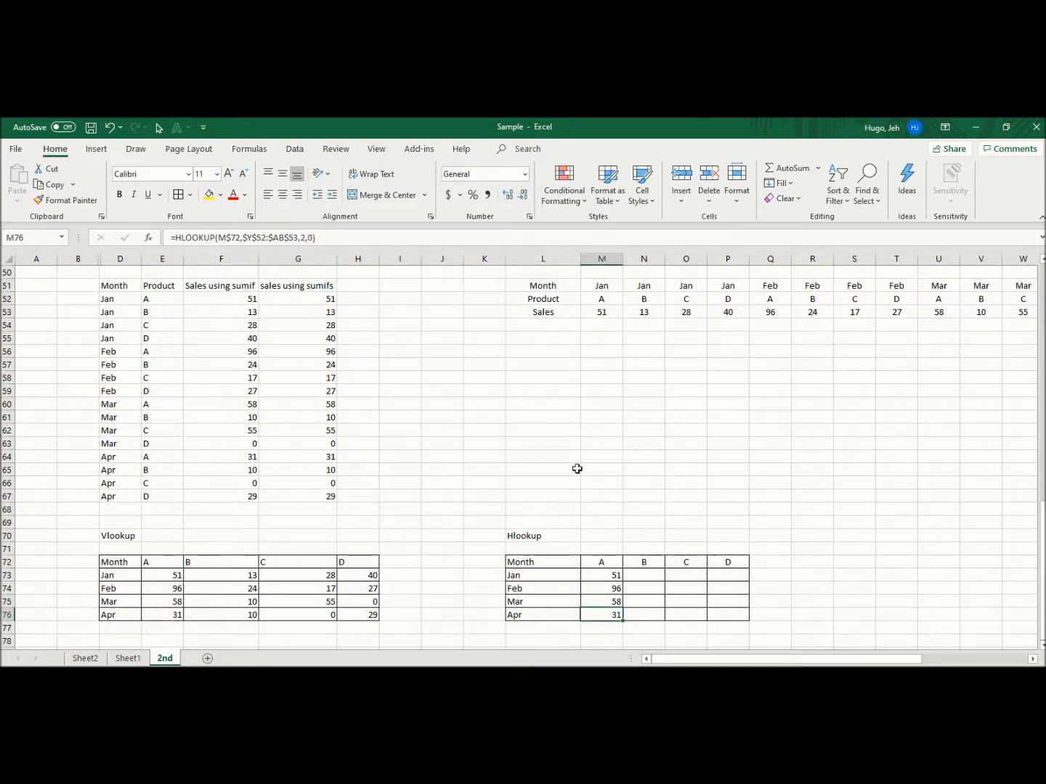
# Examine the lookup value and table array referenced by each HLOOKUP formula in M73:M76
pyautogui.press('Up')
pyautogui.press('Up')
pyautogui.press('Up')
pyautogui.press('F2')
pyautogui.press('Return')
pyautogui.press('F2')
pyautogui.press('Return')
pyautogui.press('F2')
pyautogui.press('Return')
pyautogui.press('F2')
pyautogui.press('Escape')
pyautogui.press('Up')
pyautogui.press('Up')
pyautogui.press('Up')
pyautogui.press('F2')
pyautogui.press('Escape')
# Copy product A's HLOOKUP formulas from M73:M76 across to the B, C and D columns in N73:P76
pyautogui.hotkey('shift', 'Down')
pyautogui.hotkey('shift', 'Down')
pyautogui.hotkey('shift', 'Down')
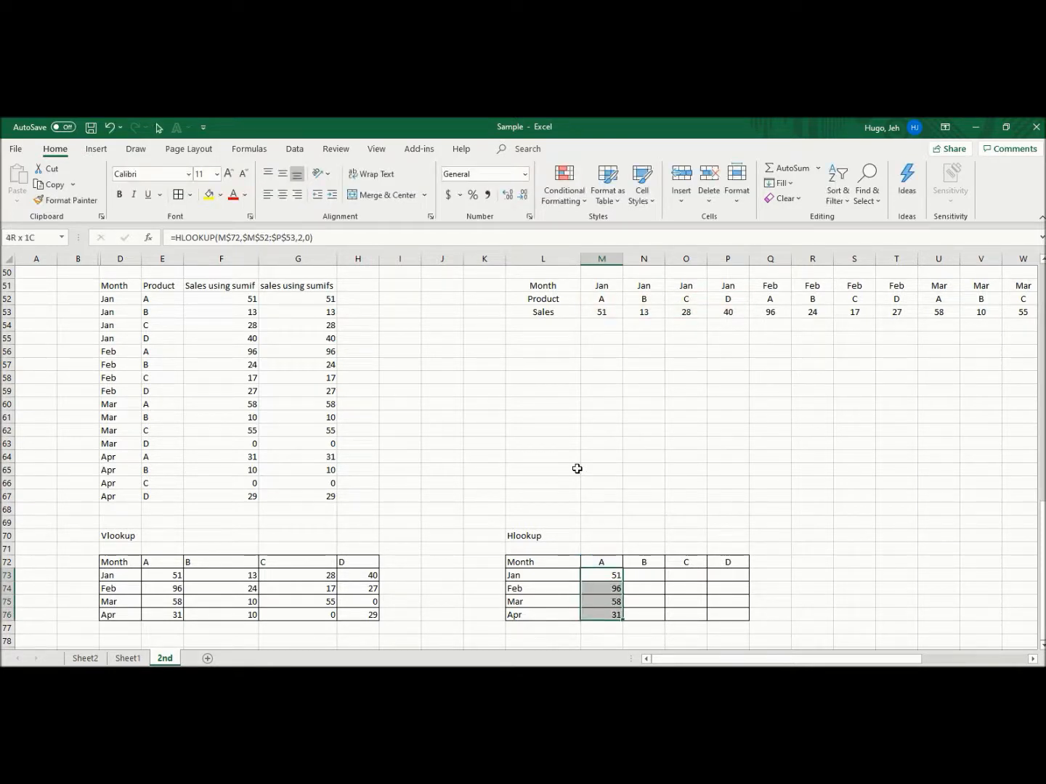
pyautogui.hotkey('ctrl', 'c')
pyautogui.press('Right')
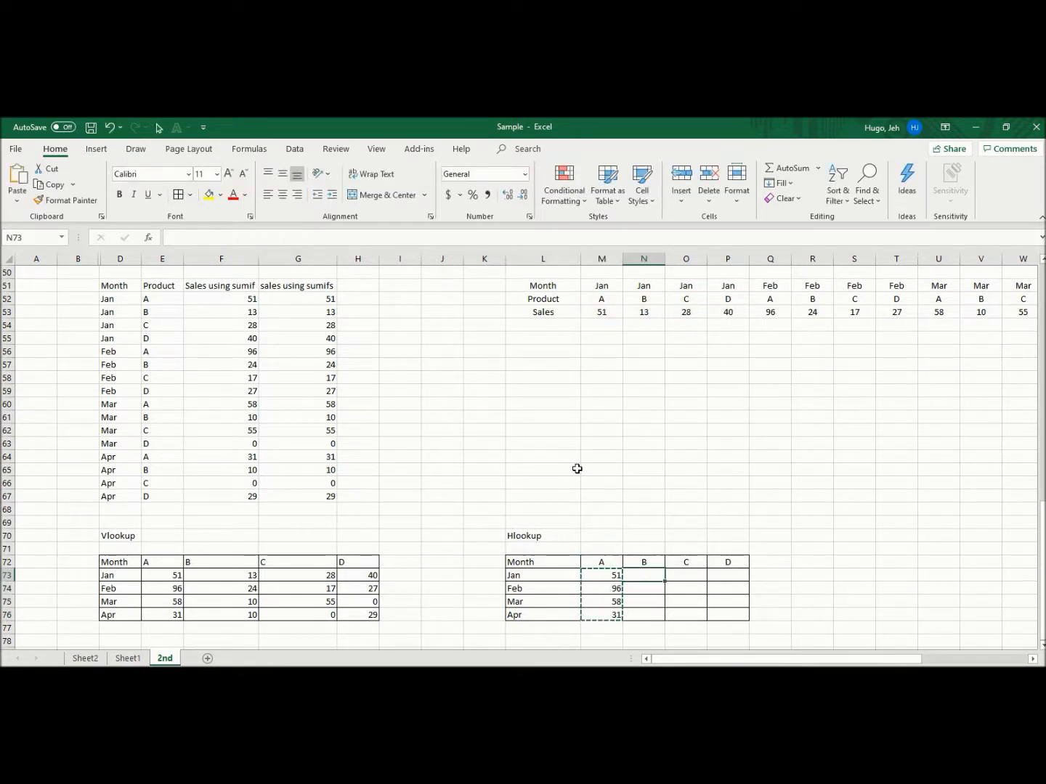
pyautogui.hotkey('shift', 'Right')
pyautogui.hotkey('shift', 'Right')
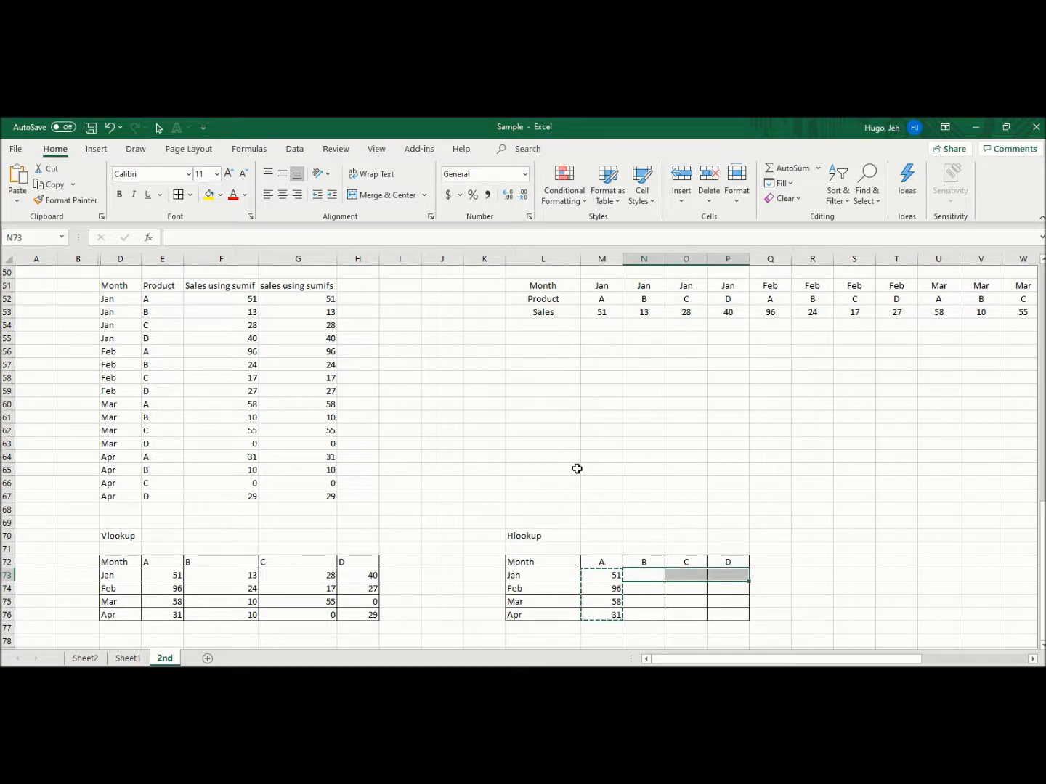
pyautogui.press('Return')
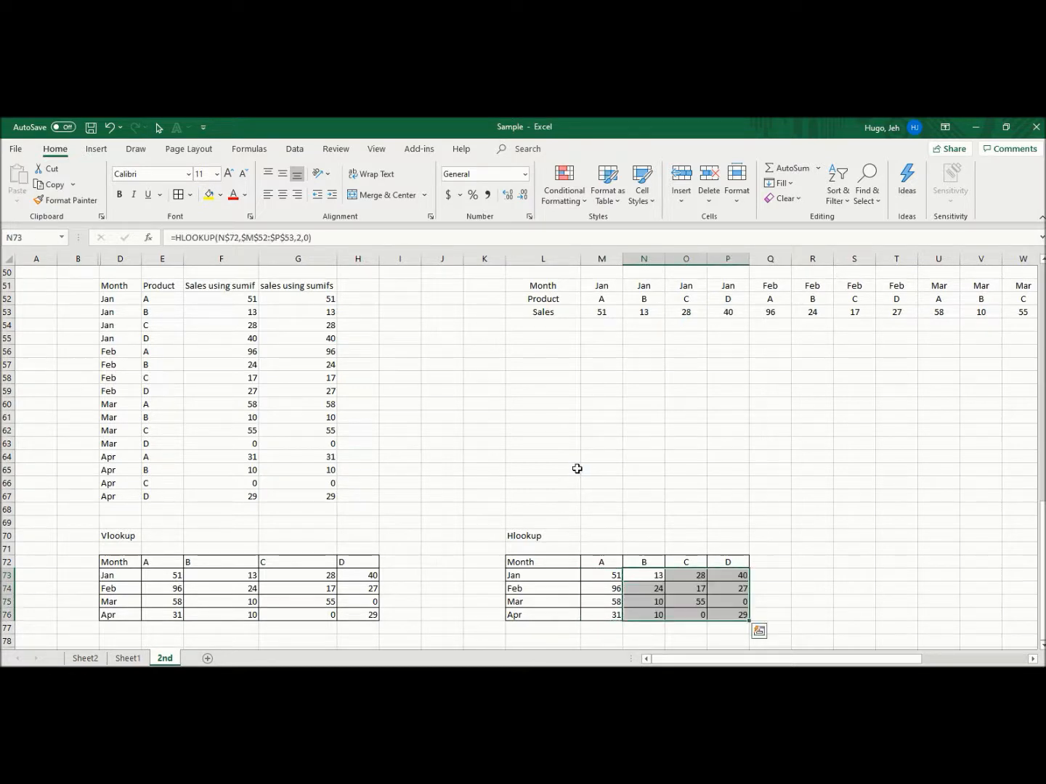
# Compare product C's March HLOOKUP formula in O75 with the matching VLOOKUP formula in G75
pyautogui.click(678, 597)
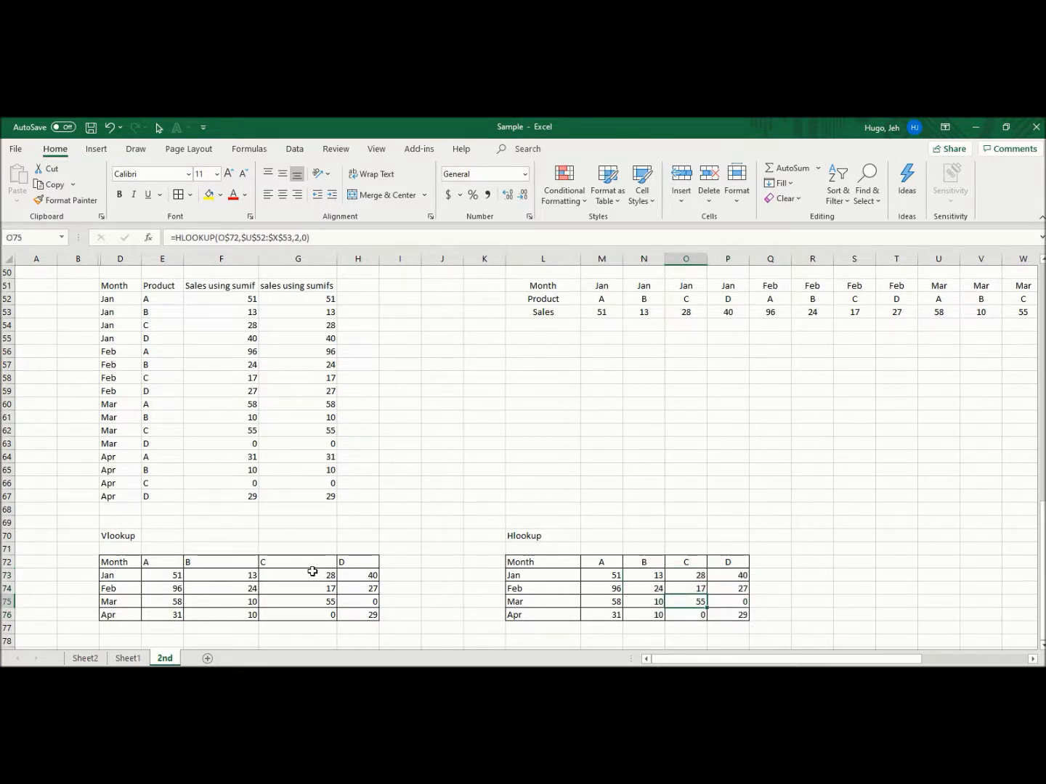
pyautogui.click(313, 604)
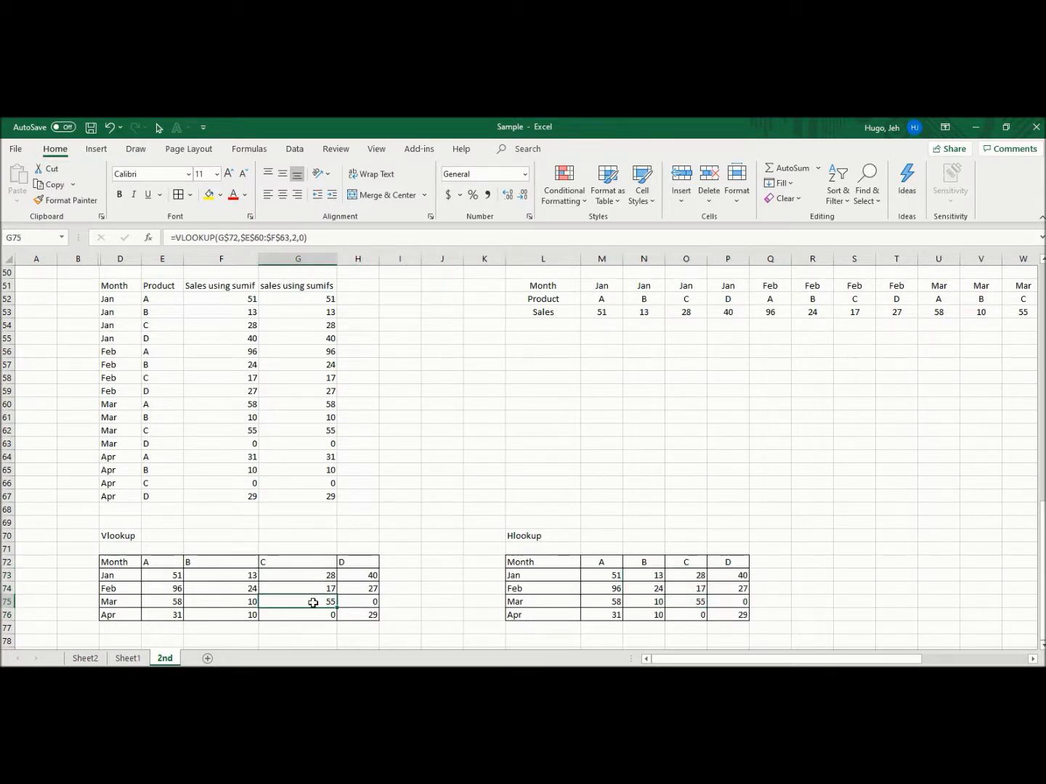
pyautogui.click(544, 454)
pyautogui.press('Down')
pyautogui.press('Down')
pyautogui.press('Down')
pyautogui.press('Down')
pyautogui.press('Down')
pyautogui.press('Down')
pyautogui.press('Down')
pyautogui.press('Down')
pyautogui.press('Down')
pyautogui.press('Down')
pyautogui.press('Down')
pyautogui.press('Down')
pyautogui.press('Down')
pyautogui.press('Down')
pyautogui.press('Down')
pyautogui.press('Down')
pyautogui.press('Down')
pyautogui.press('Down')
pyautogui.press('Down')
pyautogui.press('Down')
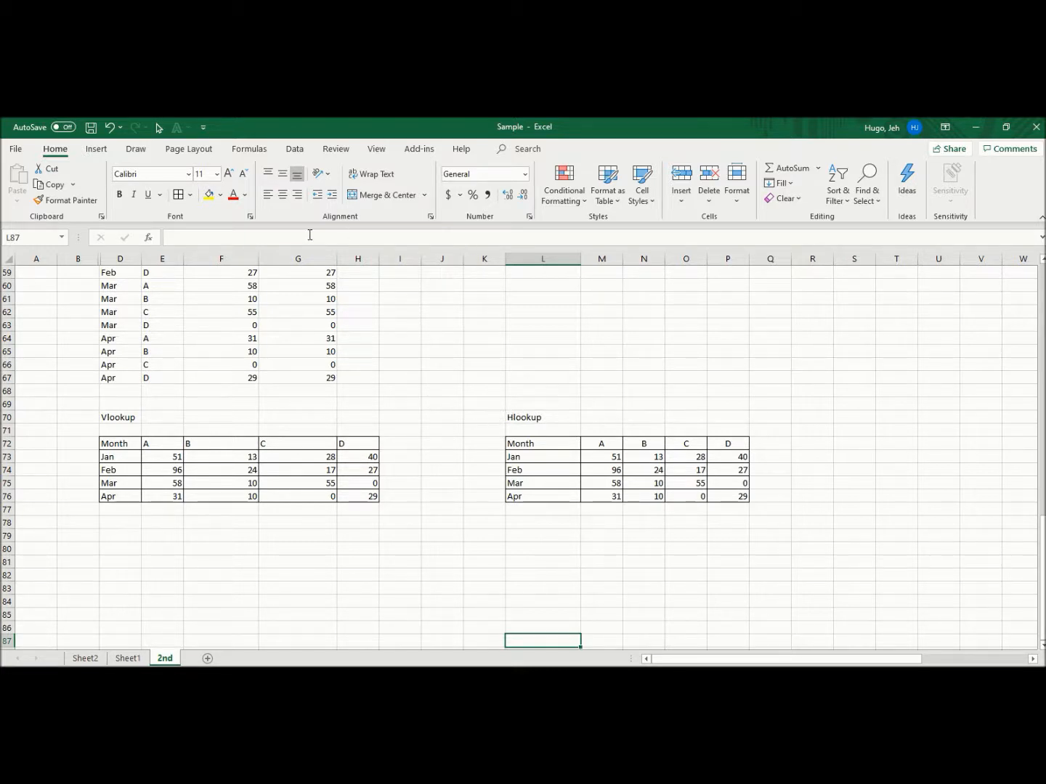
pyautogui.moveTo(406, 118)
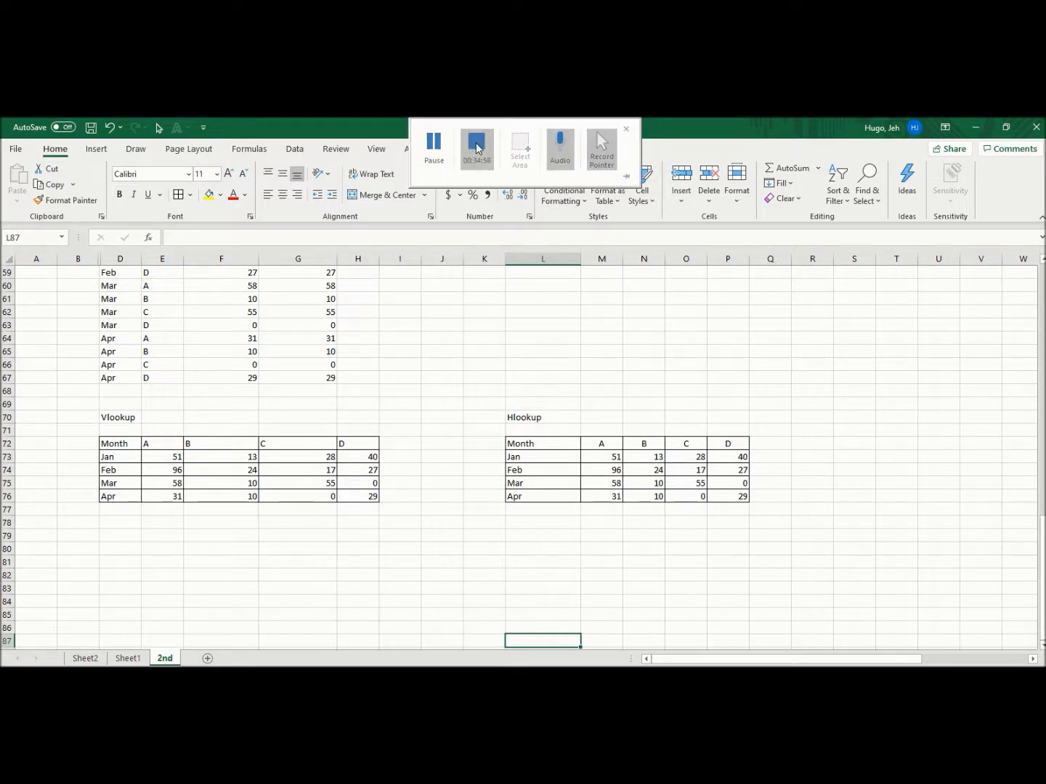